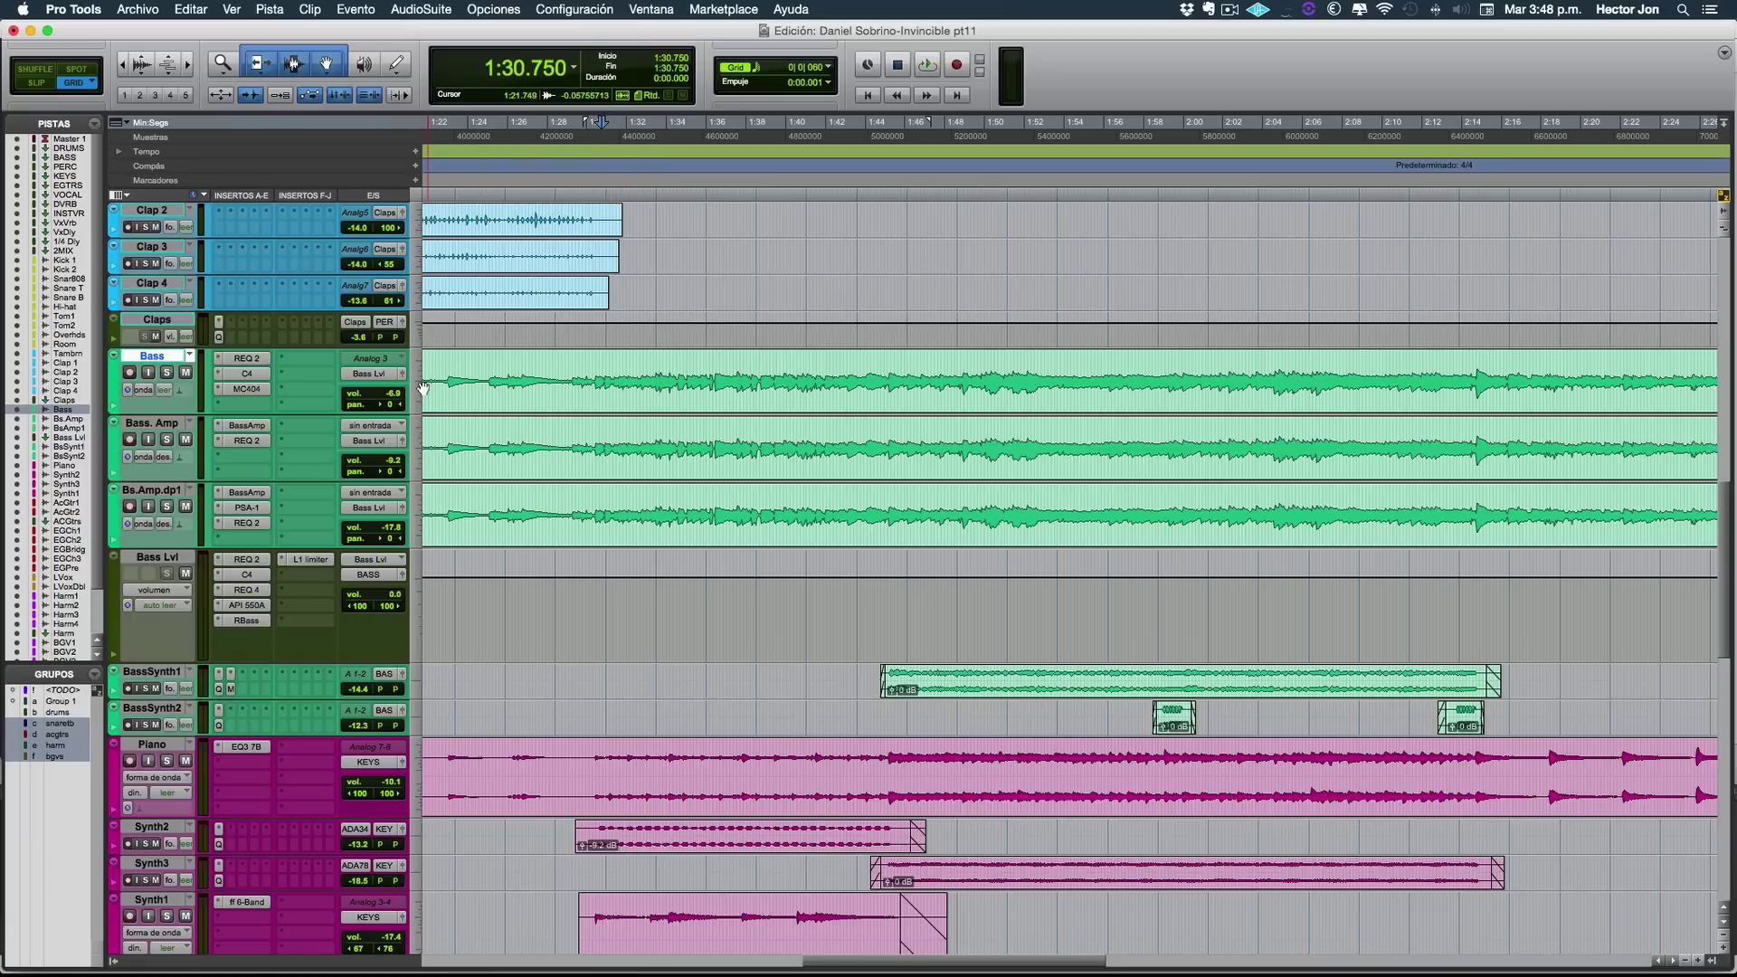
Step: Set the playback start at 1:32.921 on the Bass track and listen to the passage
key(r)
click(857, 380)
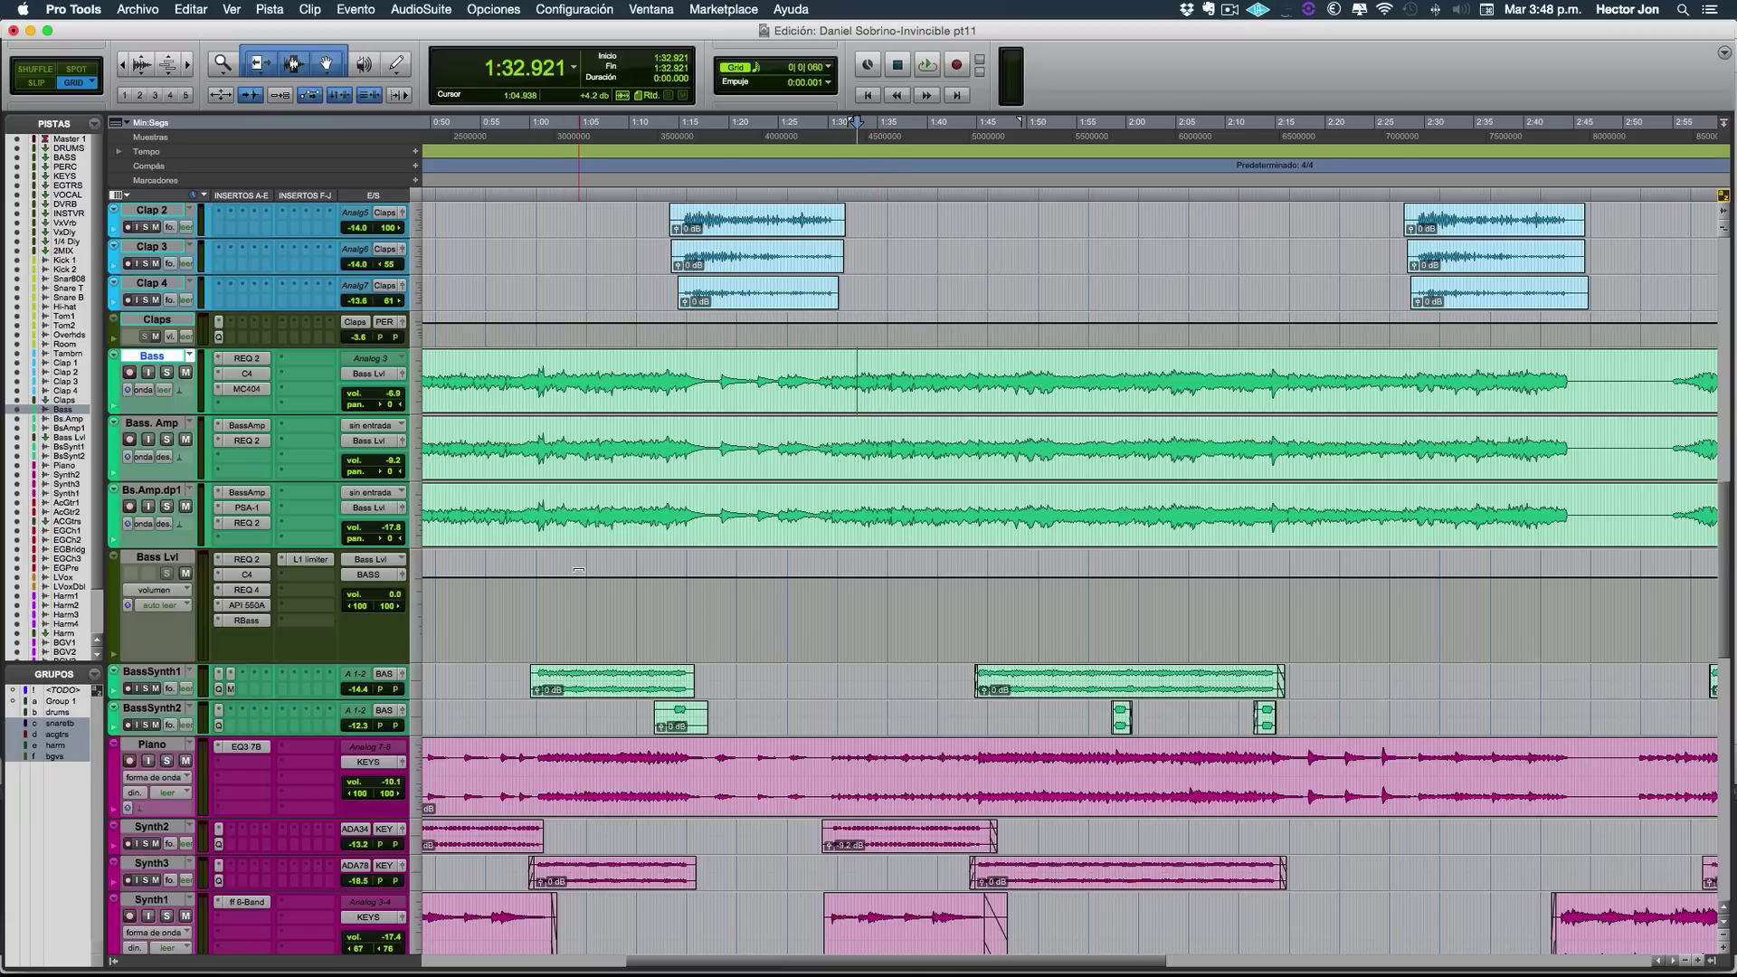
key(space)
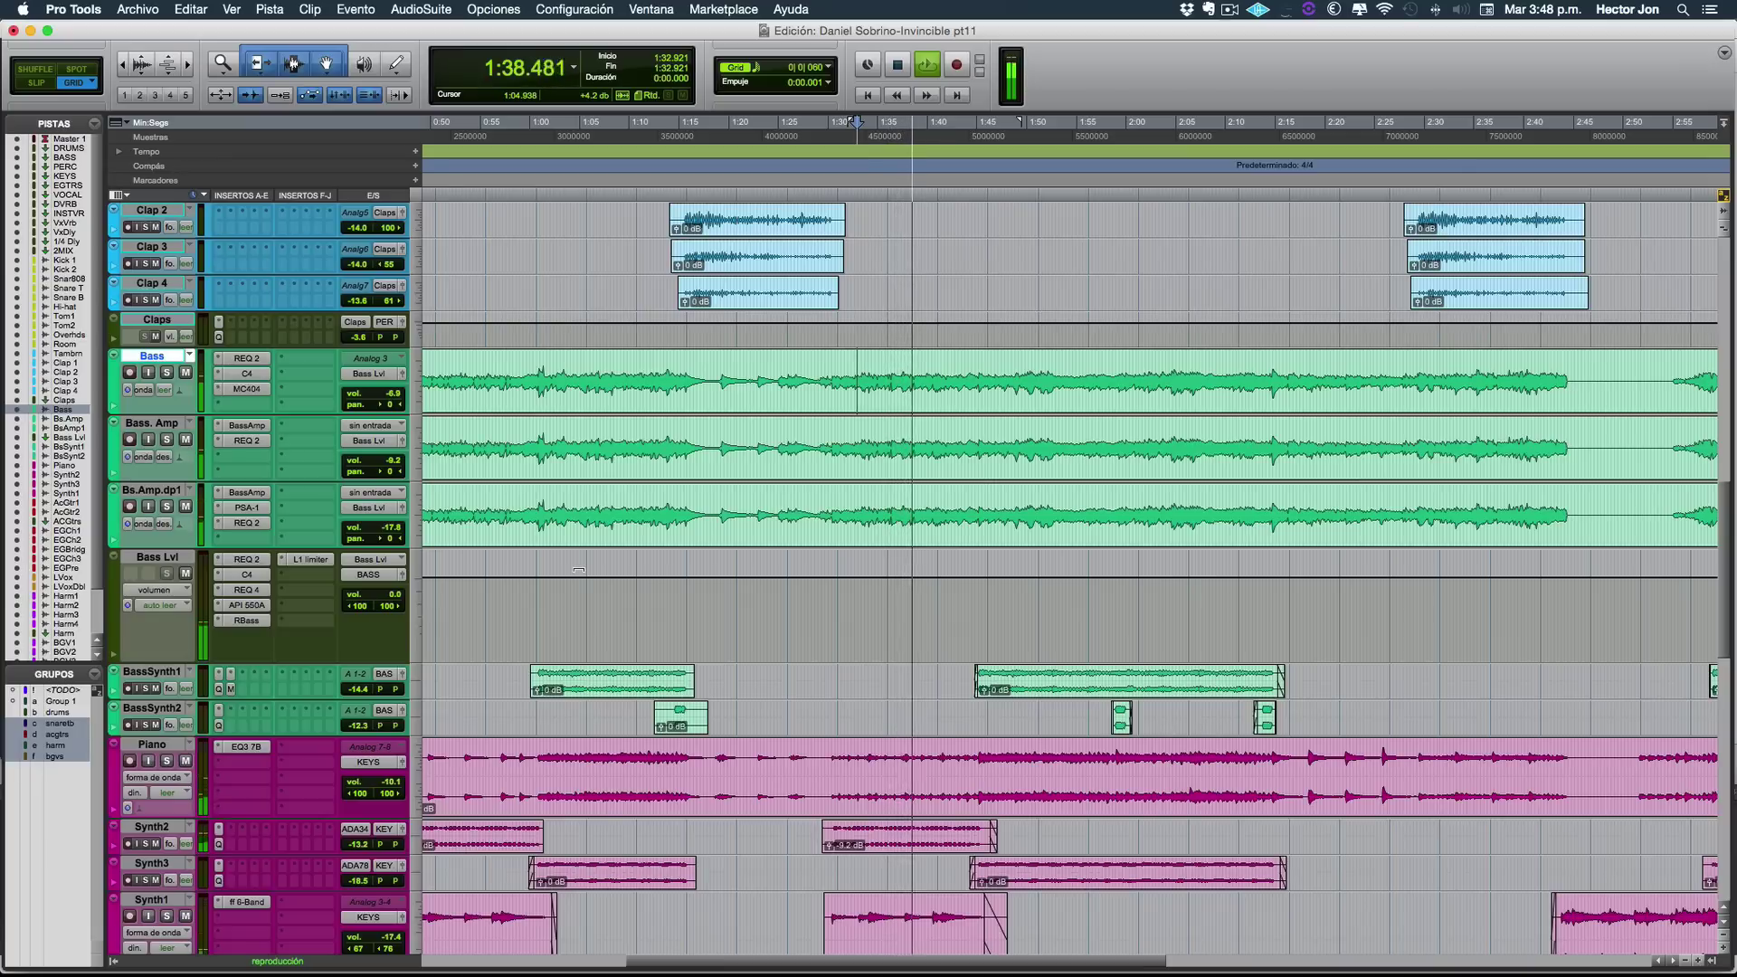
key(super+bracketright)
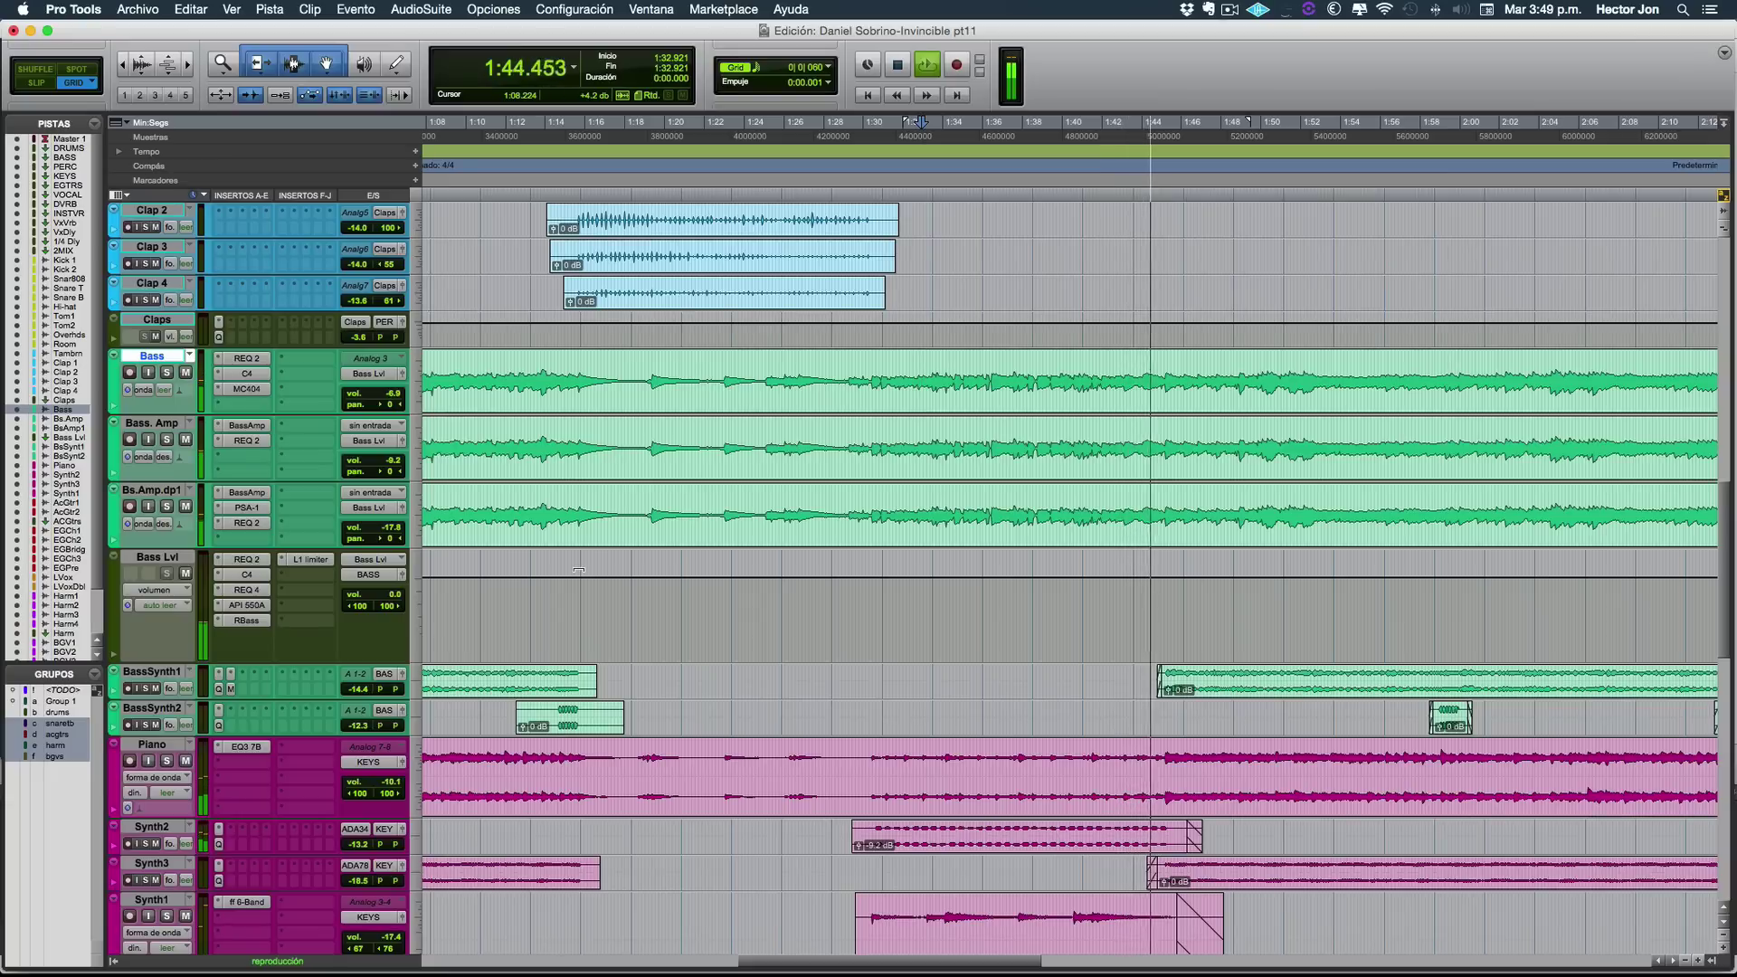
key(space)
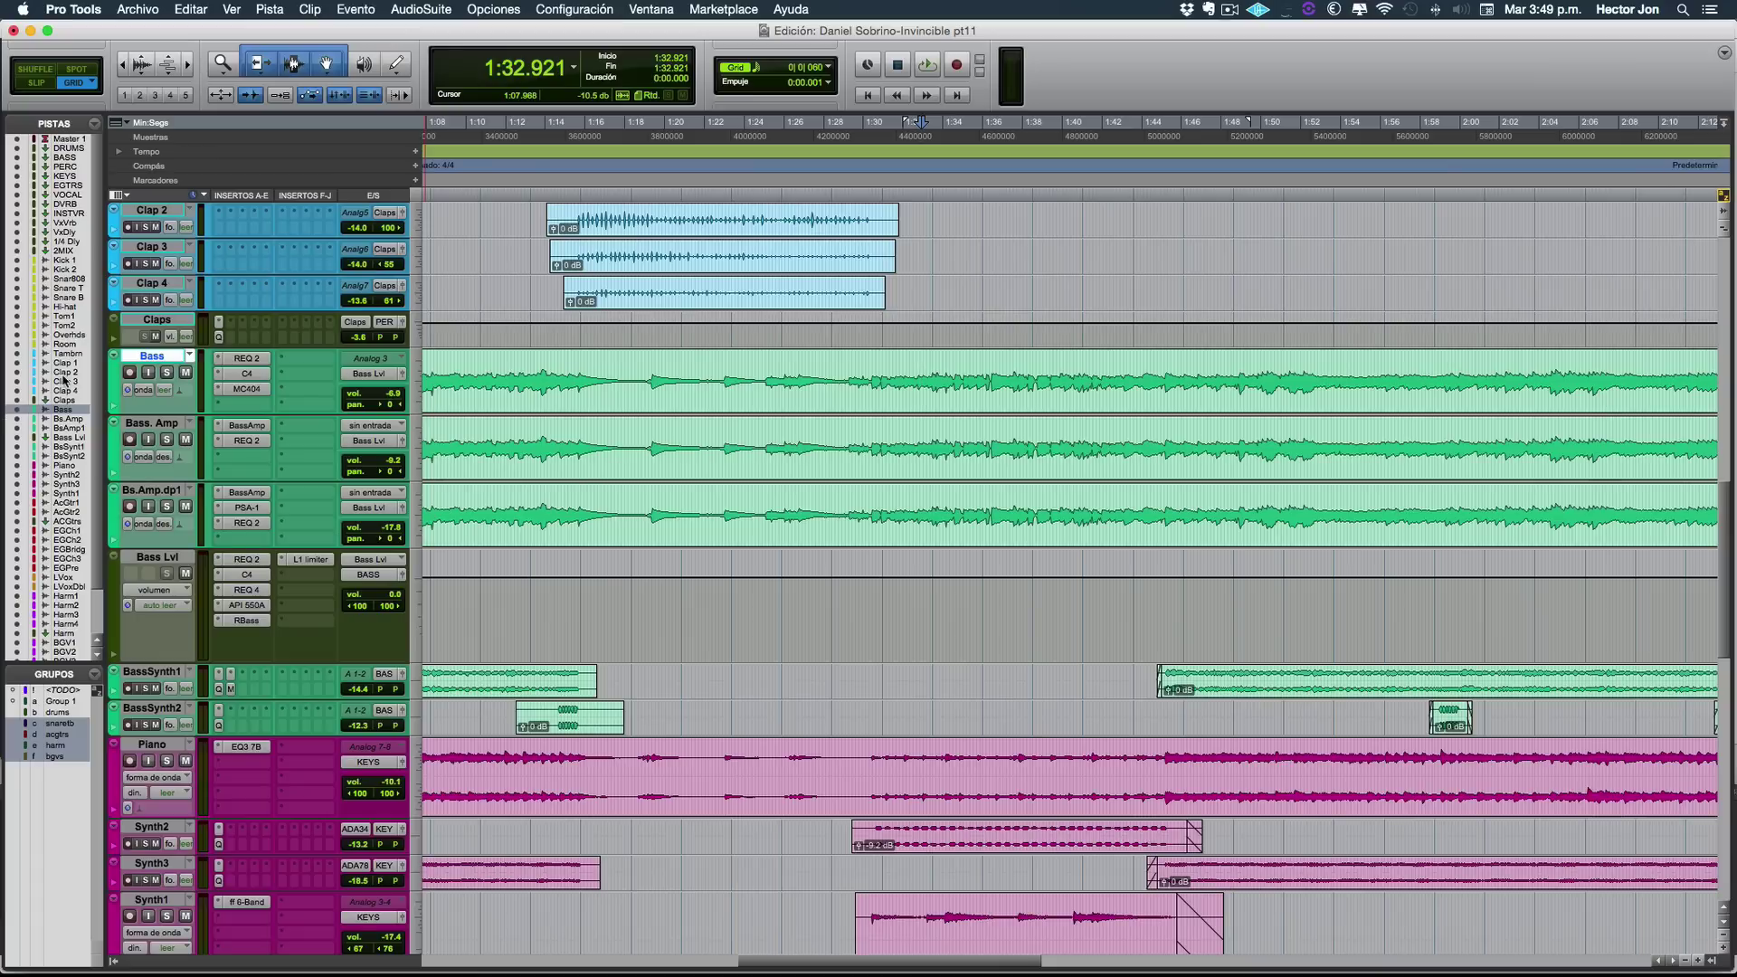
Step: Mute the Bass. Amp and Bs.Amp.dp1 tracks
click(154, 422)
scroll(155, 423, down, 5)
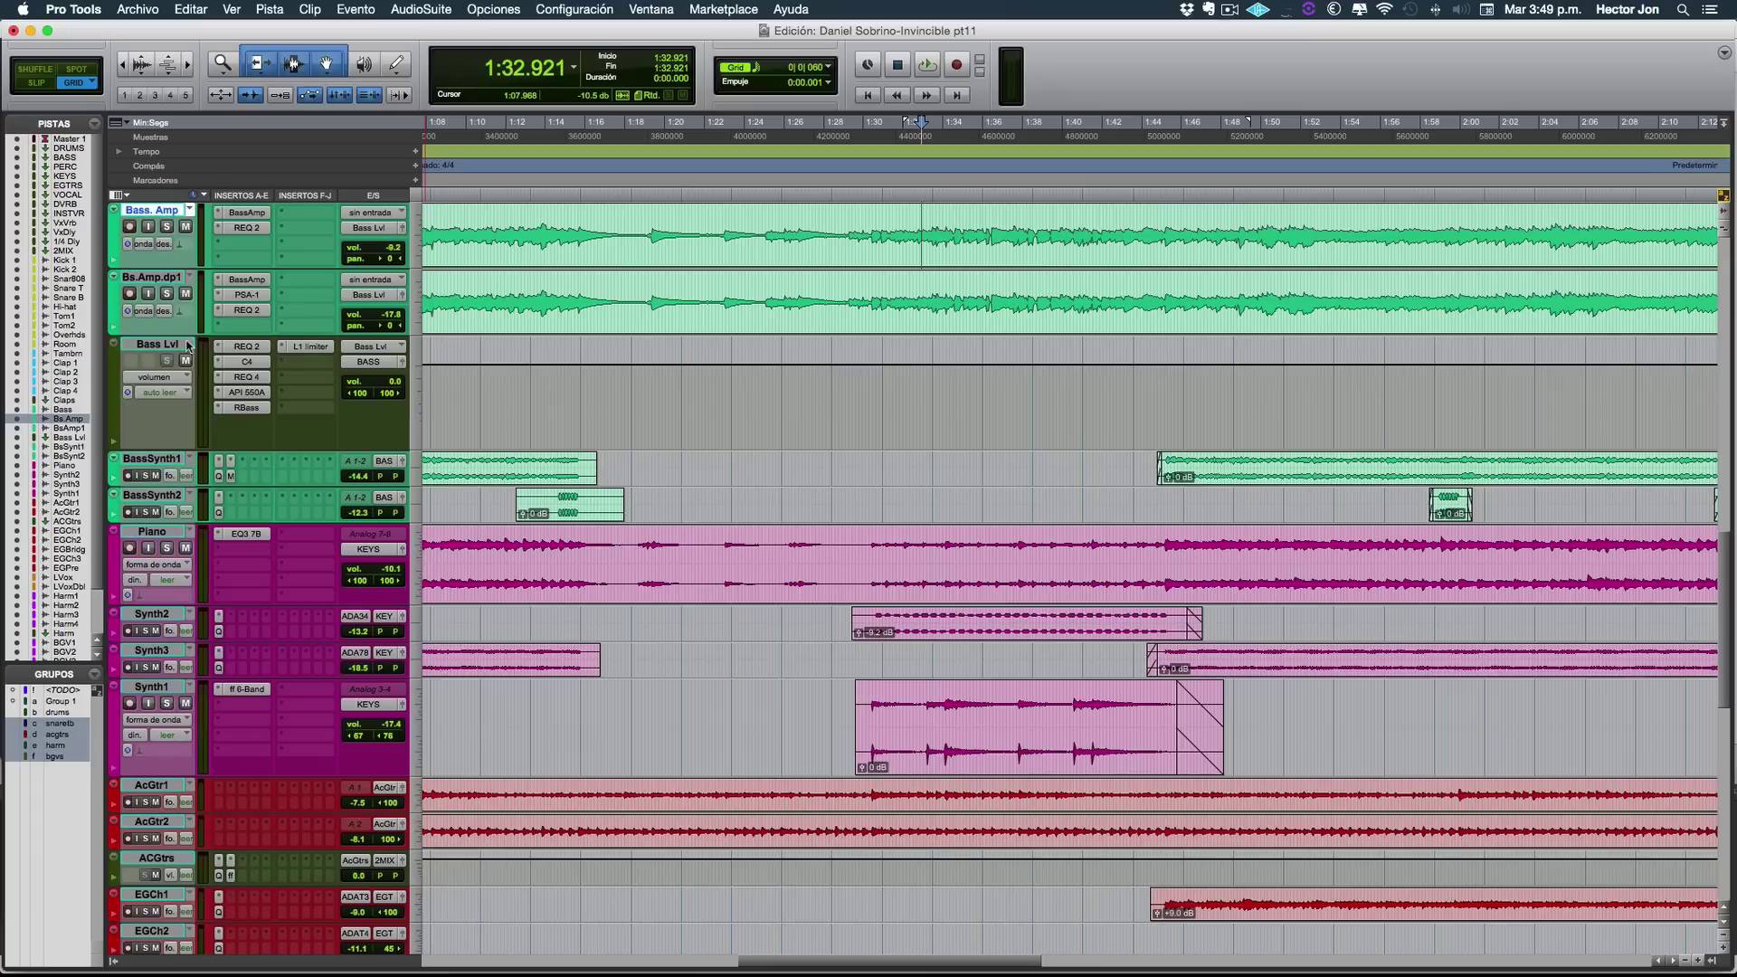
scroll(188, 348, up, 3)
click(185, 367)
click(185, 433)
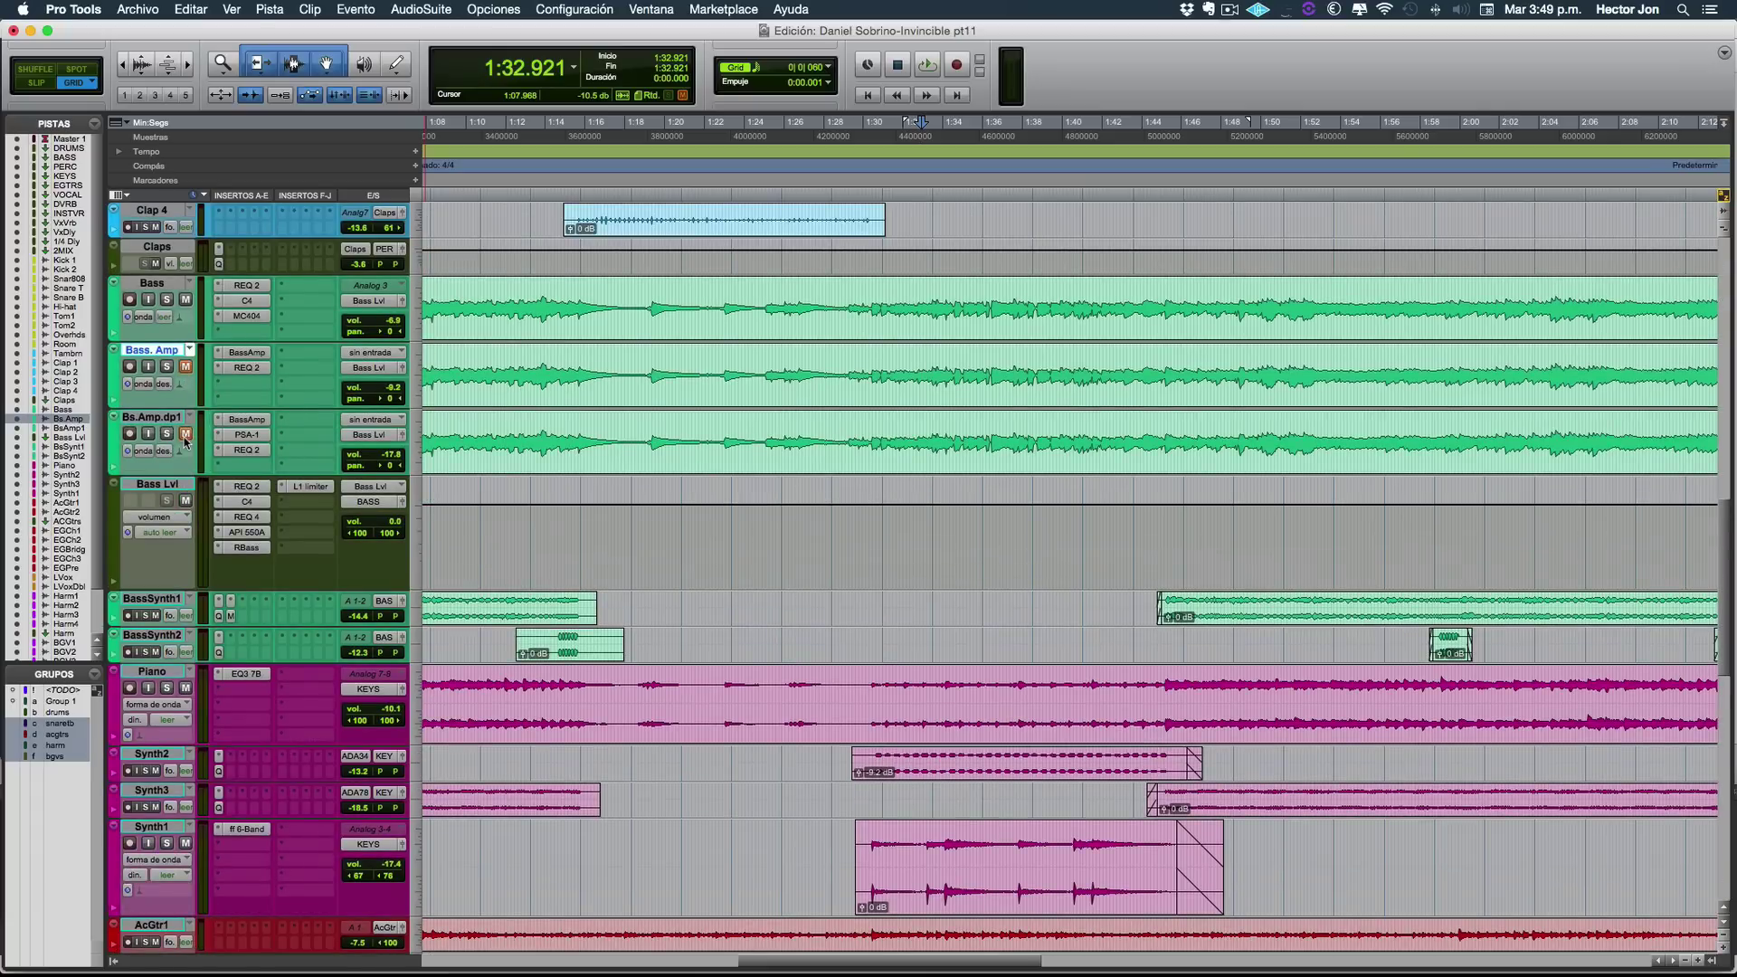
scroll(180, 316, up, 2)
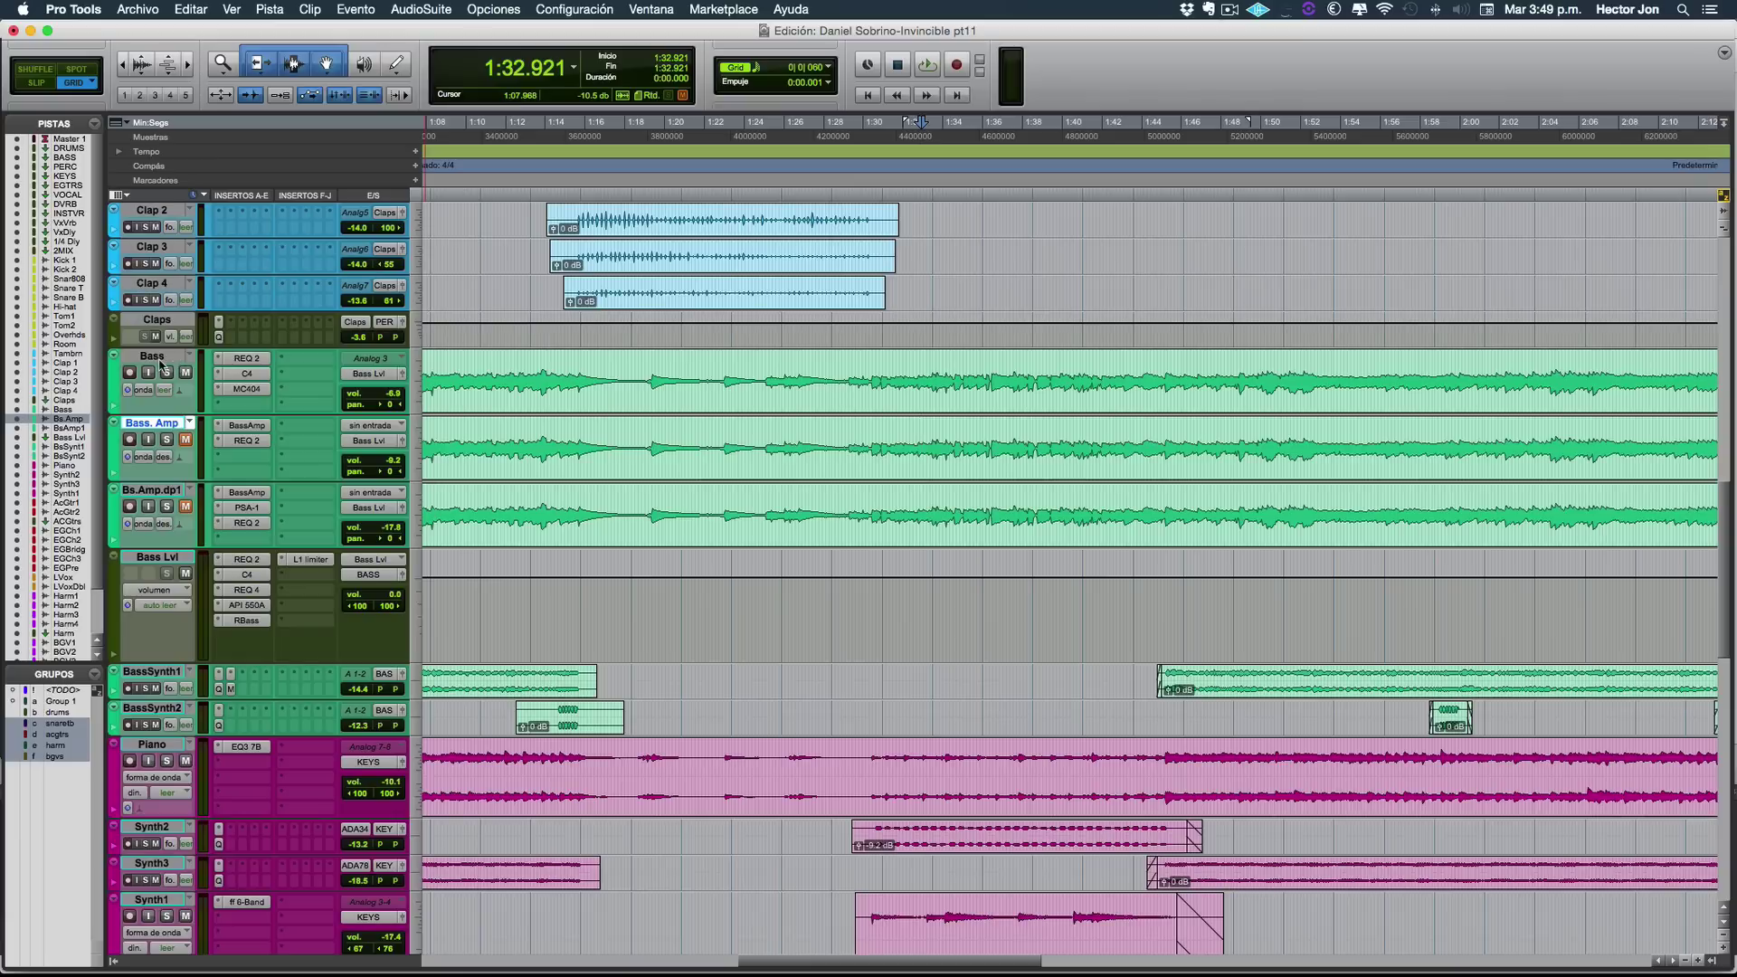
Step: Bypass the REQ 2, C4 and MC404 inserts on the Bass track
super+click(251, 386)
super+click(253, 374)
super+click(252, 360)
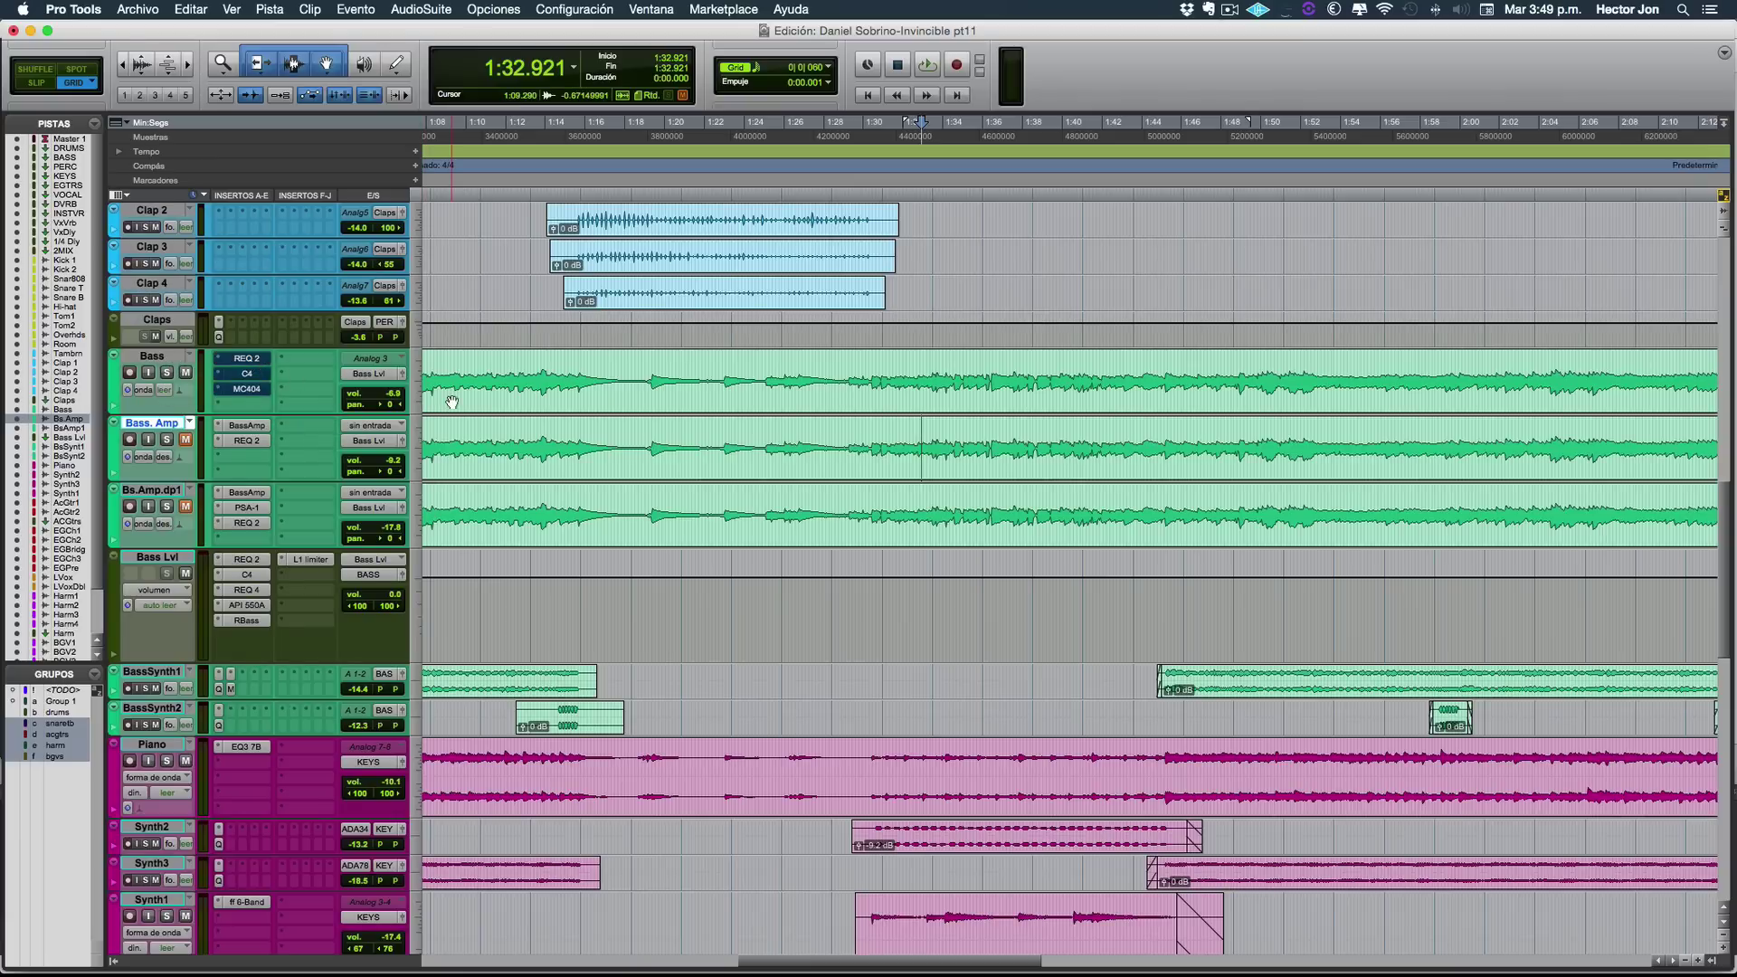
Step: Solo the Bass track and listen to its unprocessed sound from 1:32.921
click(150, 372)
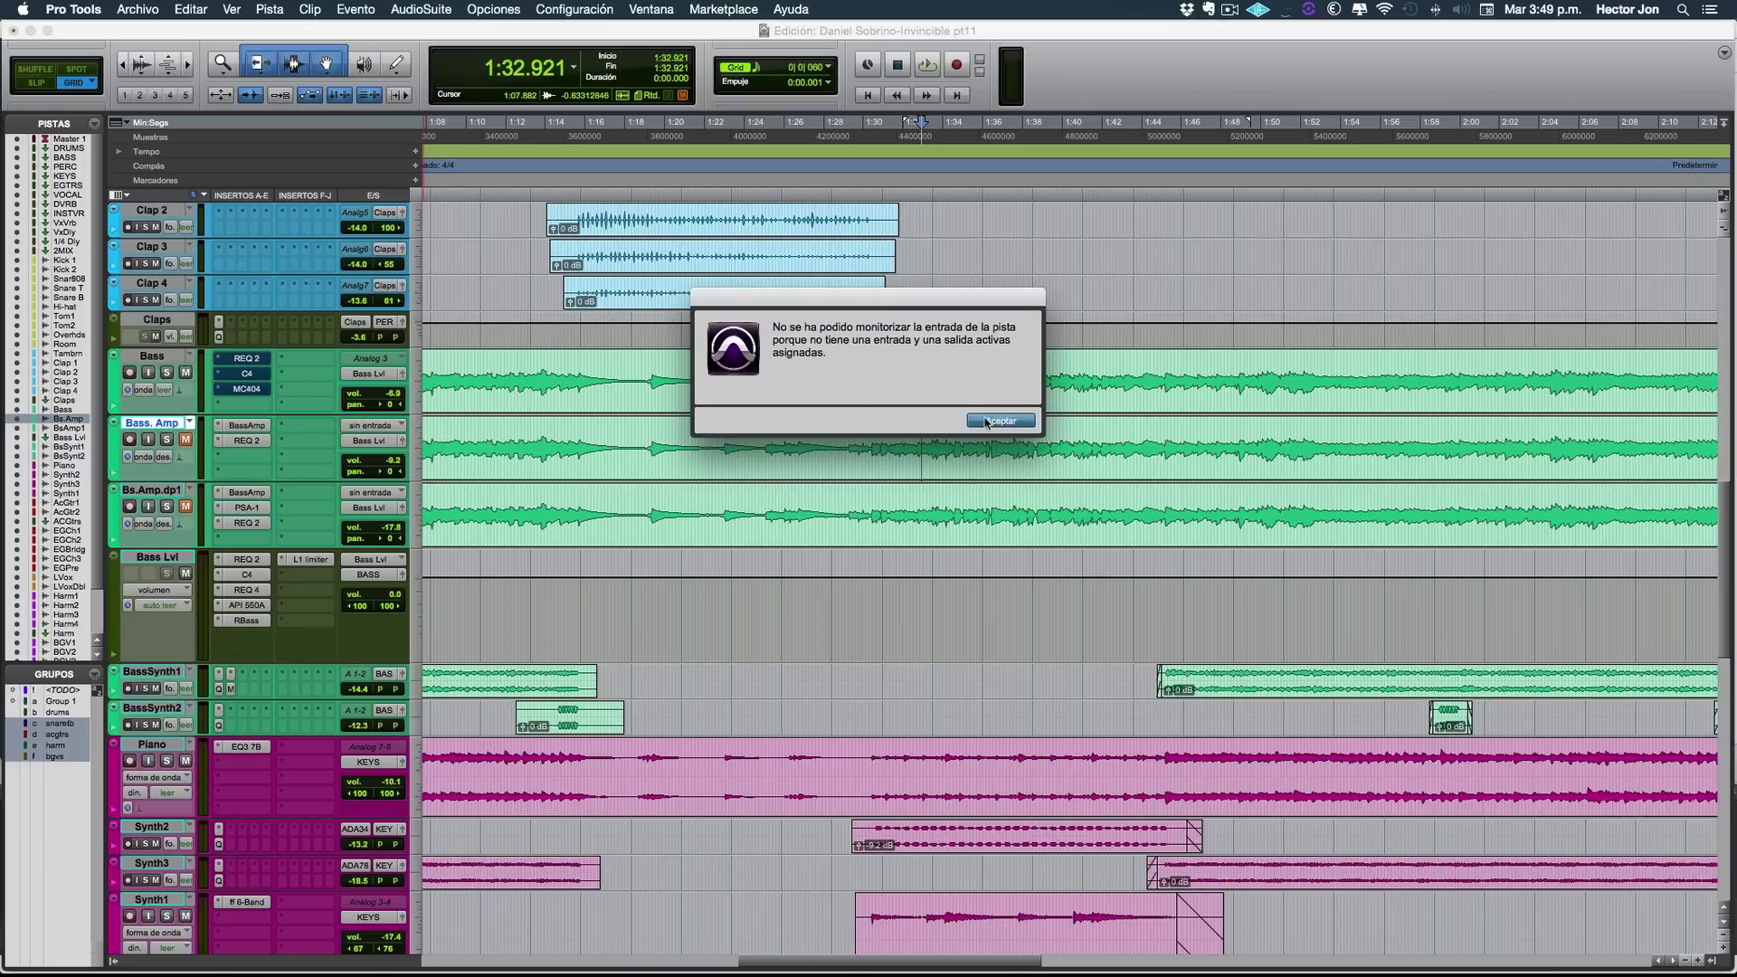
click(990, 422)
click(167, 373)
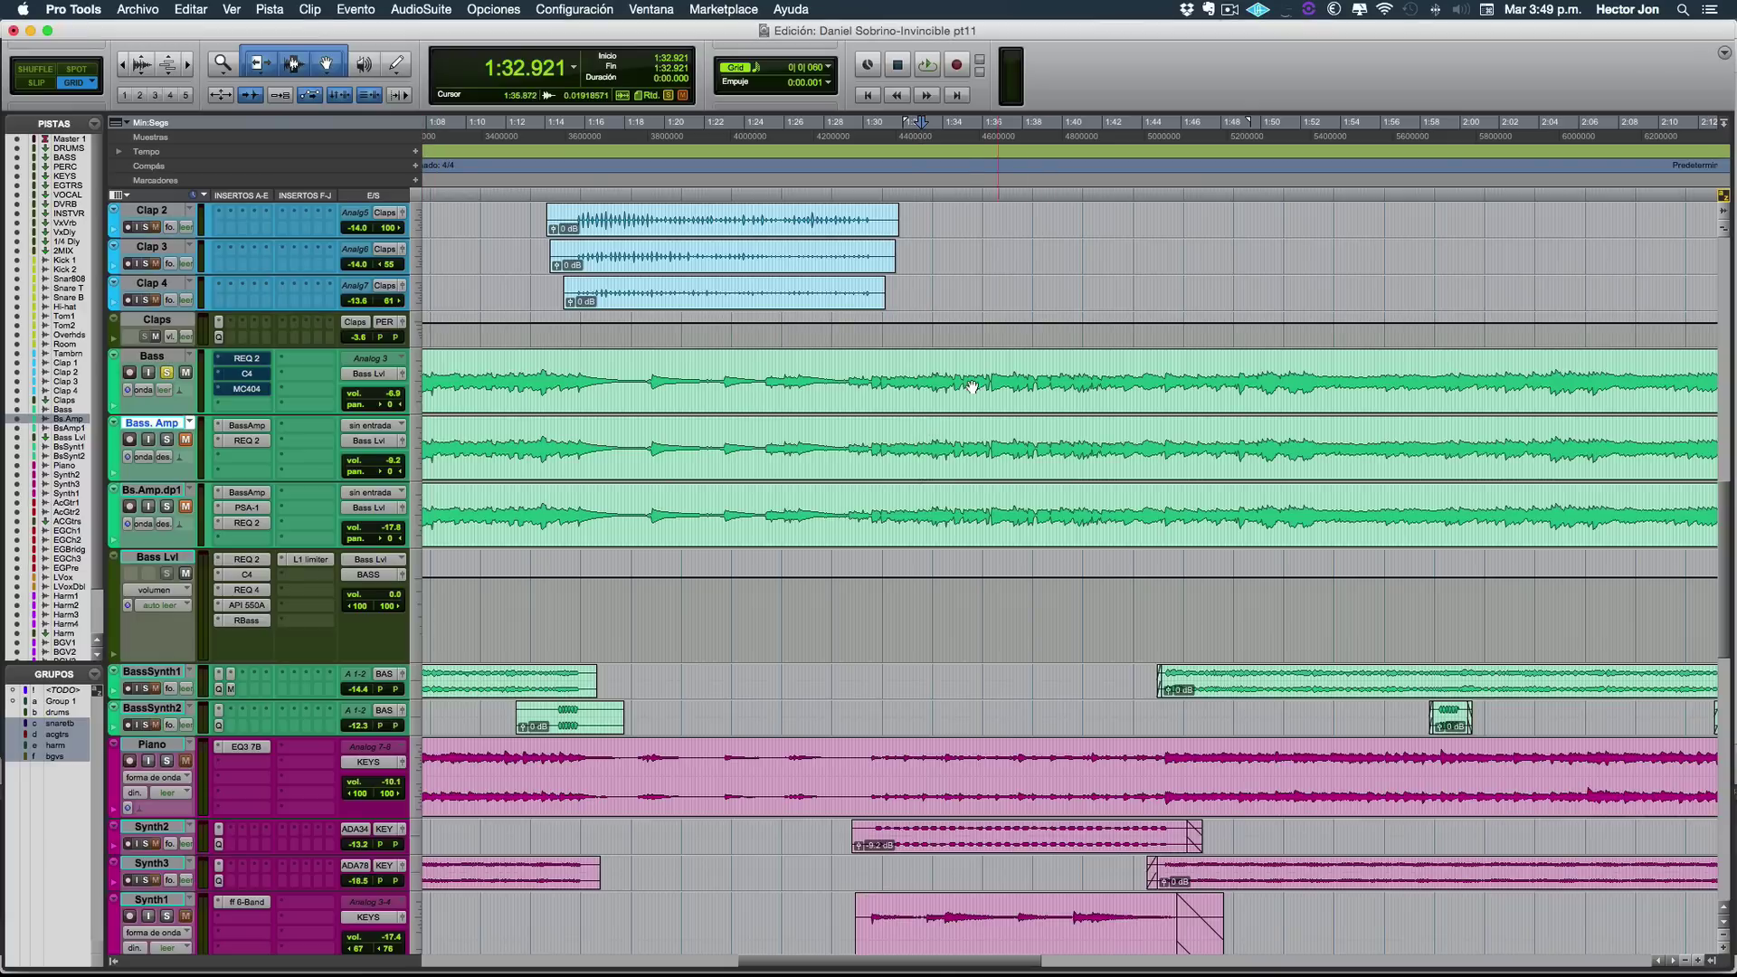
key(space)
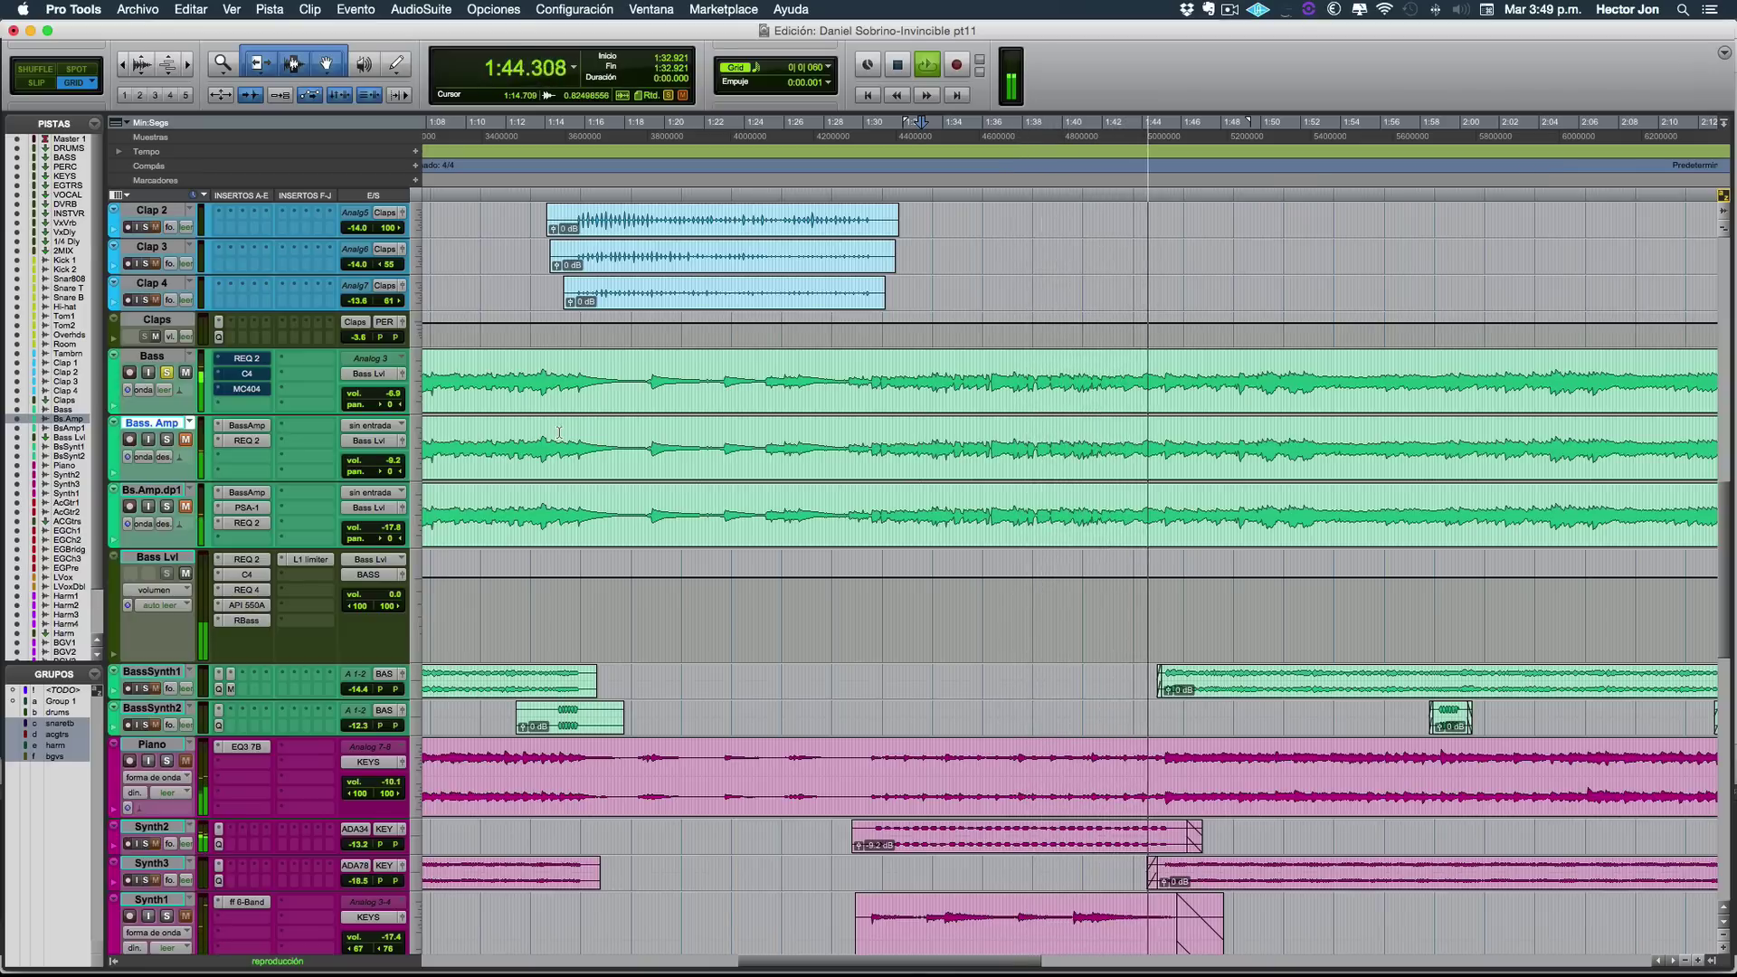
key(space)
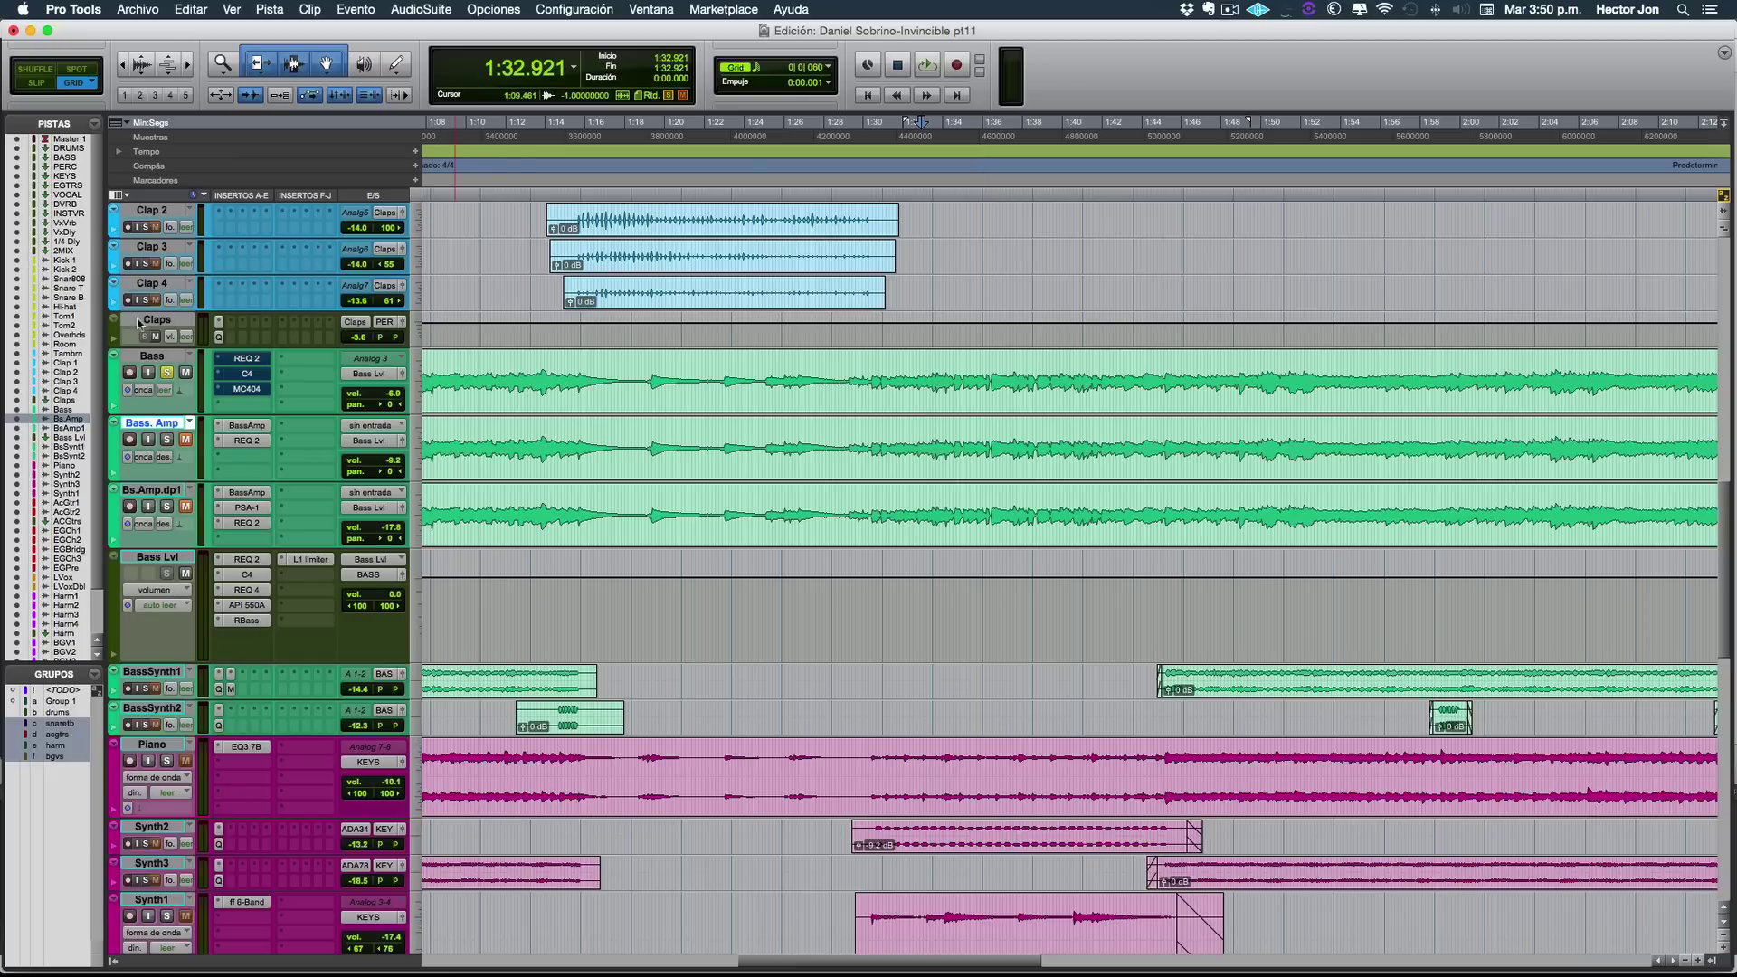
Step: Switch listening from the Bass track to Bass. Amp and open the latter's BassAmp plug-in in a clear spot
click(166, 373)
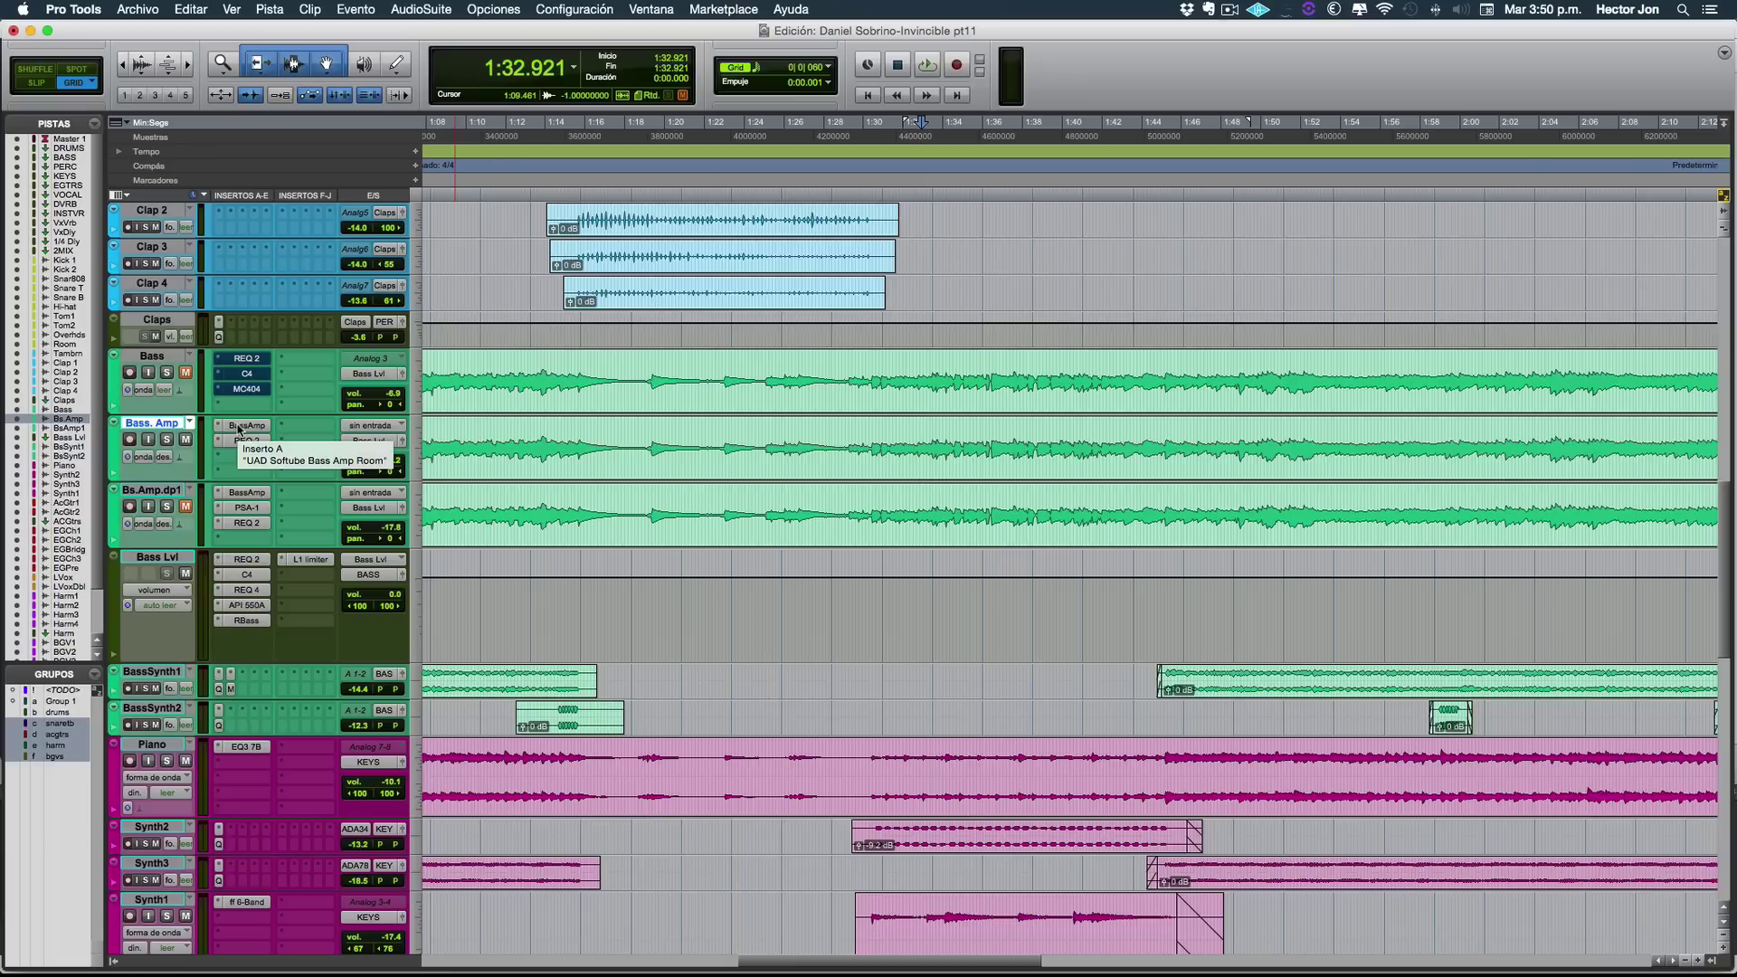
click(240, 431)
drag(736, 276, 1241, 90)
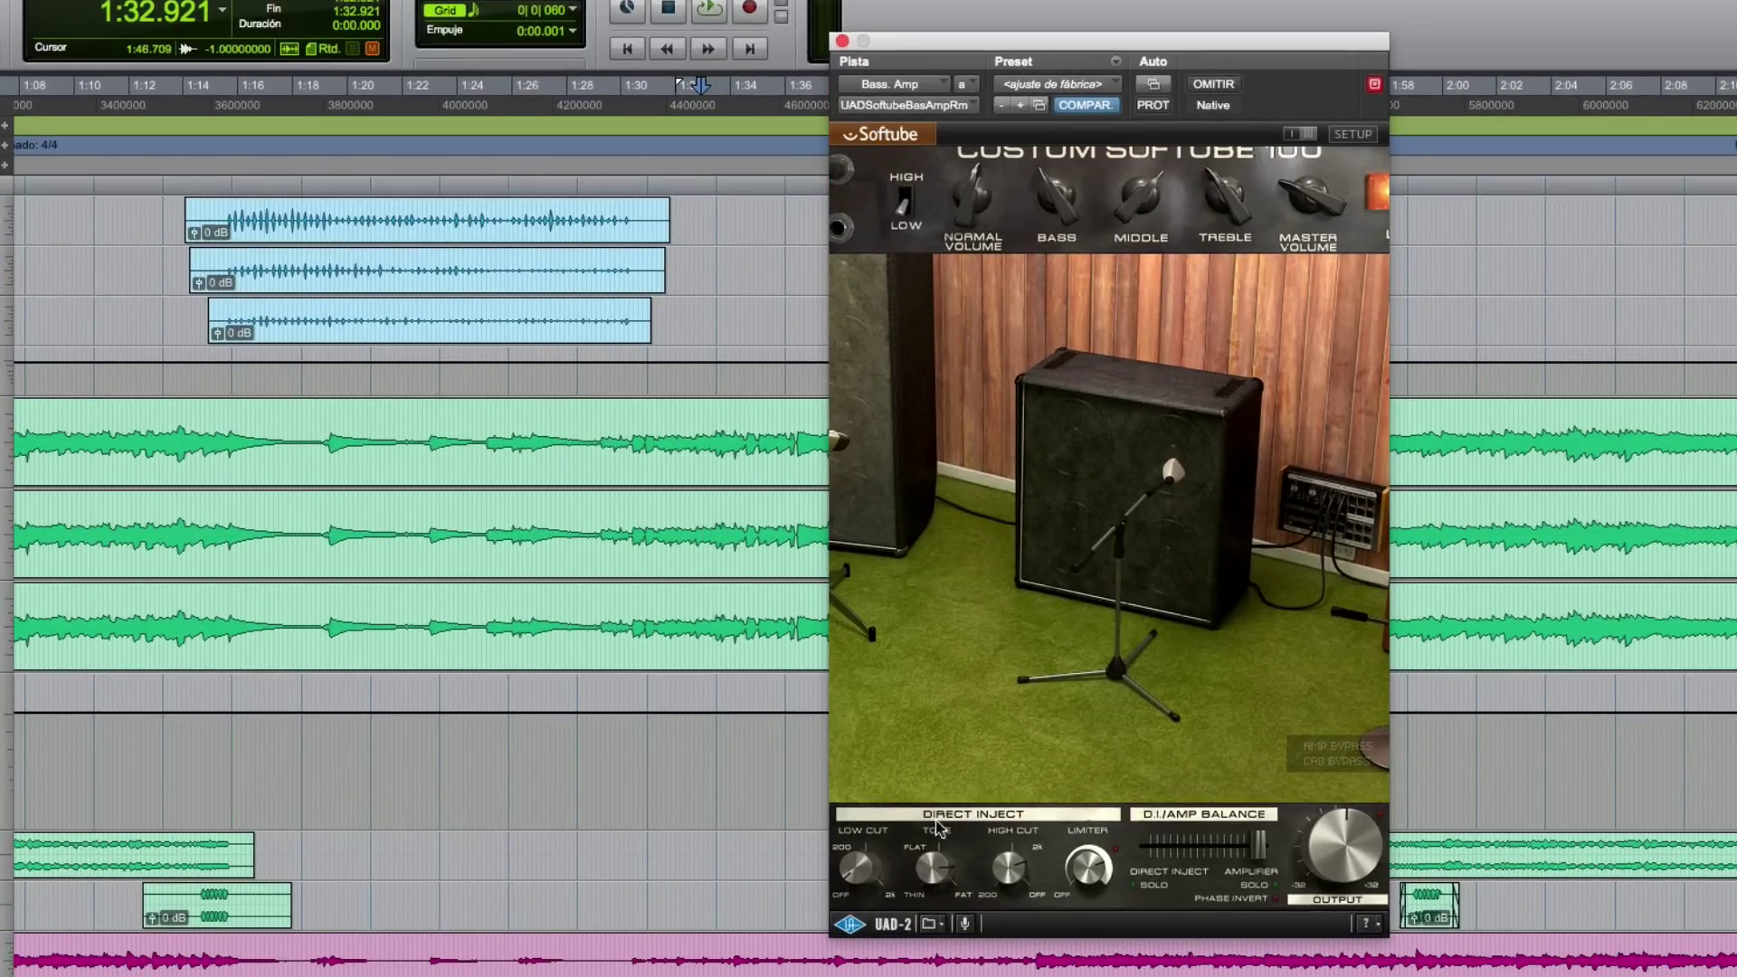
mouse_move(1055, 167)
drag(1096, 39, 999, 81)
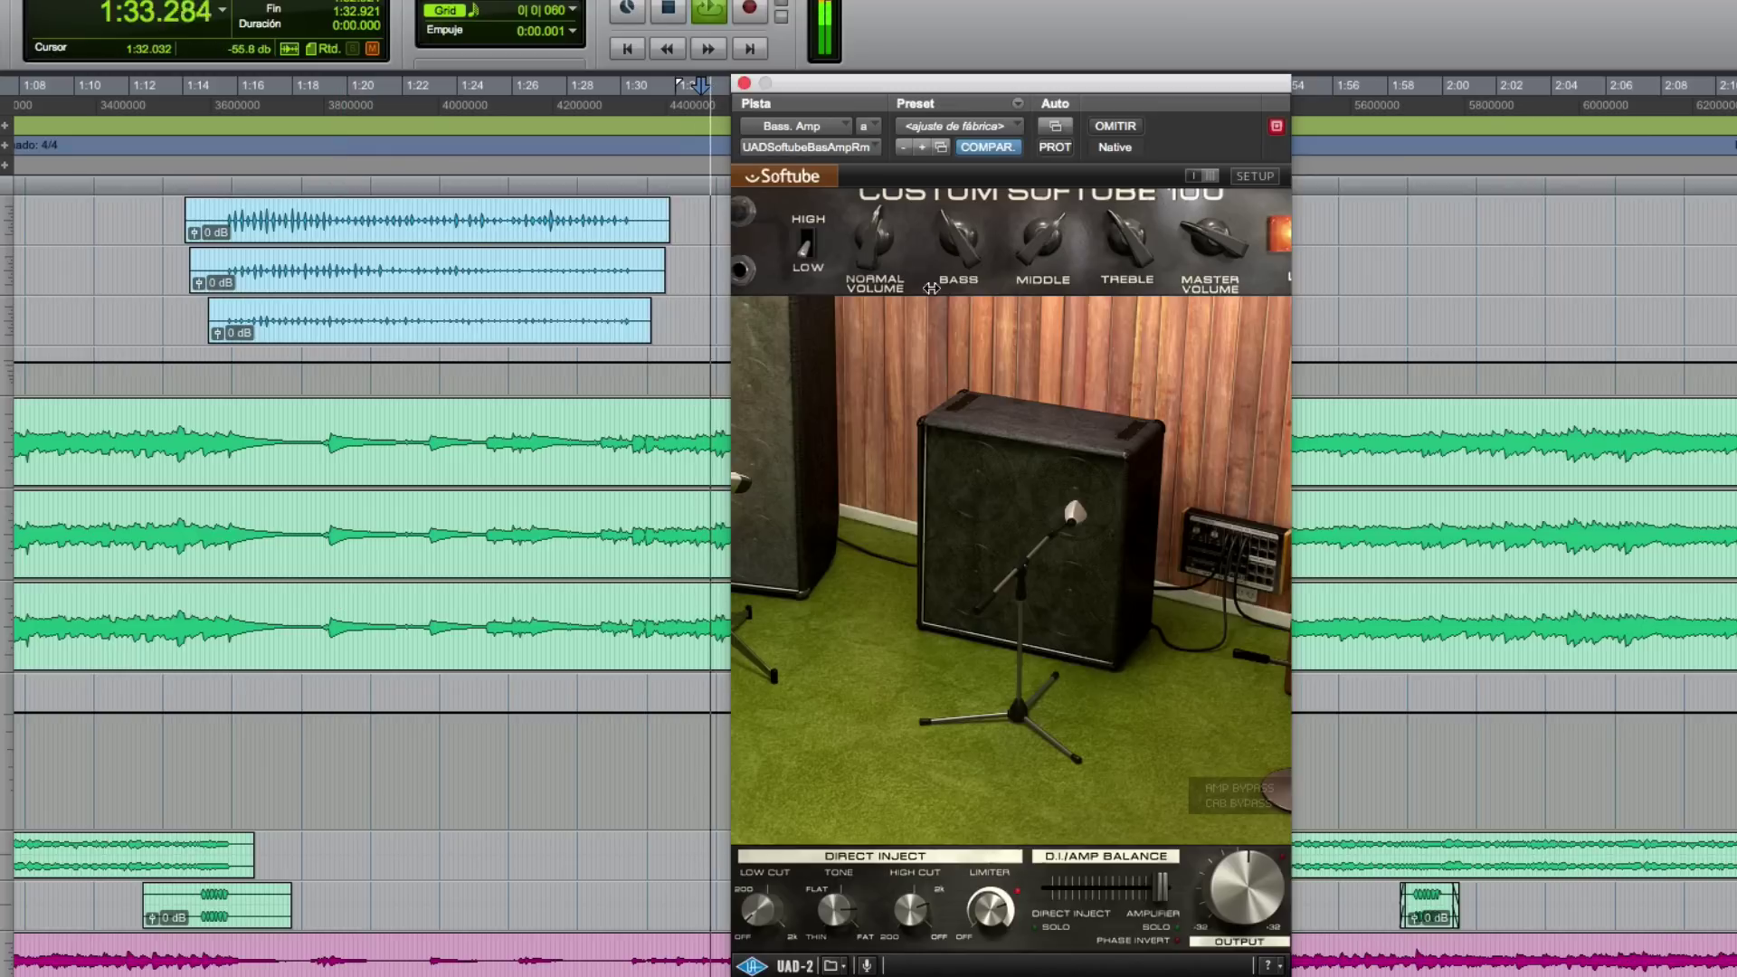
Step: Compare the Bass. Amp track's playback with the Bass Amp Room plug-in active and bypassed
key(space)
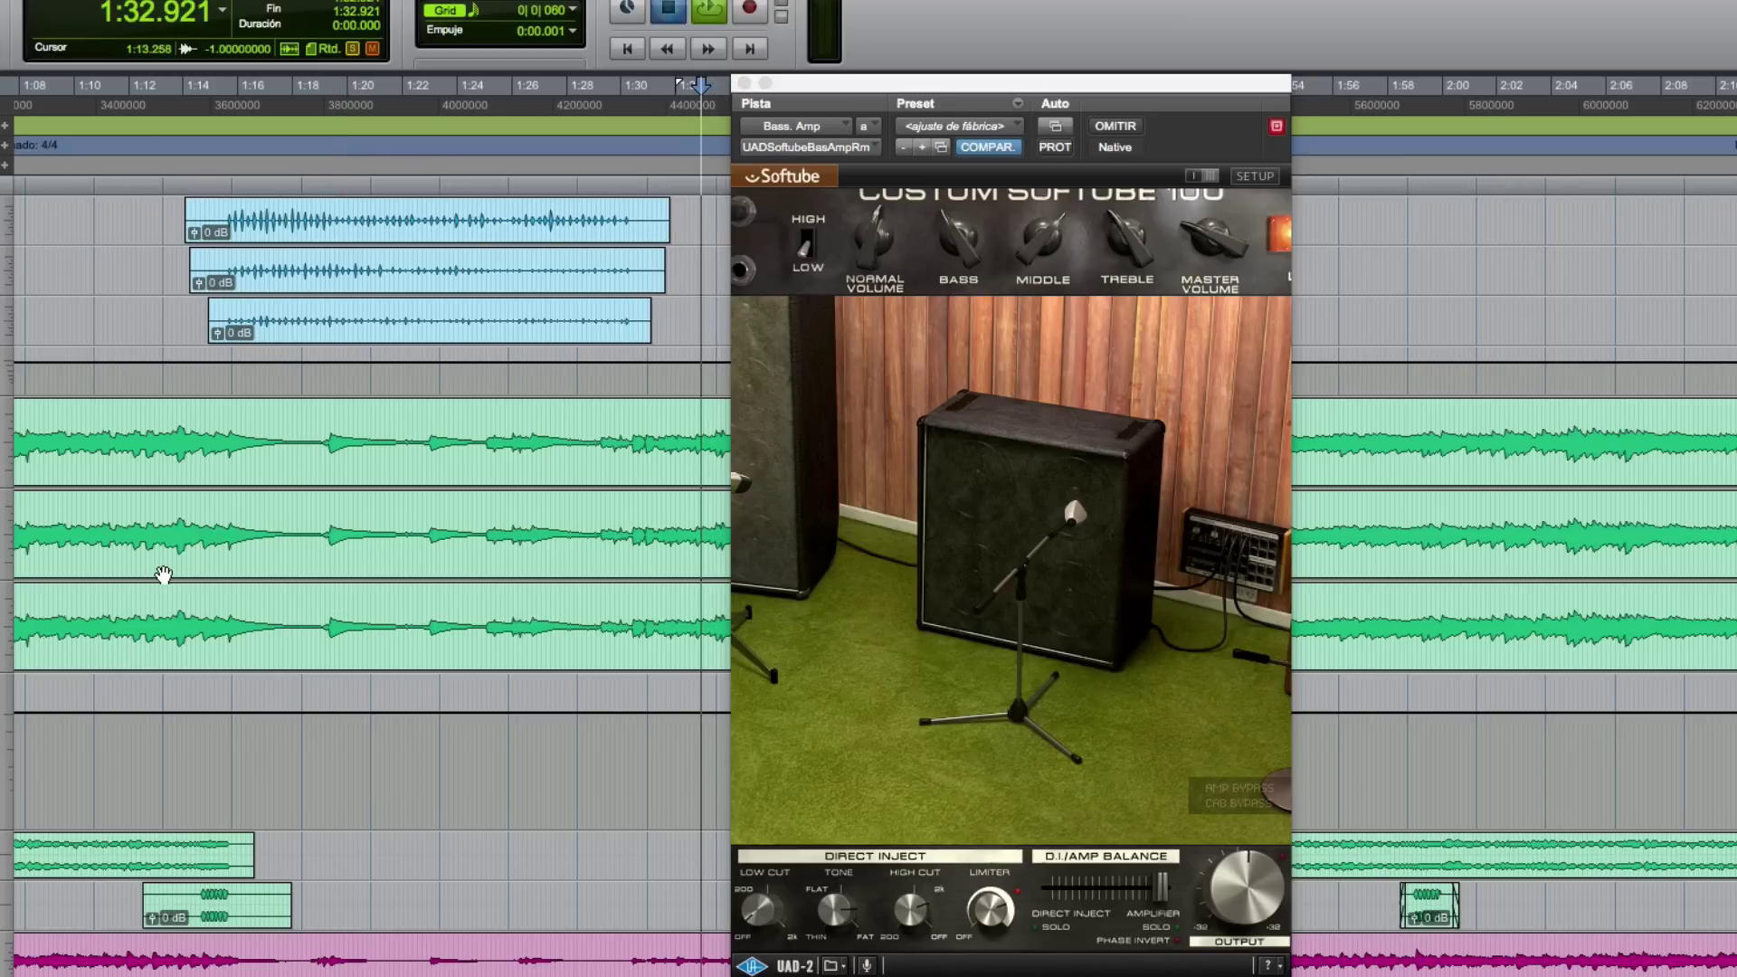
key(space)
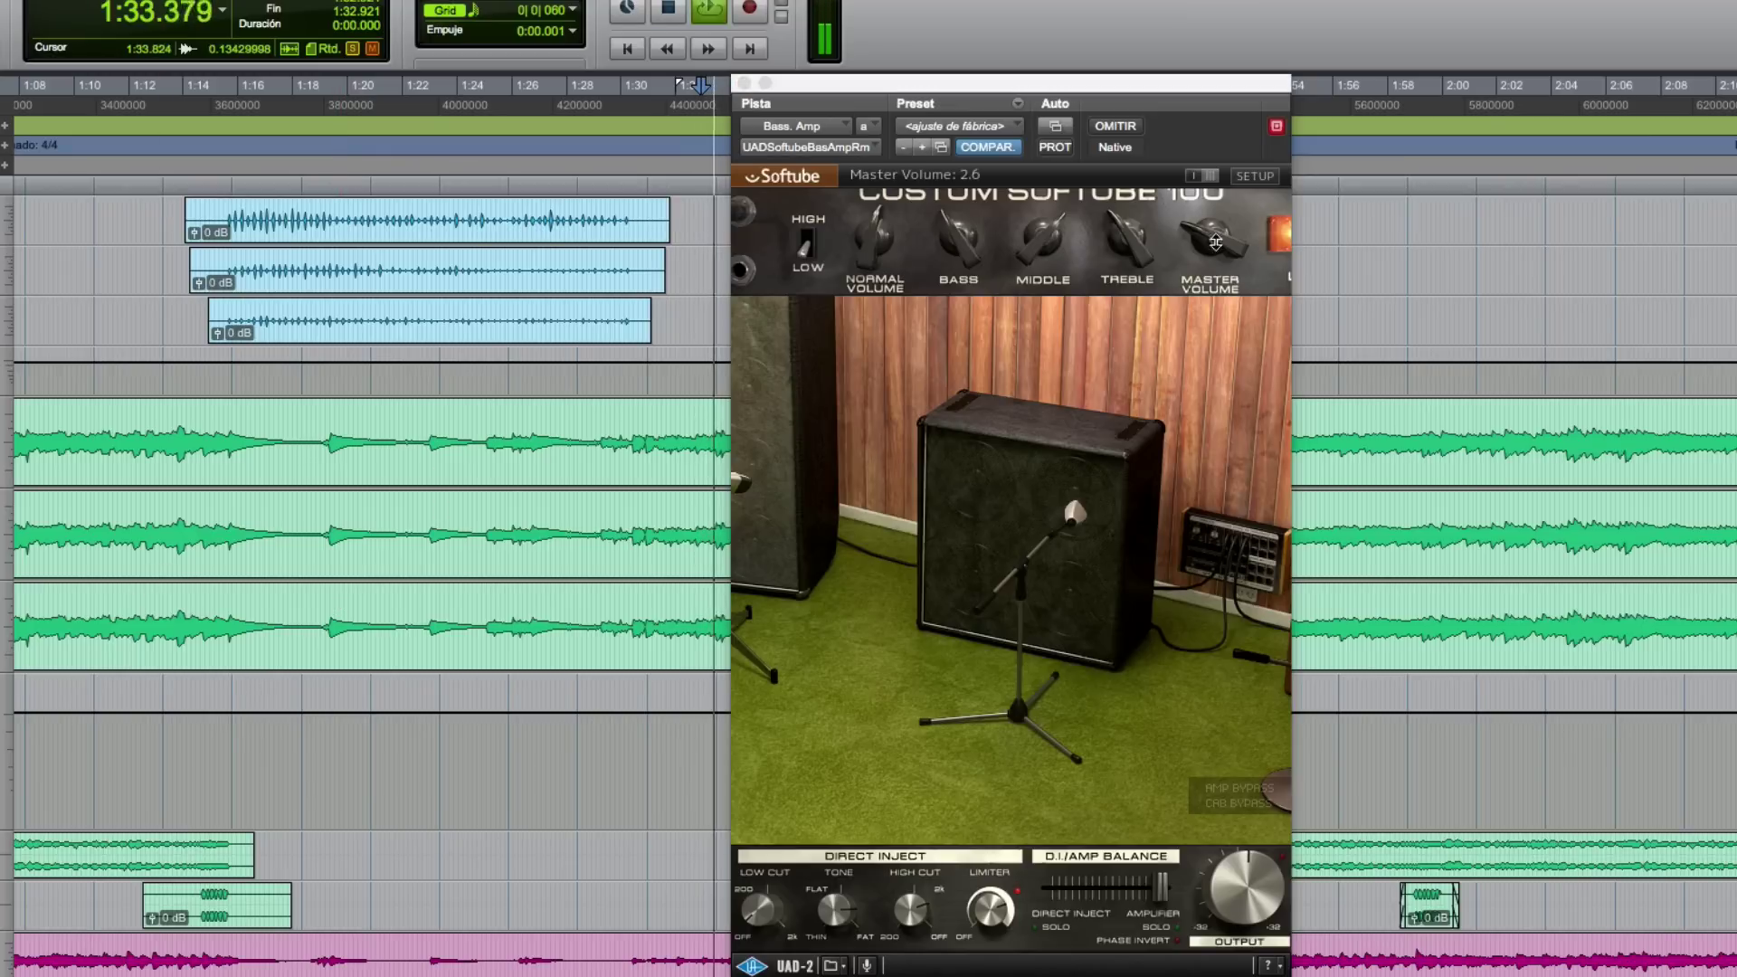
click(1112, 127)
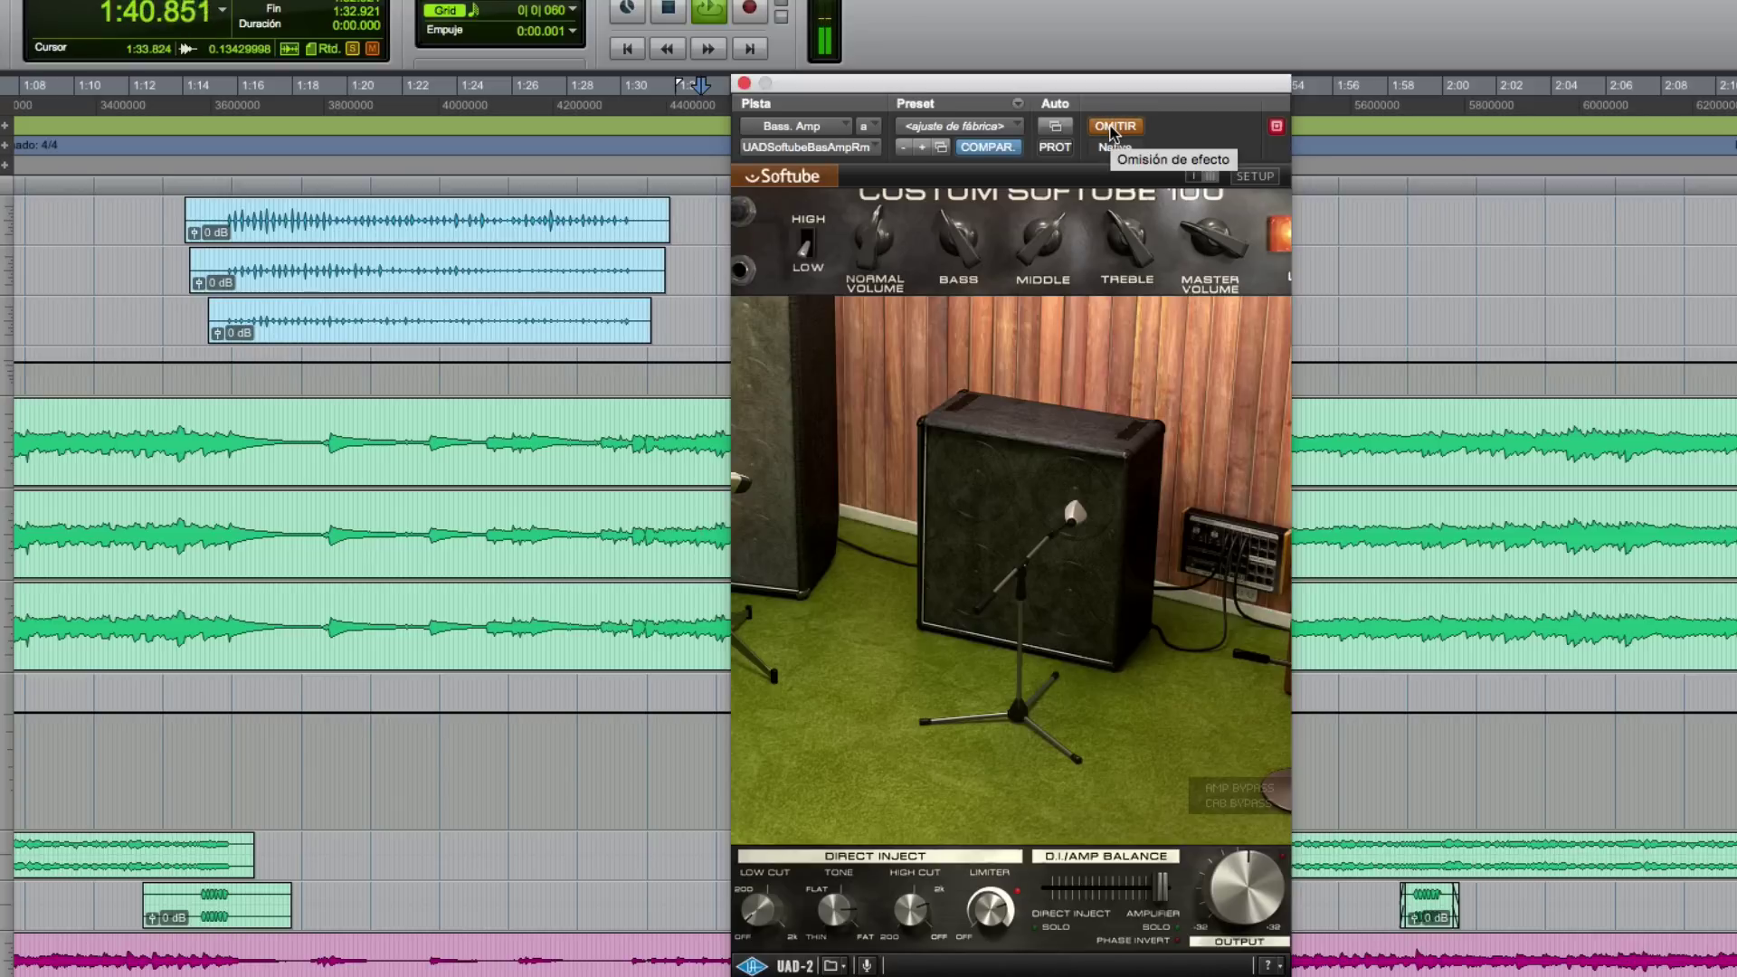
key(space)
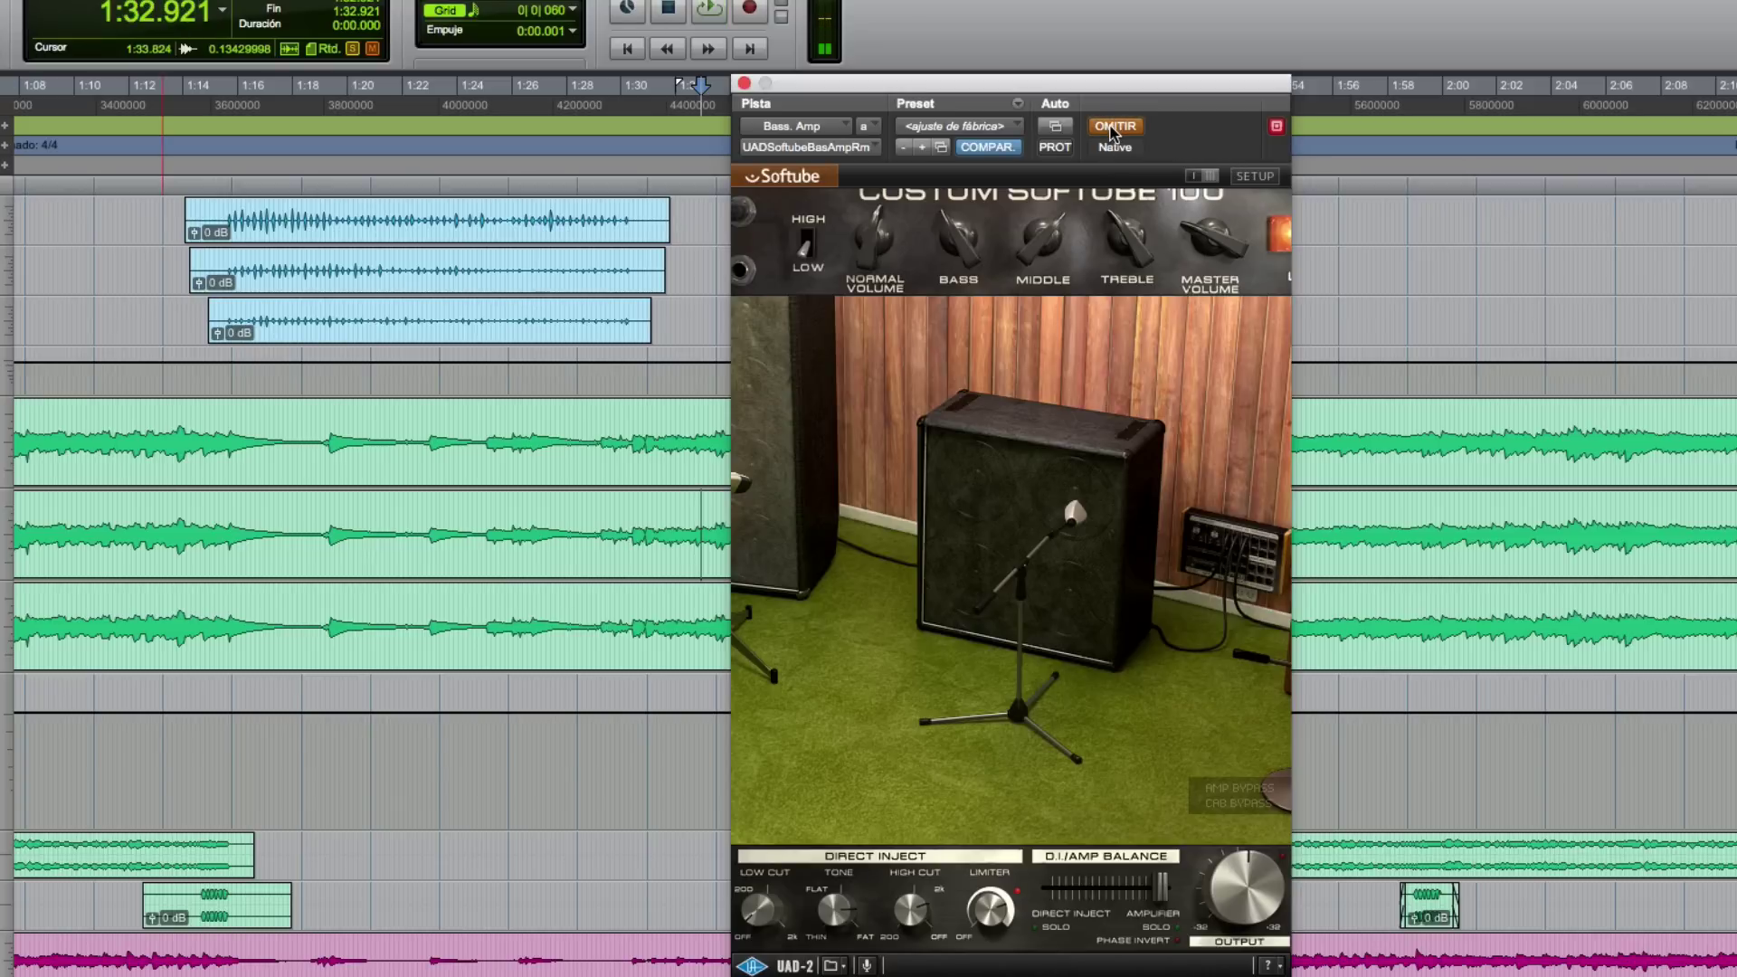
key(space)
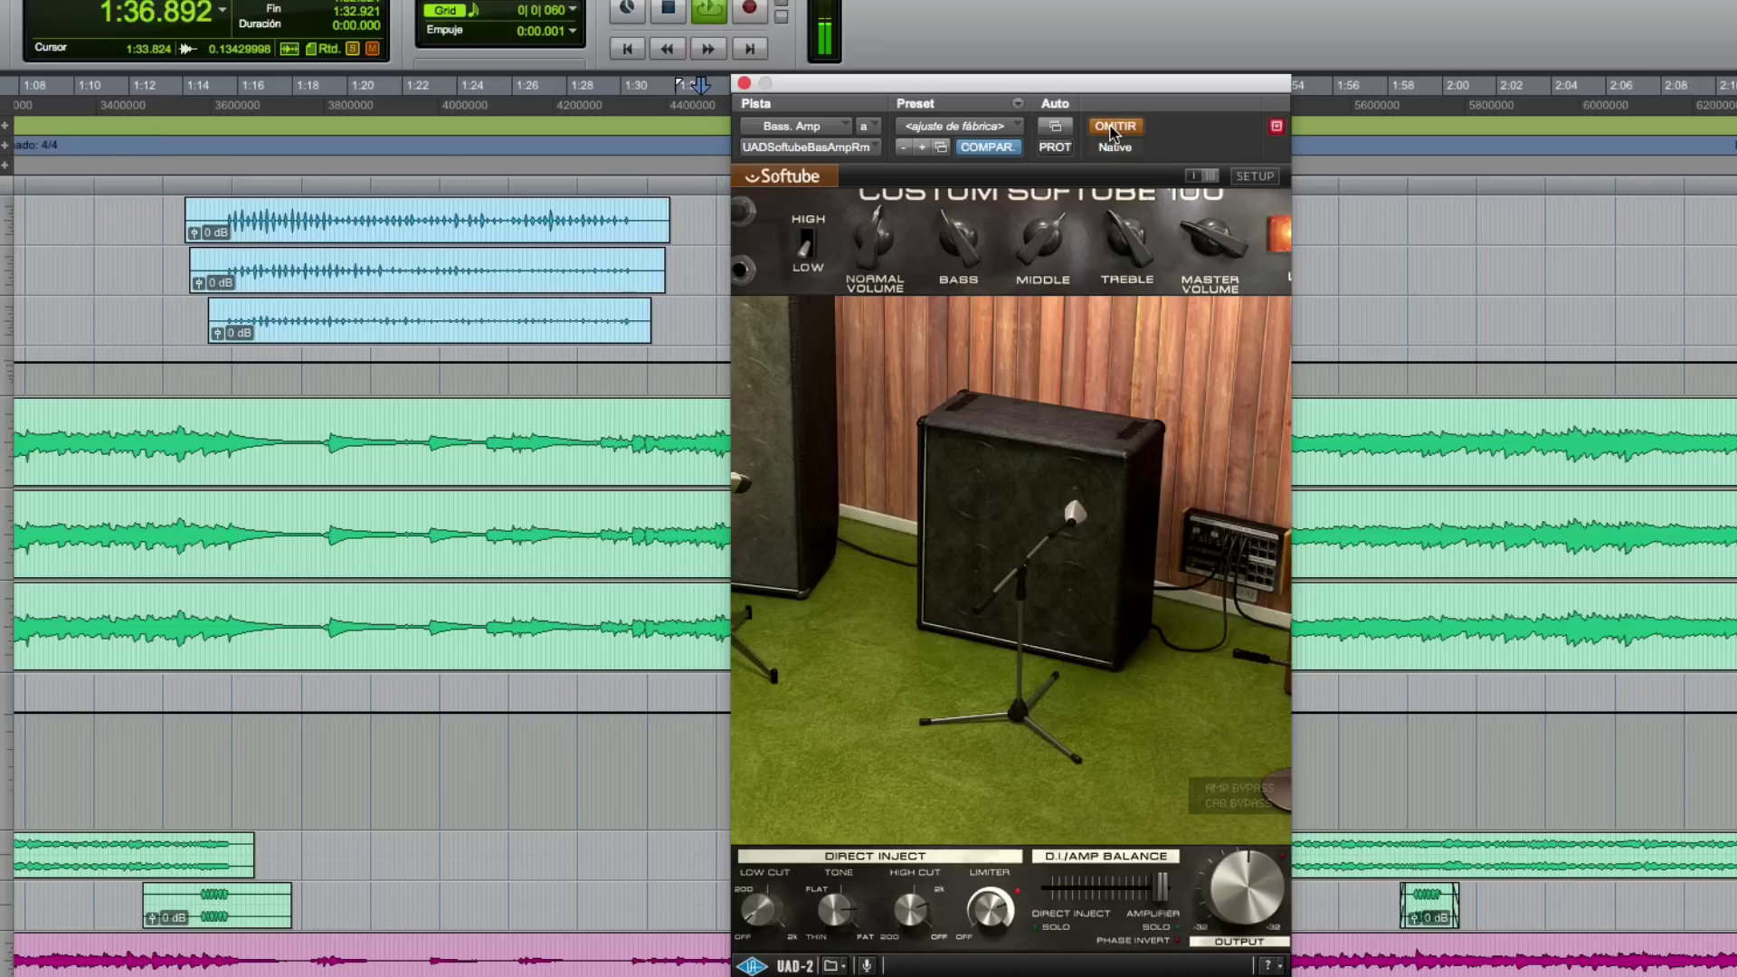
click(1114, 127)
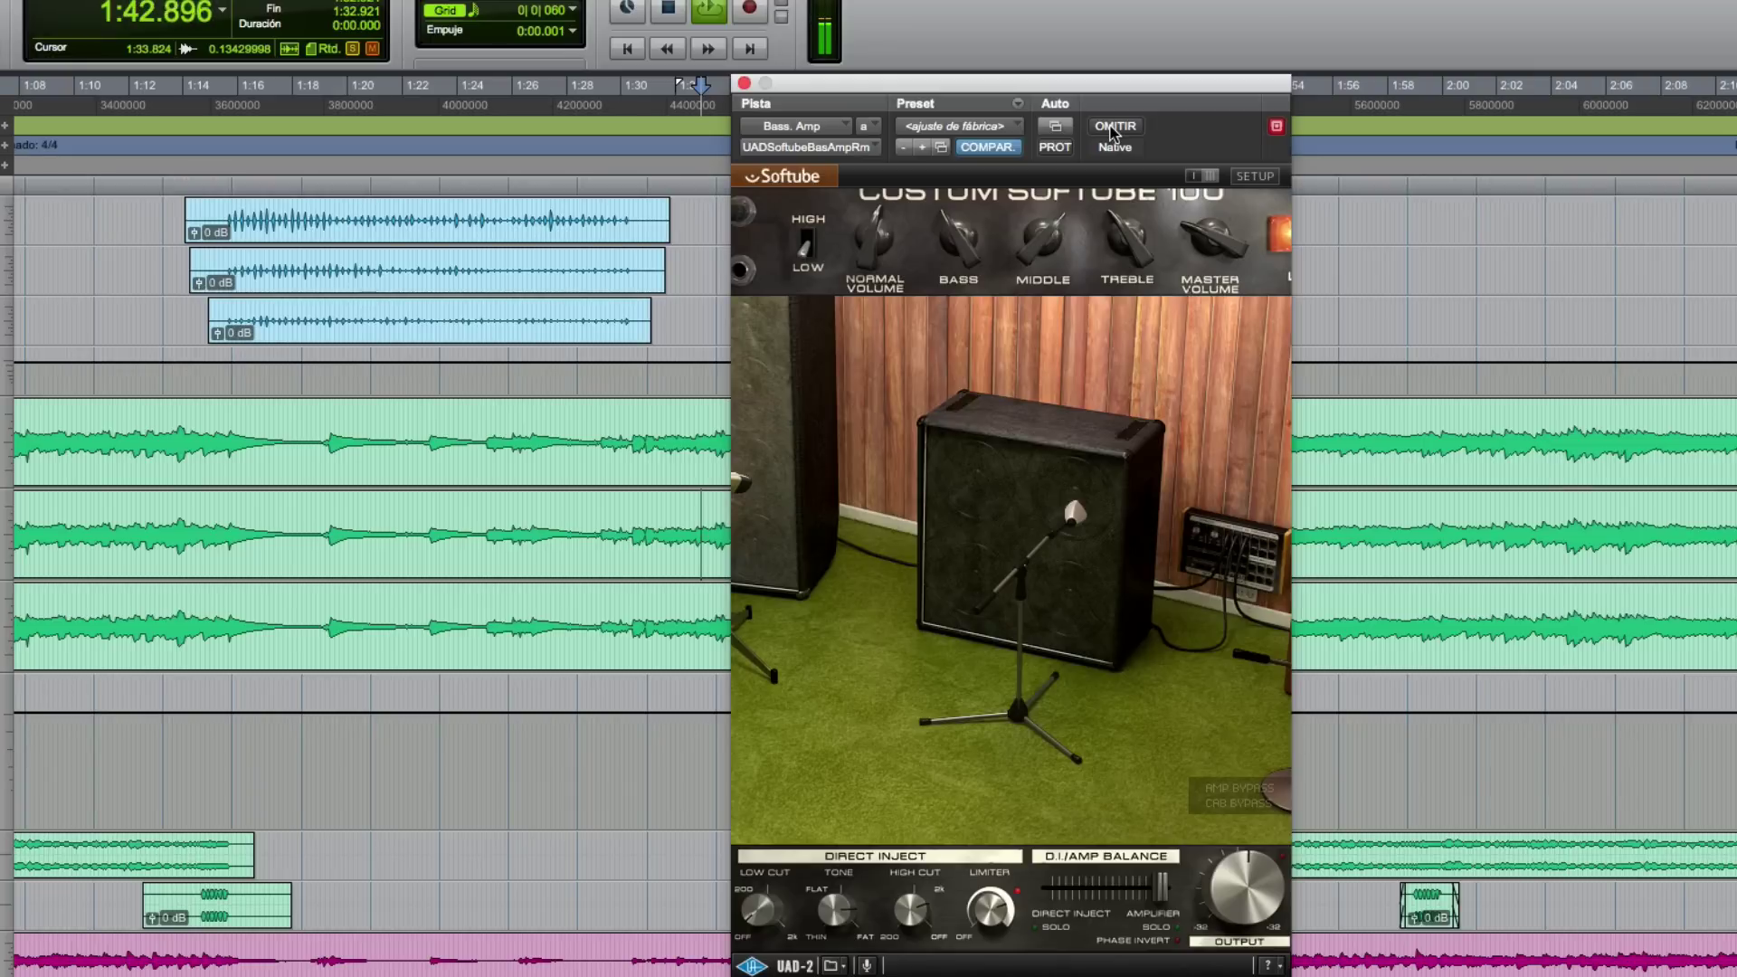
key(space)
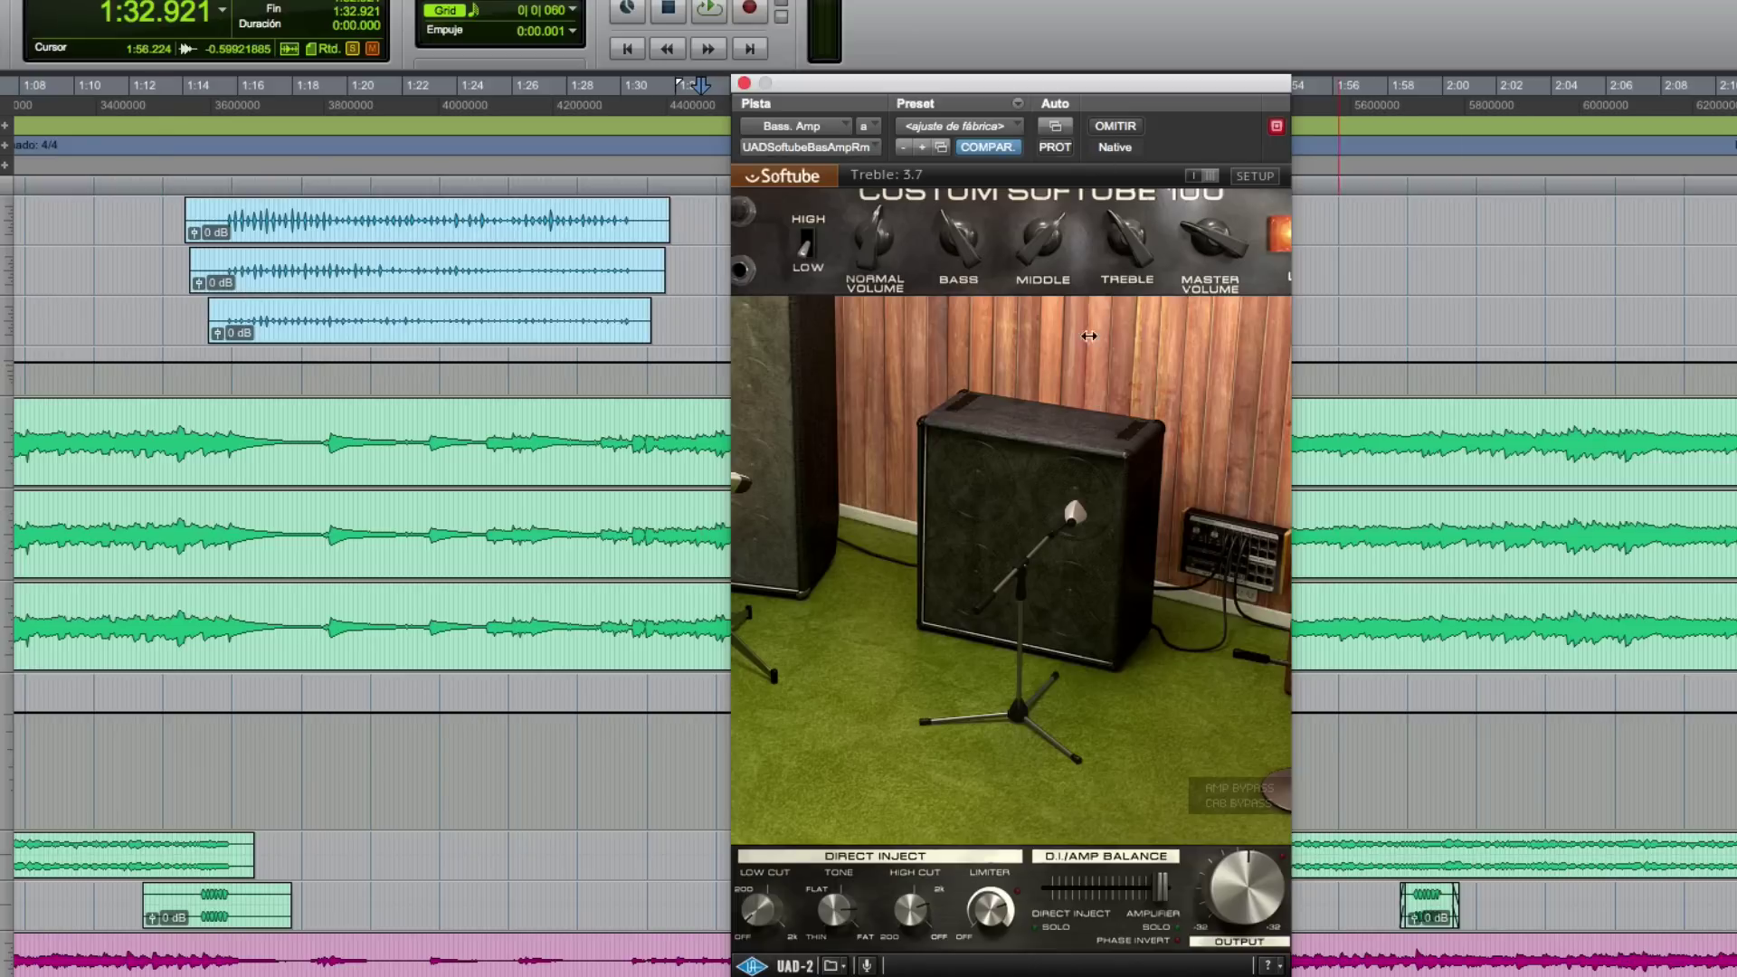
Step: Examine the amp's Bass, Middle and Treble controls and replay the Bass. Amp track
mouse_move(918, 265)
mouse_move(1045, 236)
mouse_move(1100, 232)
drag(1100, 232, 1100, 223)
key(space)
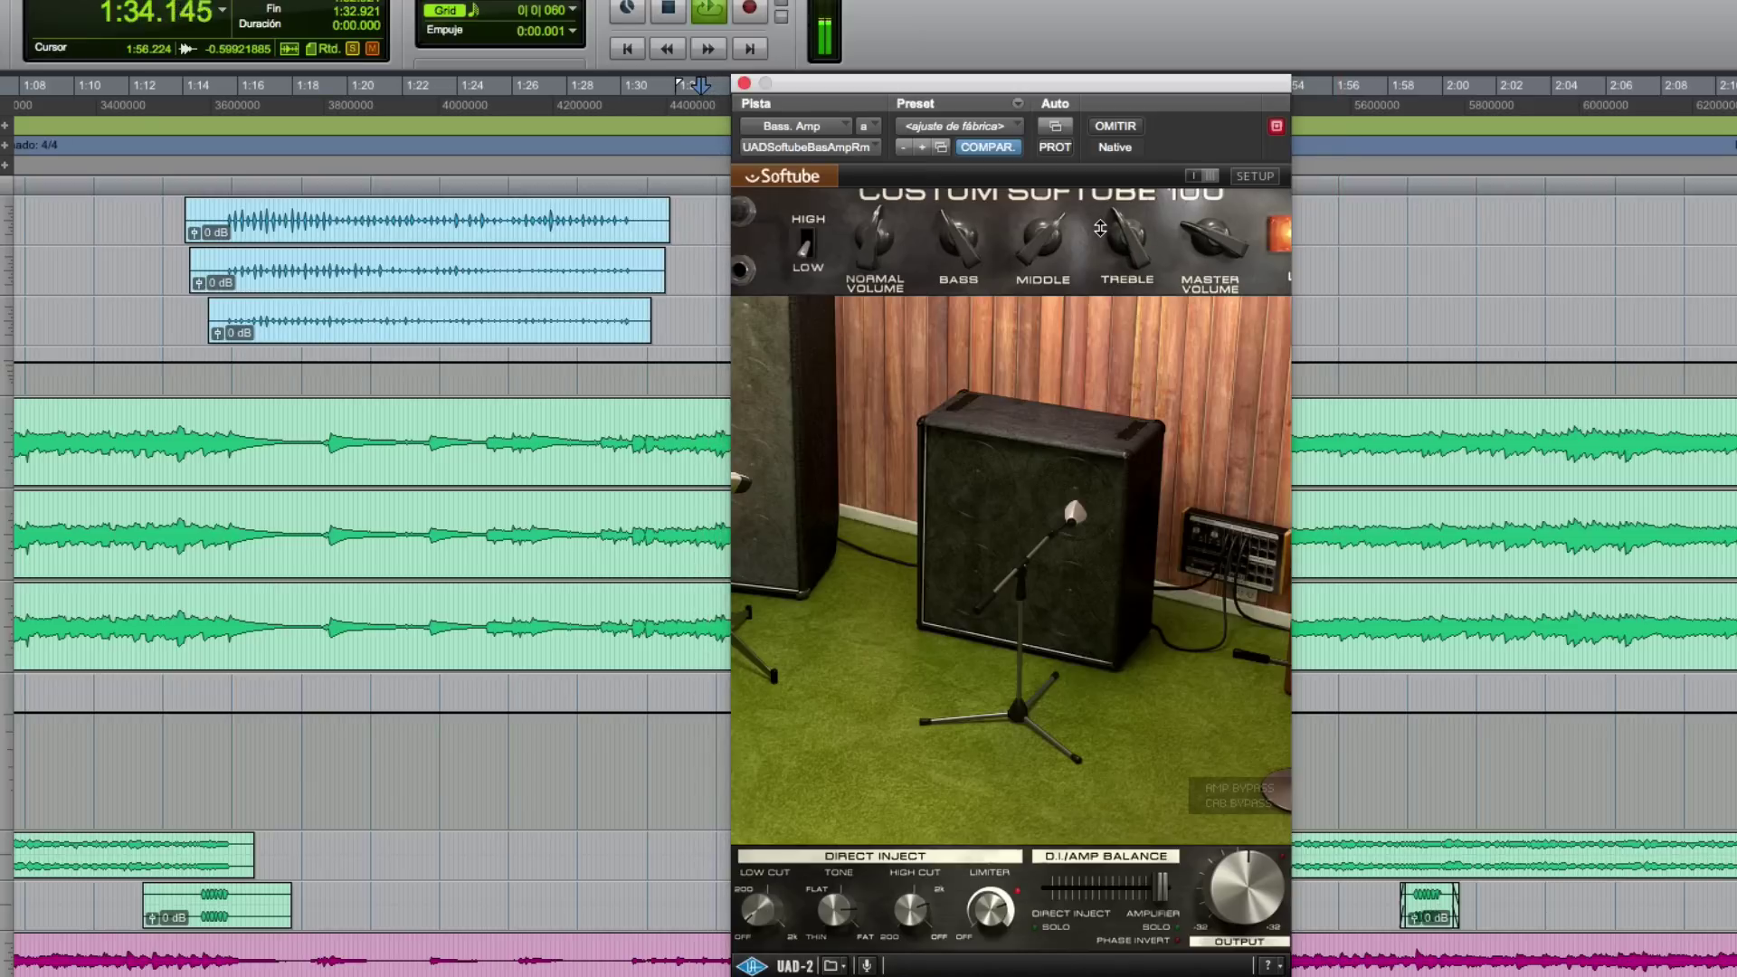
key(space)
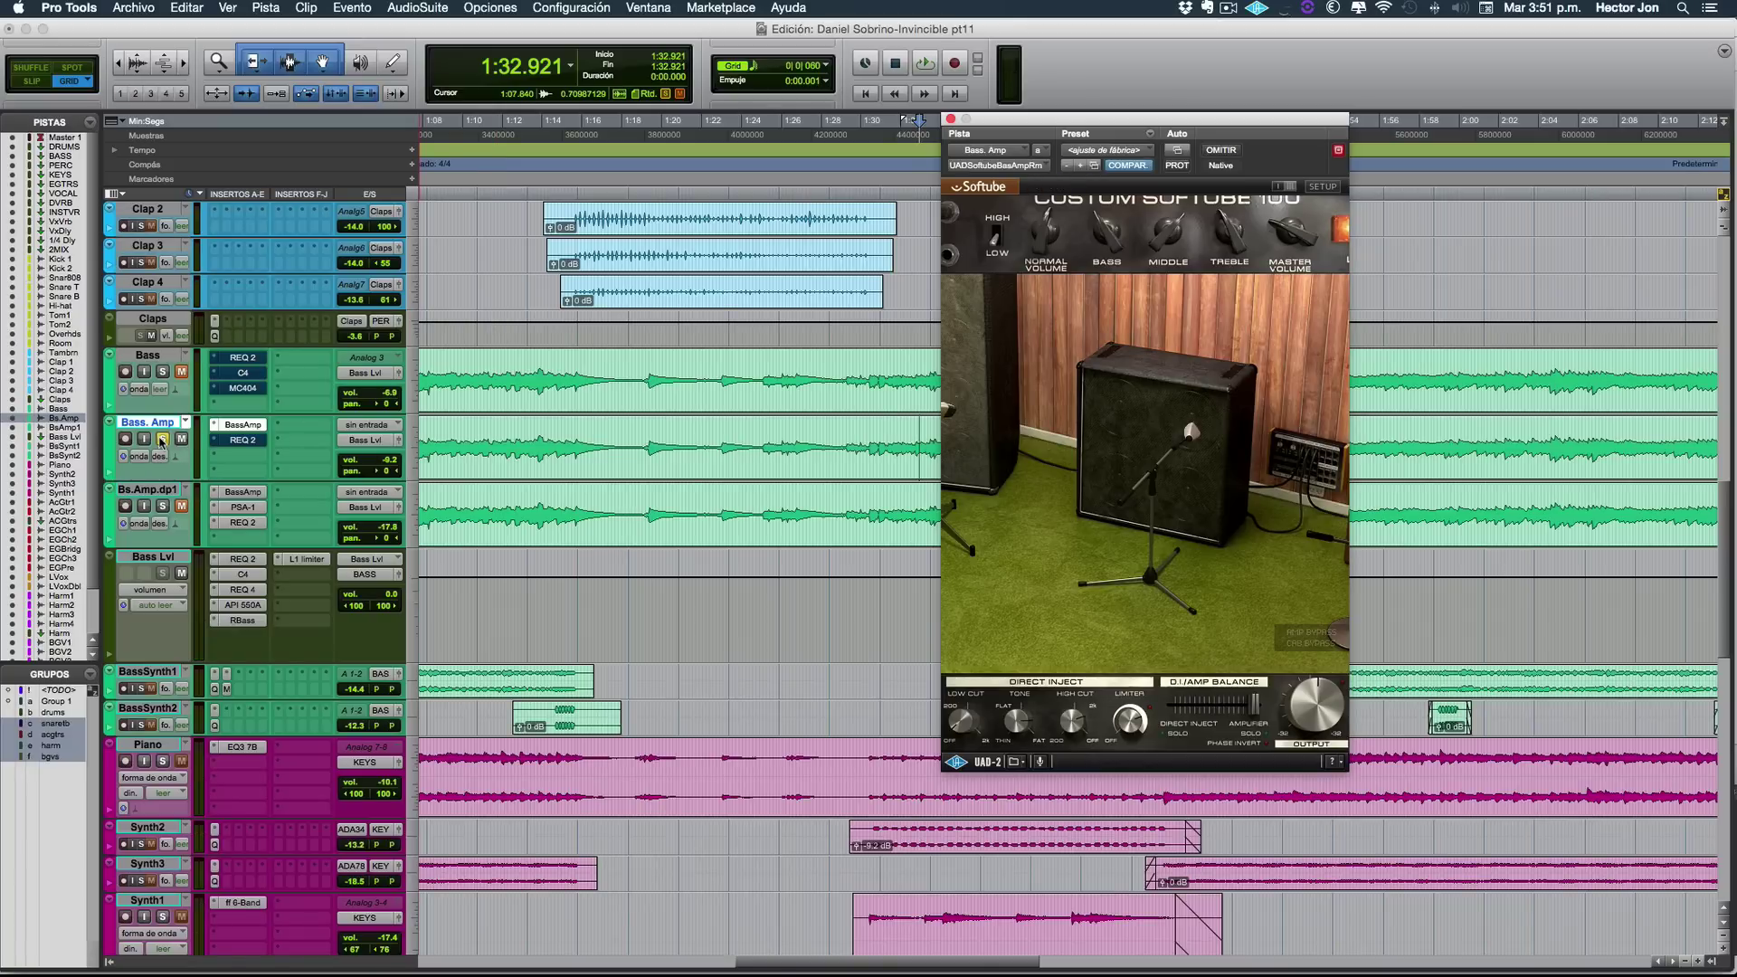
Step: Return listening to the Bass track by unsoloing and muting Bass. Amp and unmuting Bass, and close the amp plug-in
click(161, 439)
click(181, 439)
click(181, 372)
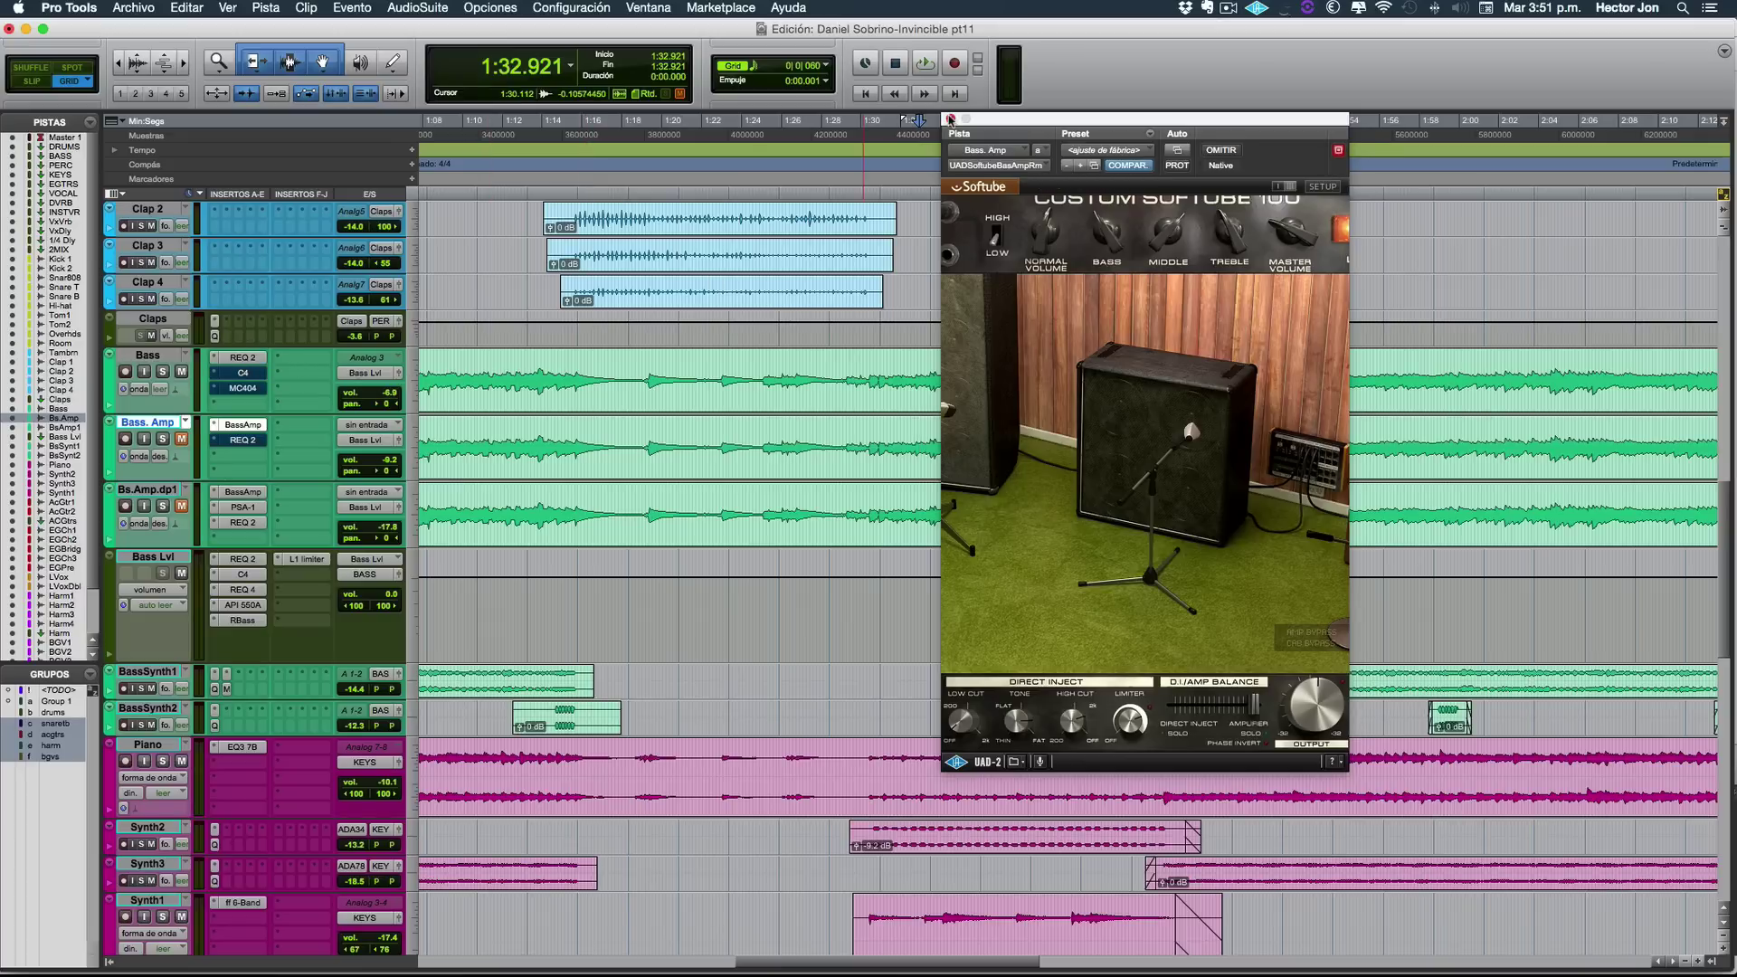
click(951, 119)
Step: Open the Bass track's REQ 2 equalizer and compare playback with the effect active and bypassed
click(257, 360)
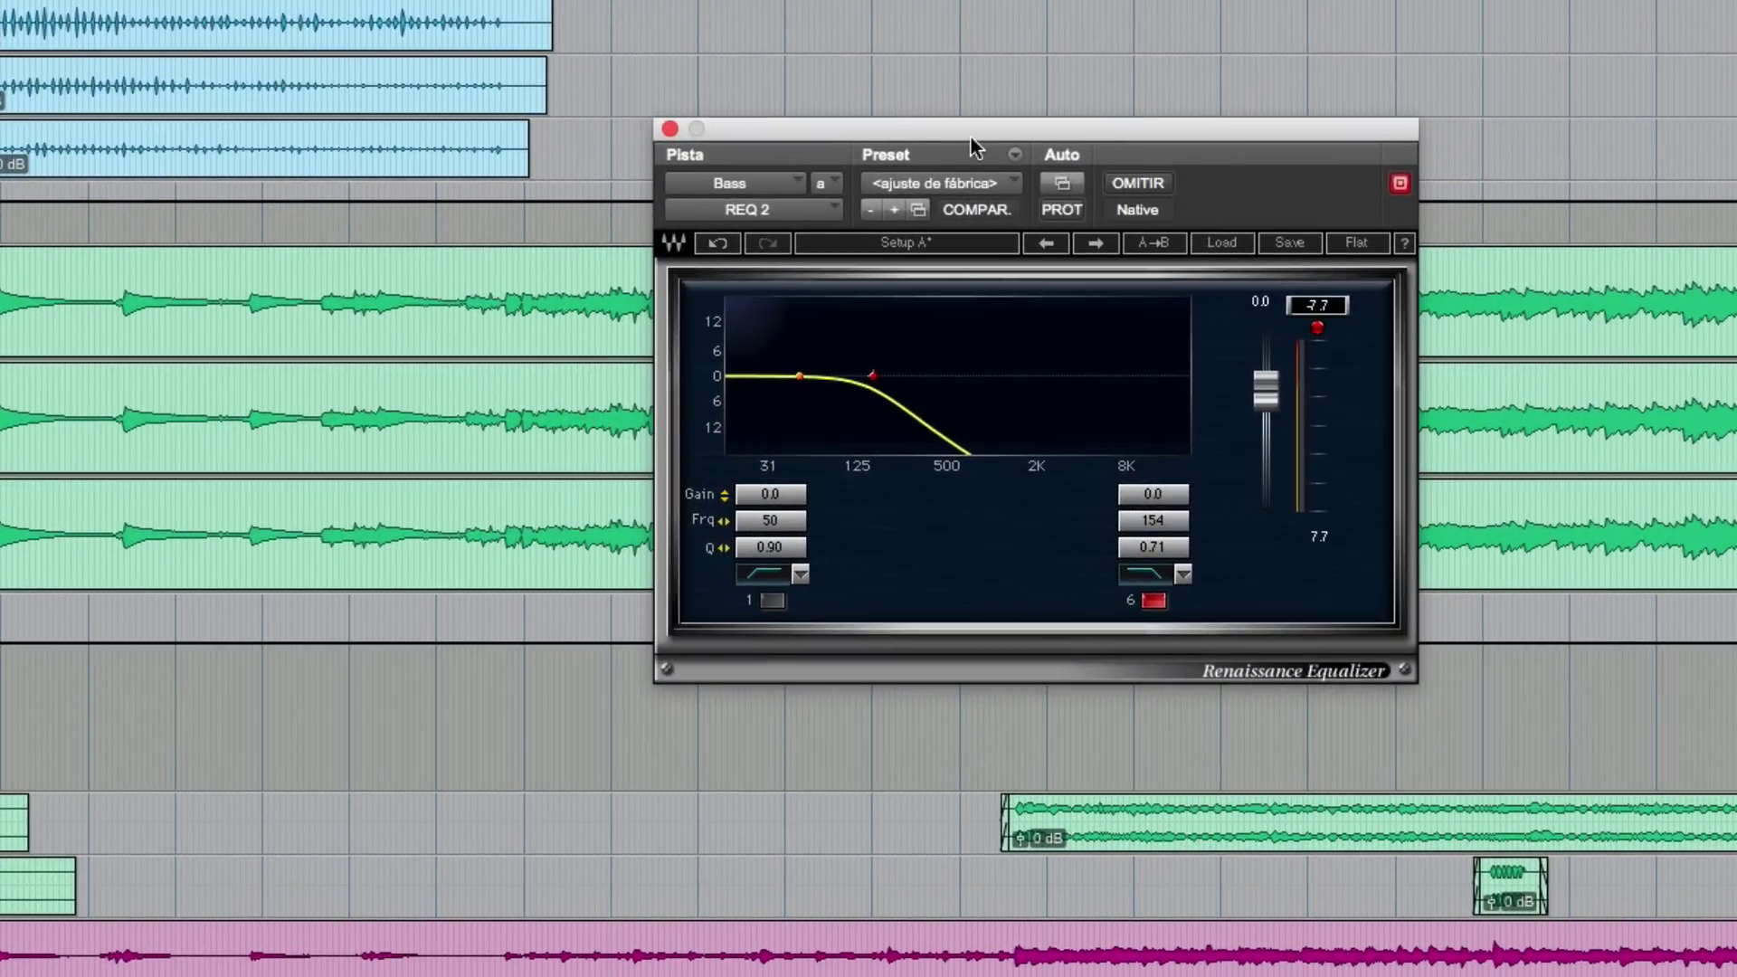
drag(969, 131, 892, 248)
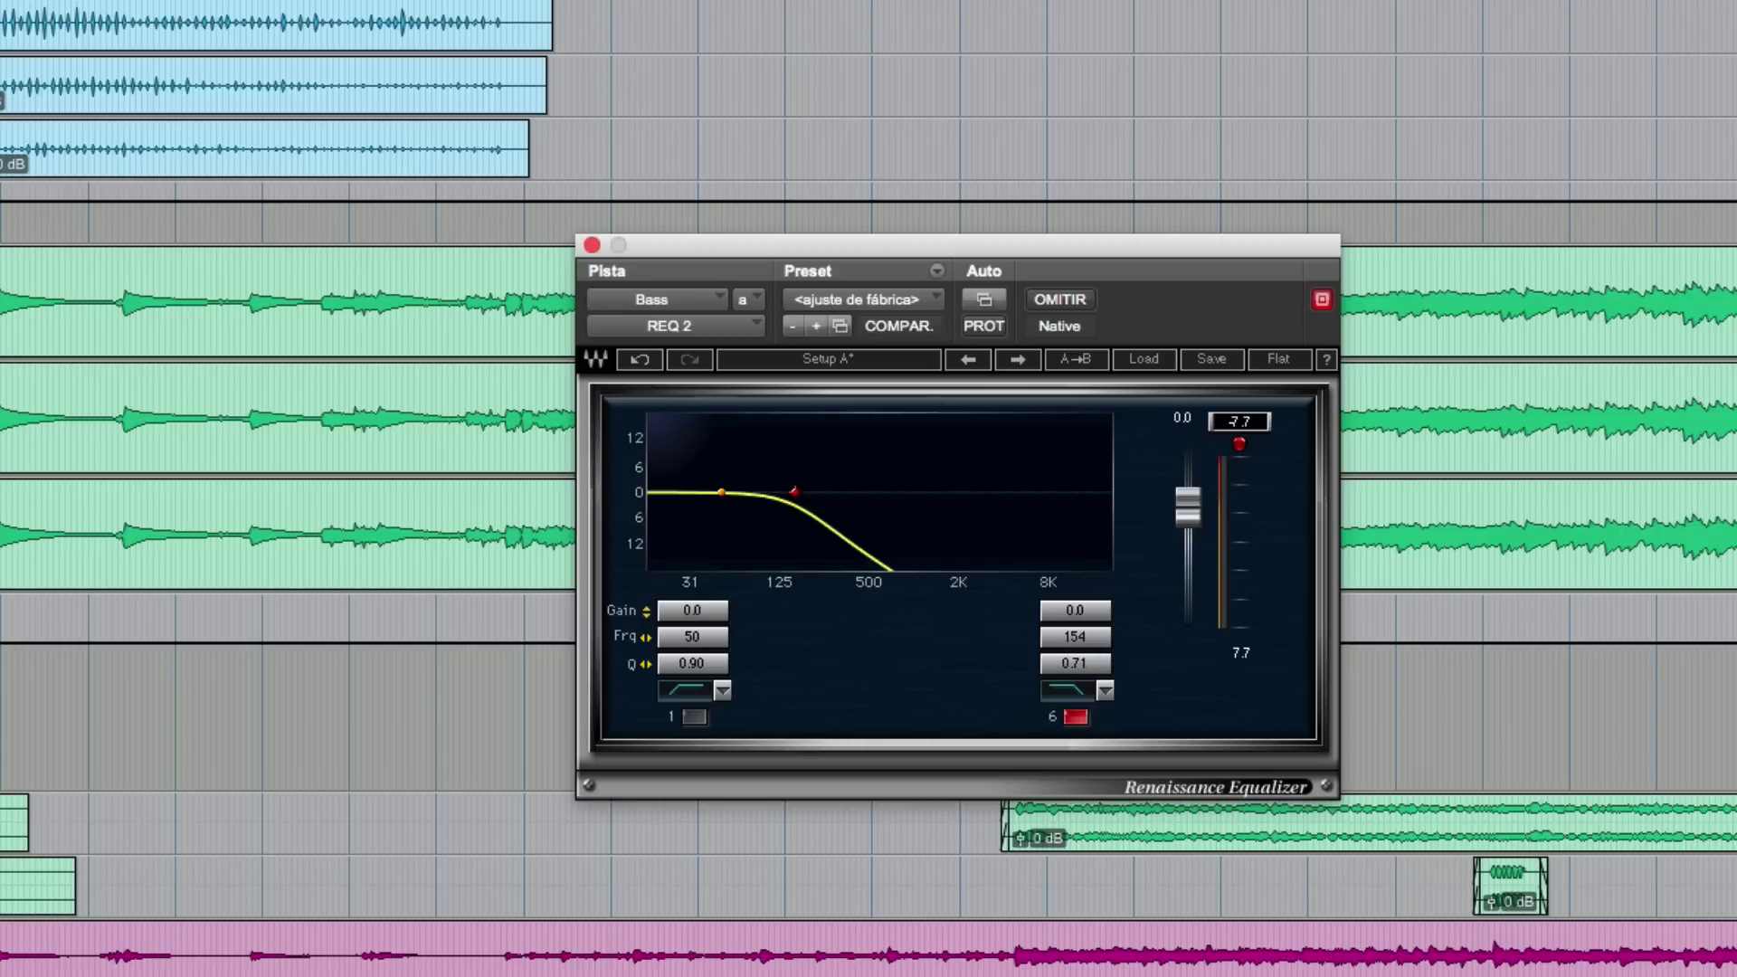
key(space)
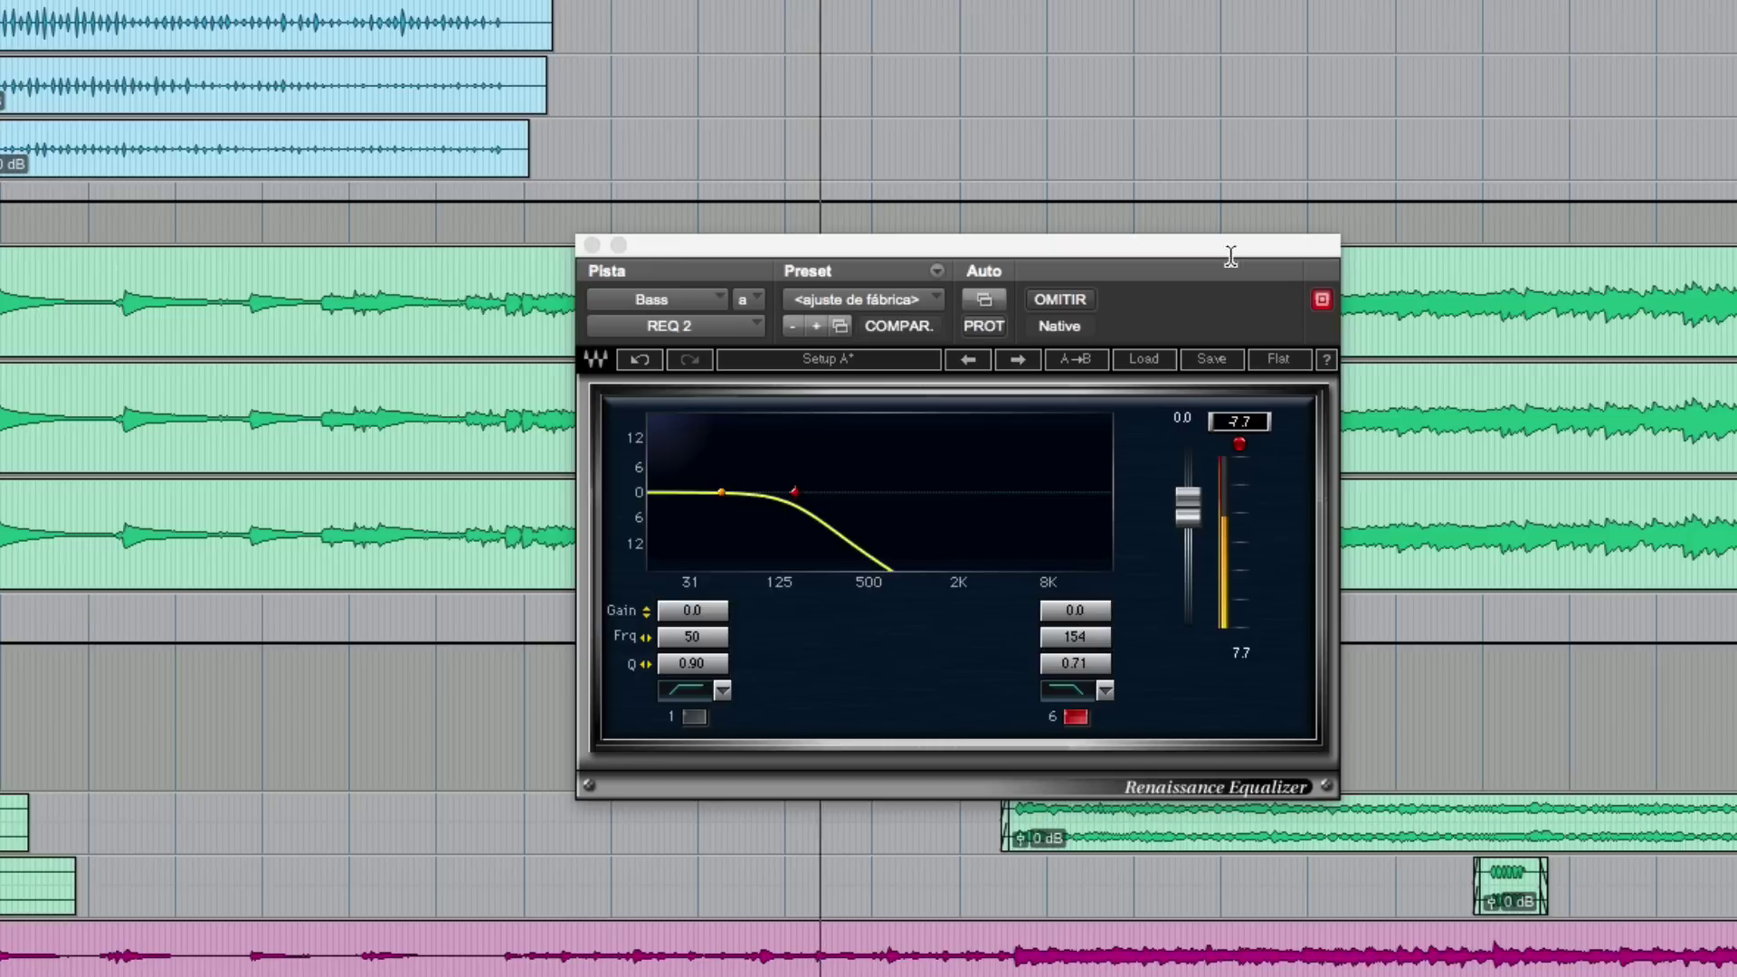
click(1070, 302)
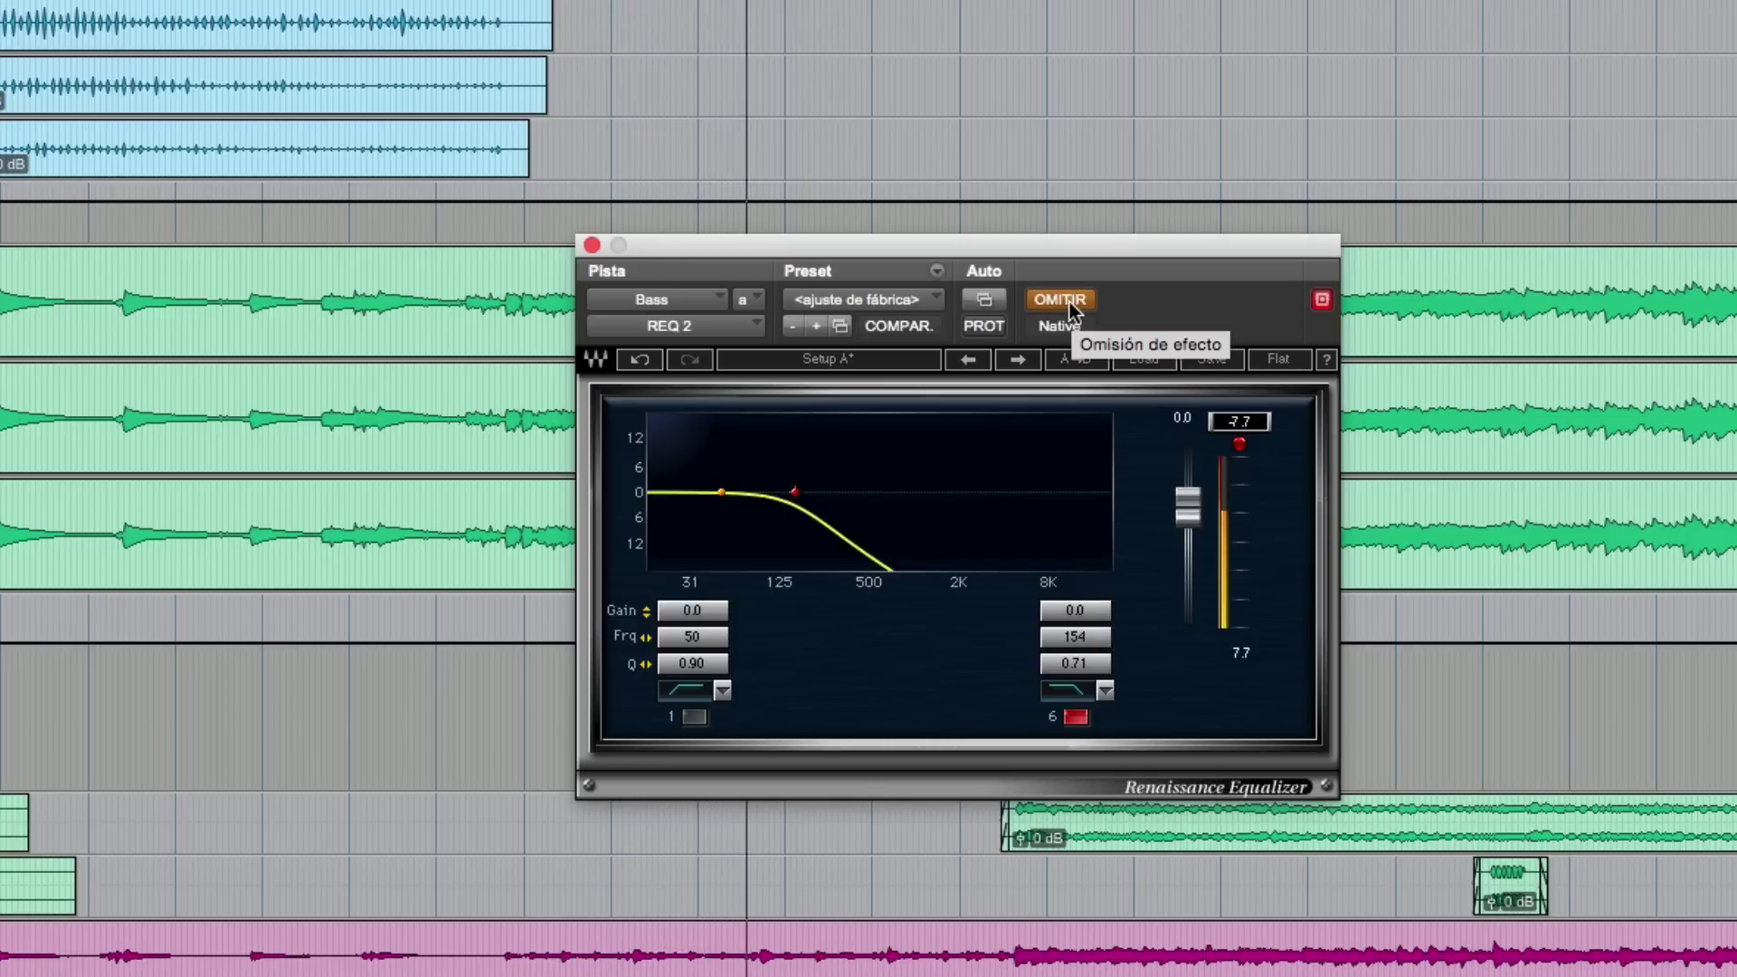
click(1069, 302)
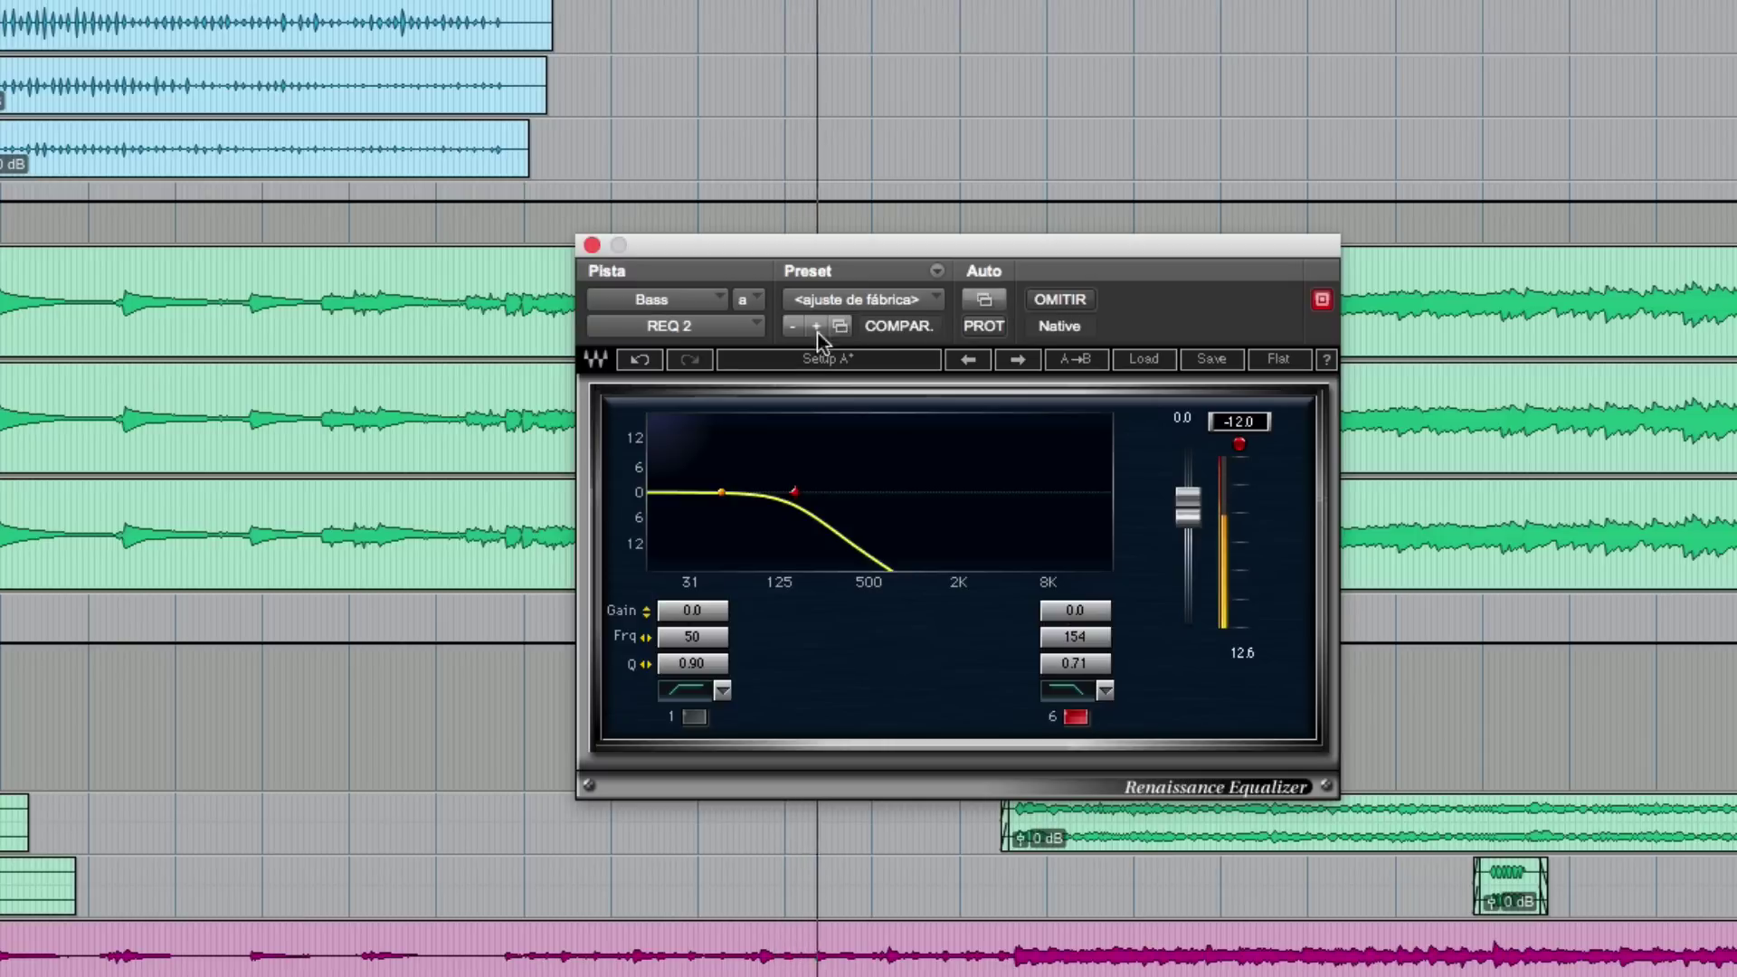
key(space)
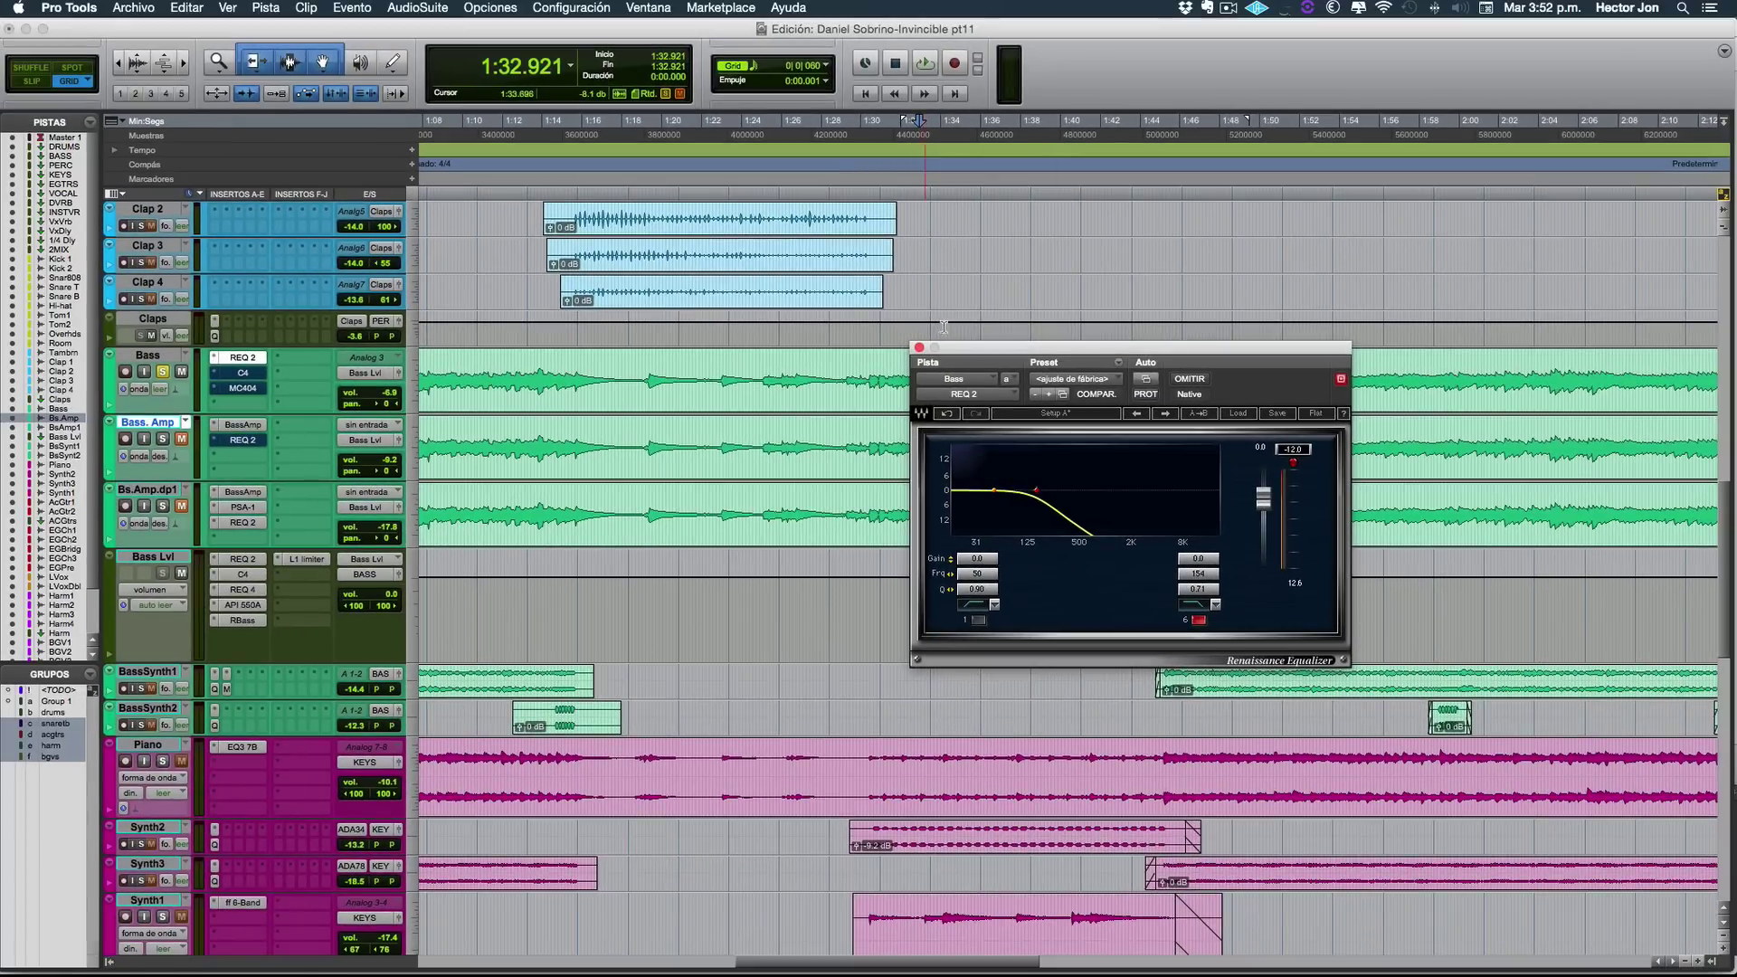
click(919, 347)
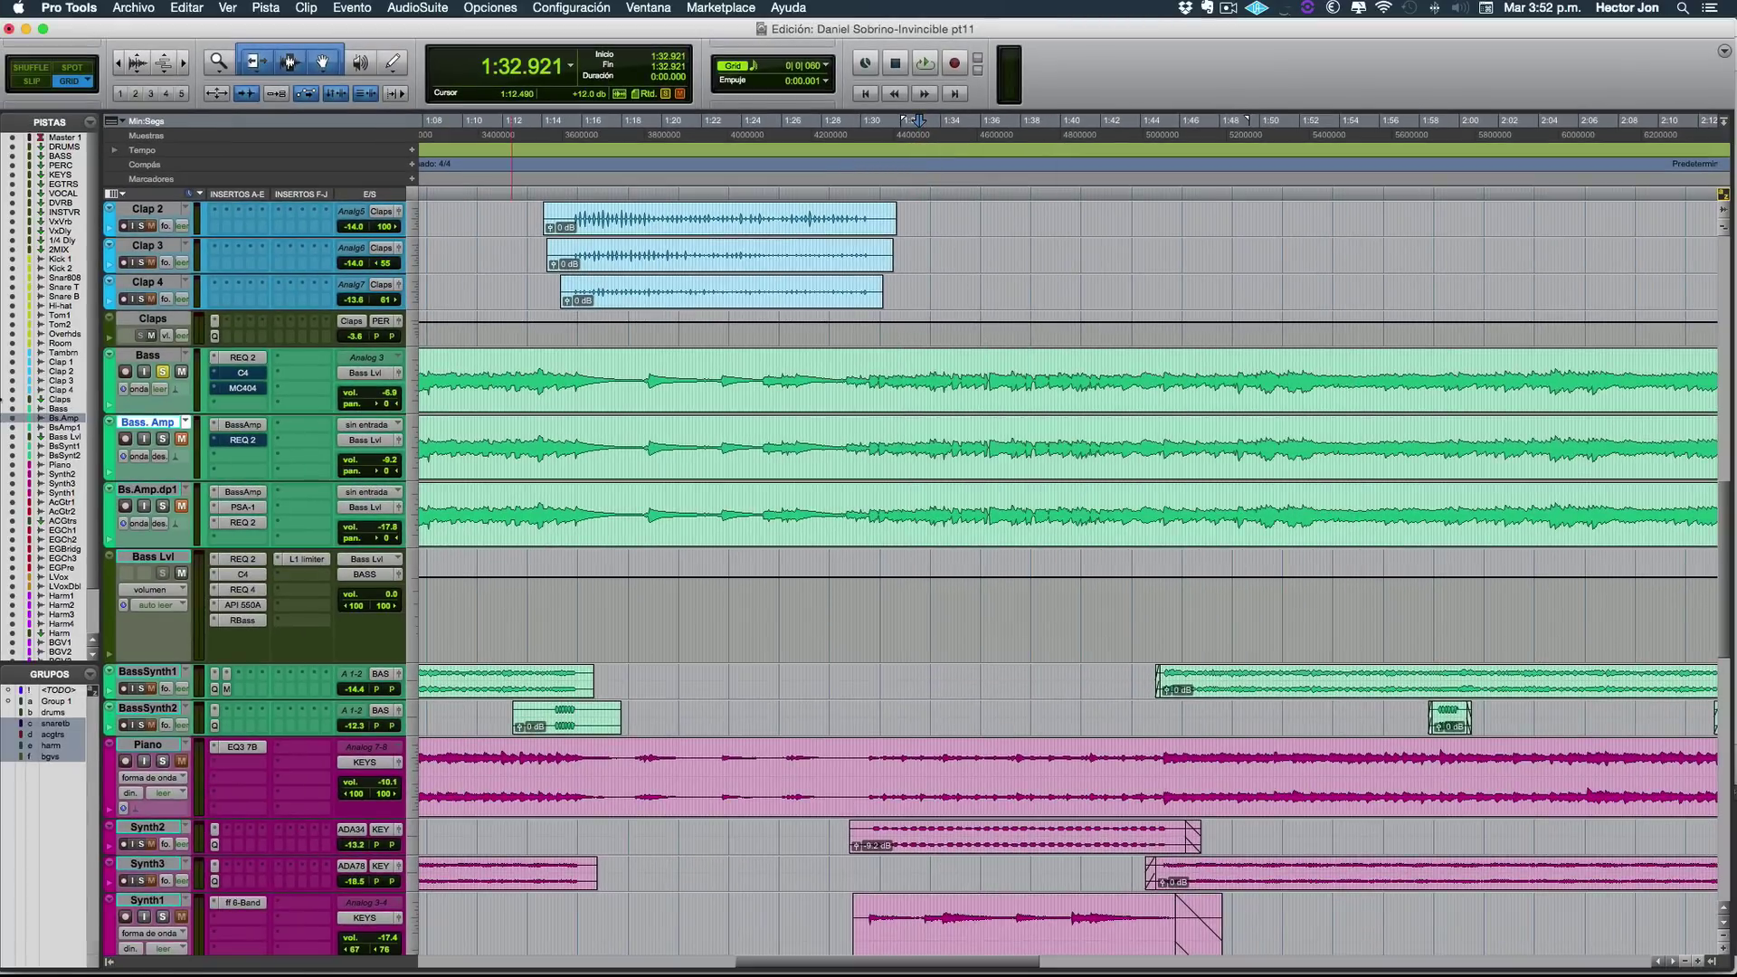
Step: Activate the C4 multiband processor on the Bass track, check its response during playback, and close its window
click(237, 373)
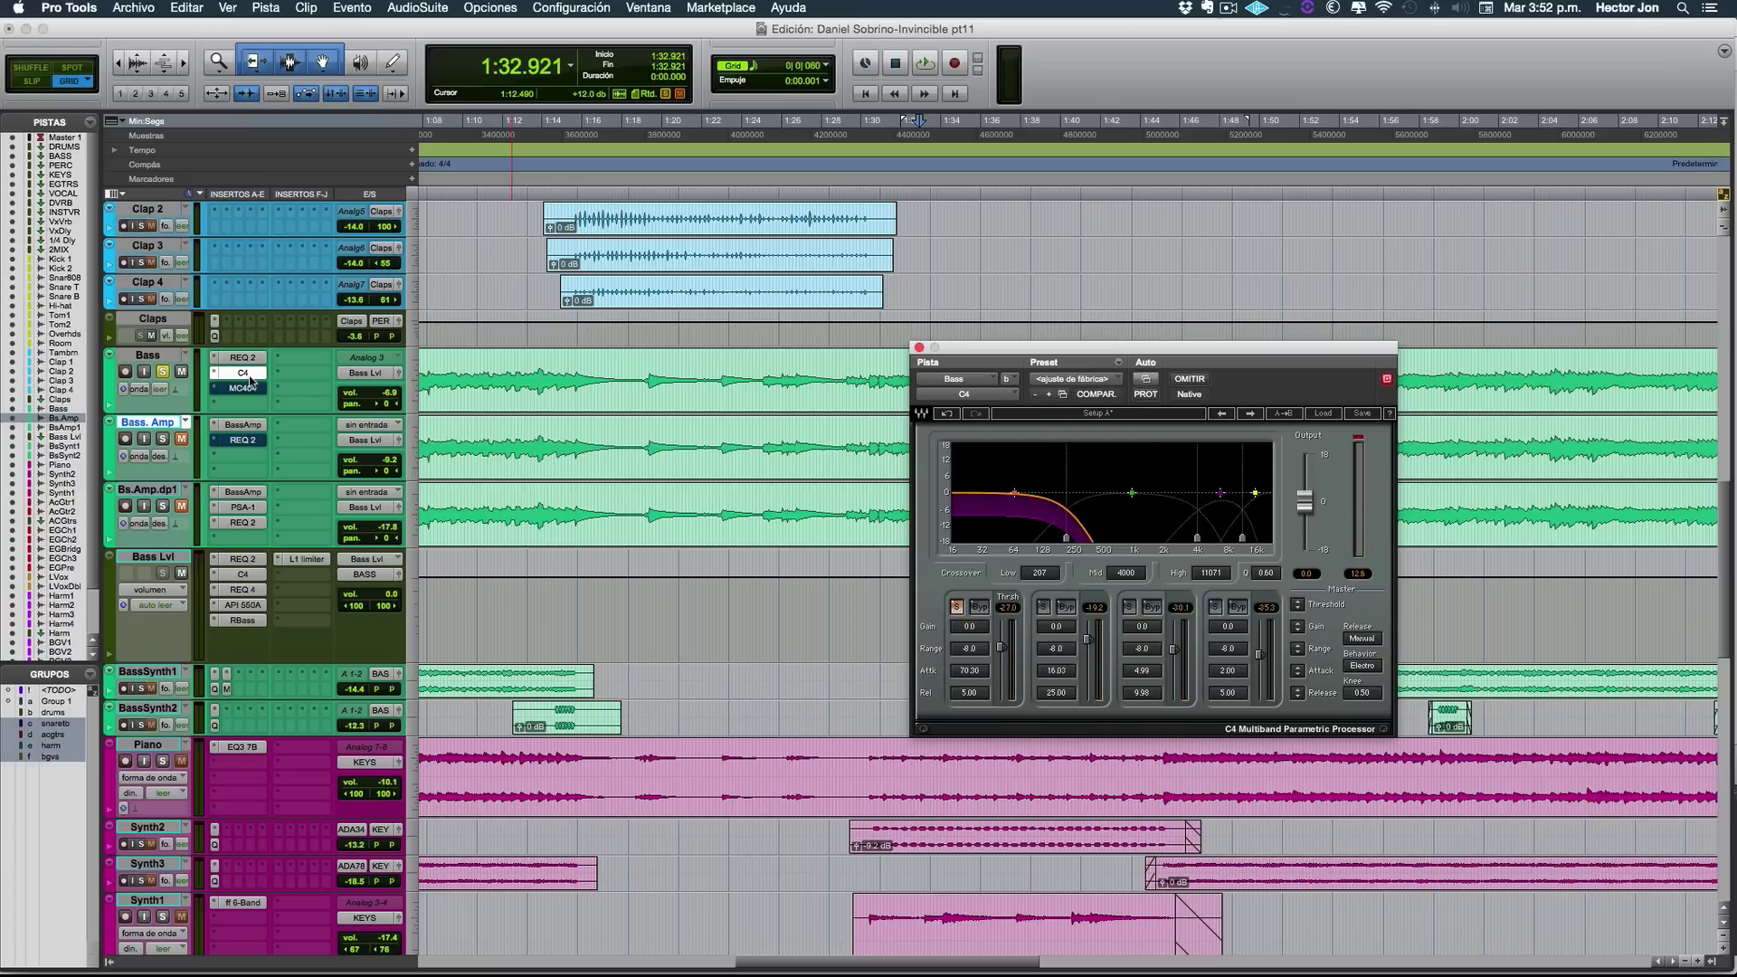
key(space)
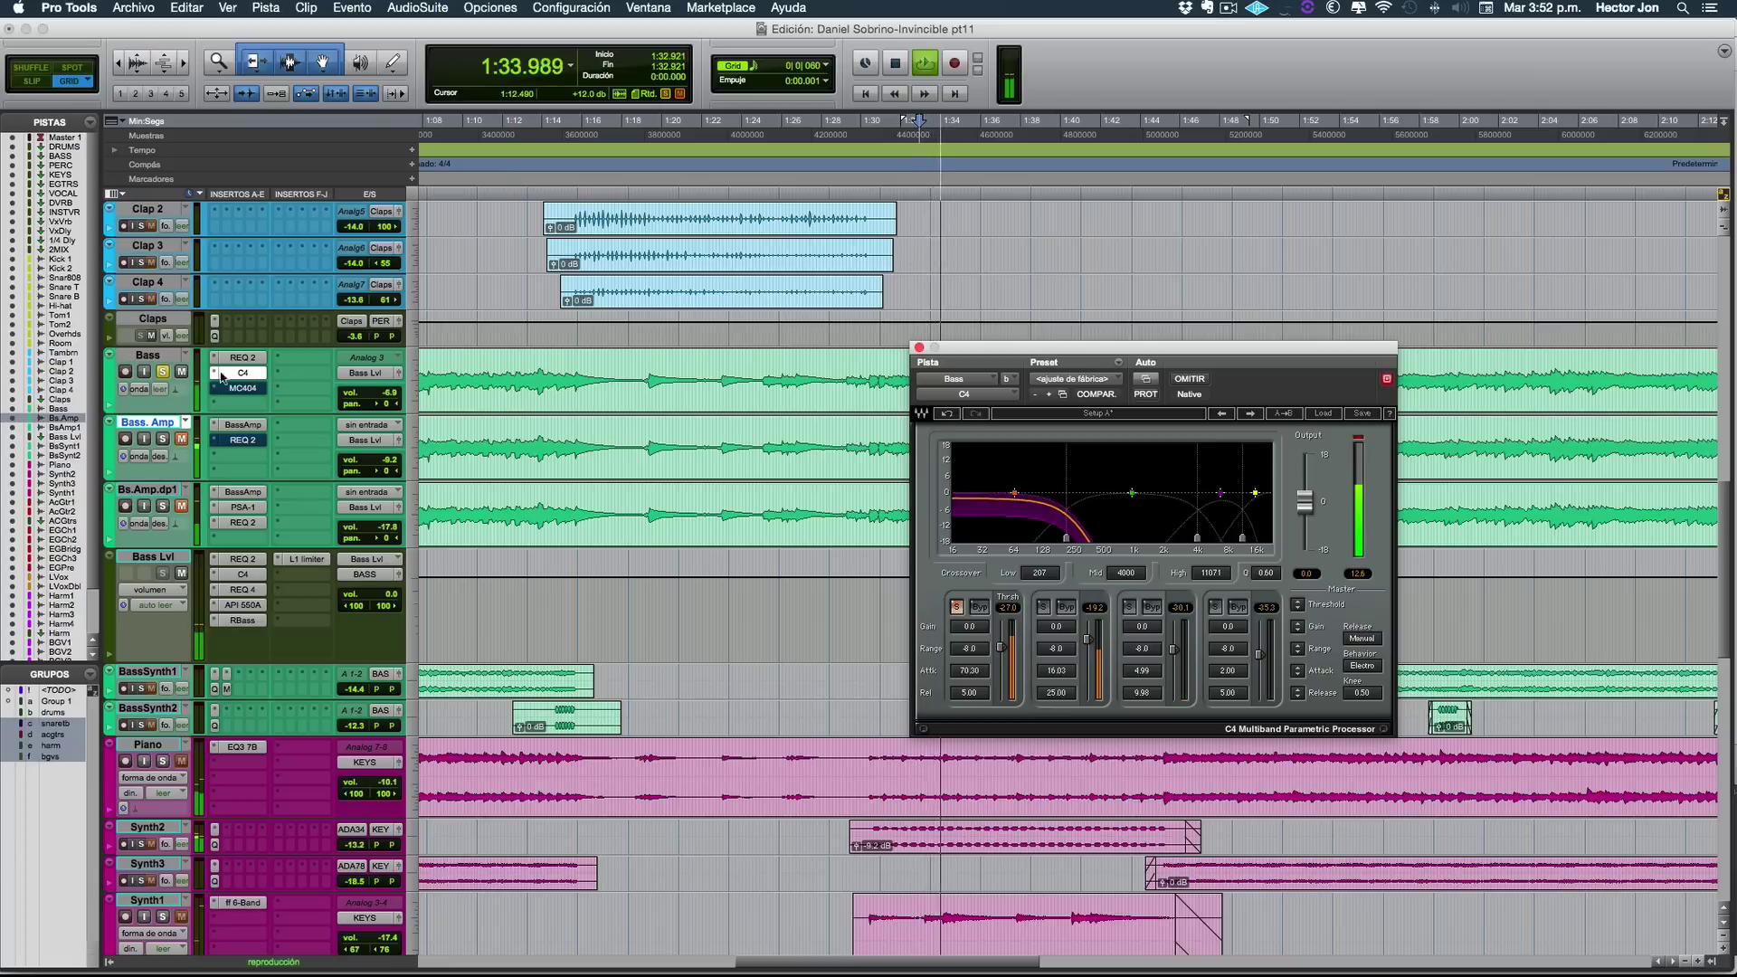
key(space)
click(245, 378)
key(space)
key(space)
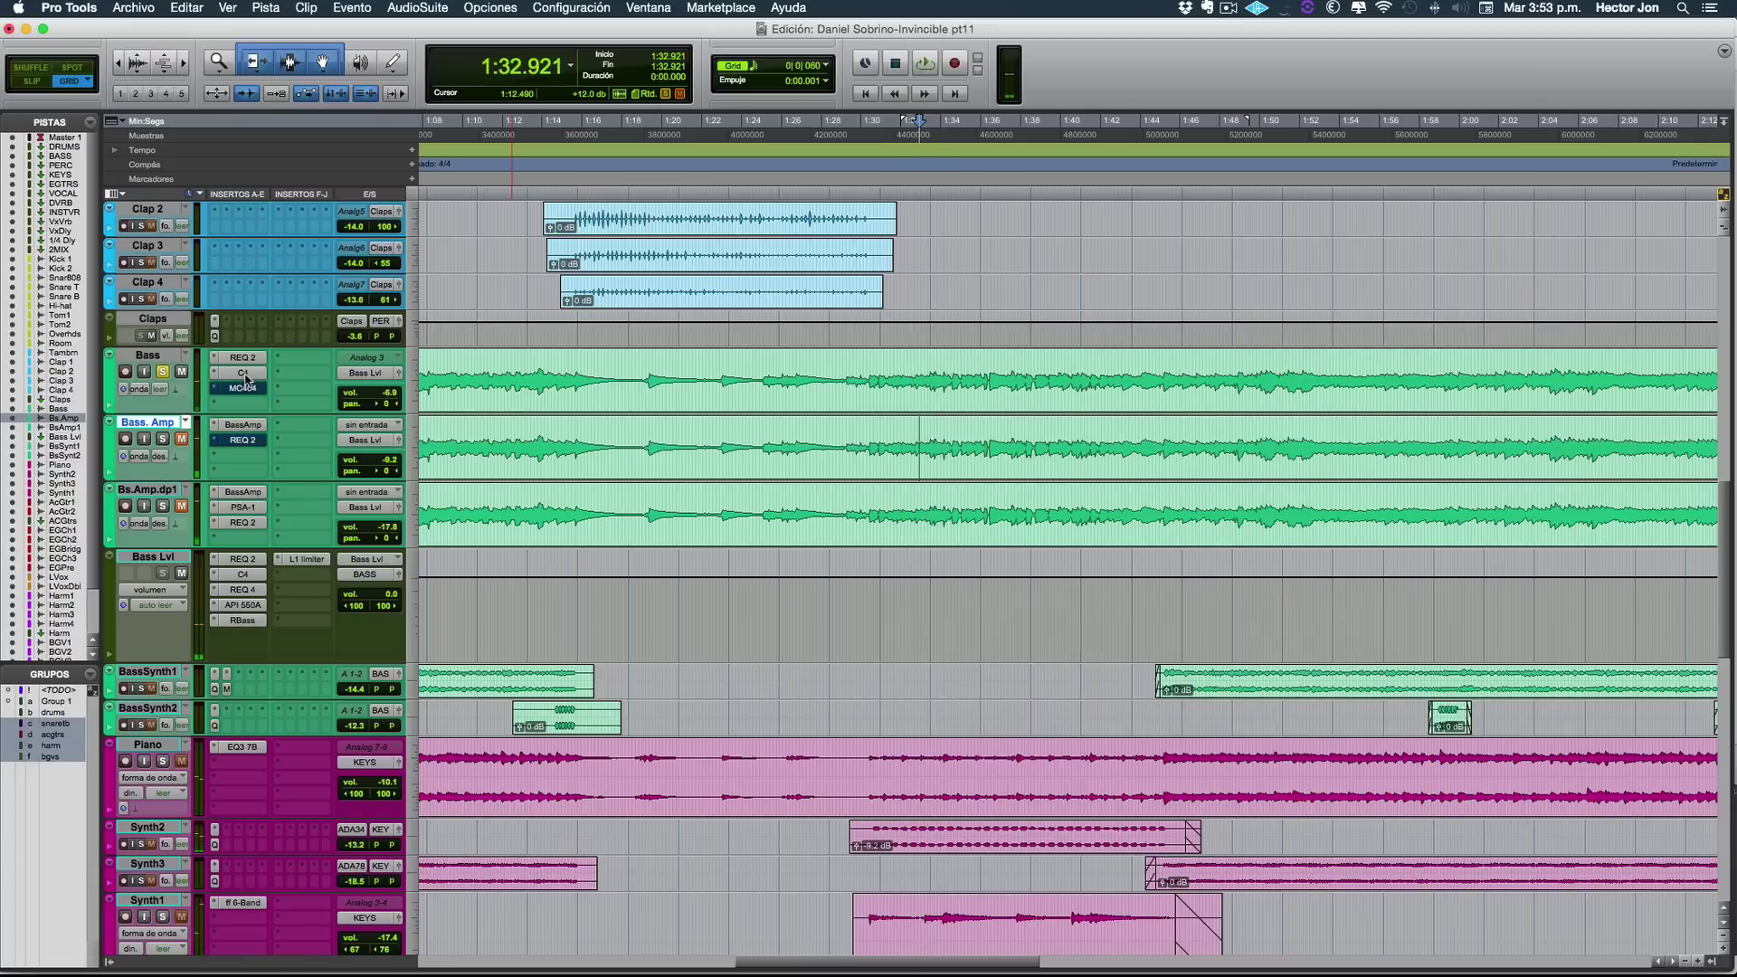
Step: Activate the MC404 multiband compressor on the Bass track and audition it with playback
click(260, 389)
key(space)
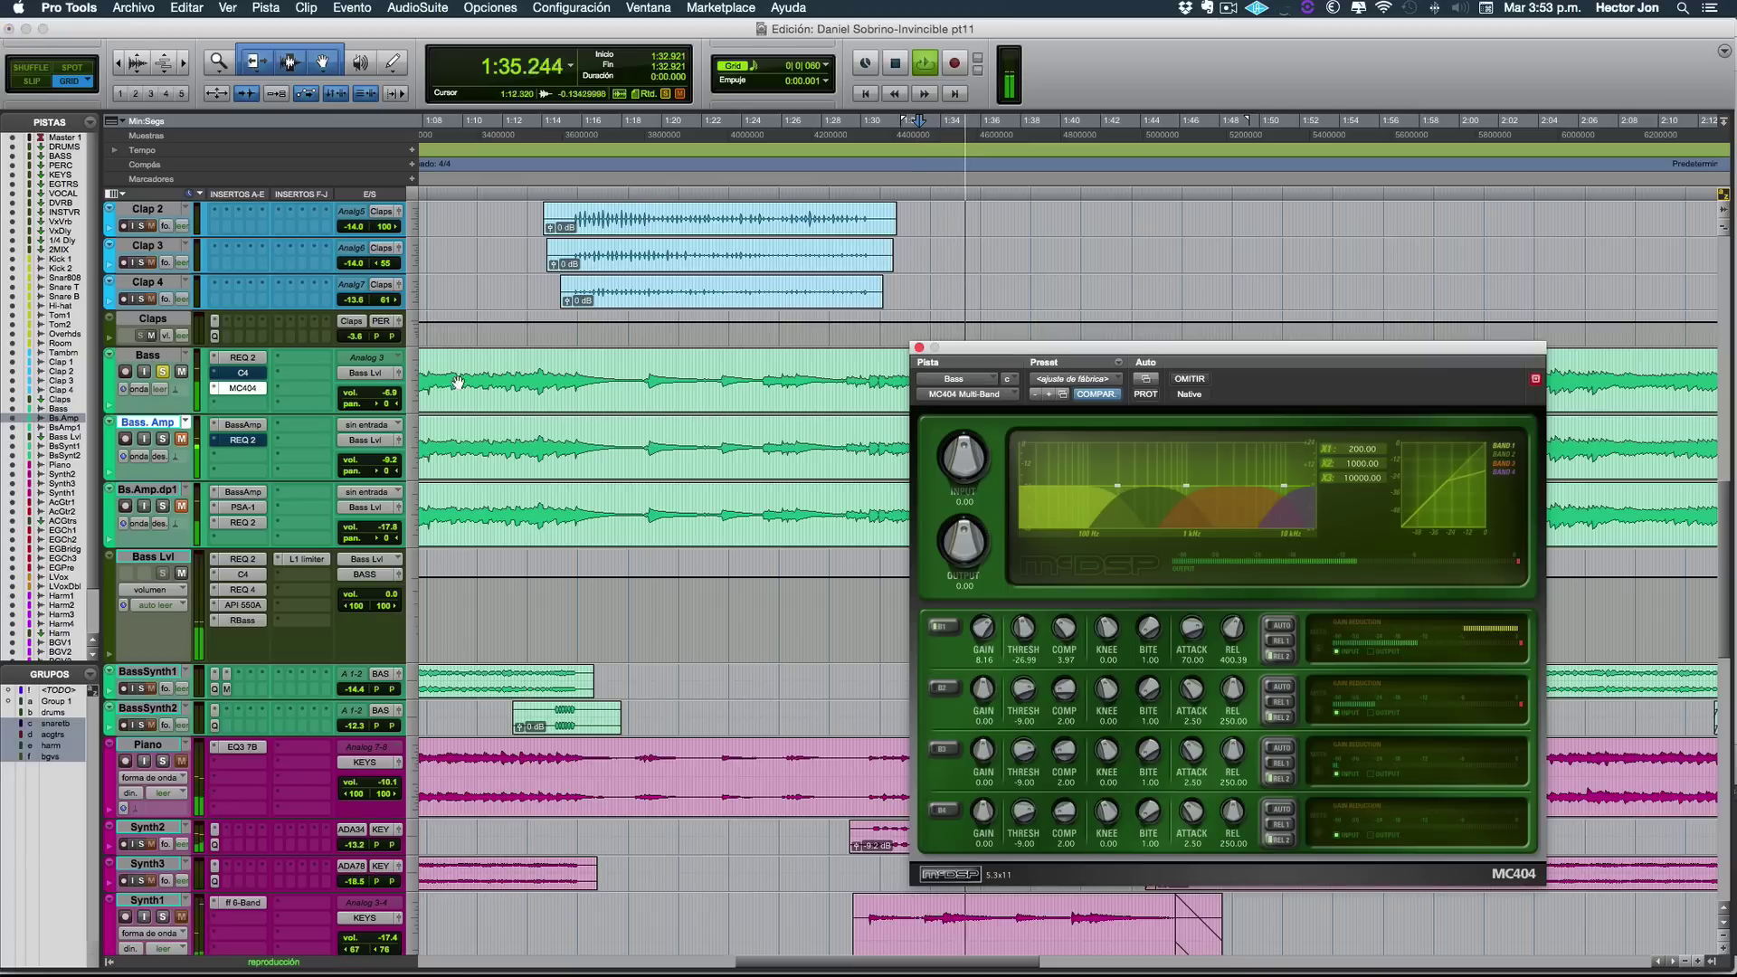
key(space)
Step: Remove the C4 insert from the Bass track, move MC404 up into its slot, and replay the passage
click(241, 319)
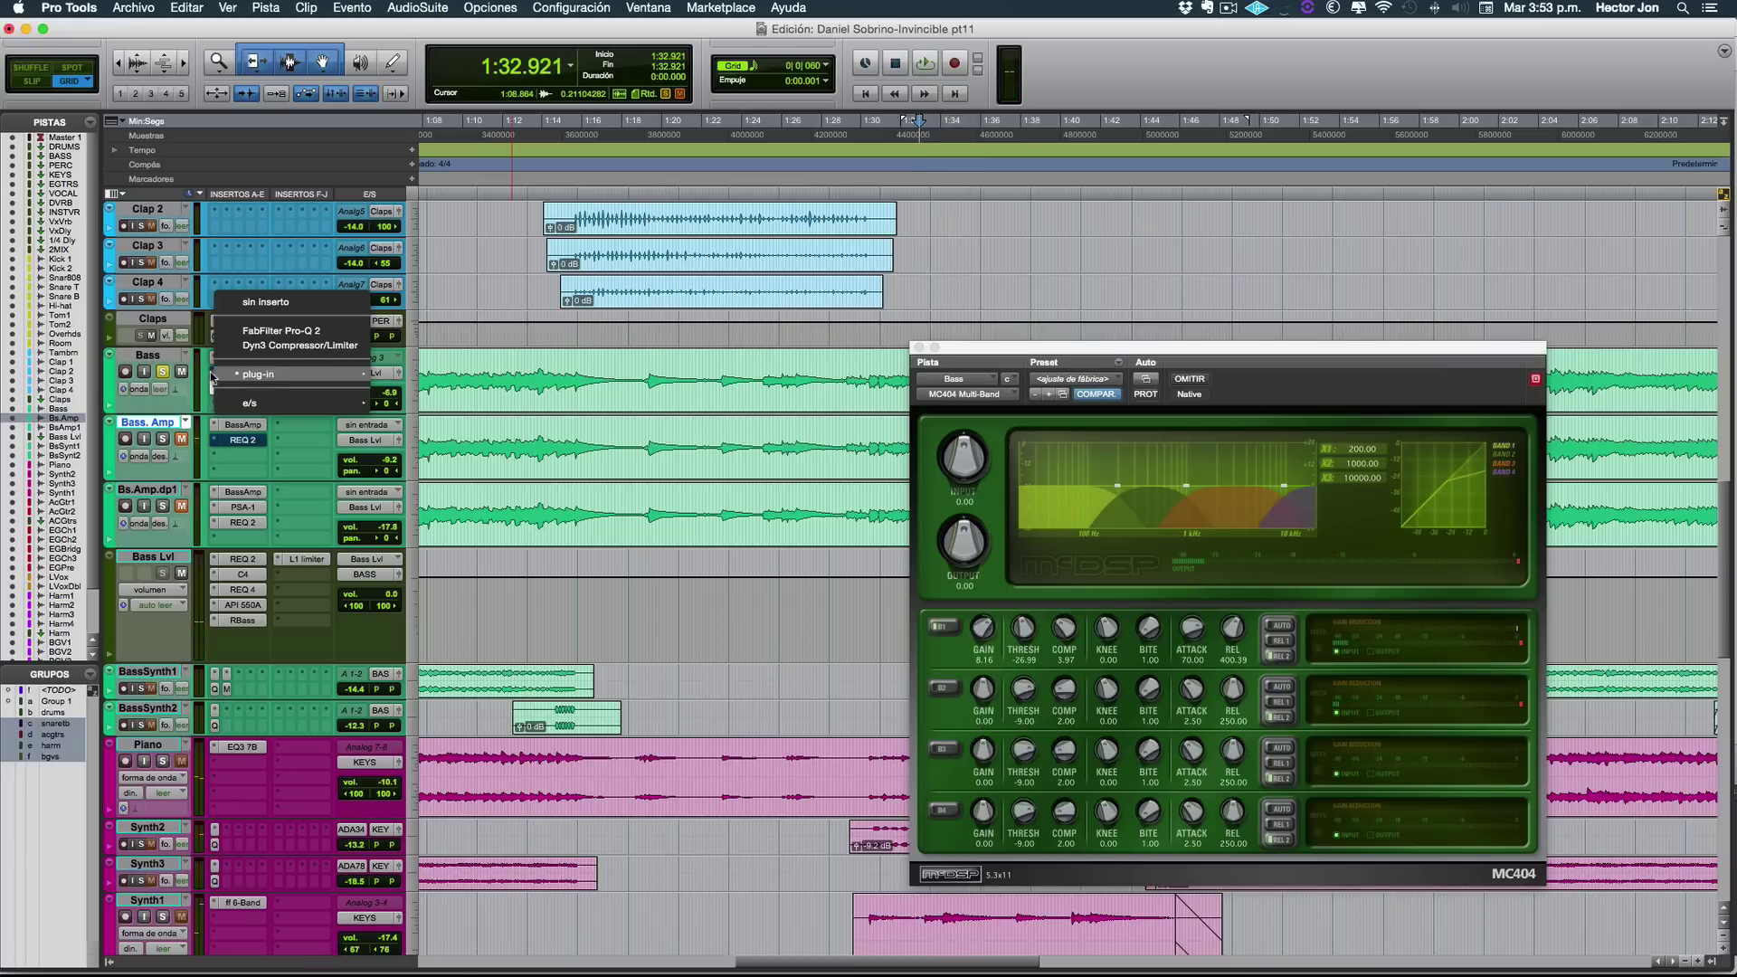
click(246, 304)
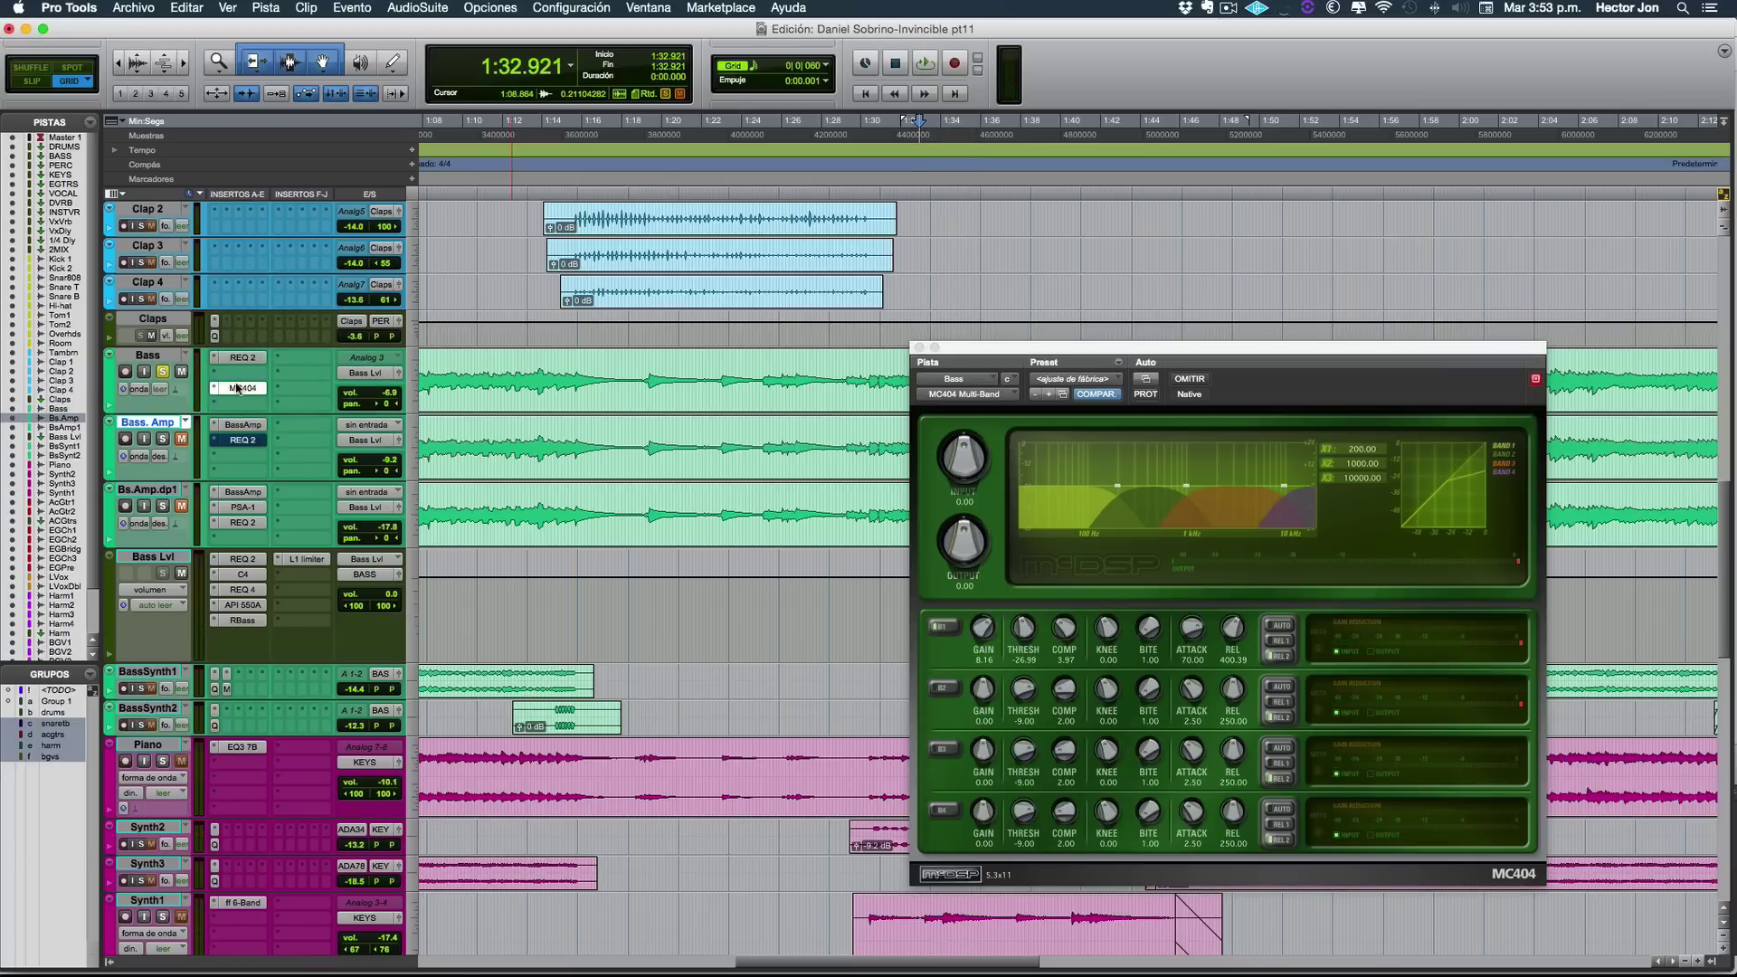
key(space)
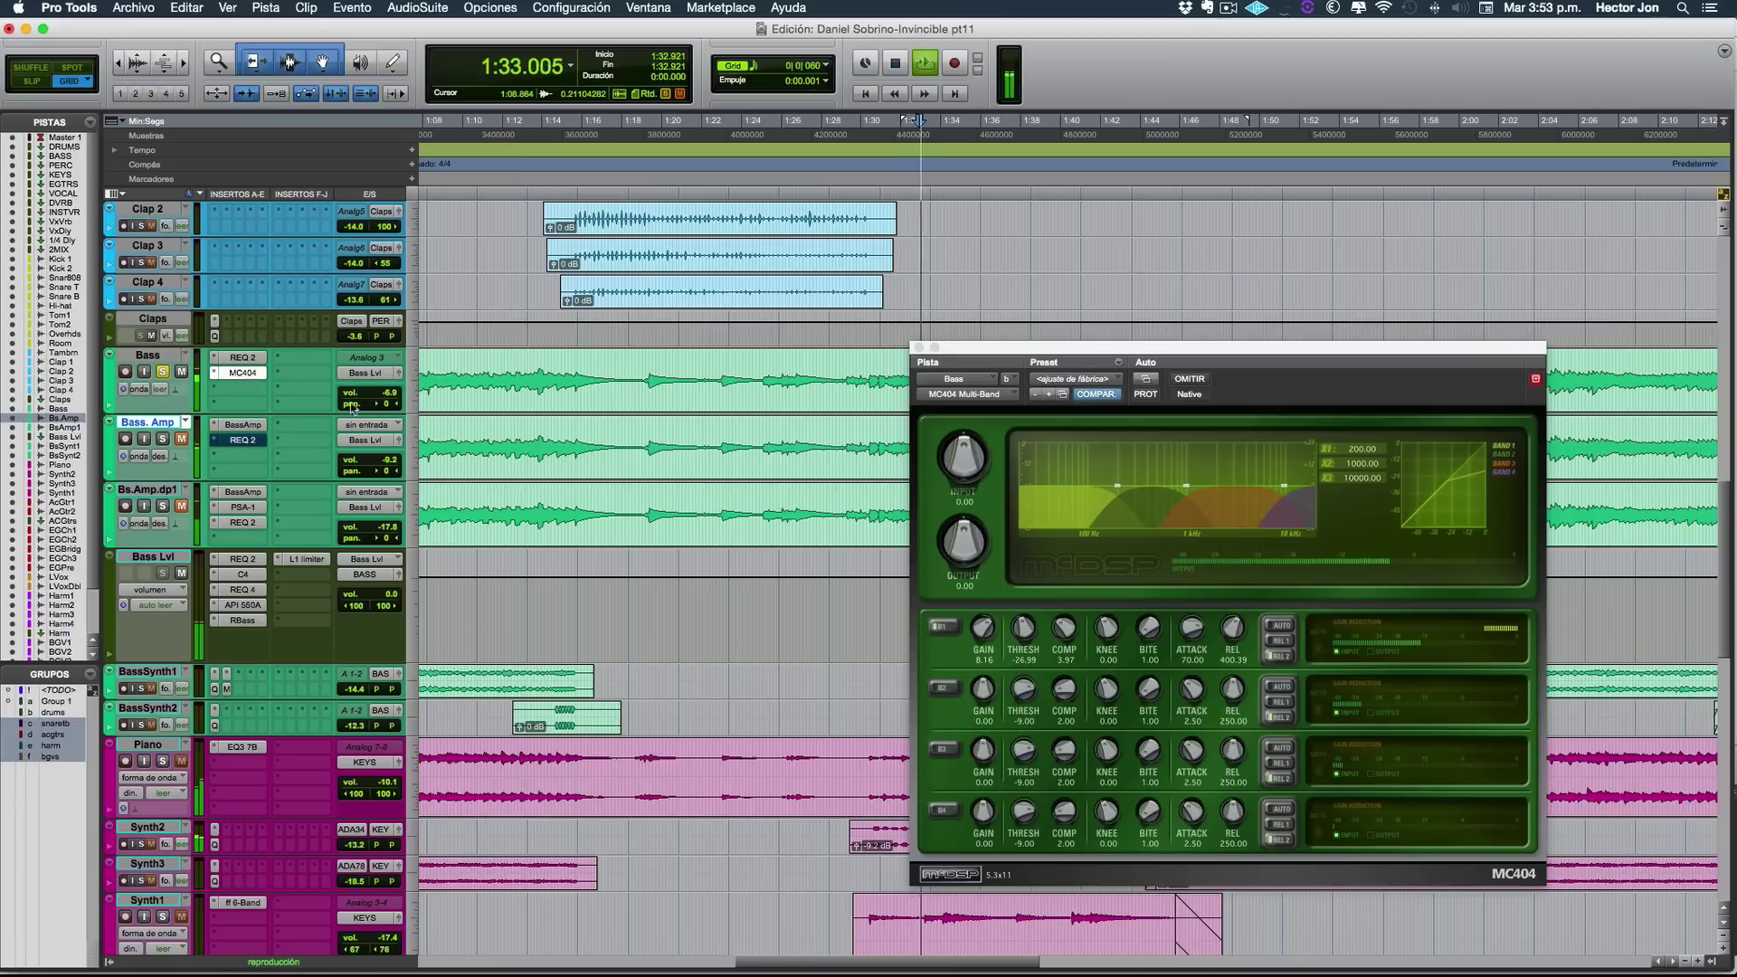
key(space)
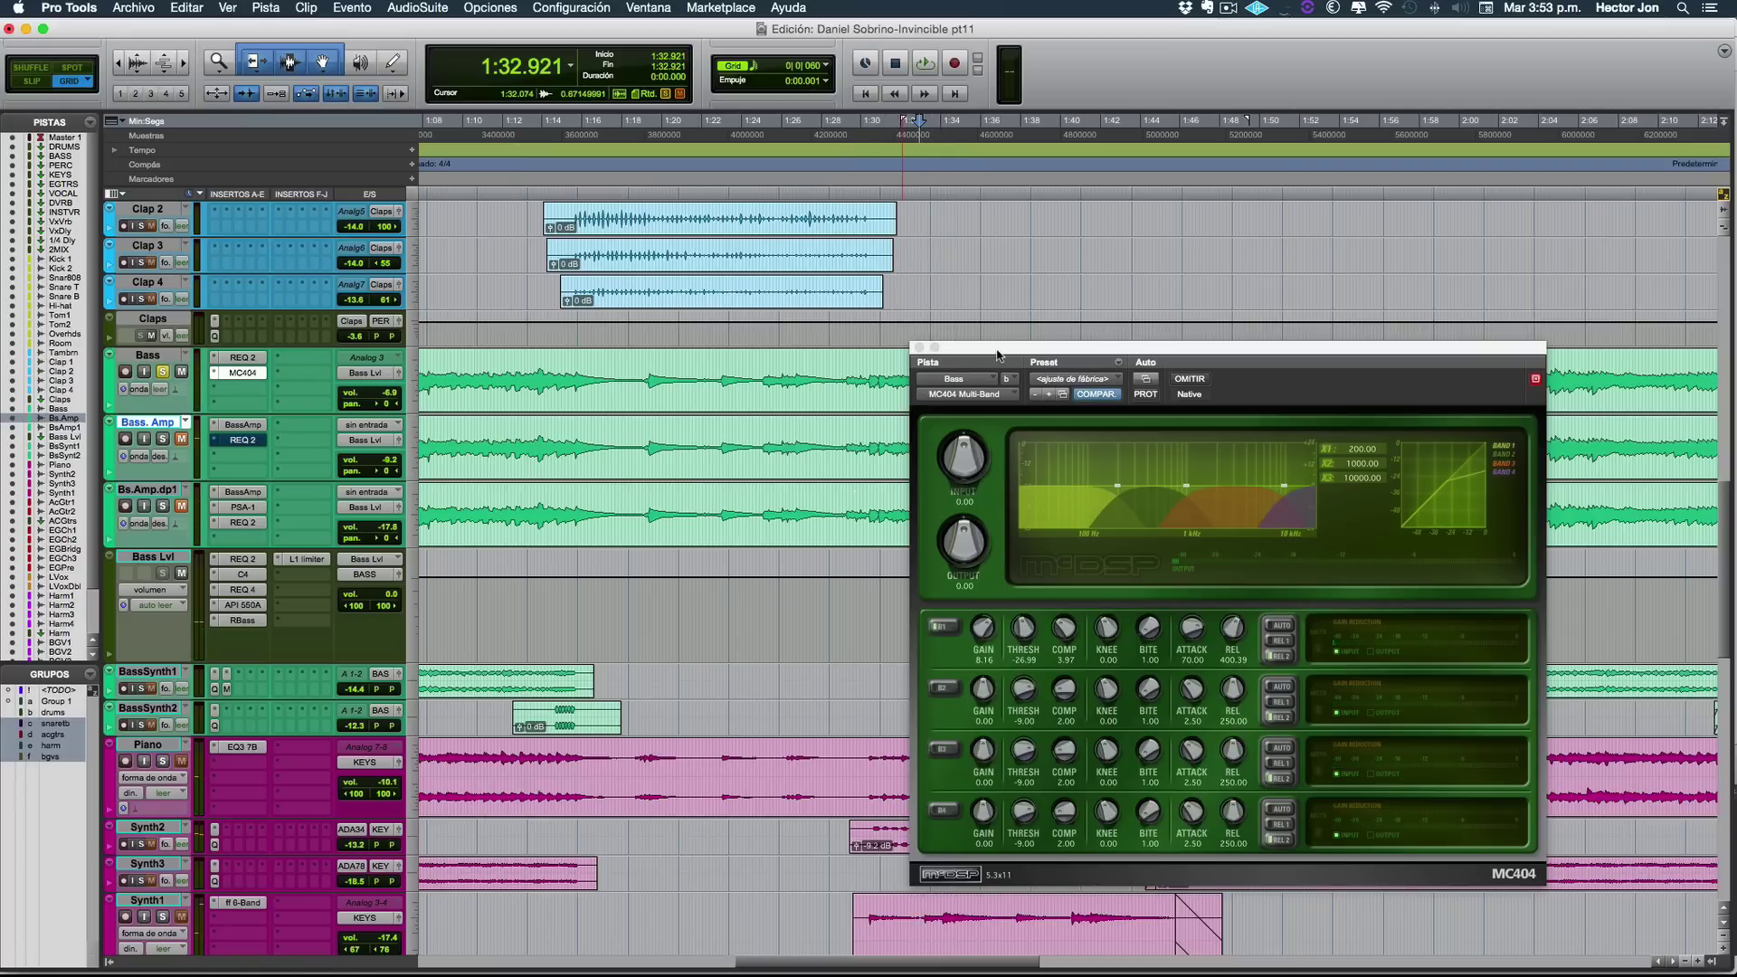
Step: Examine the MC404's band settings on the Bass track, switching band 2 on and back off
drag(1002, 353, 986, 271)
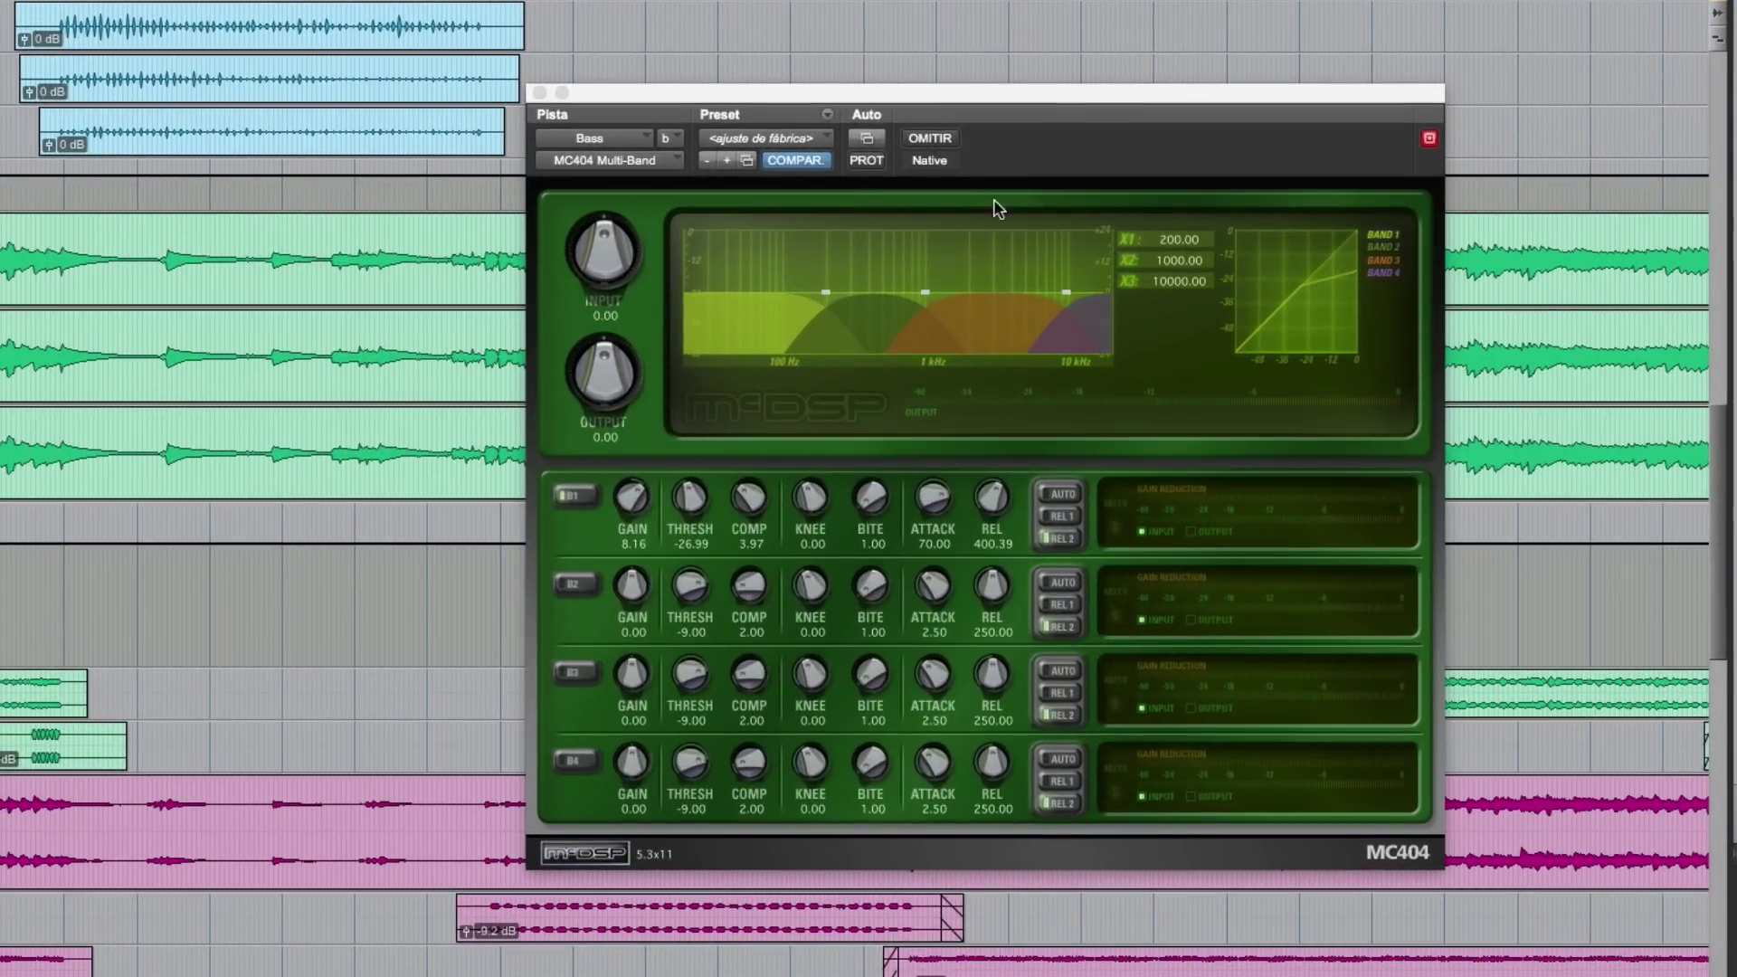
drag(1013, 94, 835, 207)
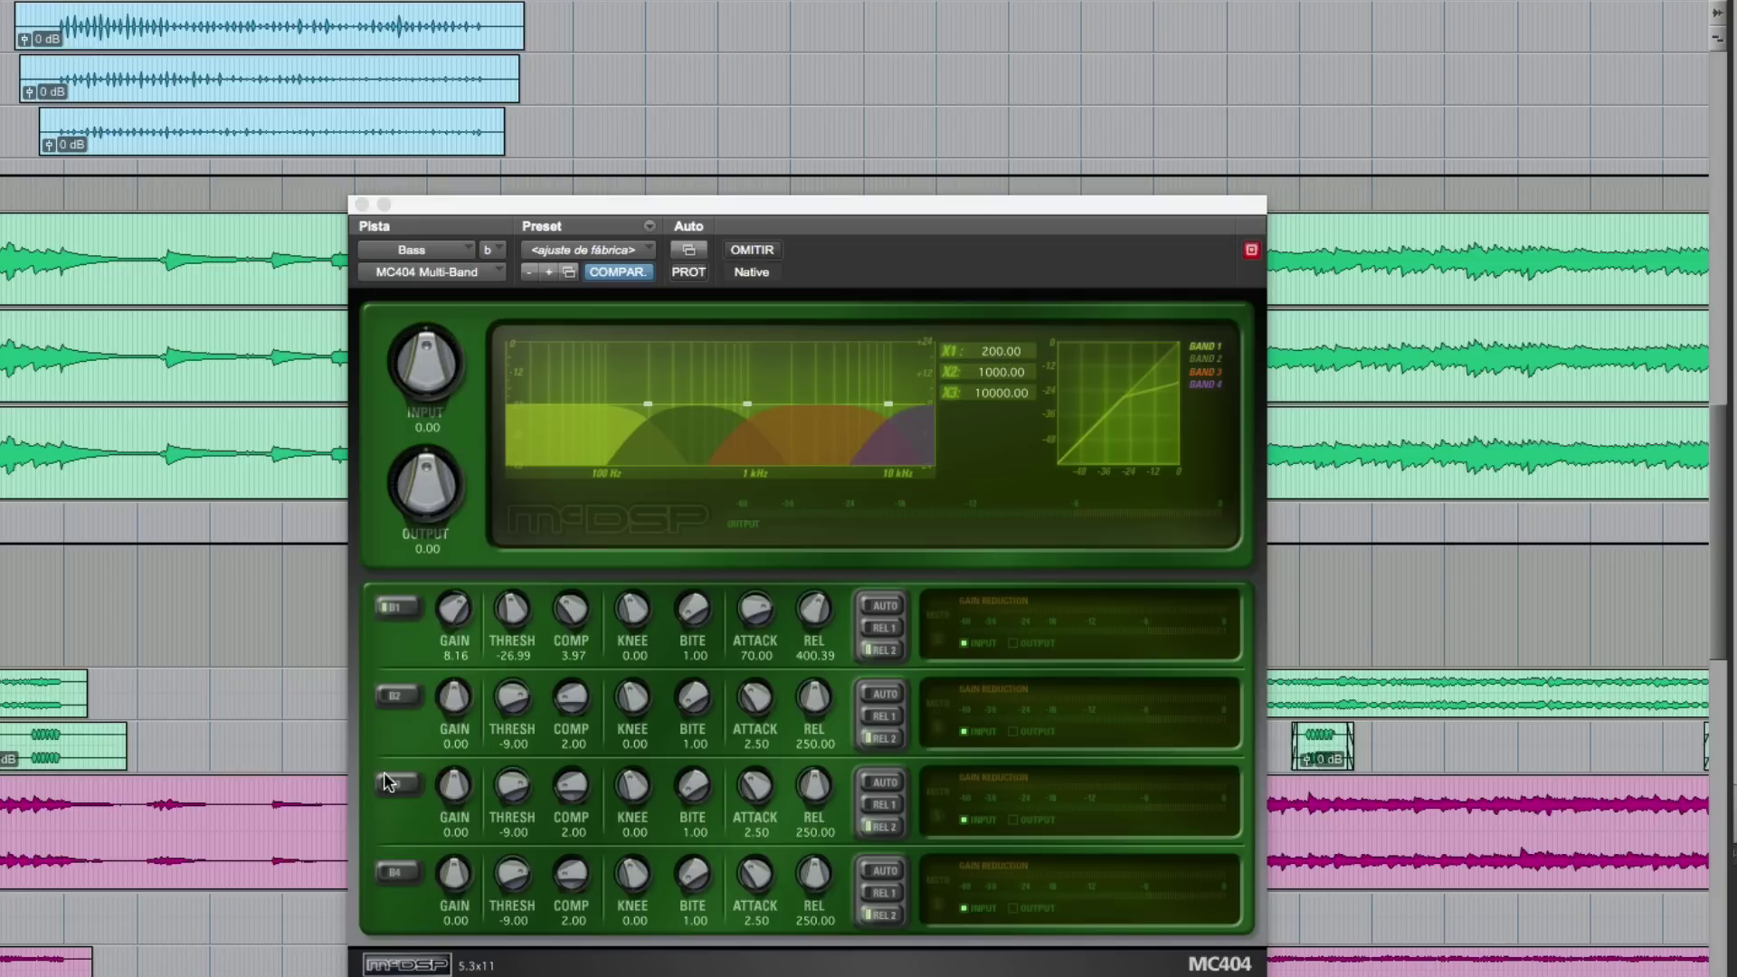
click(396, 701)
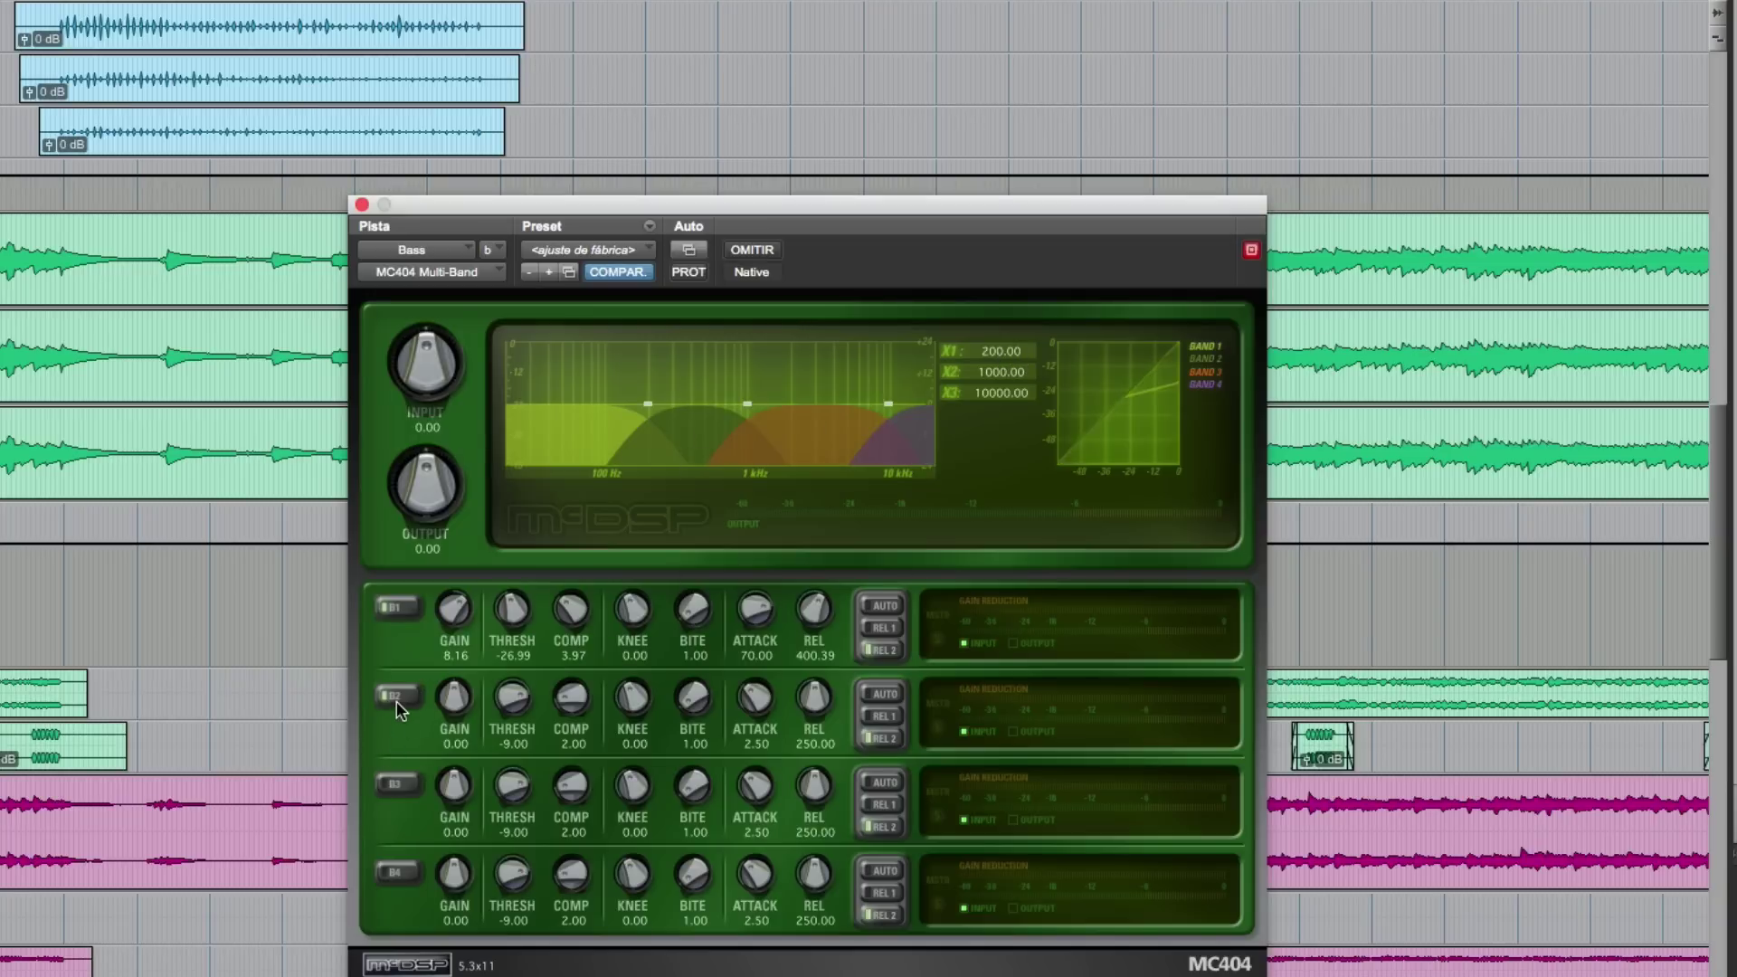
click(396, 701)
Step: Compare Bass playback with the MC404 bypassed and active, and close its window
click(760, 251)
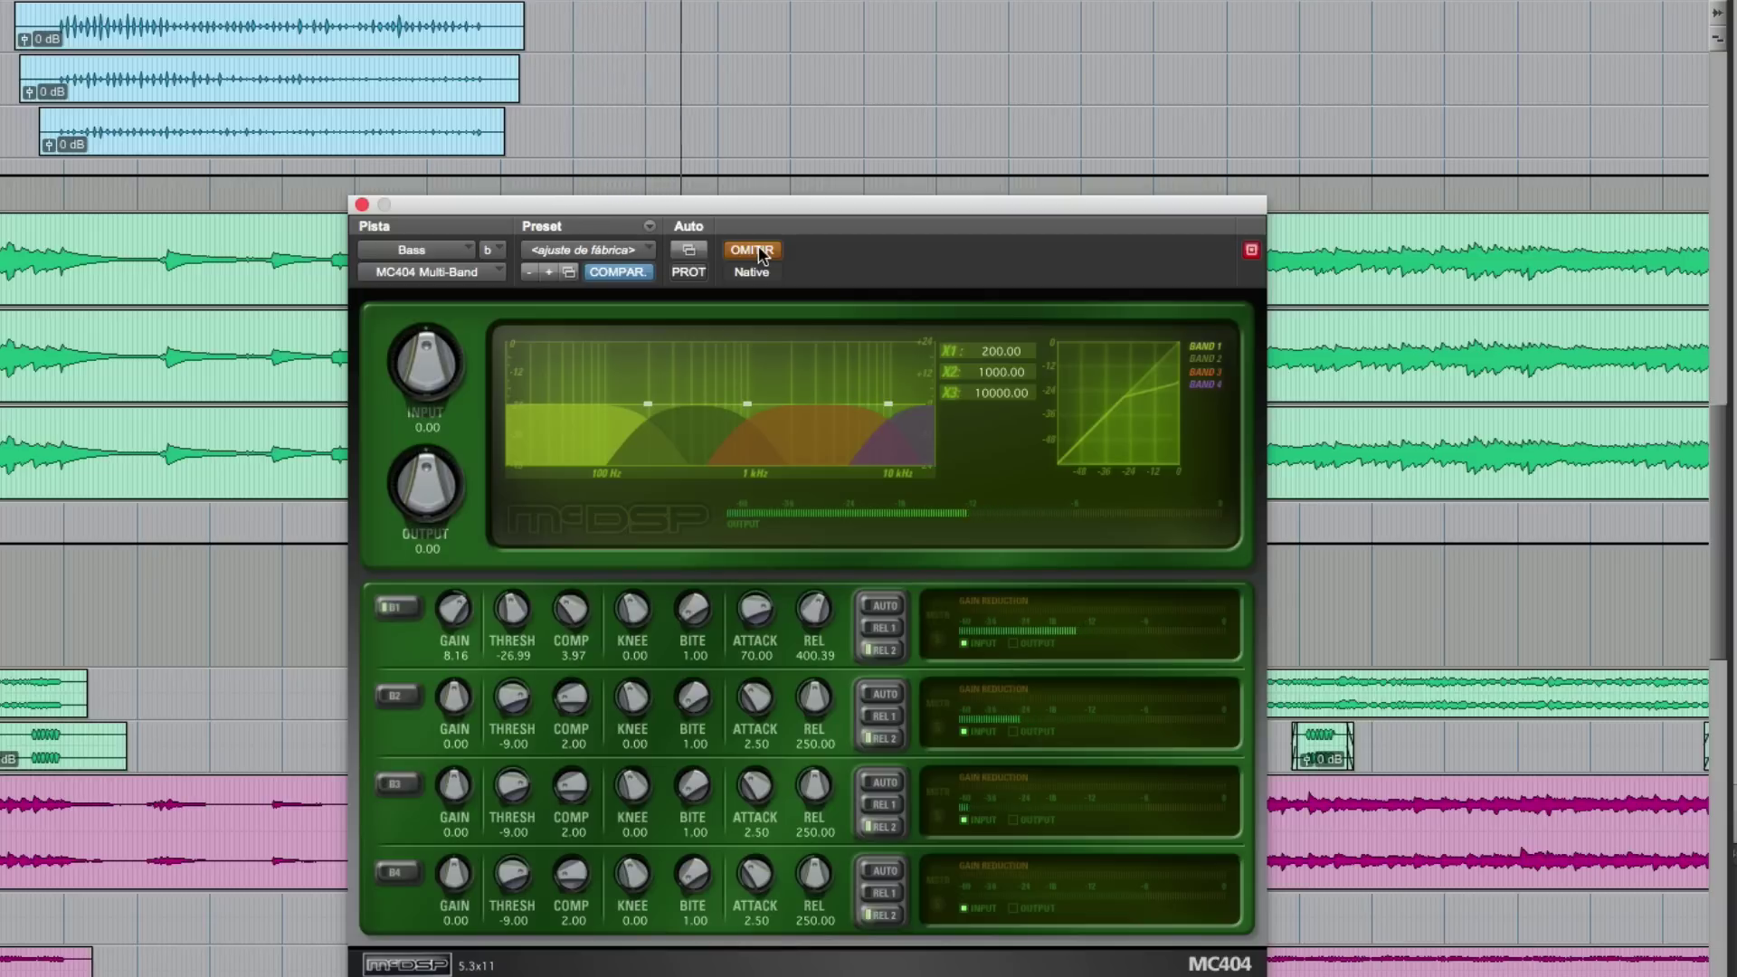
click(760, 251)
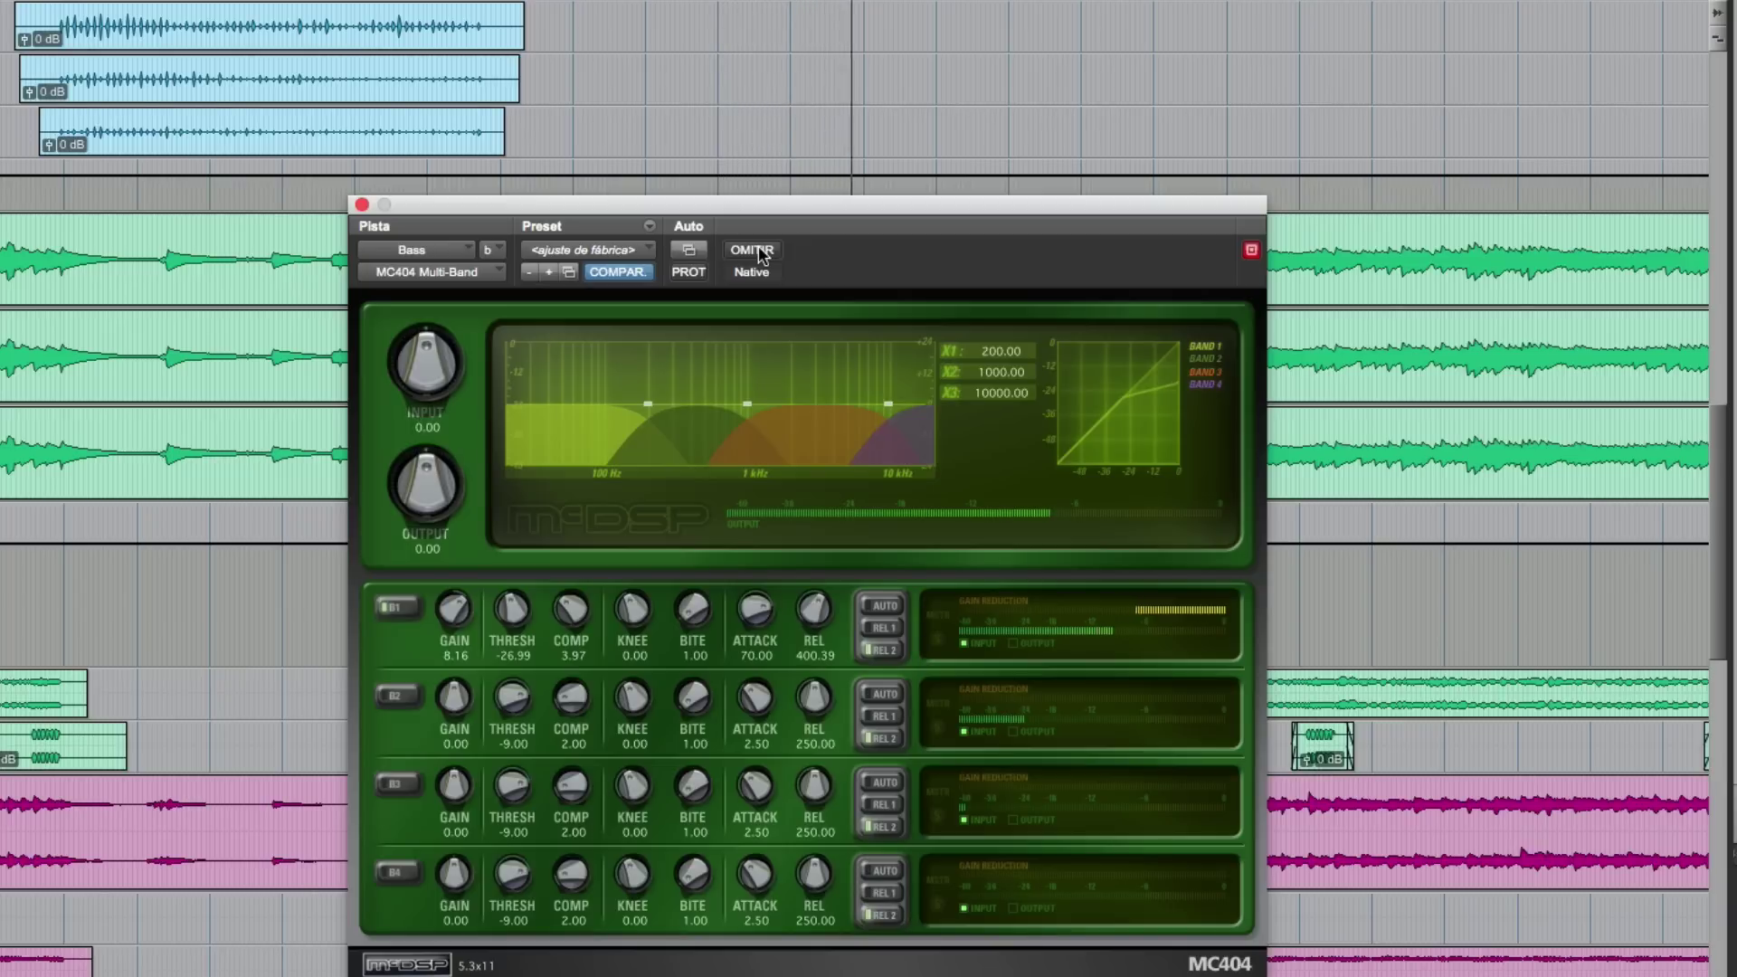
key(space)
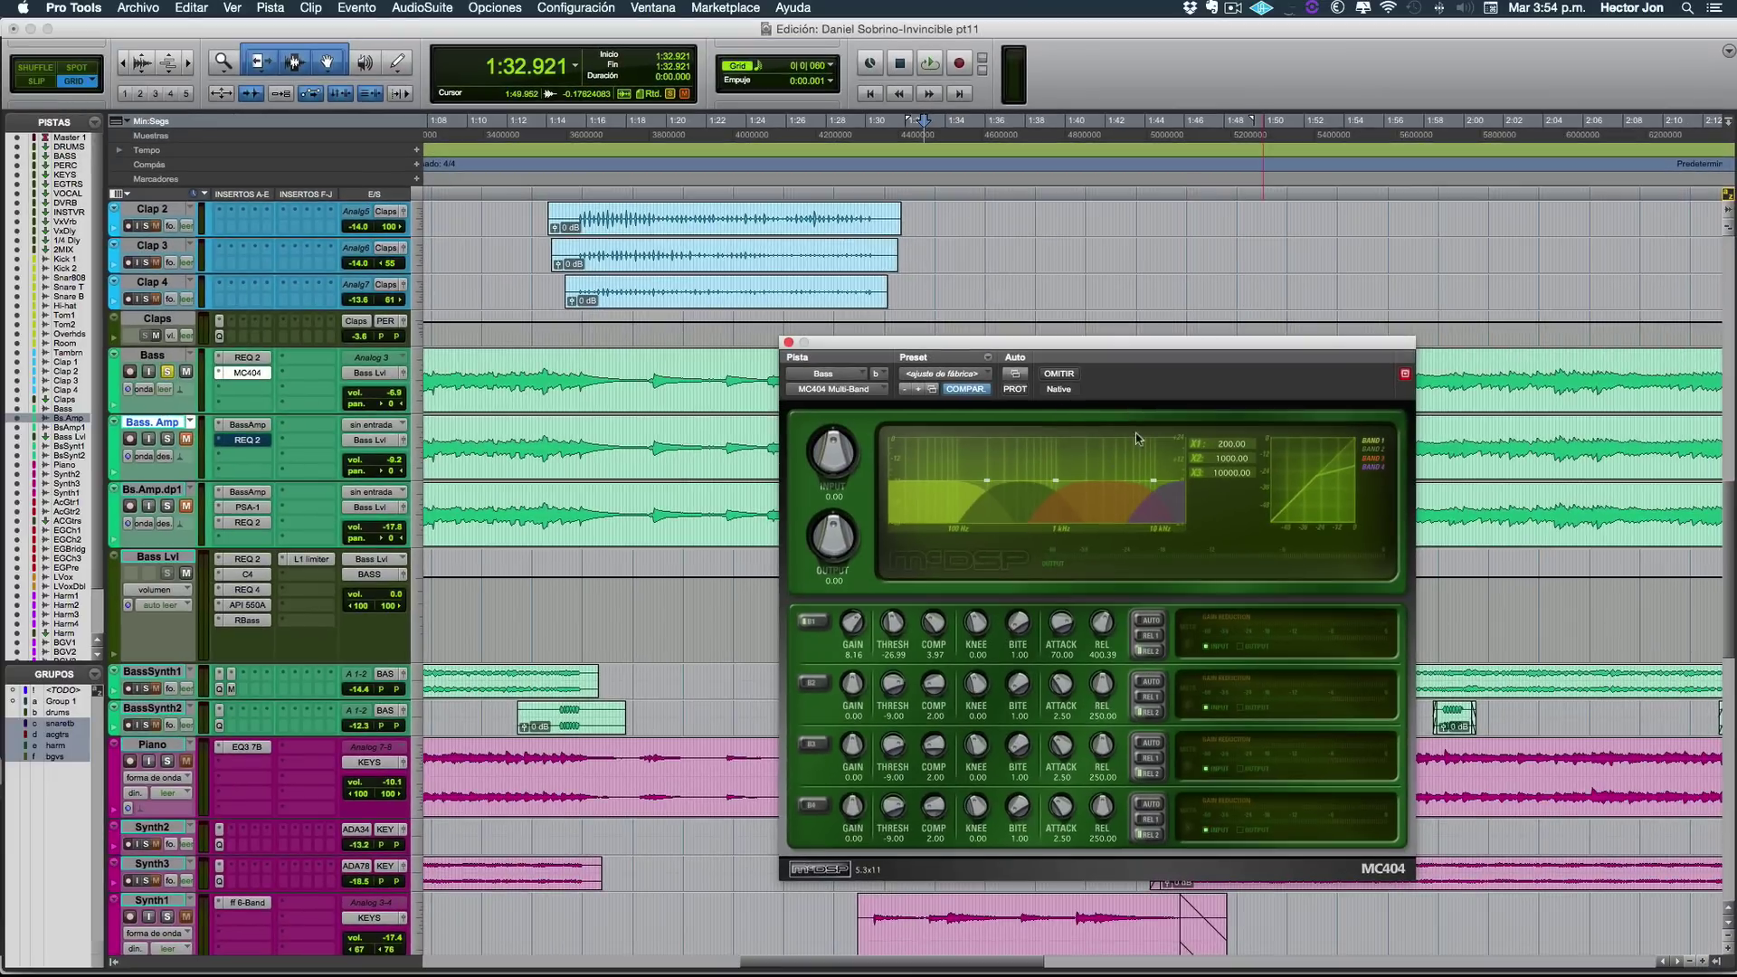
click(787, 342)
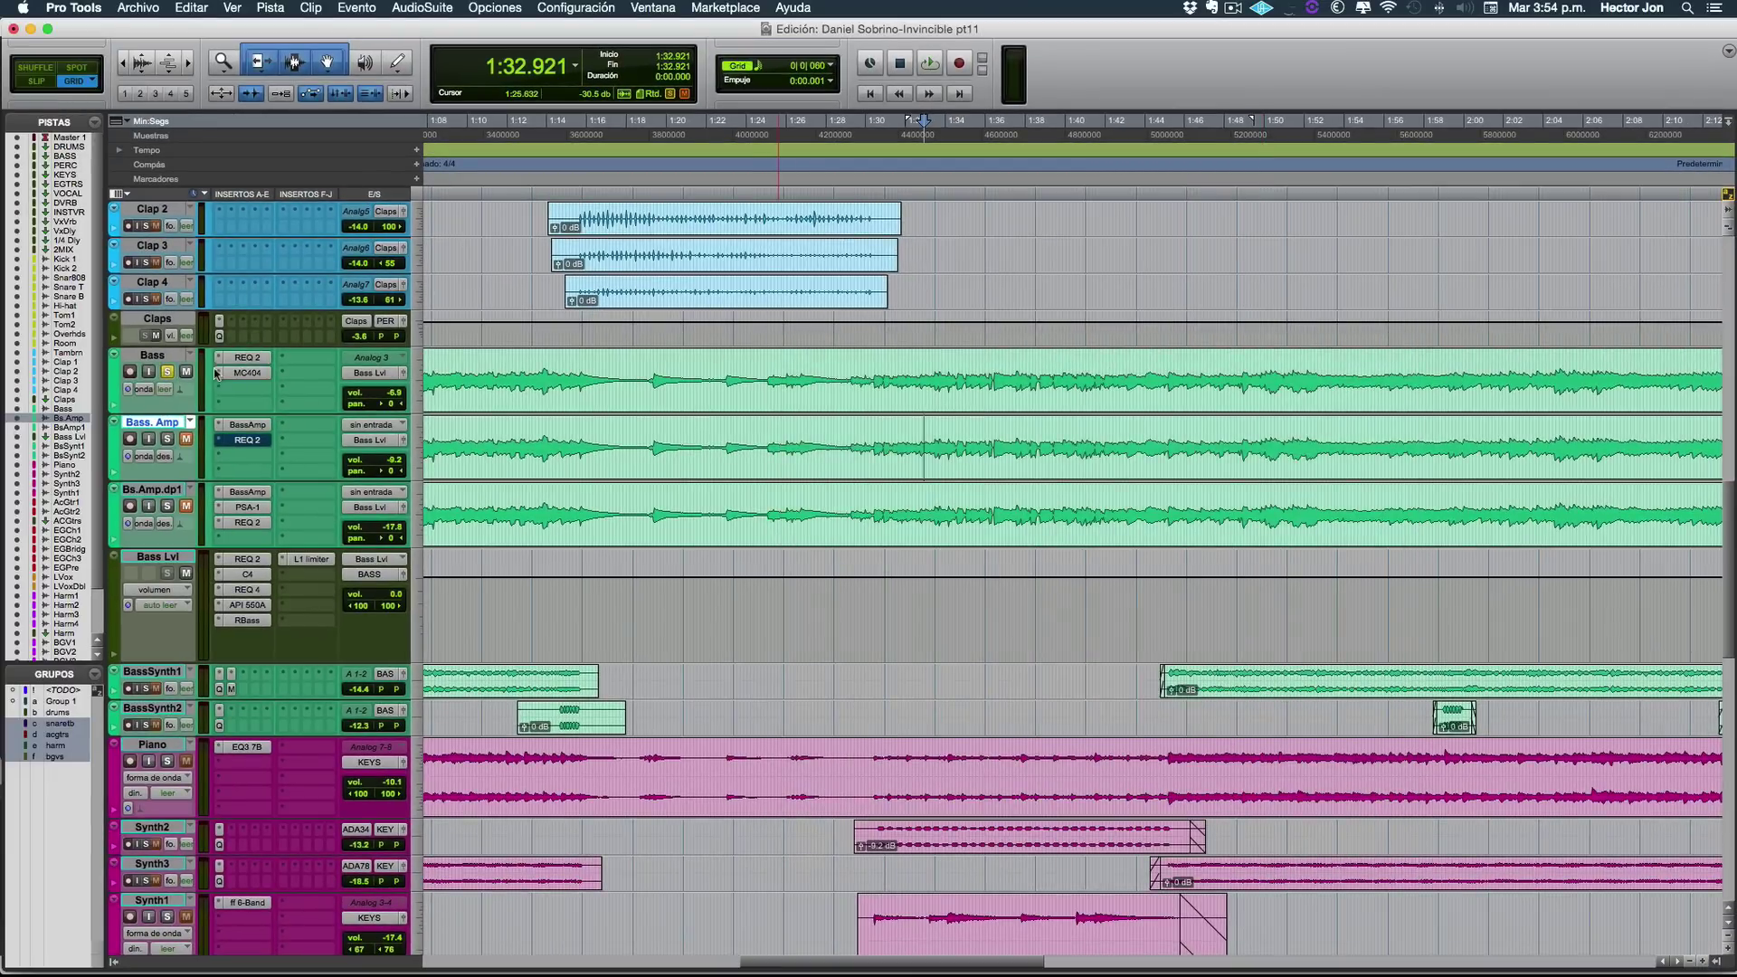
Step: Unmute and solo the Bass. Amp track and activate its REQ 2 equalizer
click(185, 441)
click(167, 440)
click(251, 442)
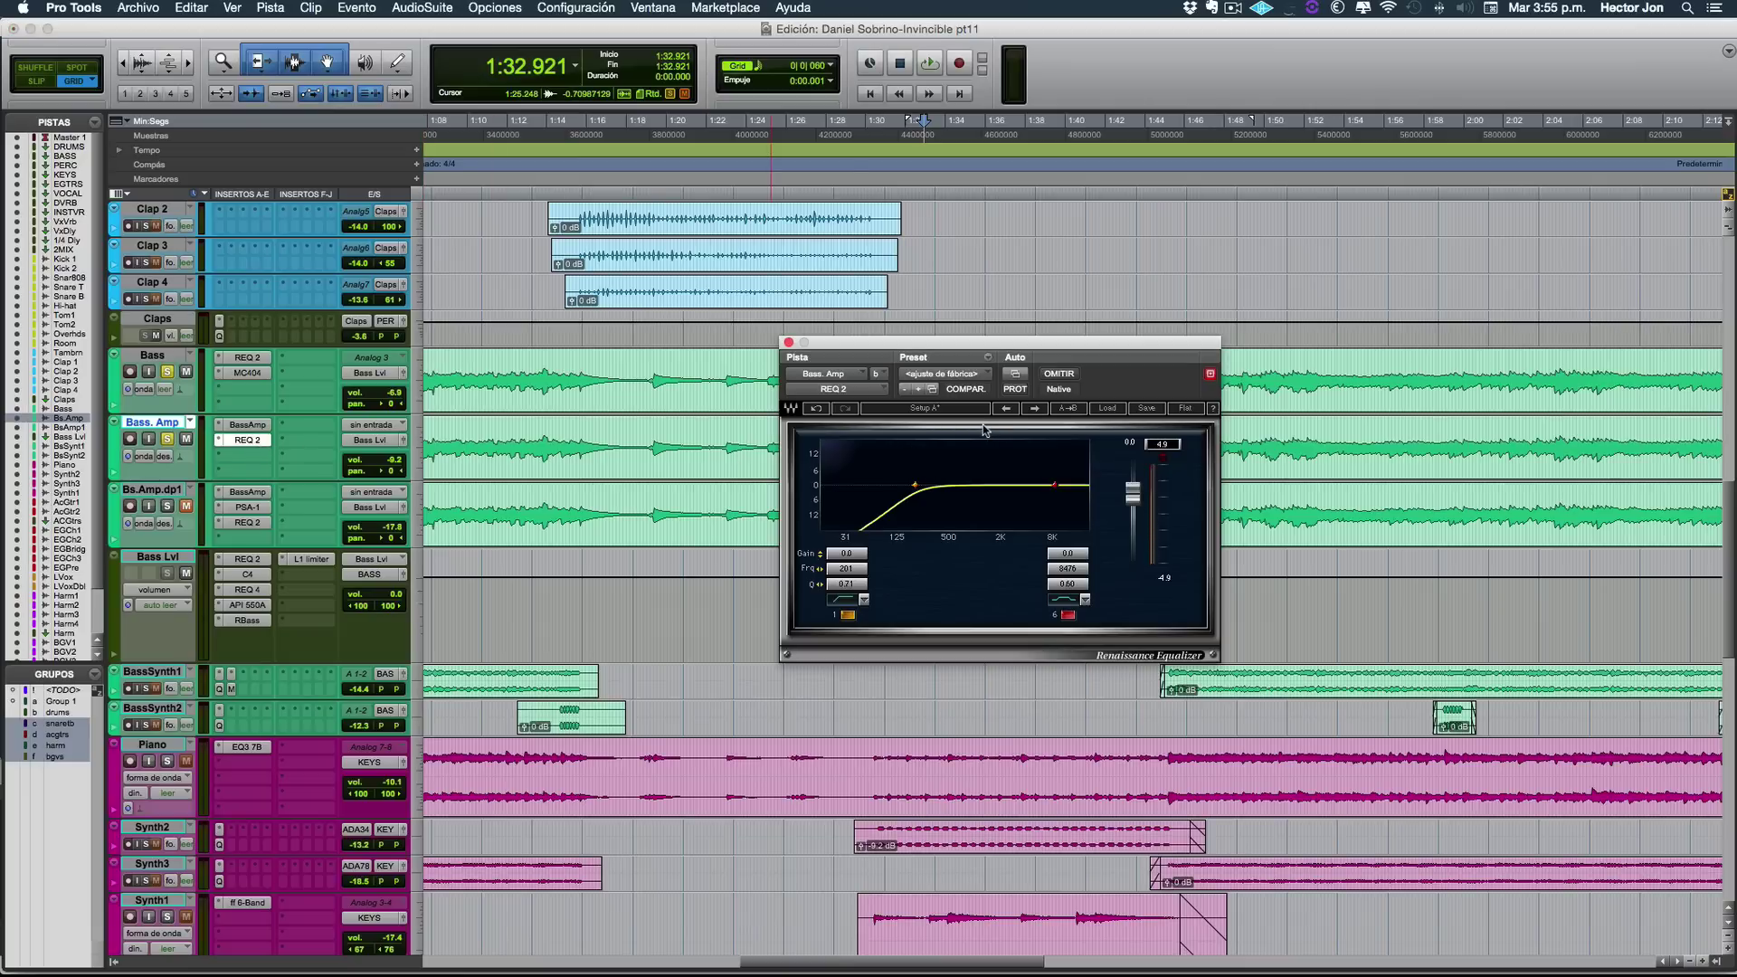
Step: Compare the REQ 2 curves of the Bass and Bass. Amp tracks side by side, and close both equalizers
click(250, 360)
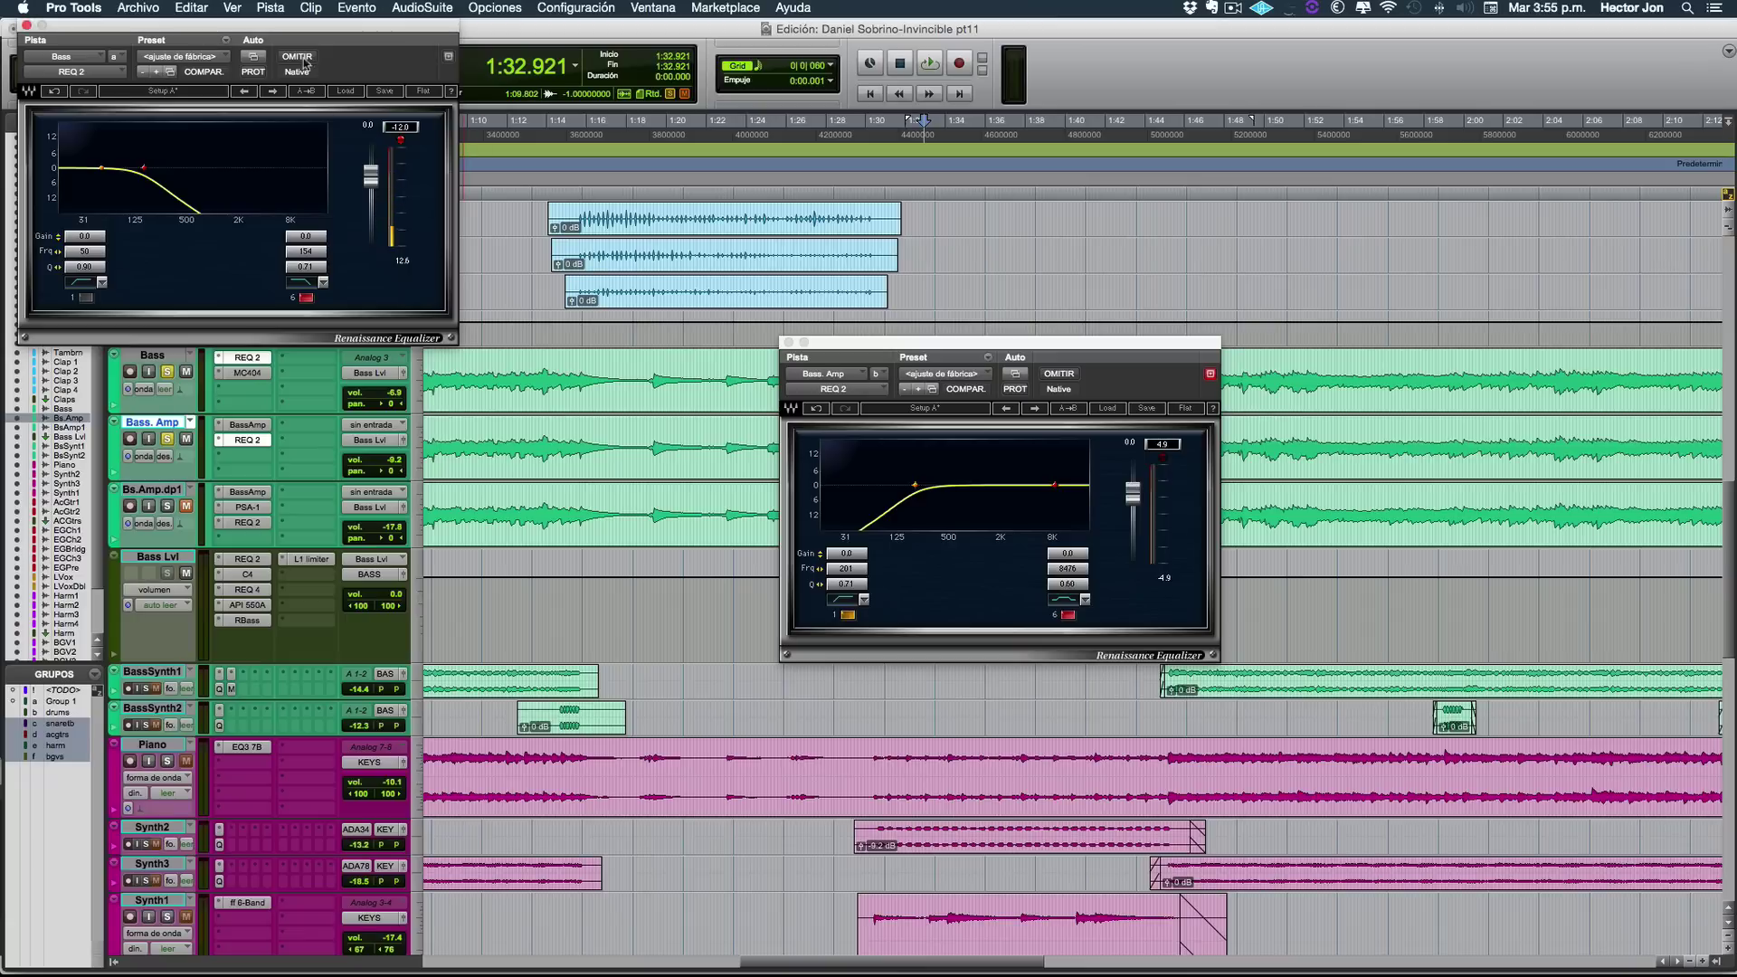
drag(312, 38, 627, 355)
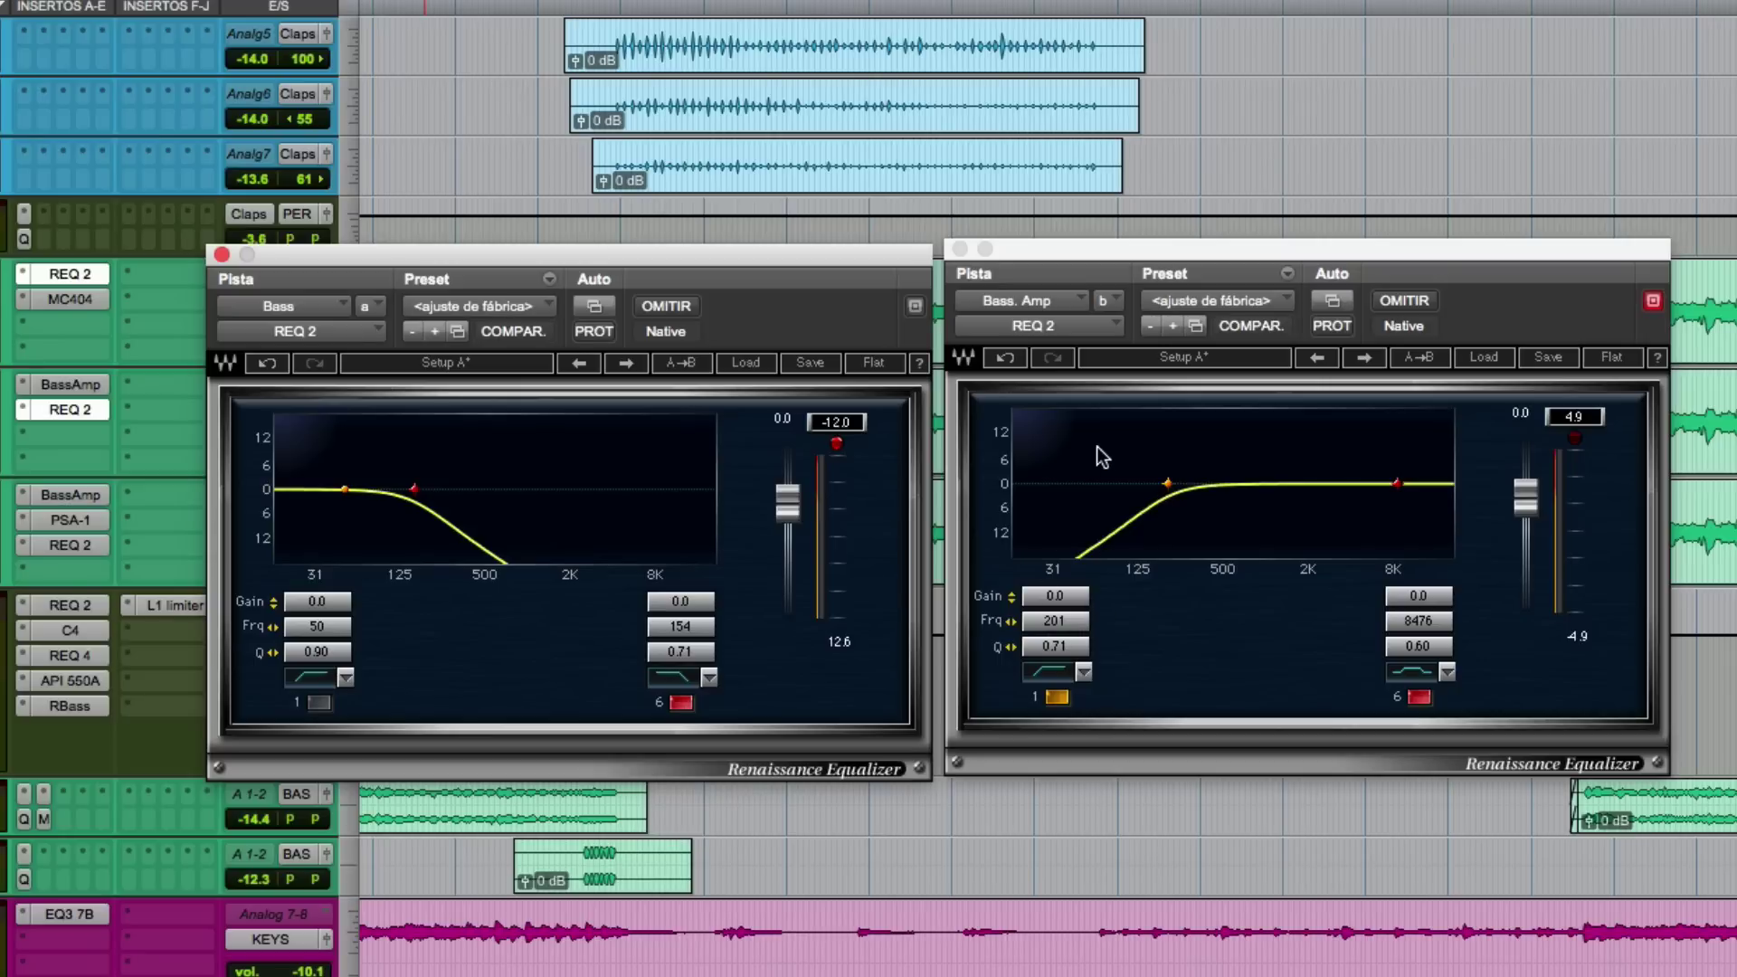
click(222, 254)
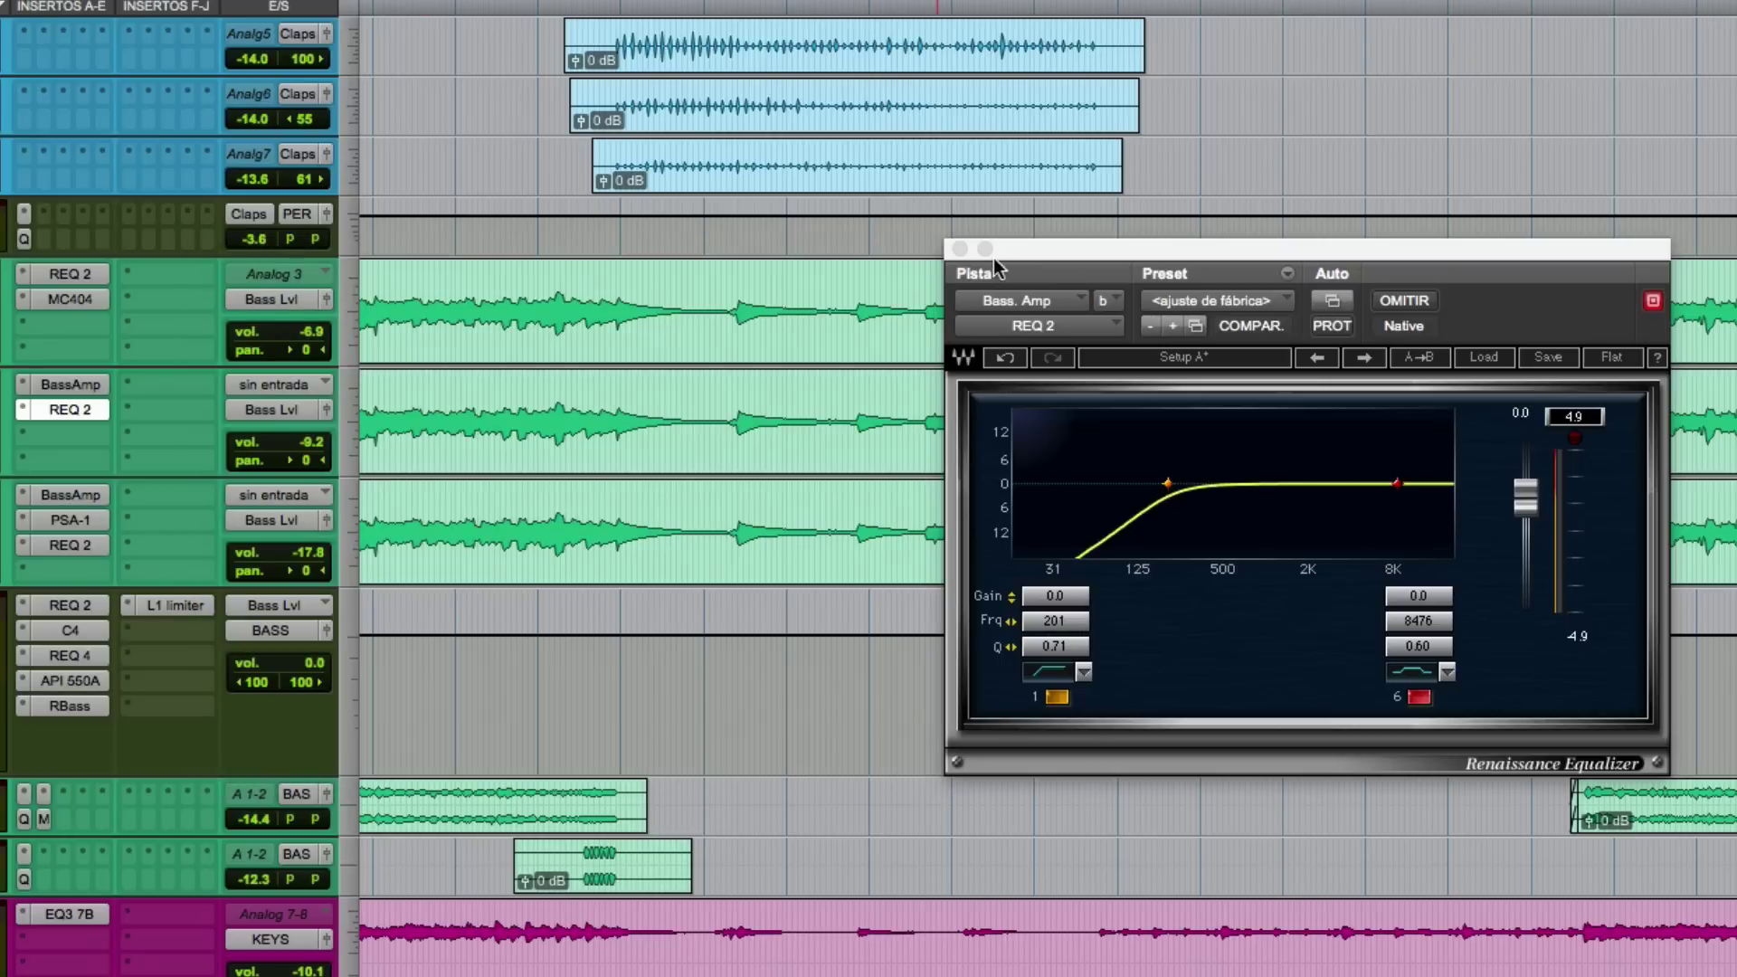
click(959, 250)
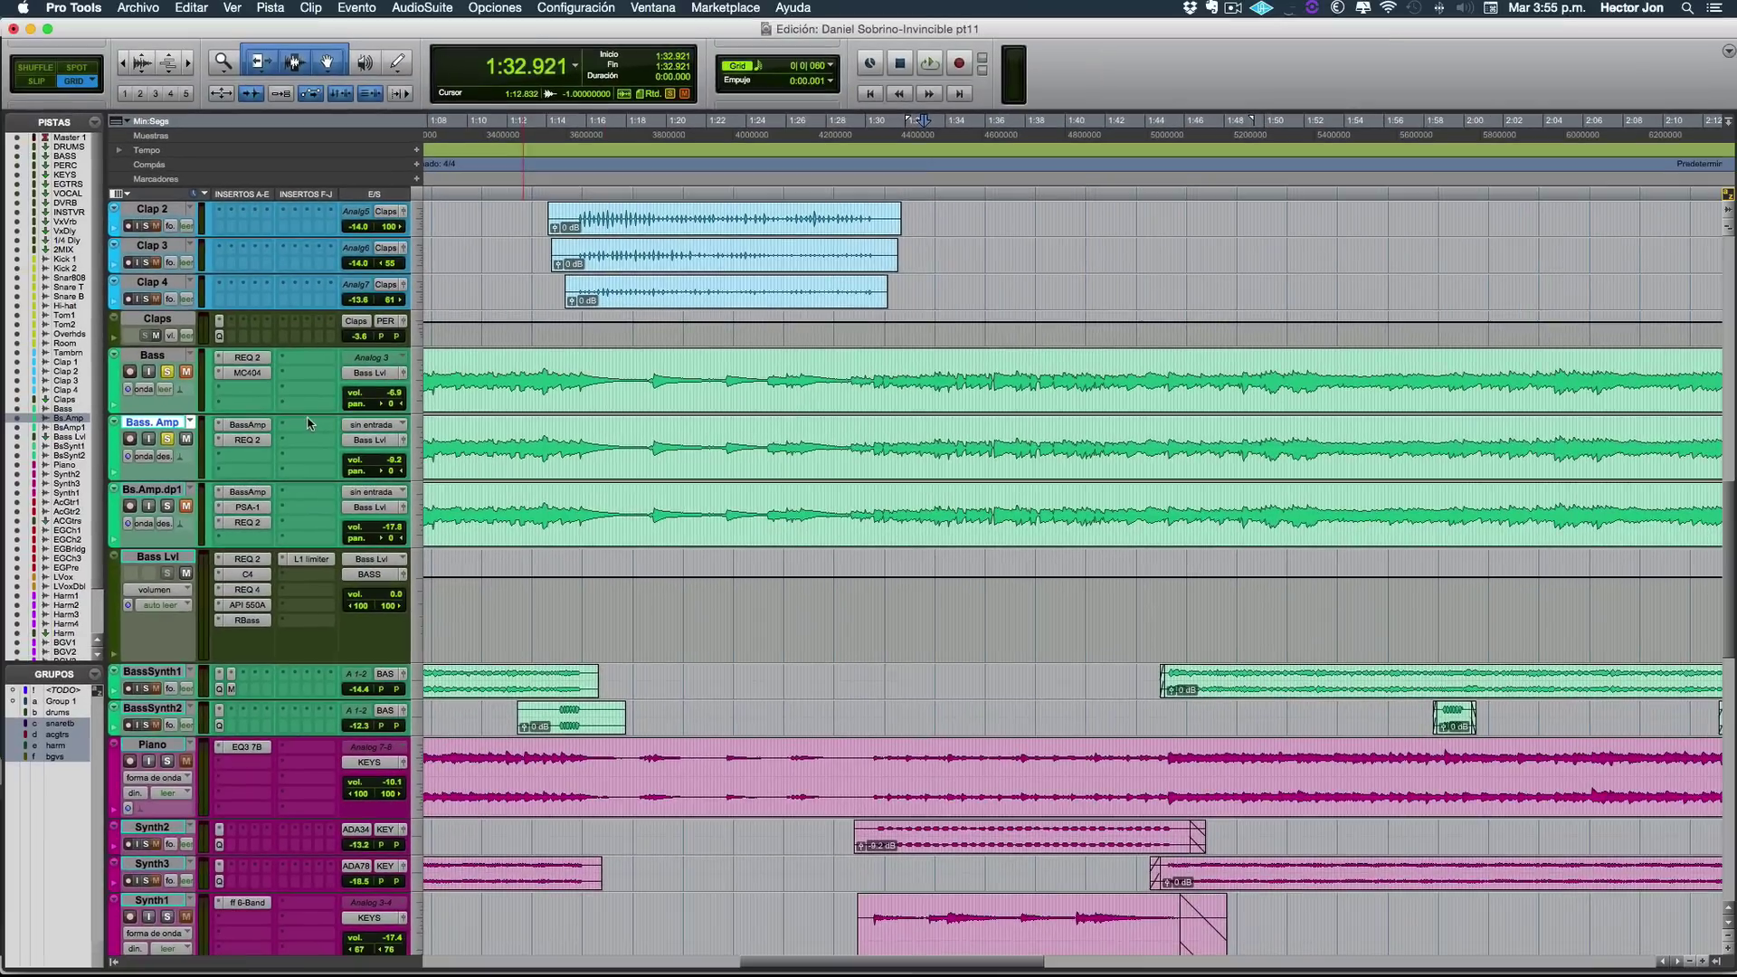
Step: Audition the Bass and Bass. Amp tracks by replaying the passage from 1:32.921
key(space)
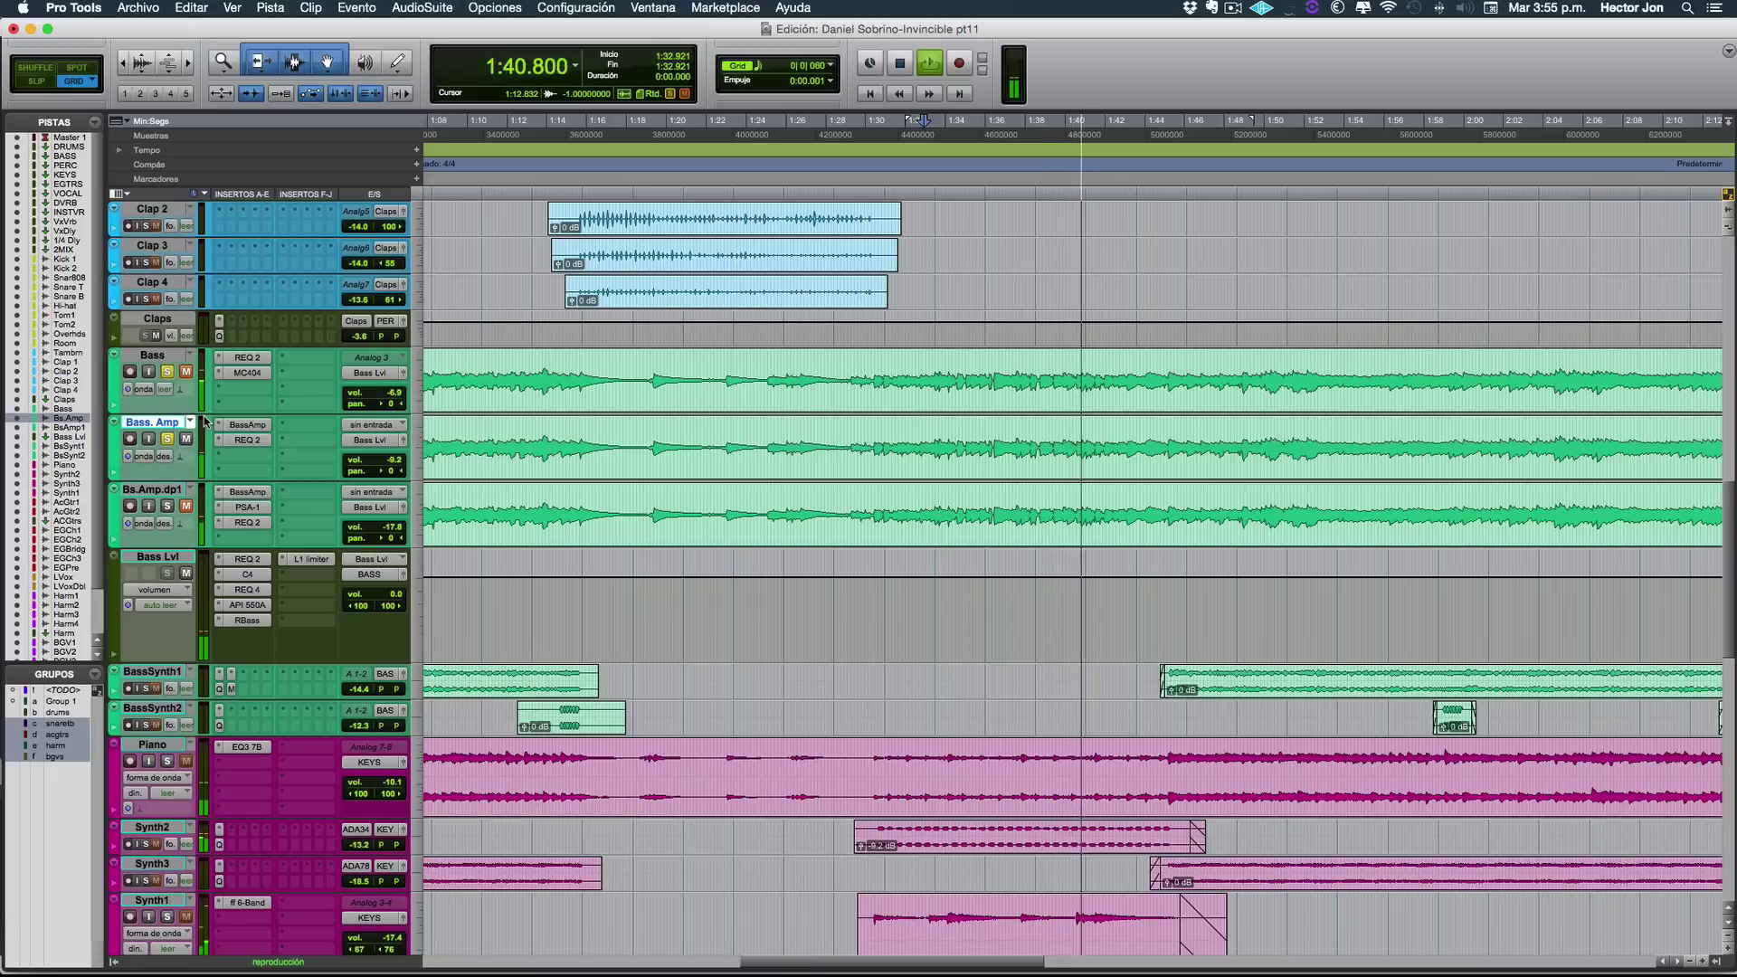
key(space)
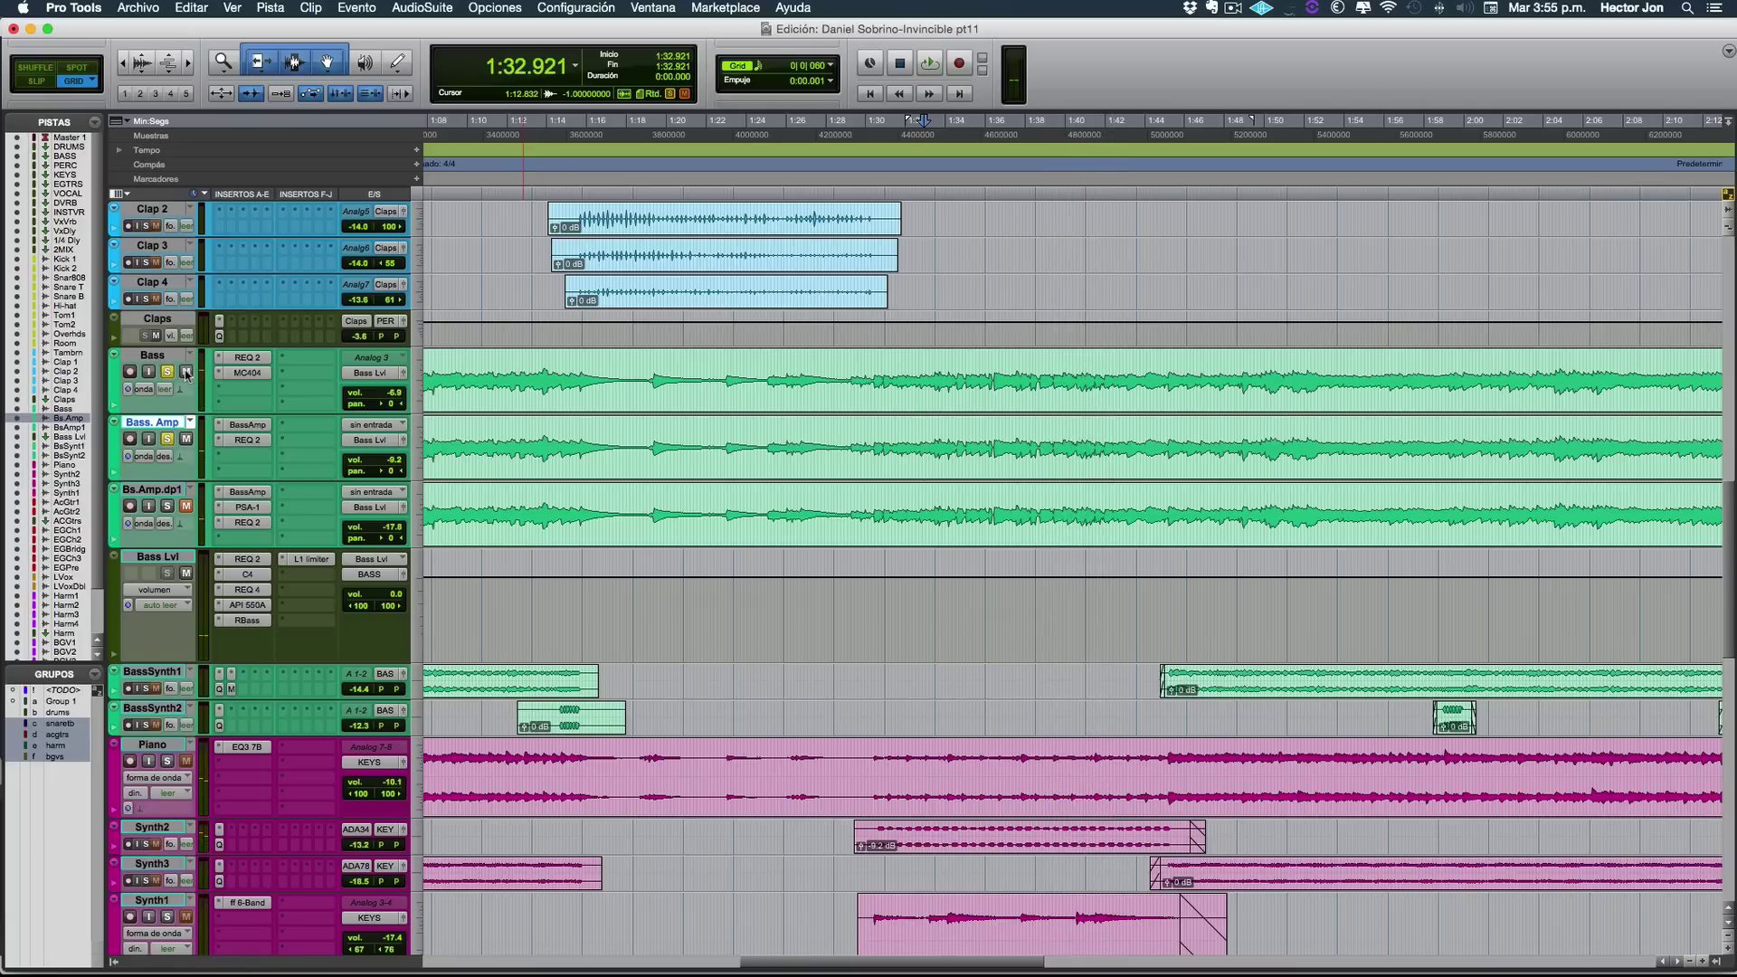
key(space)
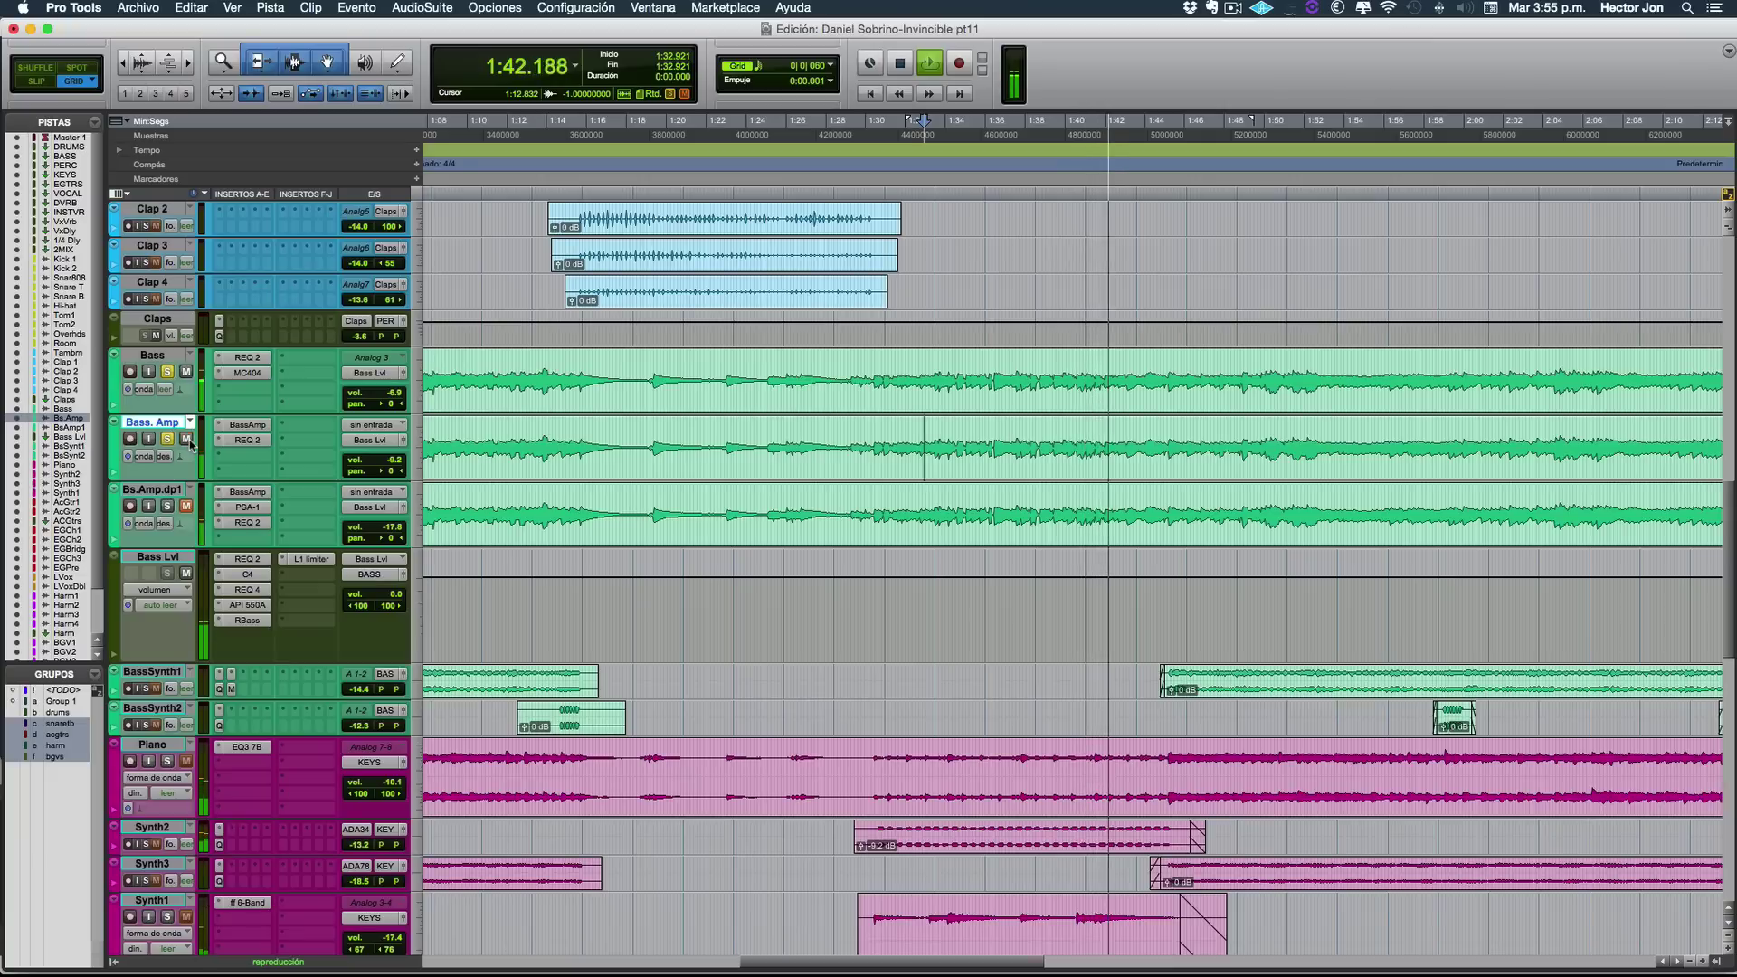
key(space)
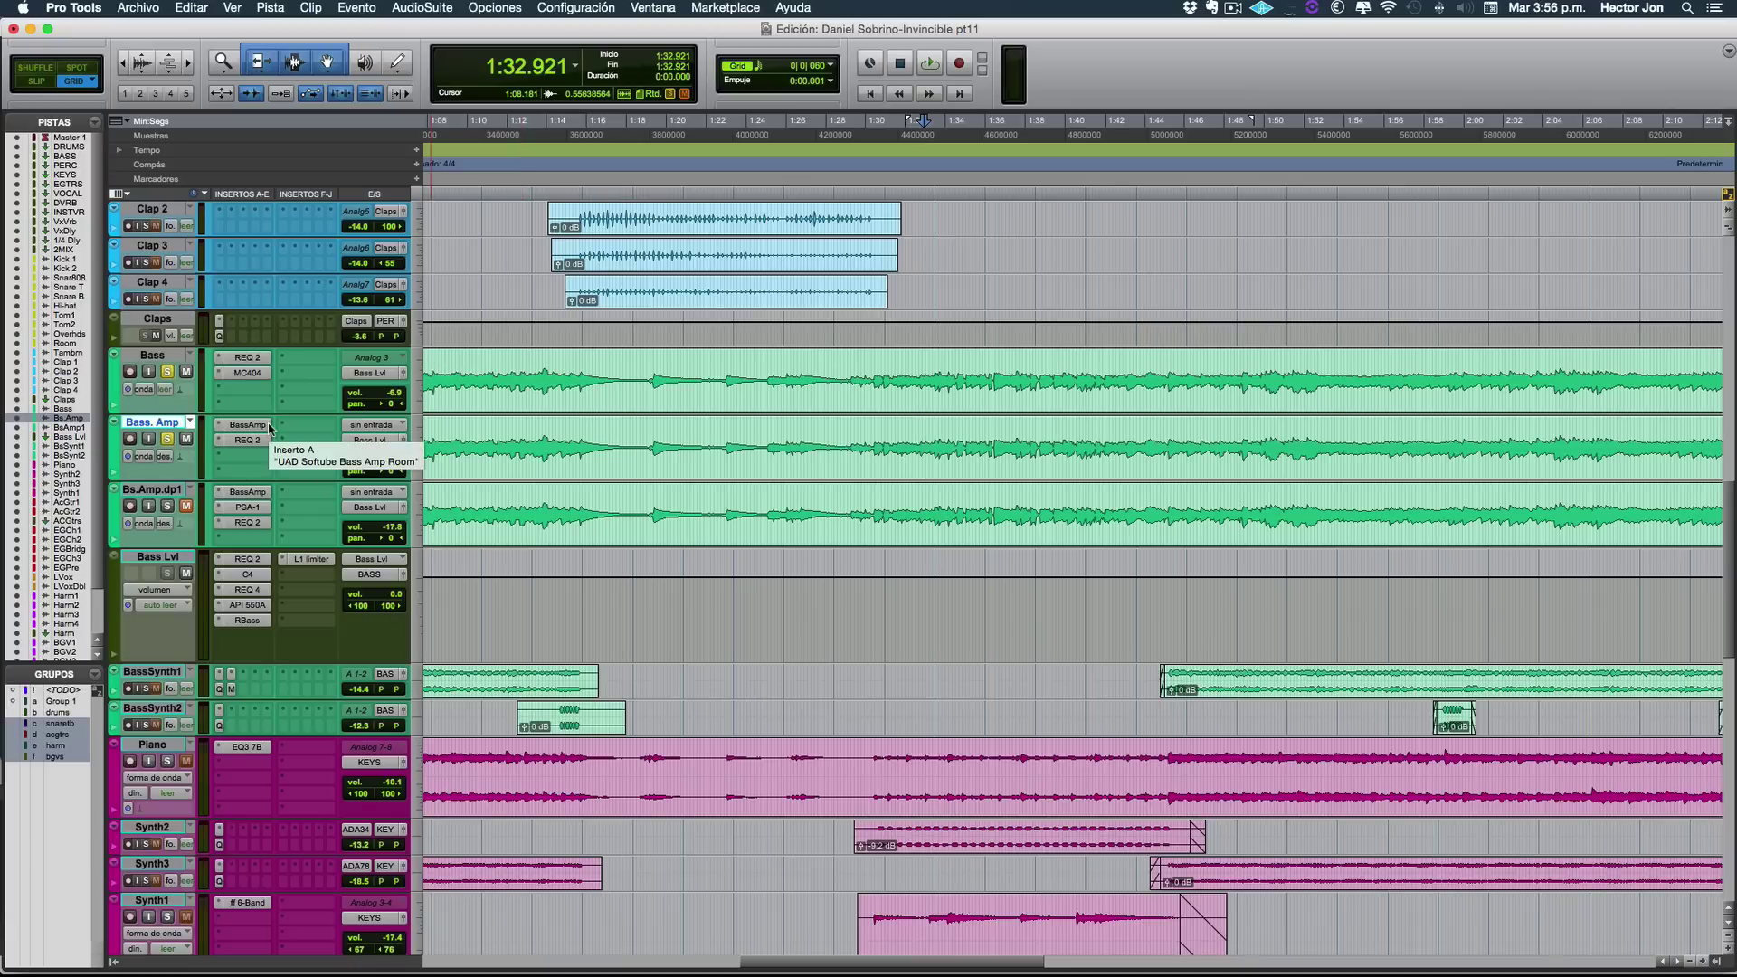
Step: Unmute the Bs.Amp.dp1 track, view its BassAmp insert, and close the plug-in
click(185, 506)
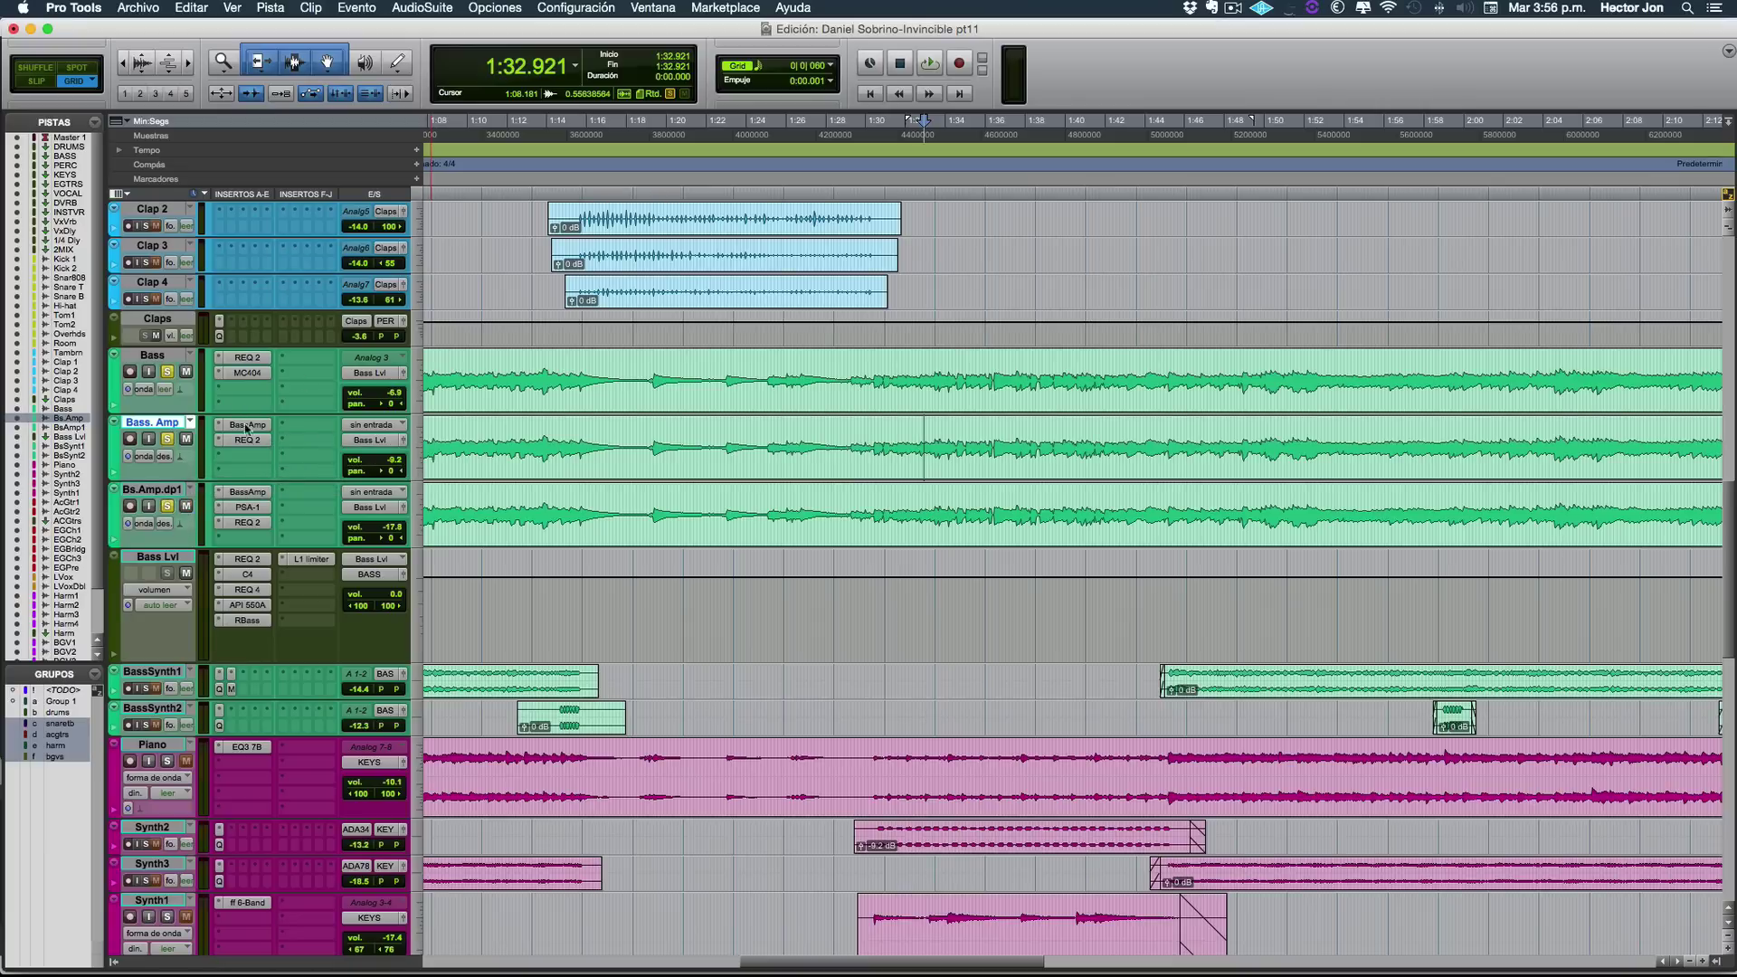
click(254, 493)
click(789, 321)
Step: Examine the SansAmp PSA-1 on Bs.Amp.dp1, compare playback with it active and bypassed, and close its window
click(247, 508)
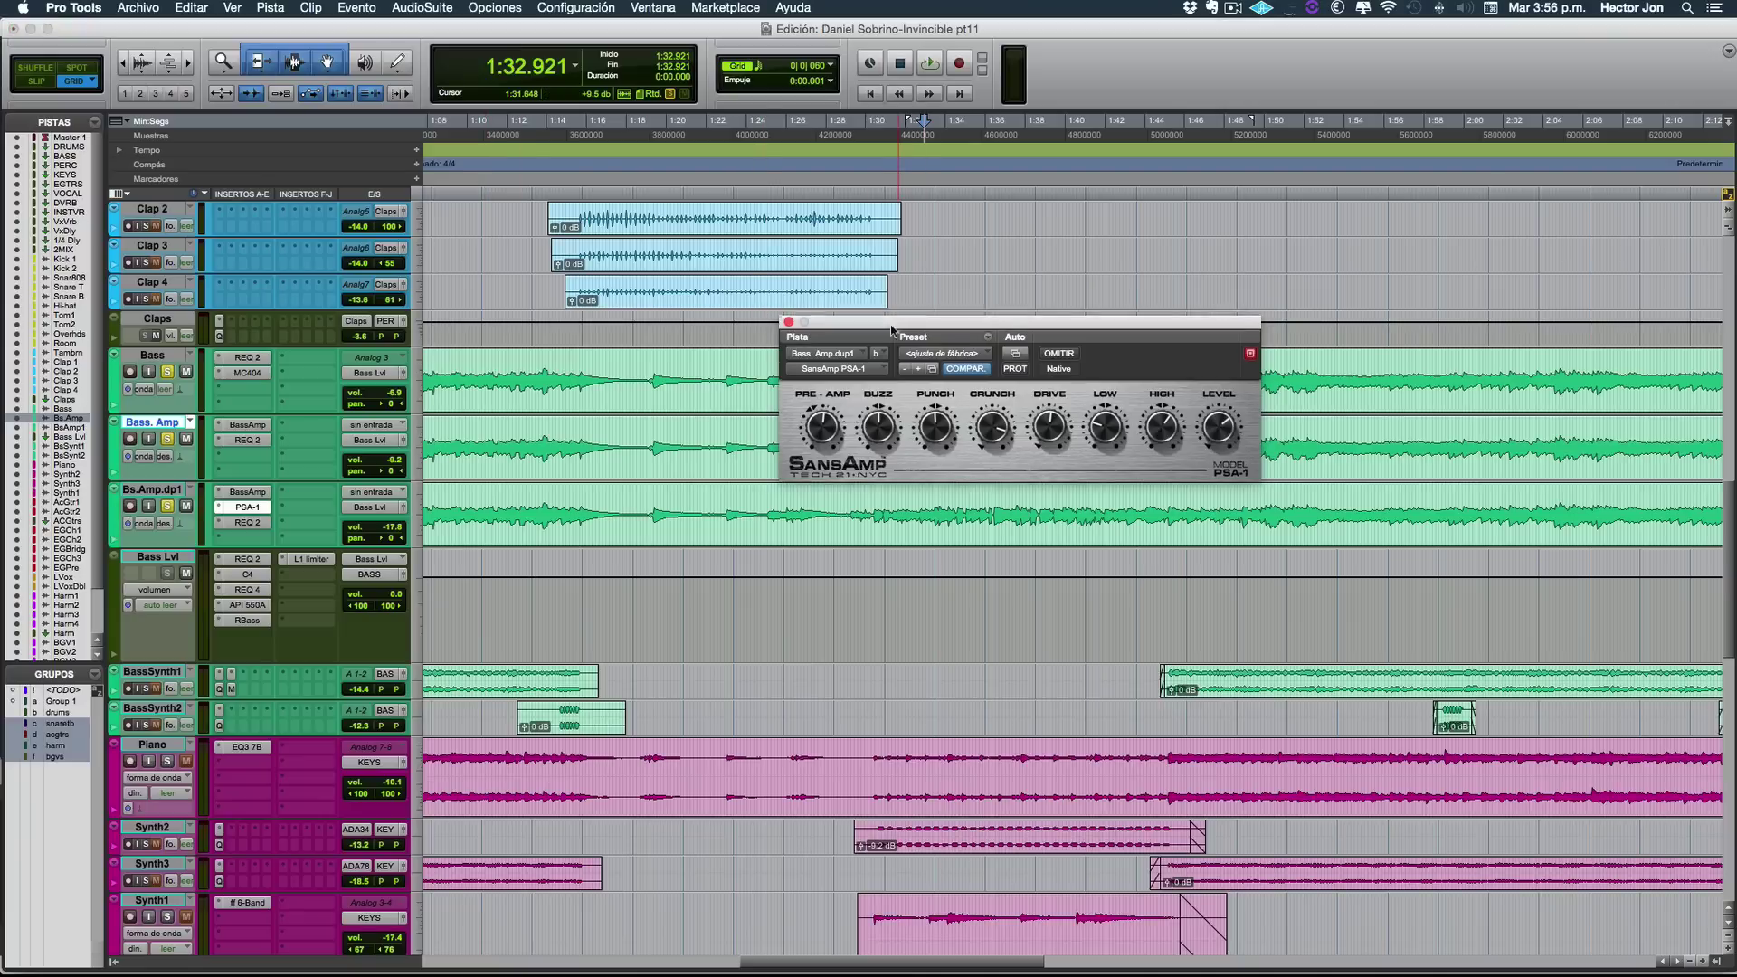
drag(895, 324, 810, 451)
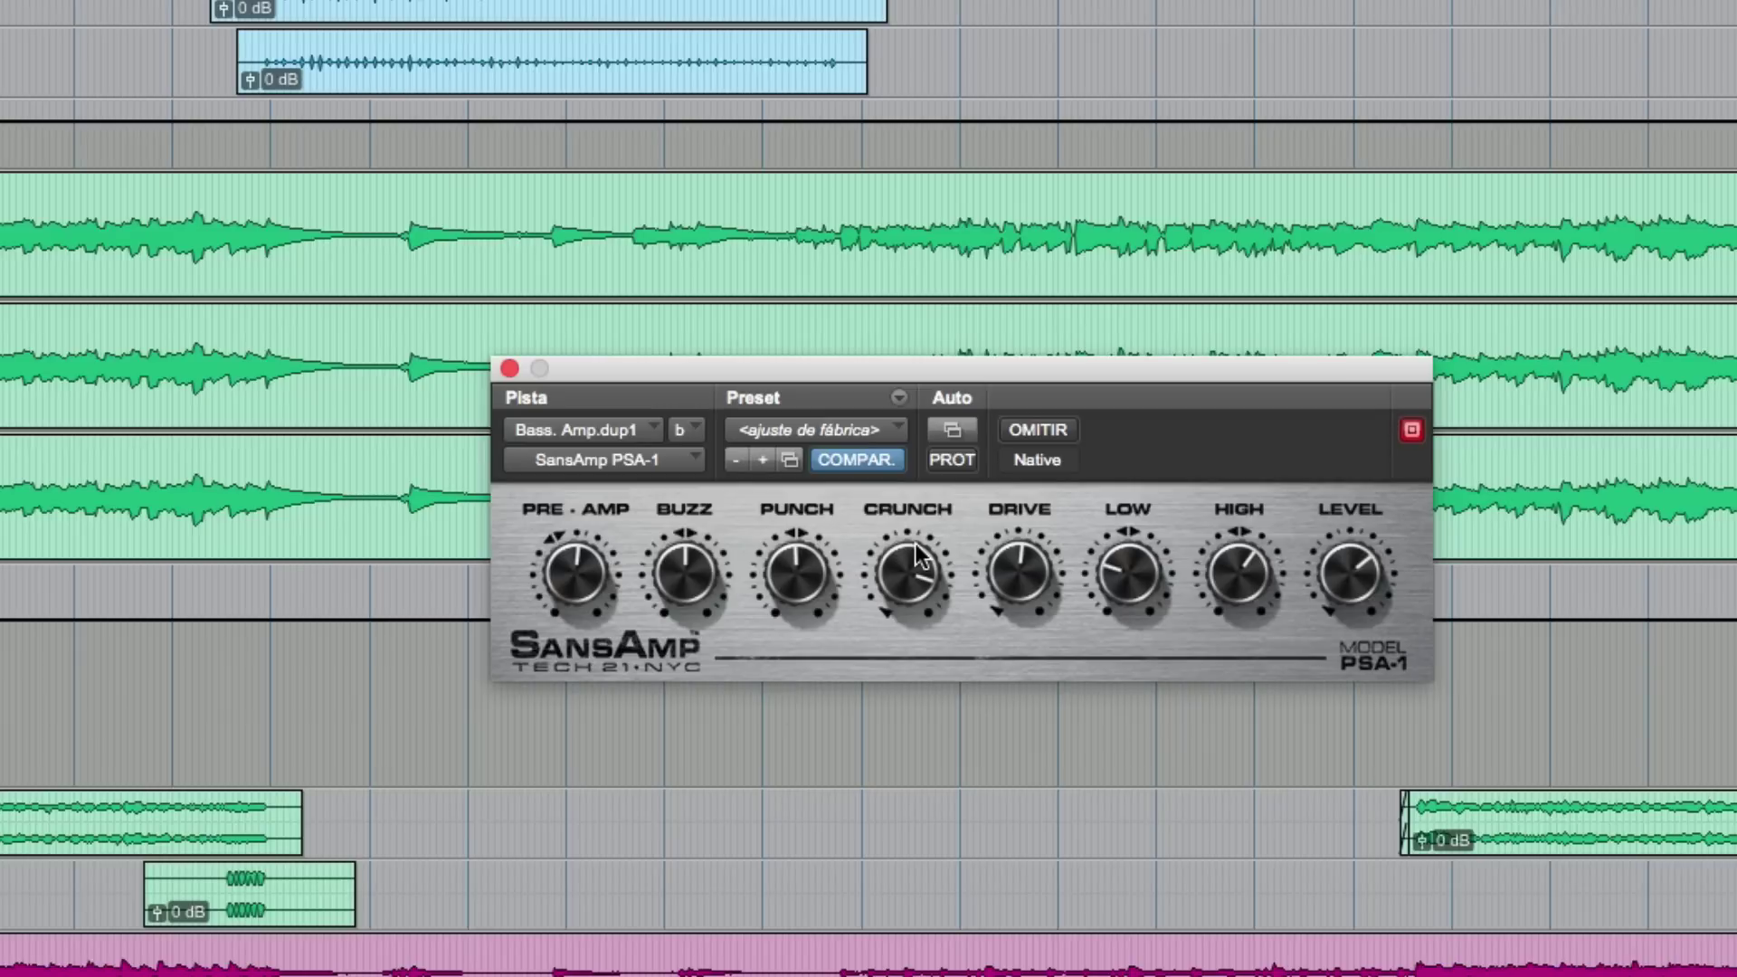
key(space)
key(space)
key(space)
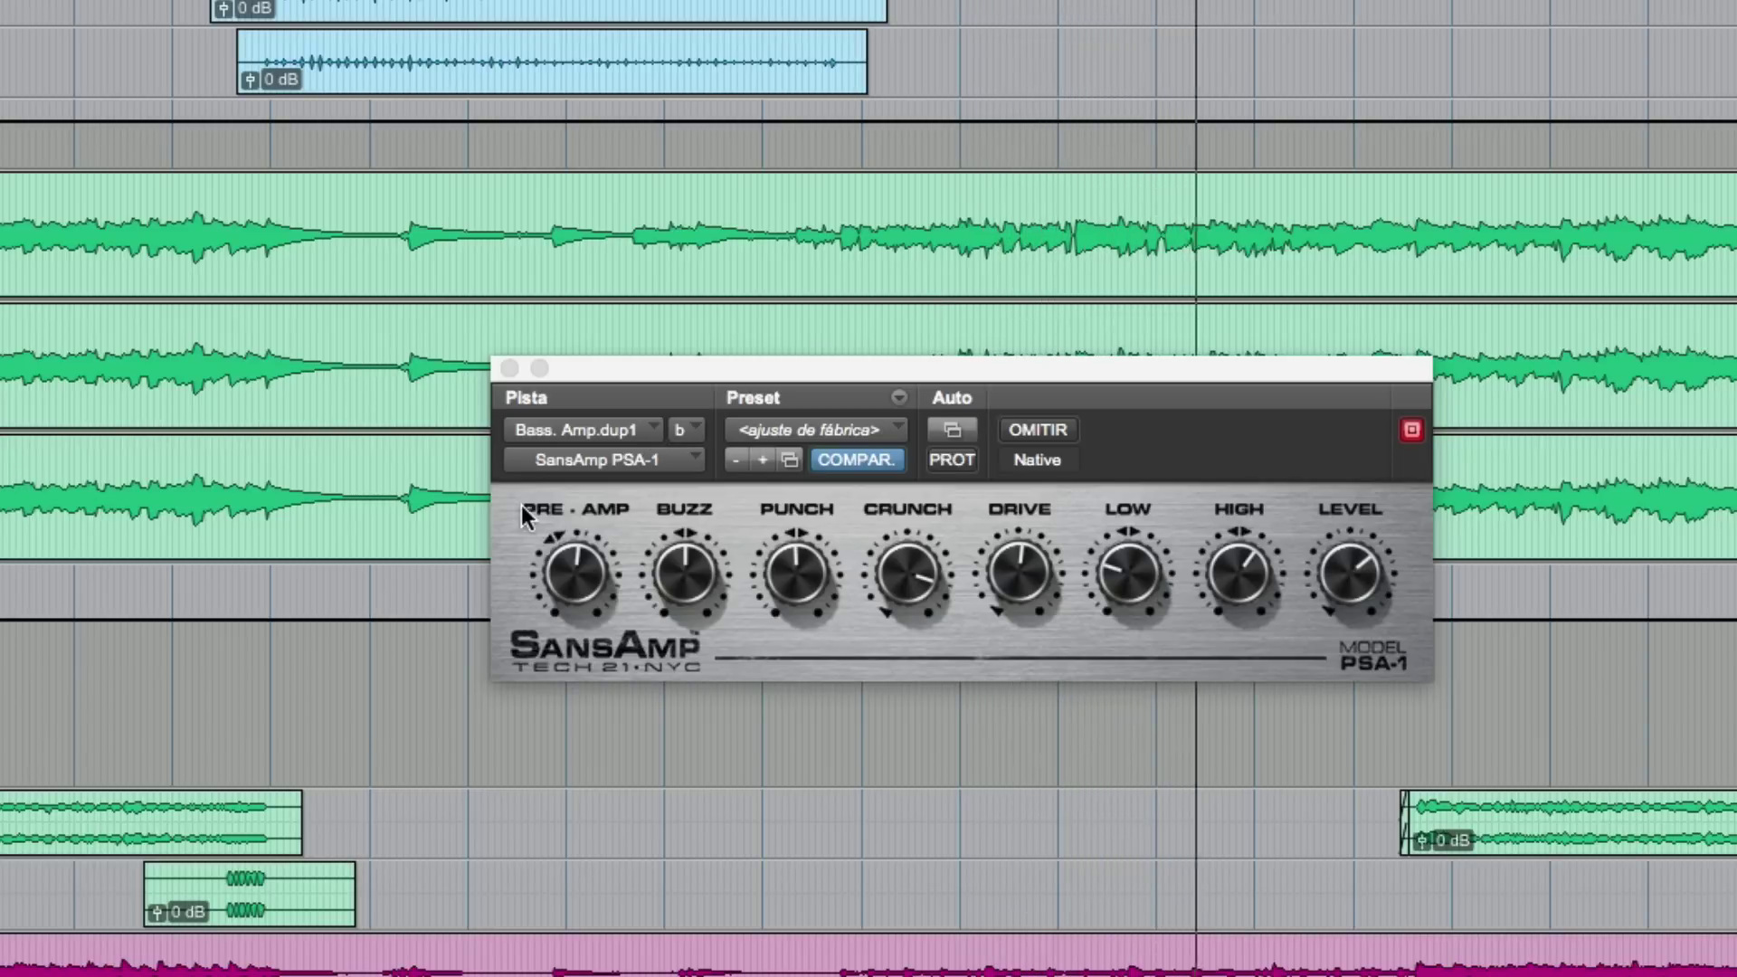
click(1035, 437)
click(1035, 437)
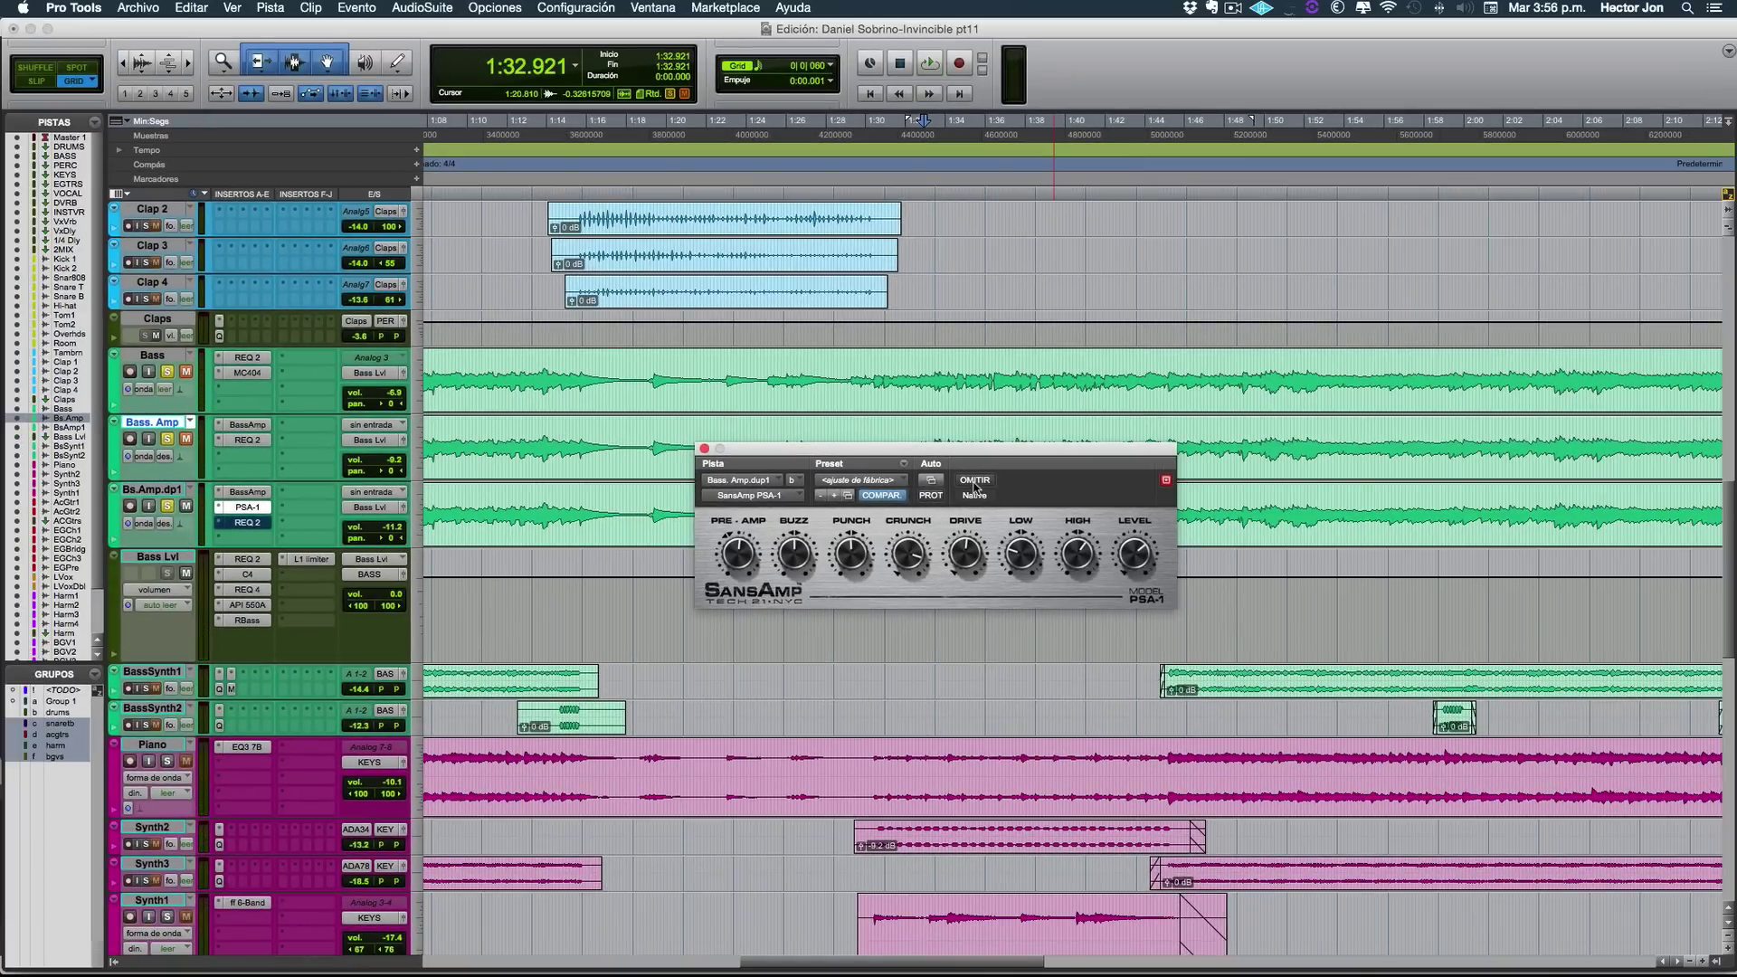
click(705, 448)
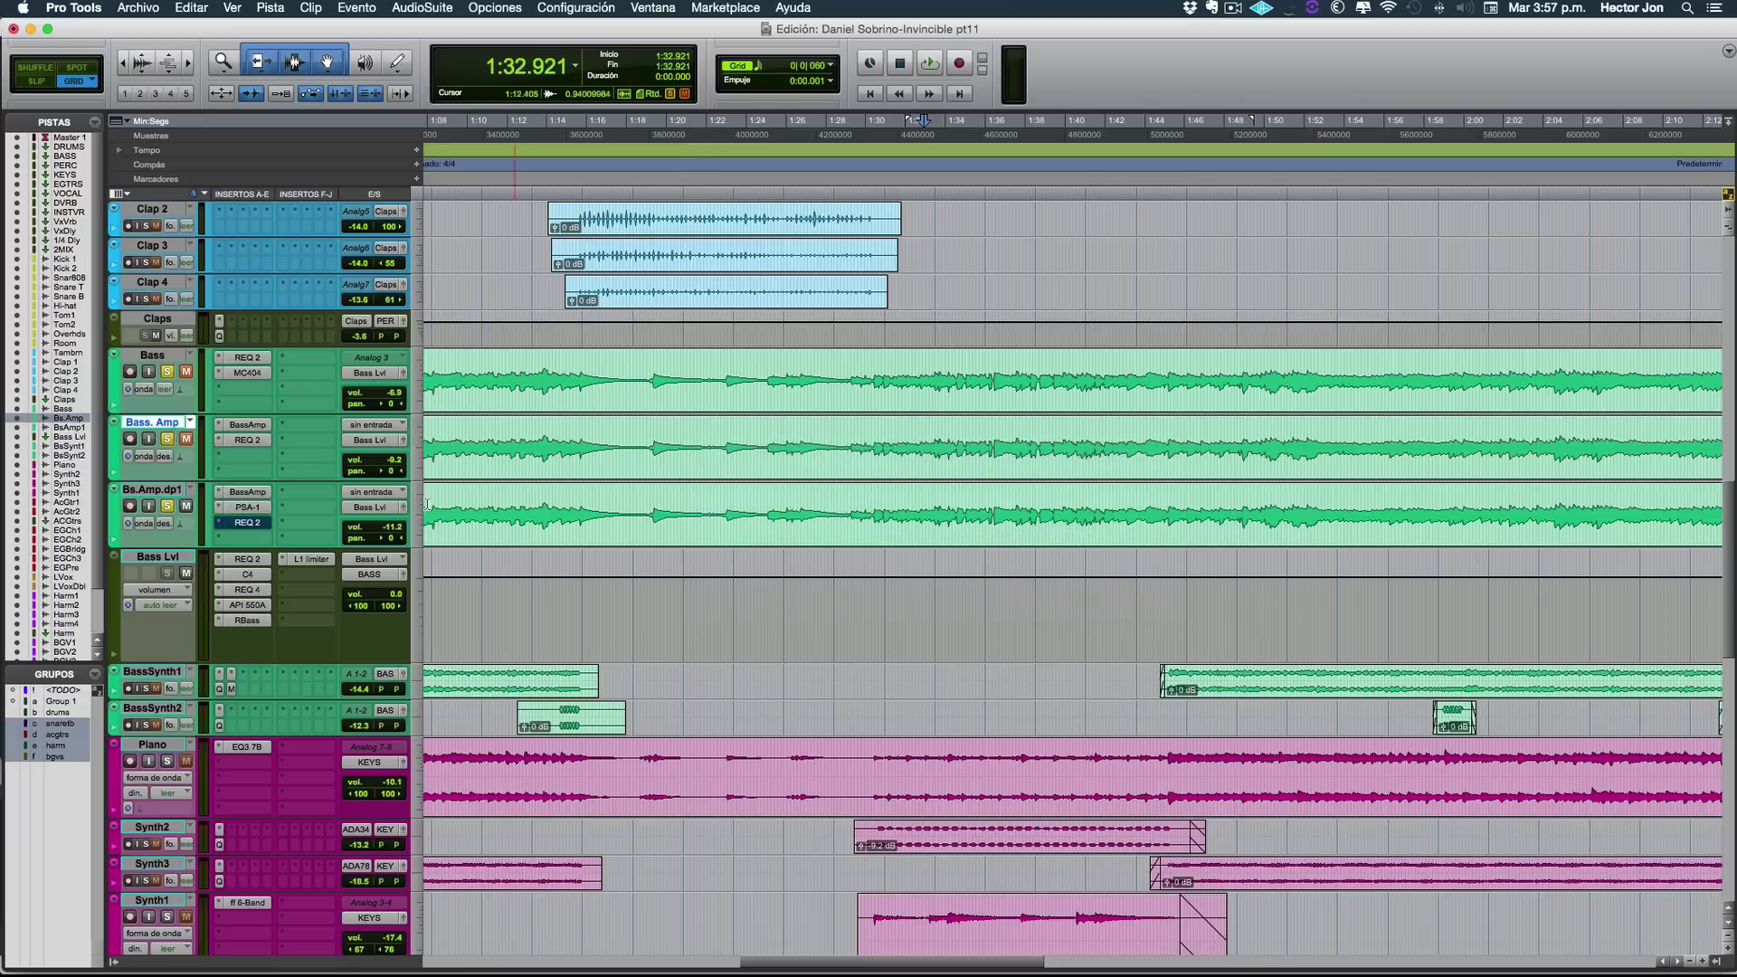
Step: Activate REQ 2 on the Bs.Amp.dp1 track and compare its curve with the REQ 2 on Bass. Amp
click(248, 523)
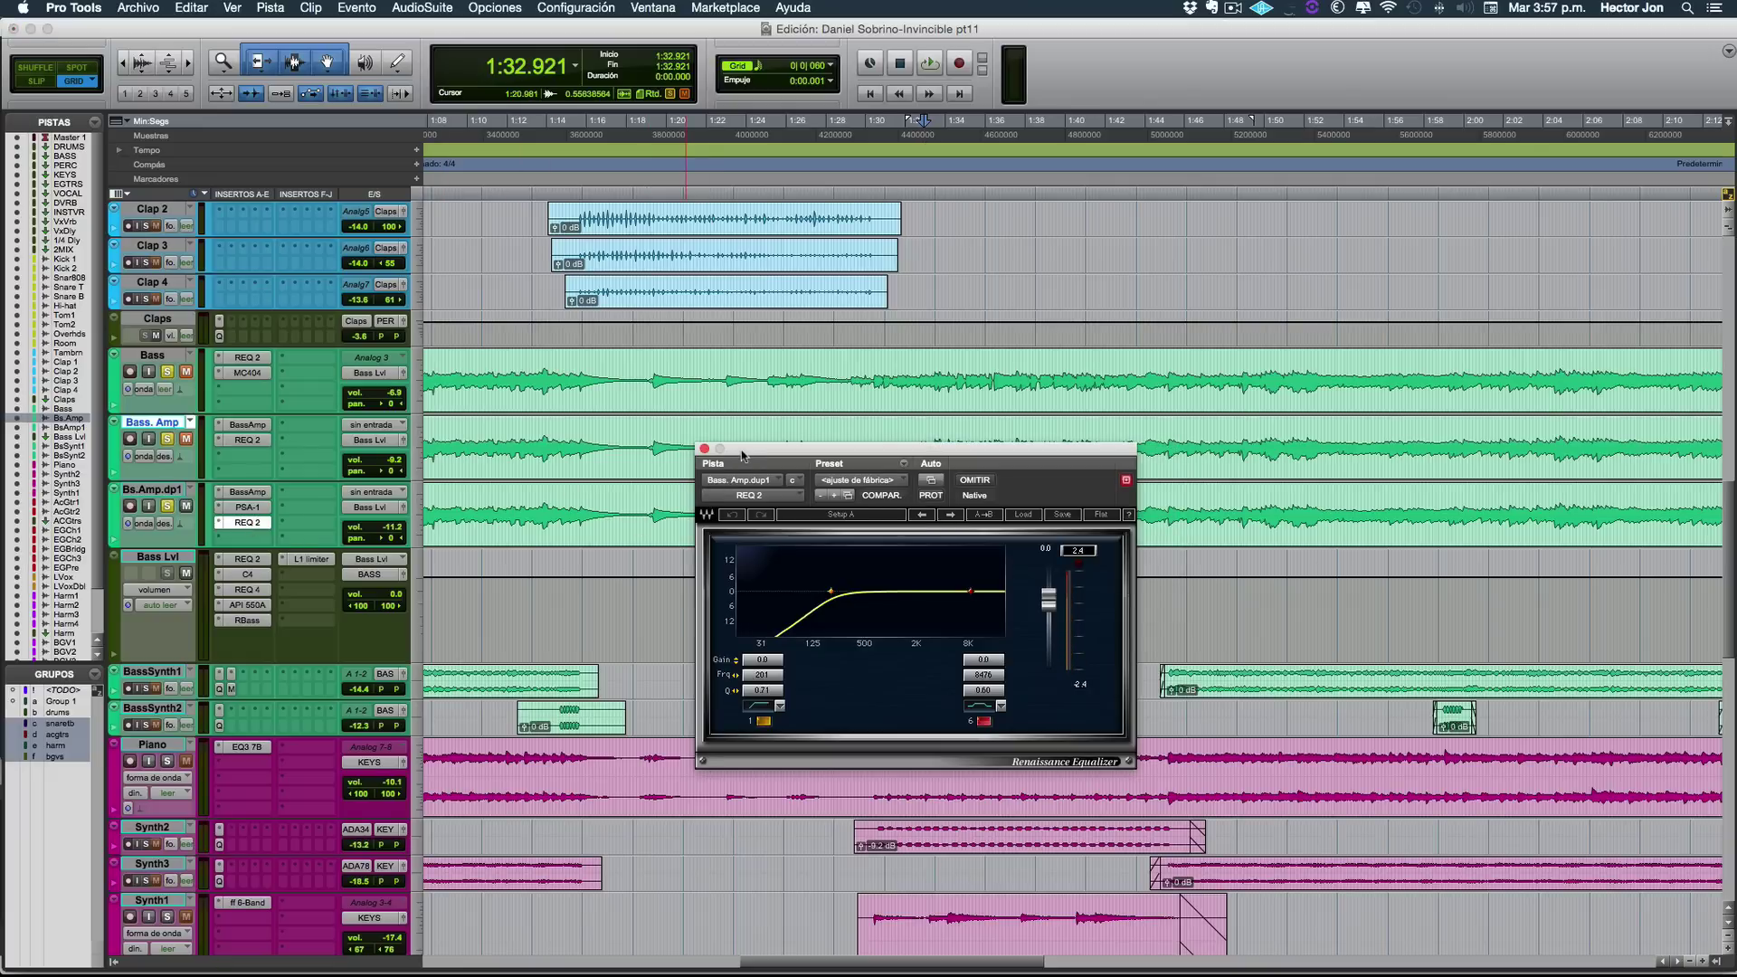
drag(741, 455, 747, 422)
click(248, 441)
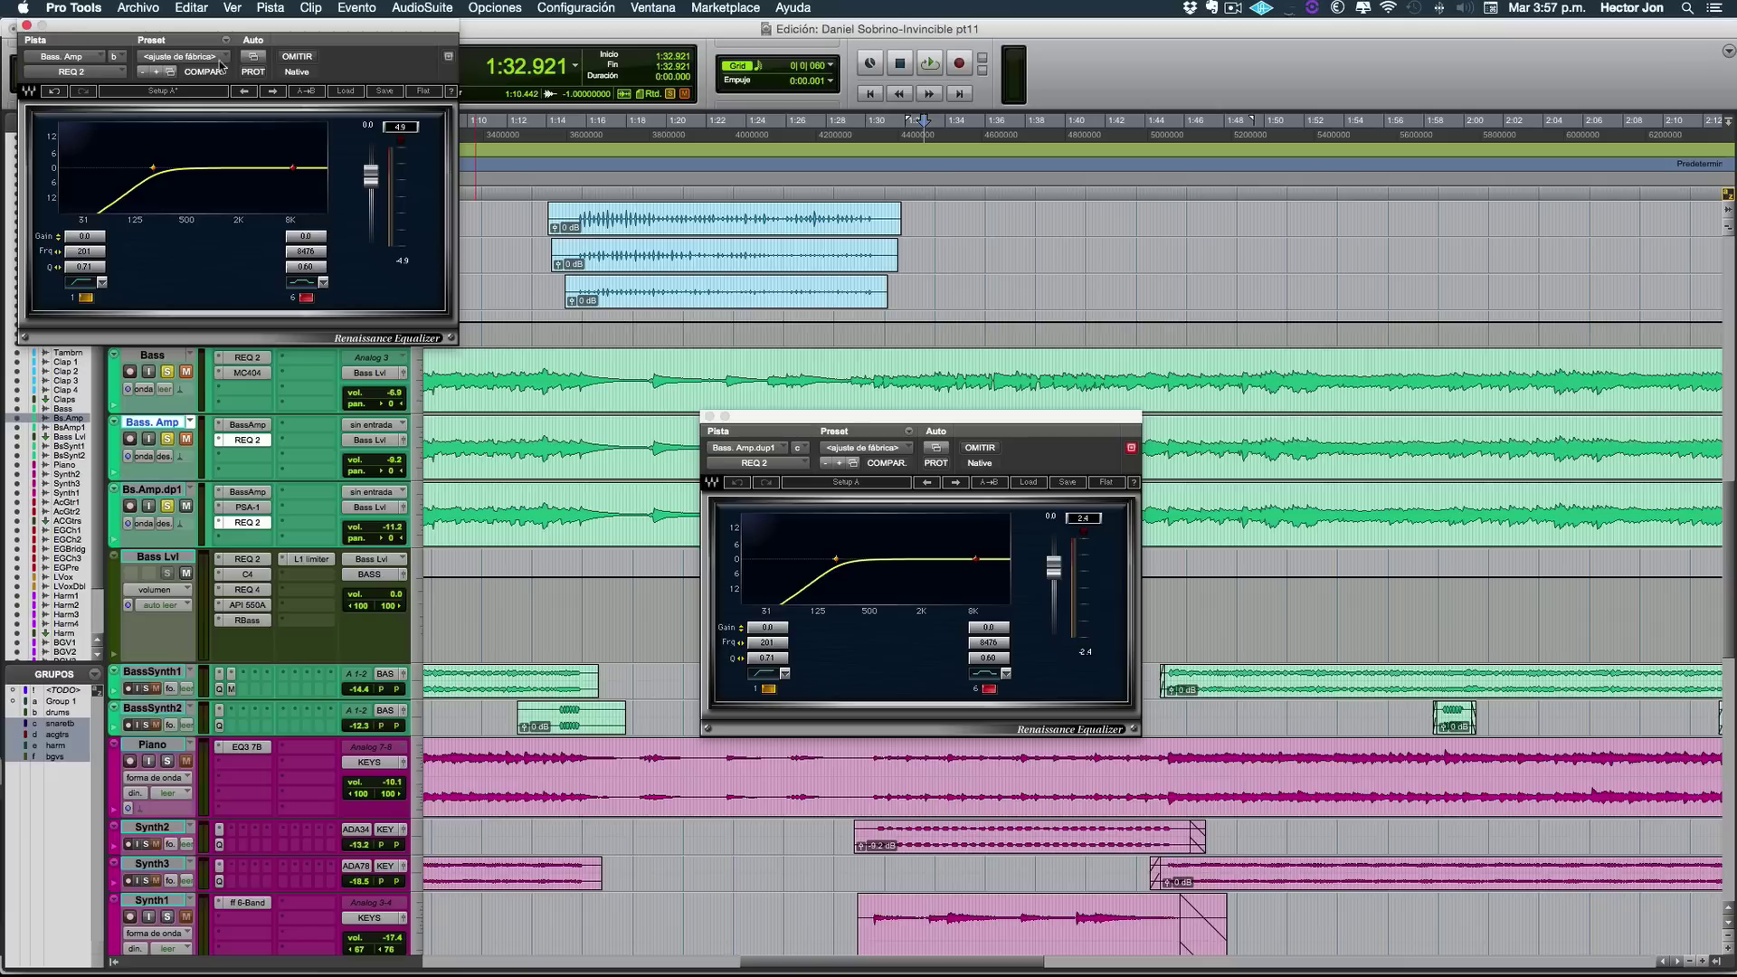
click(27, 25)
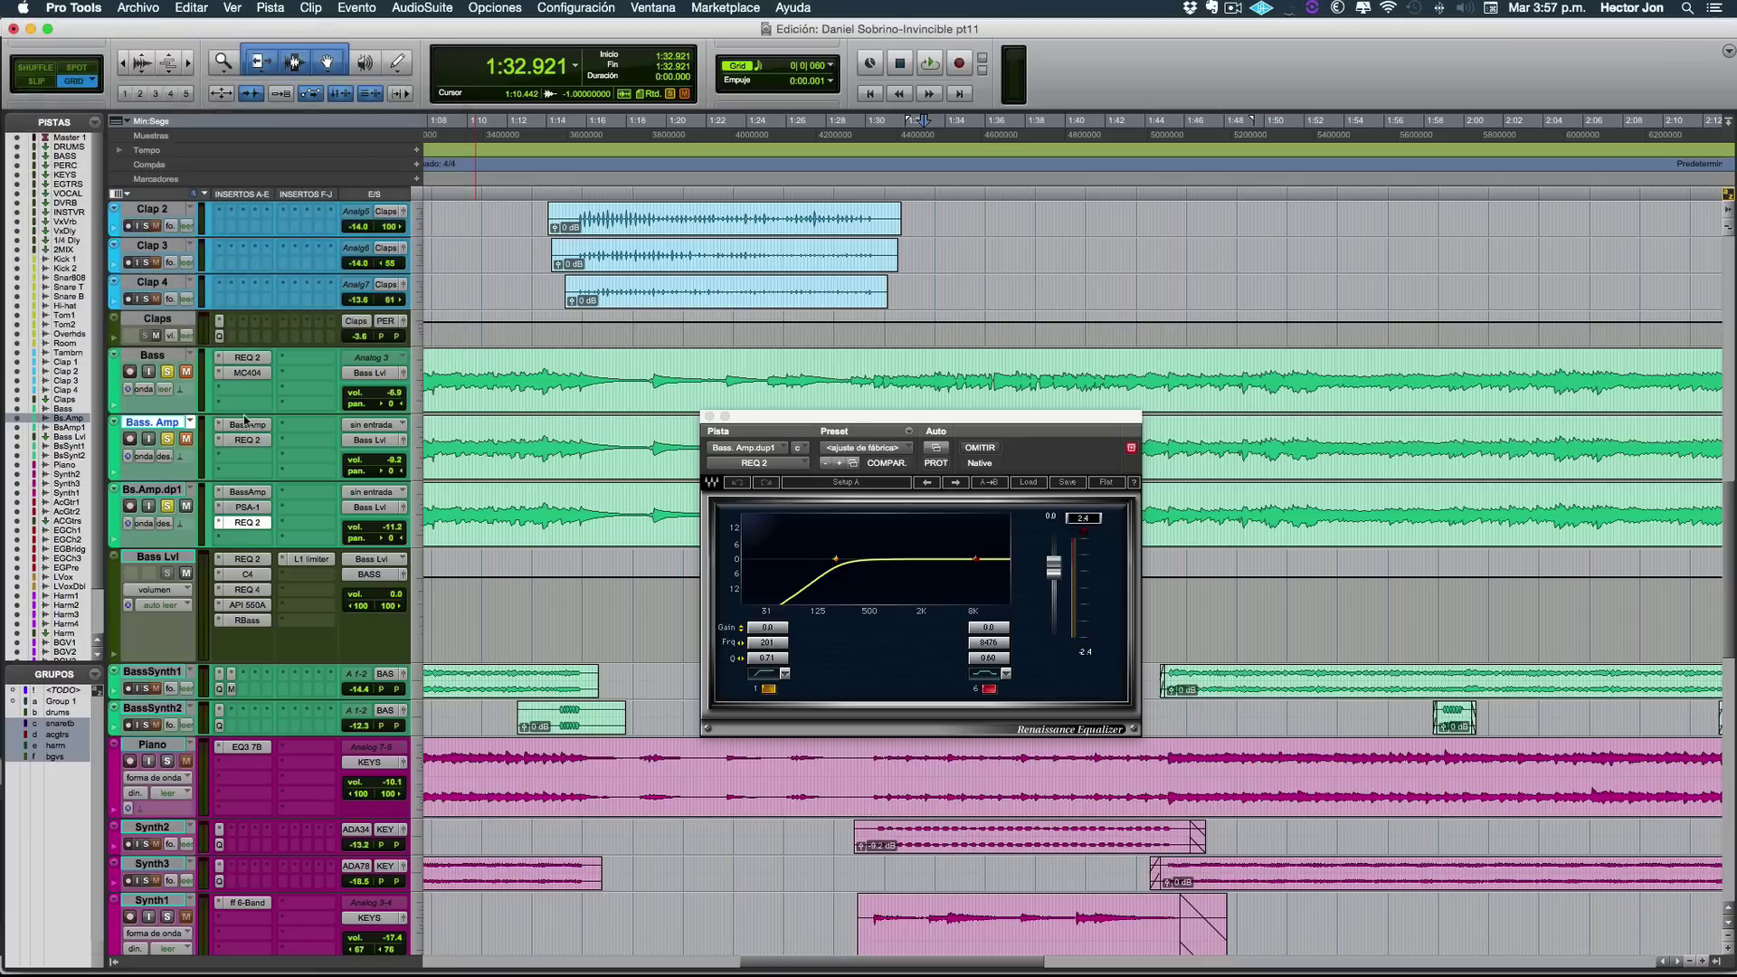
Step: Lower the Bs.Amp.dp1 track's volume to -17.1 dB during playback and replay the passage
key(space)
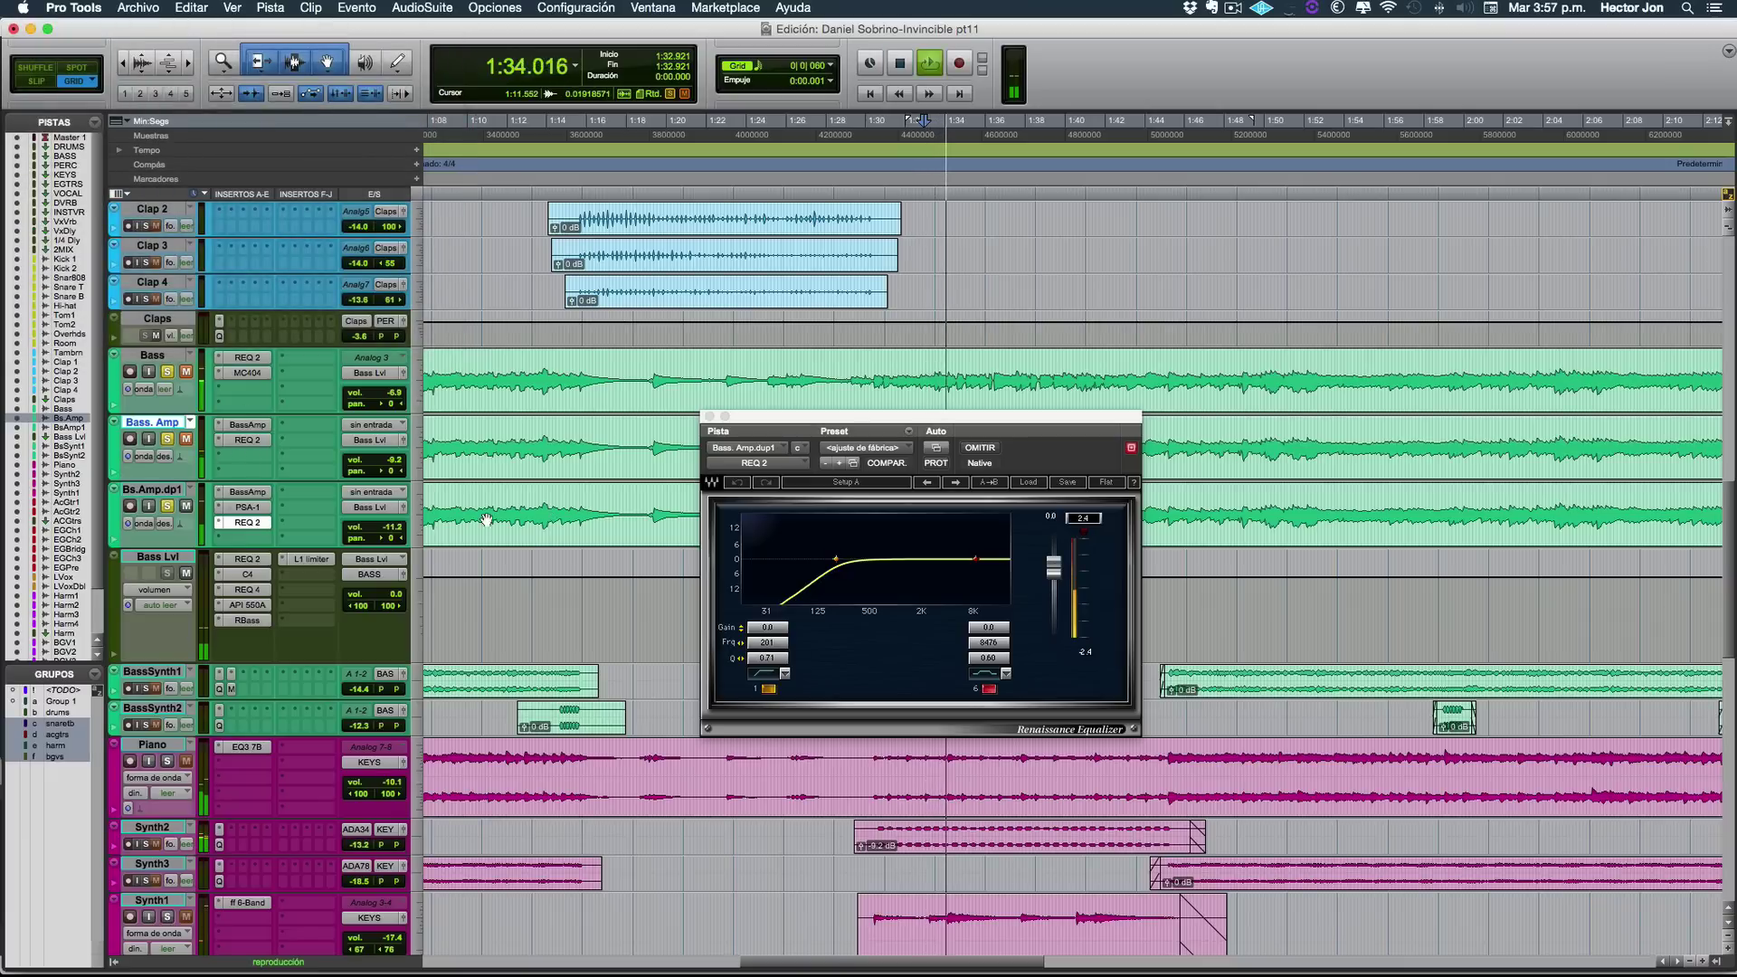
drag(380, 529, 390, 542)
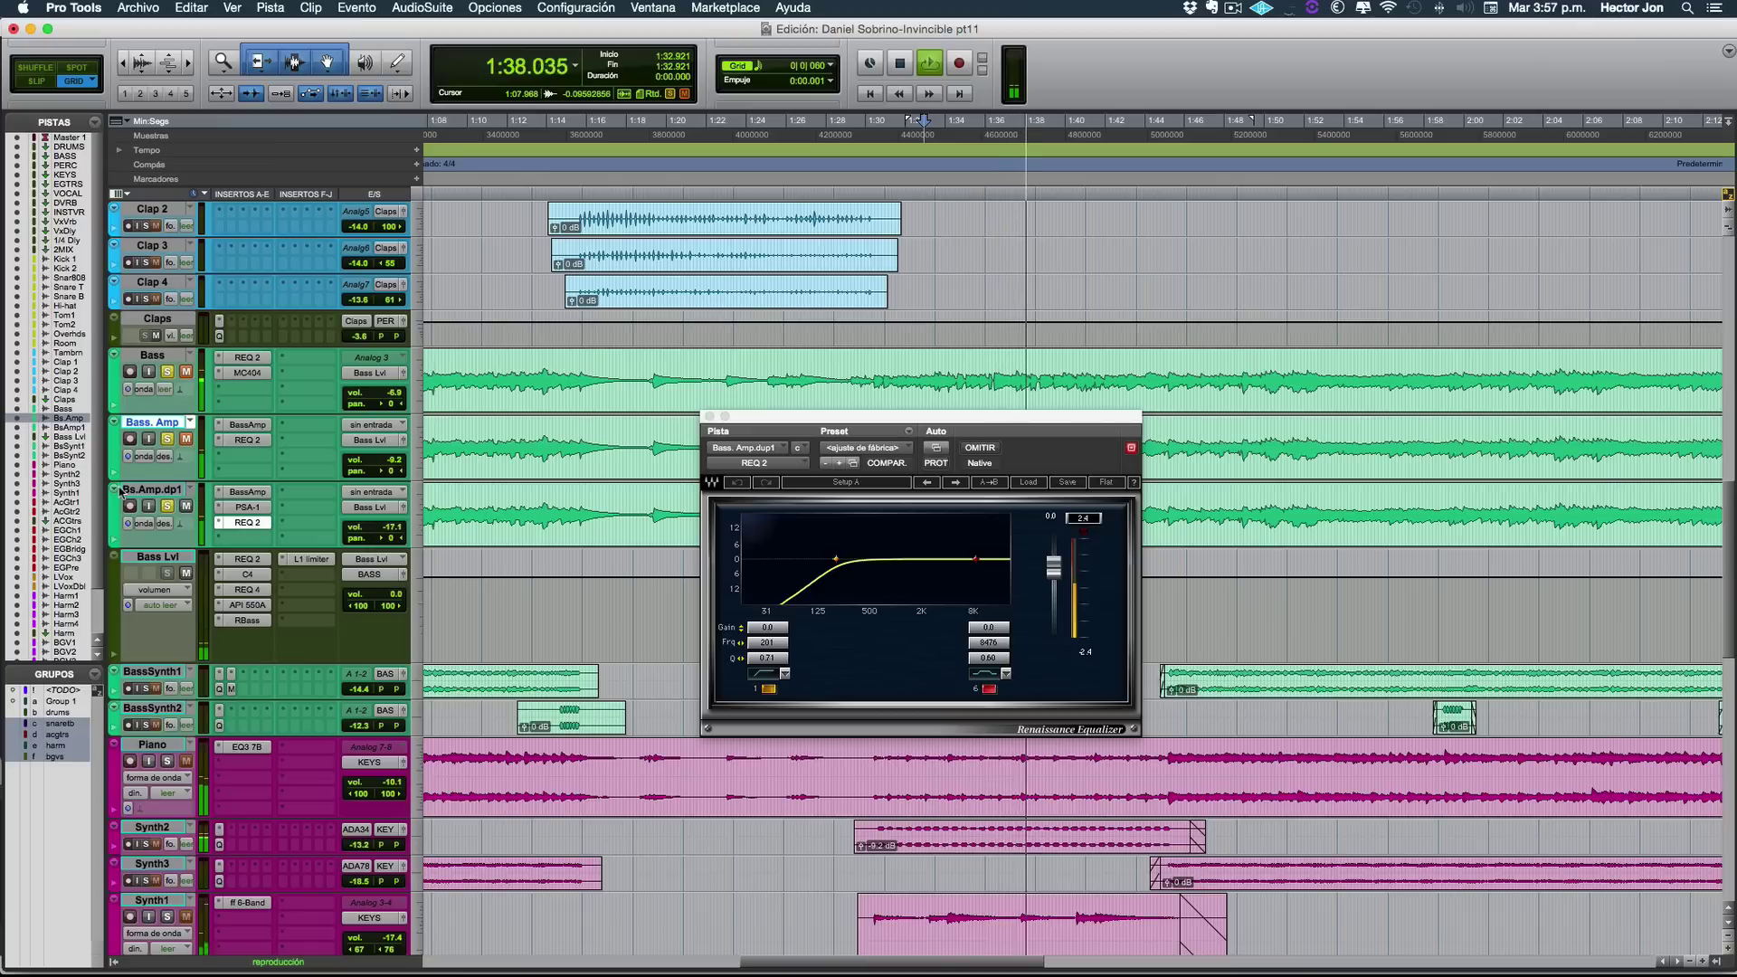
key(space)
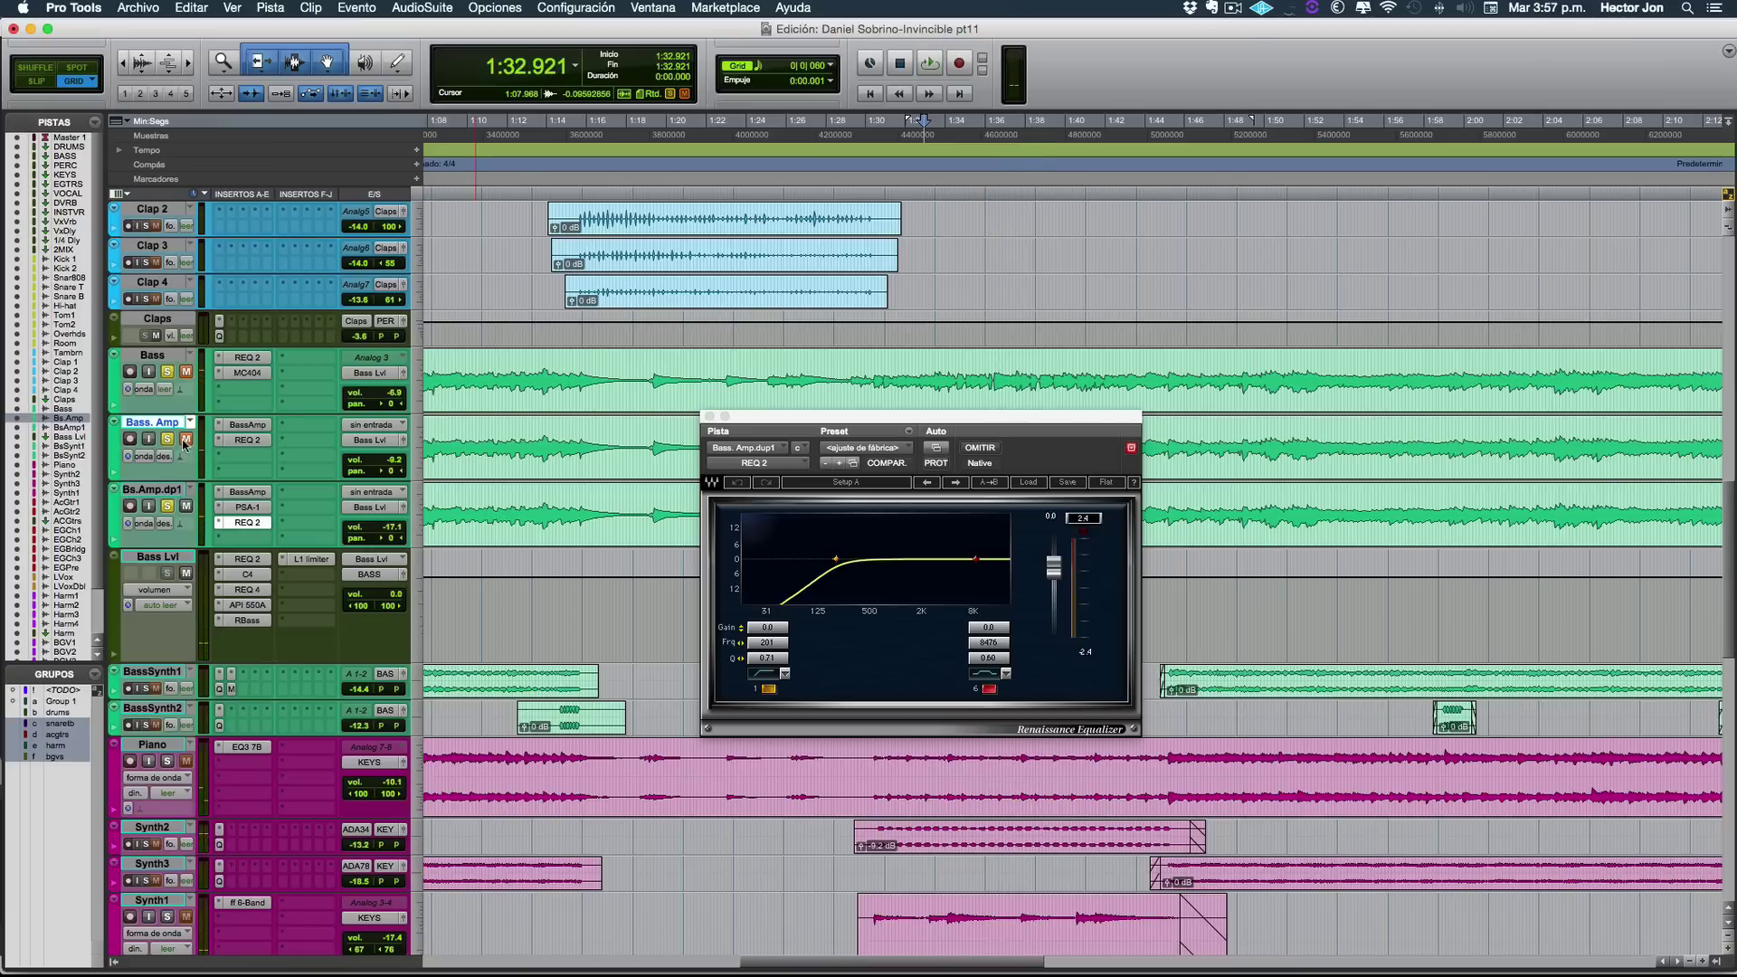
key(space)
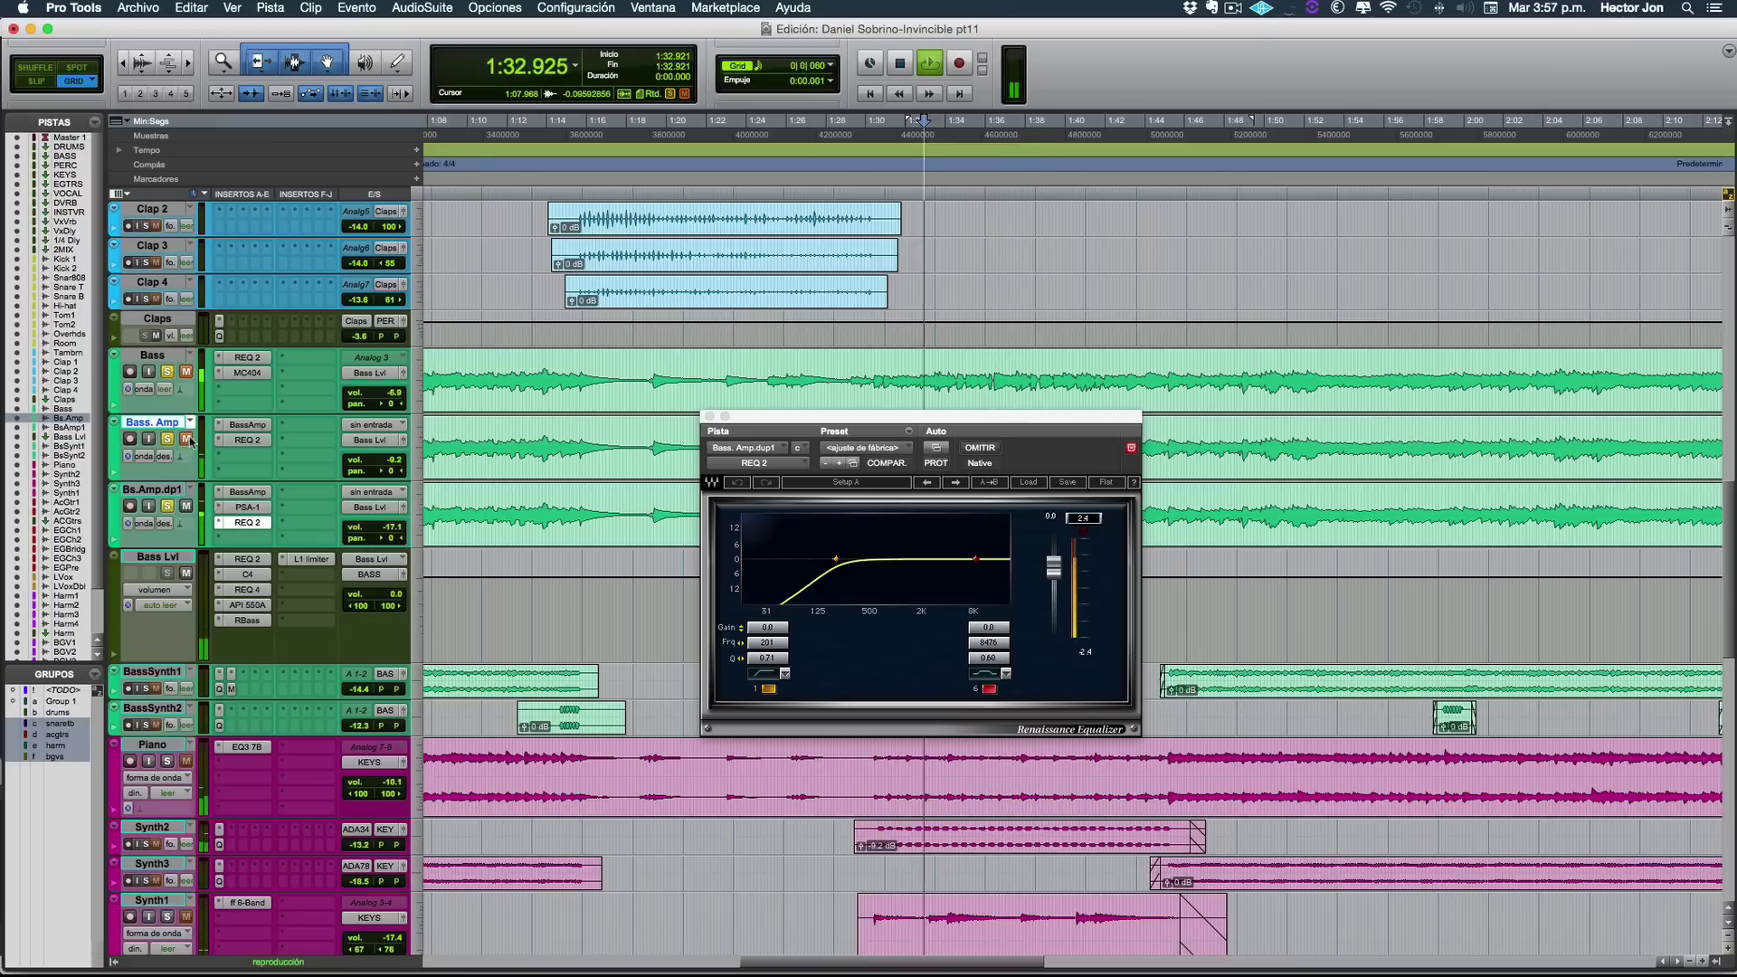
key(space)
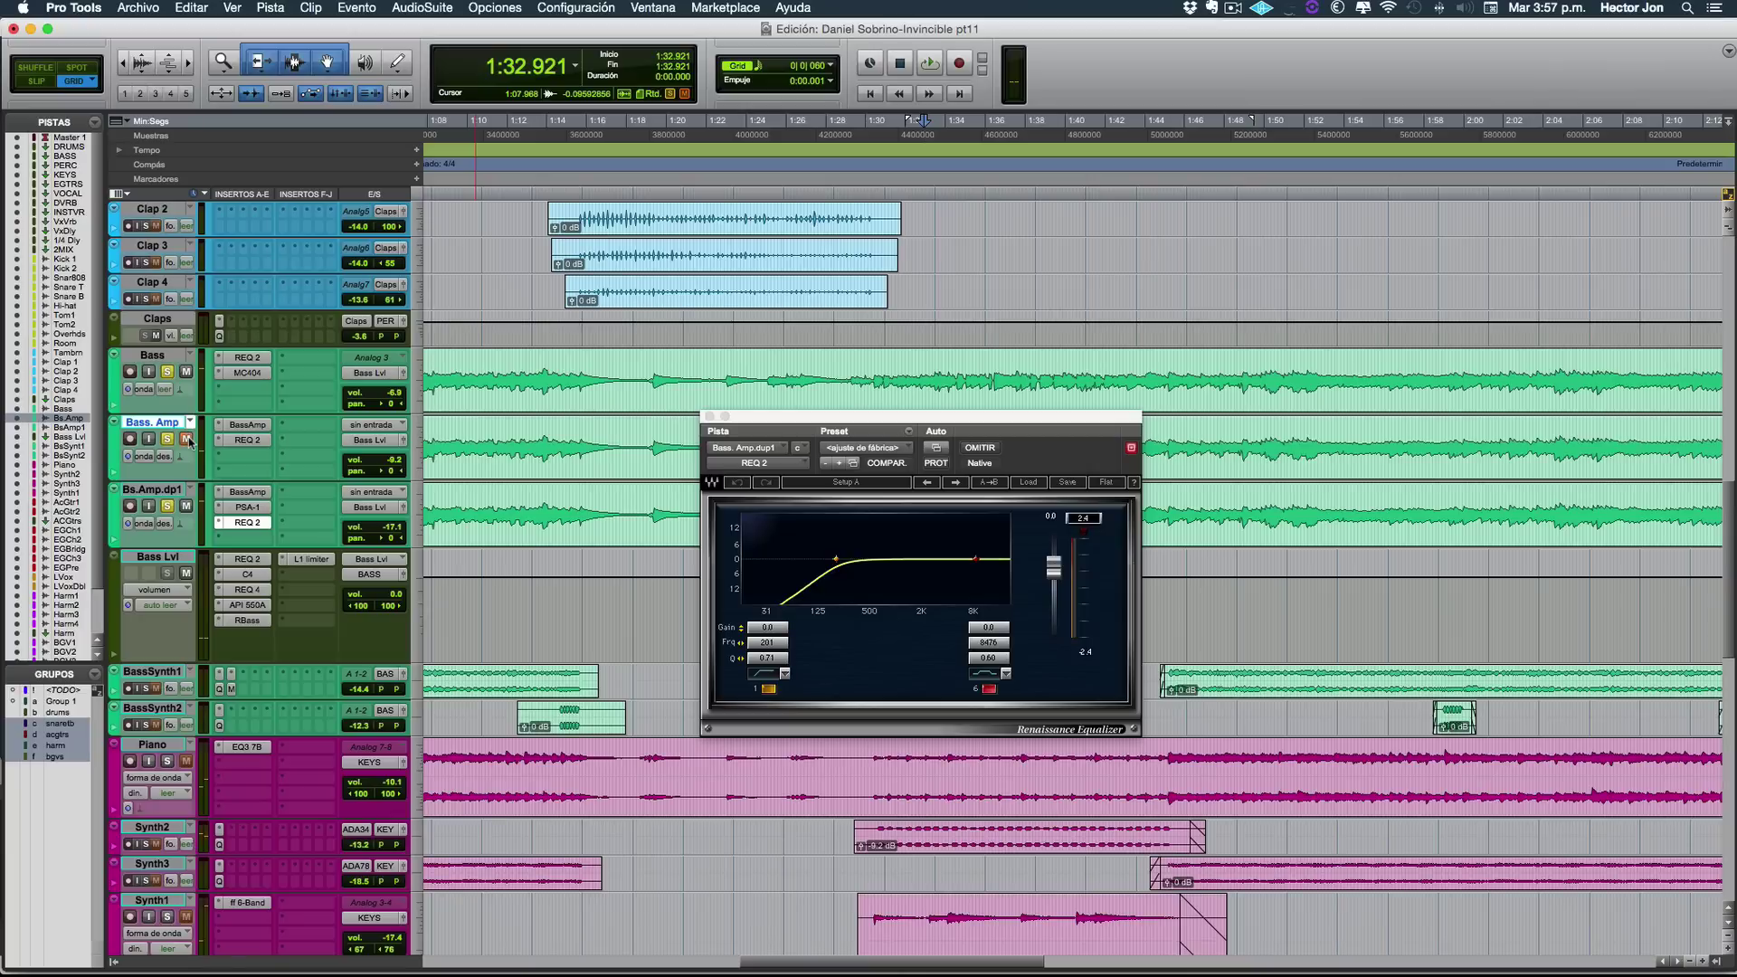
Step: Play the passage with all three bass tracks blended, stop, and close the Bs.Amp.dp1 REQ 2 window
key(space)
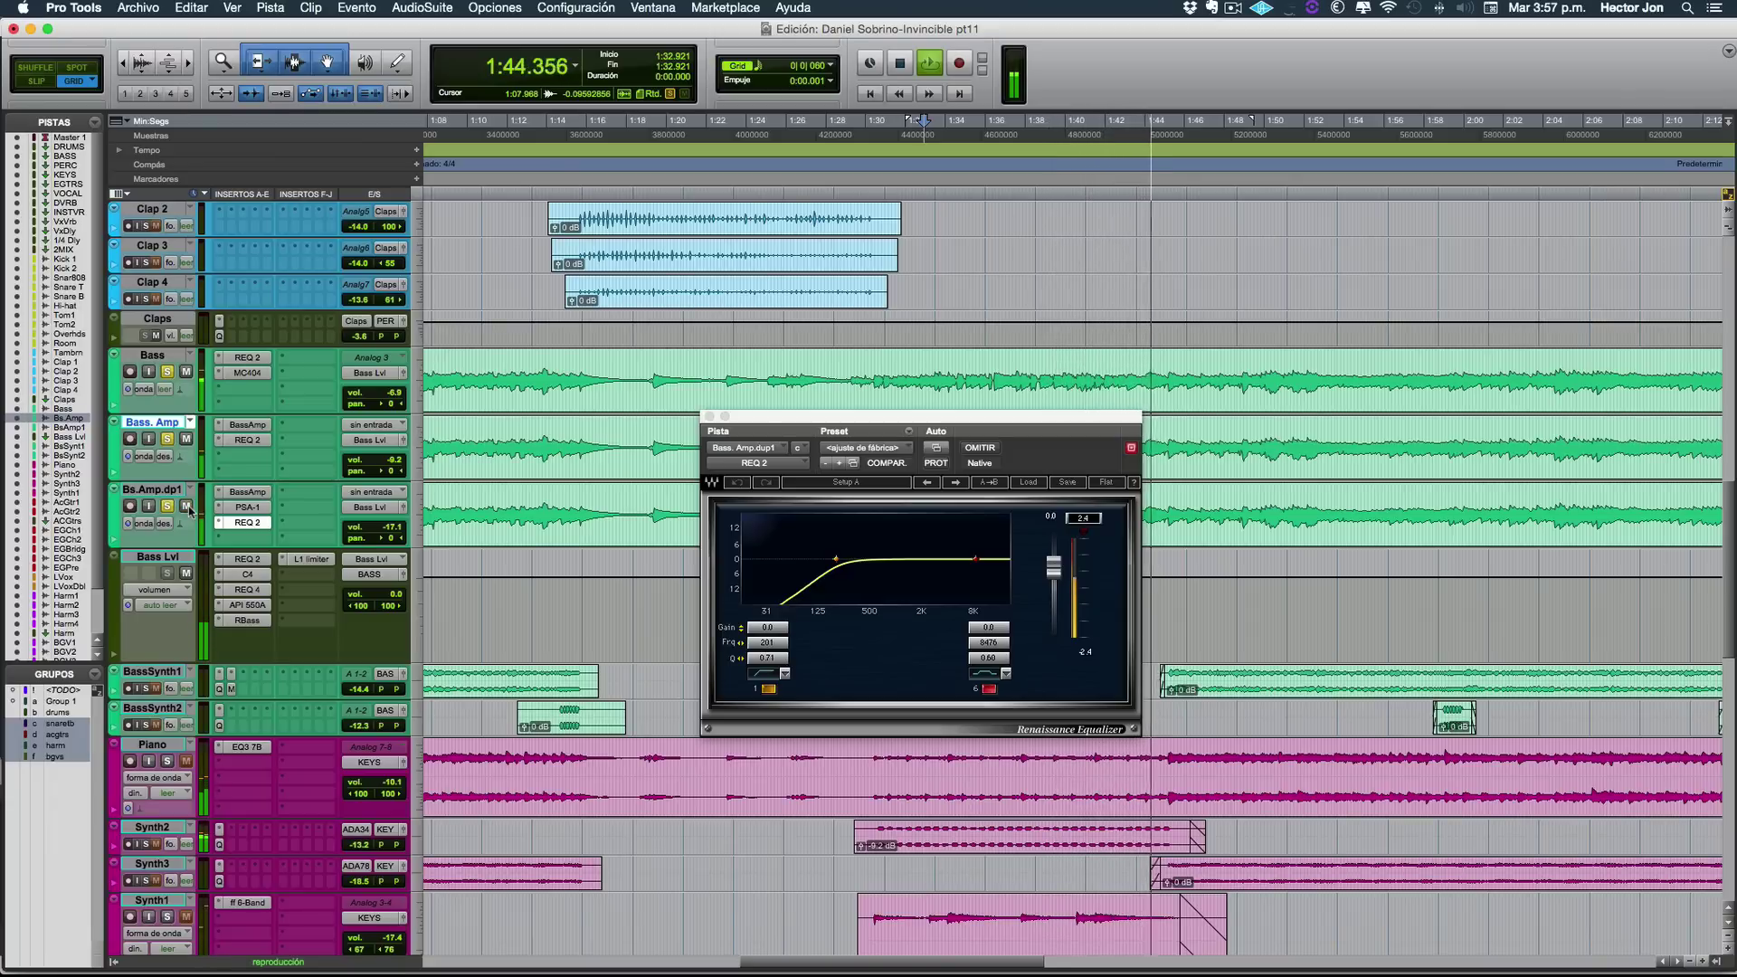
key(space)
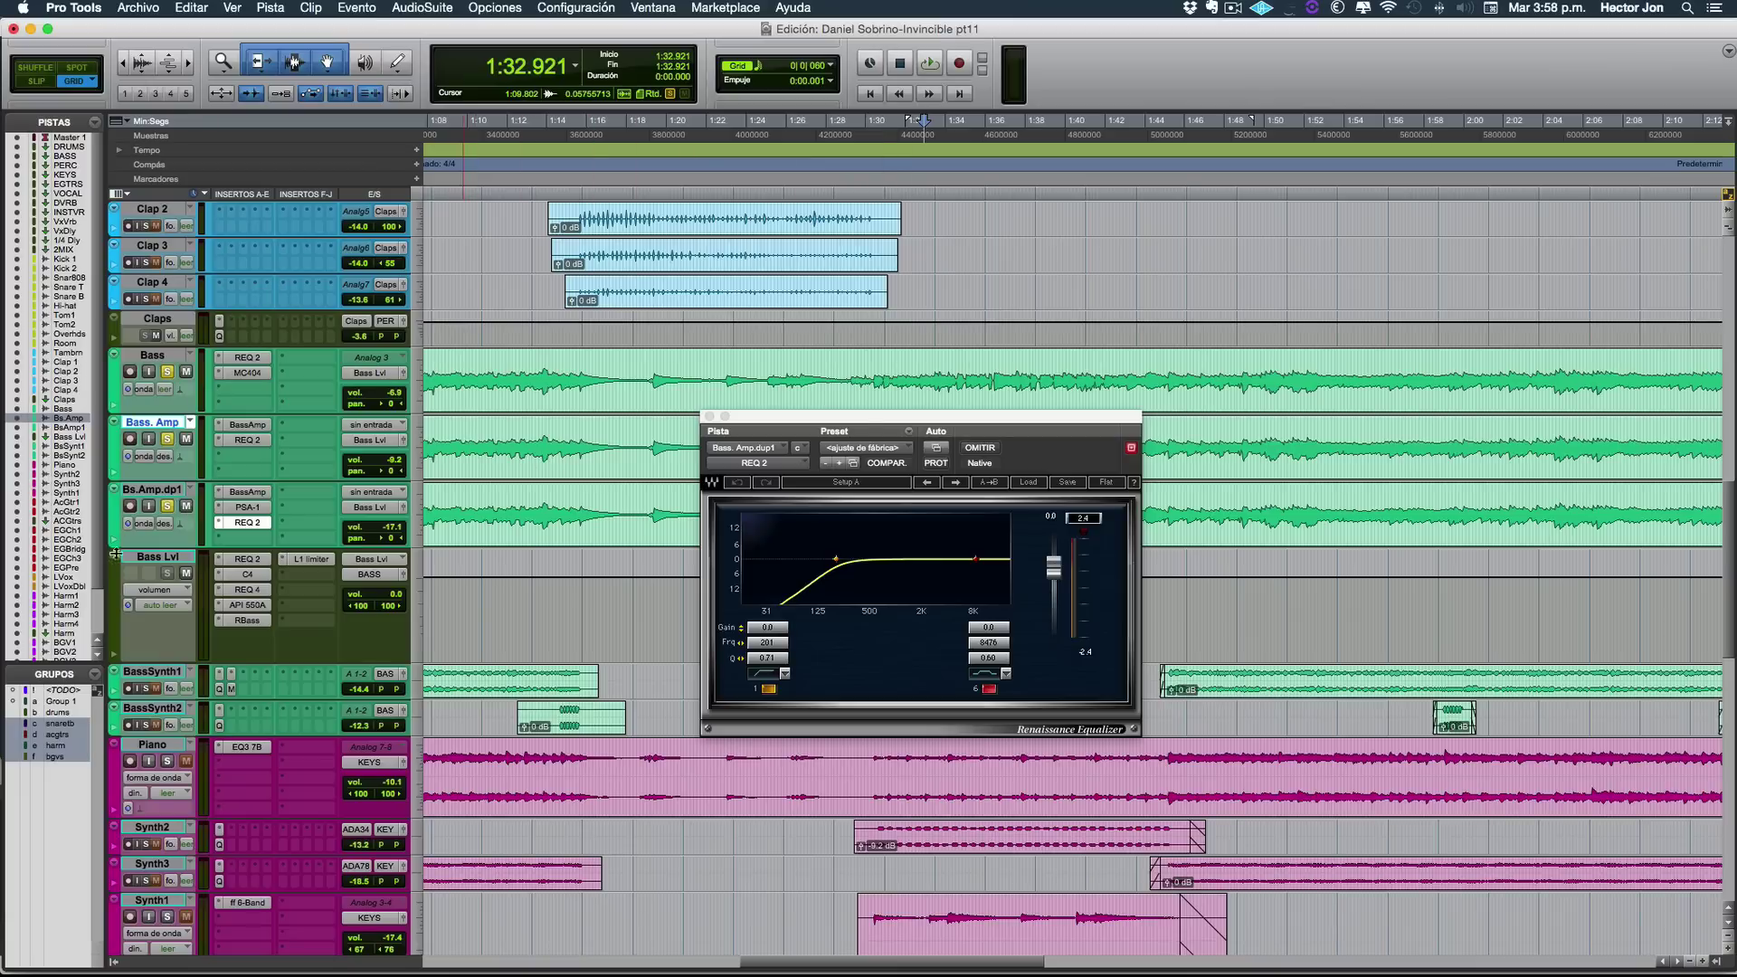
click(710, 417)
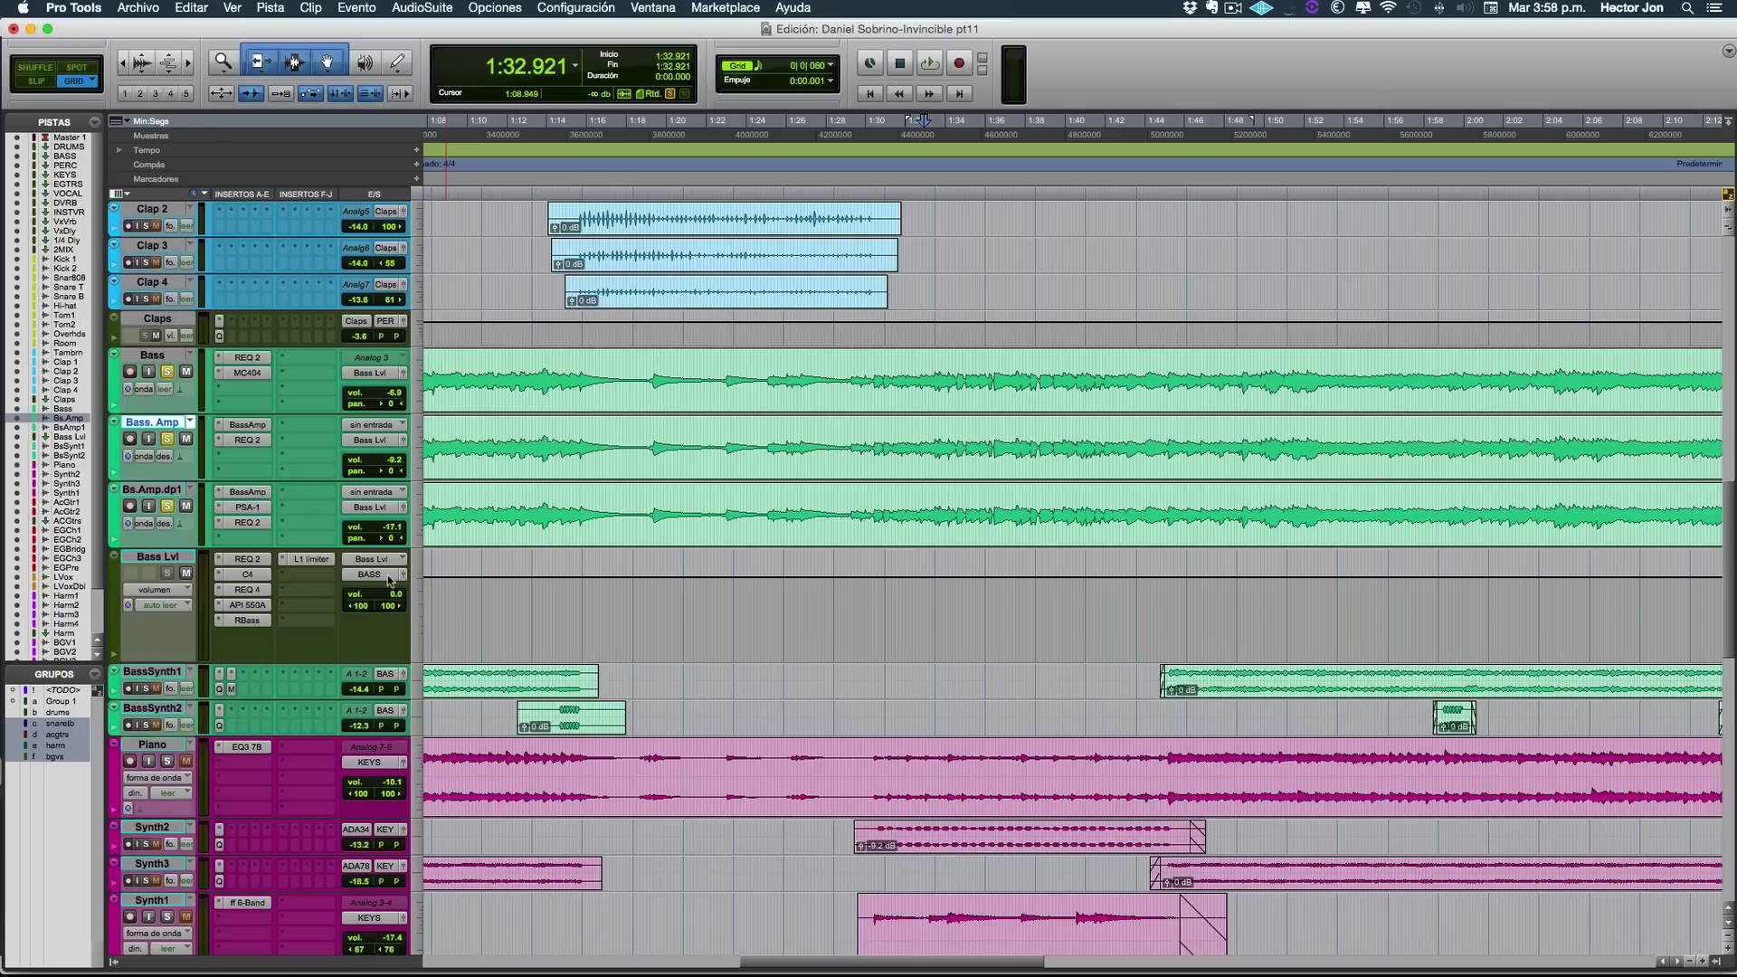
Step: Open the REQ 2 on the Bass Lvl track and examine its low-end curve while playing the passage
click(233, 561)
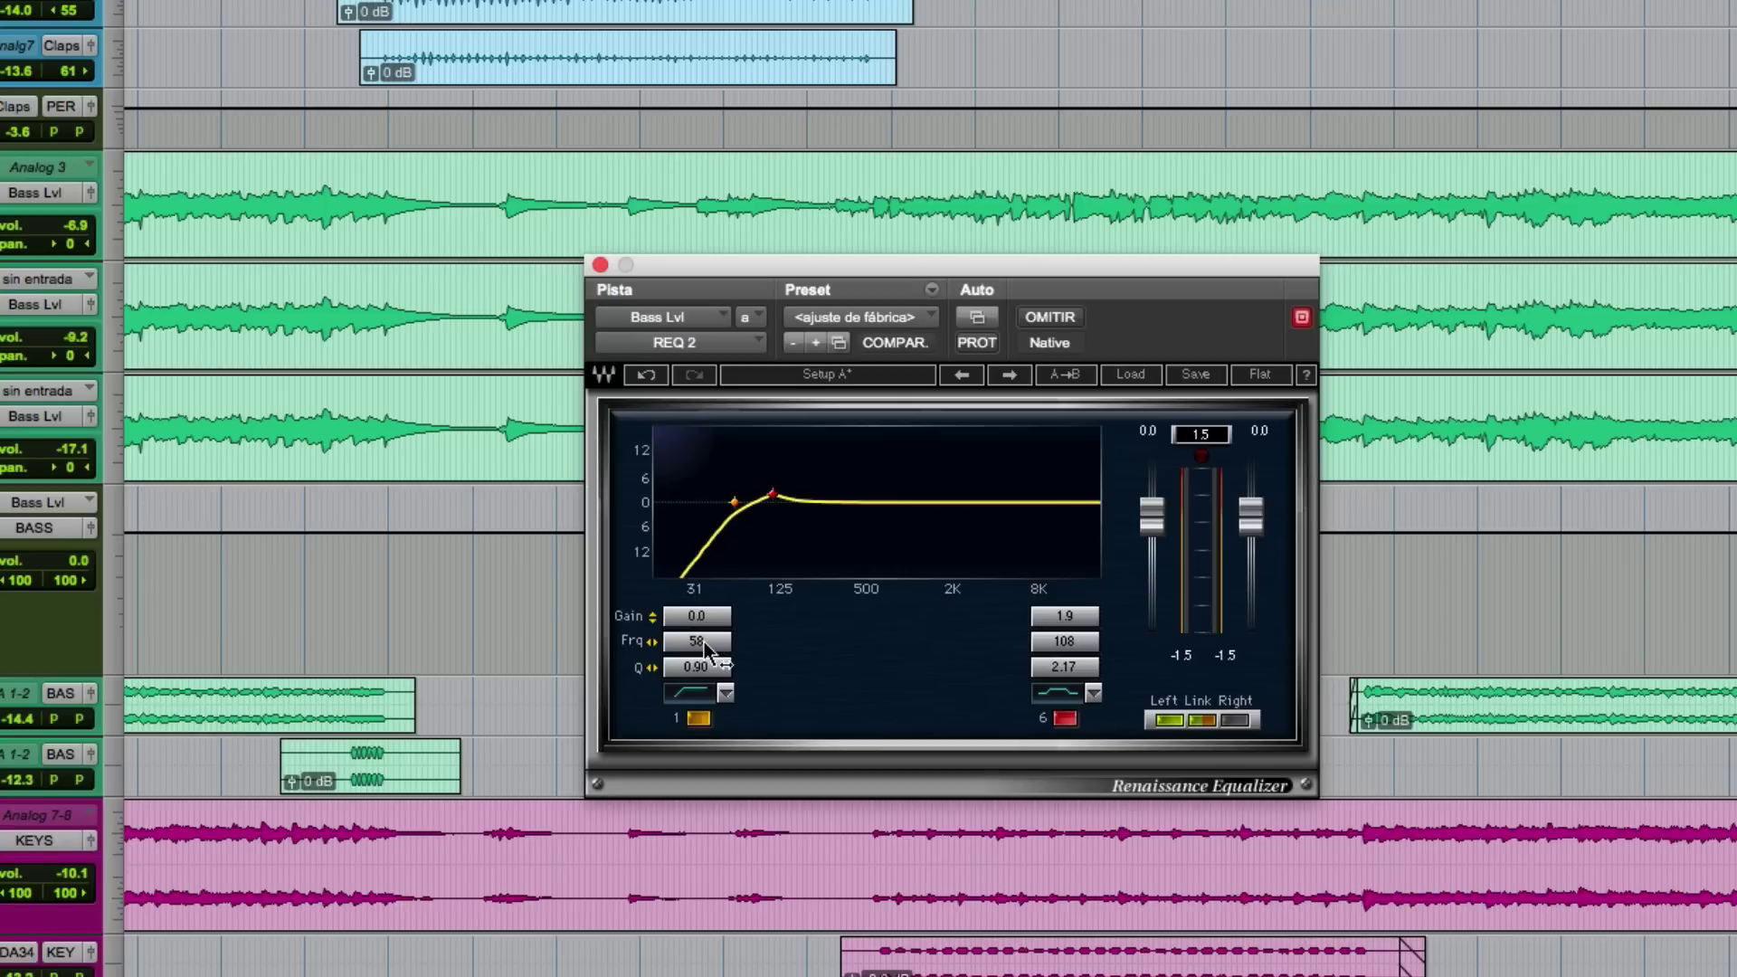
scroll(163, 365, up, 3)
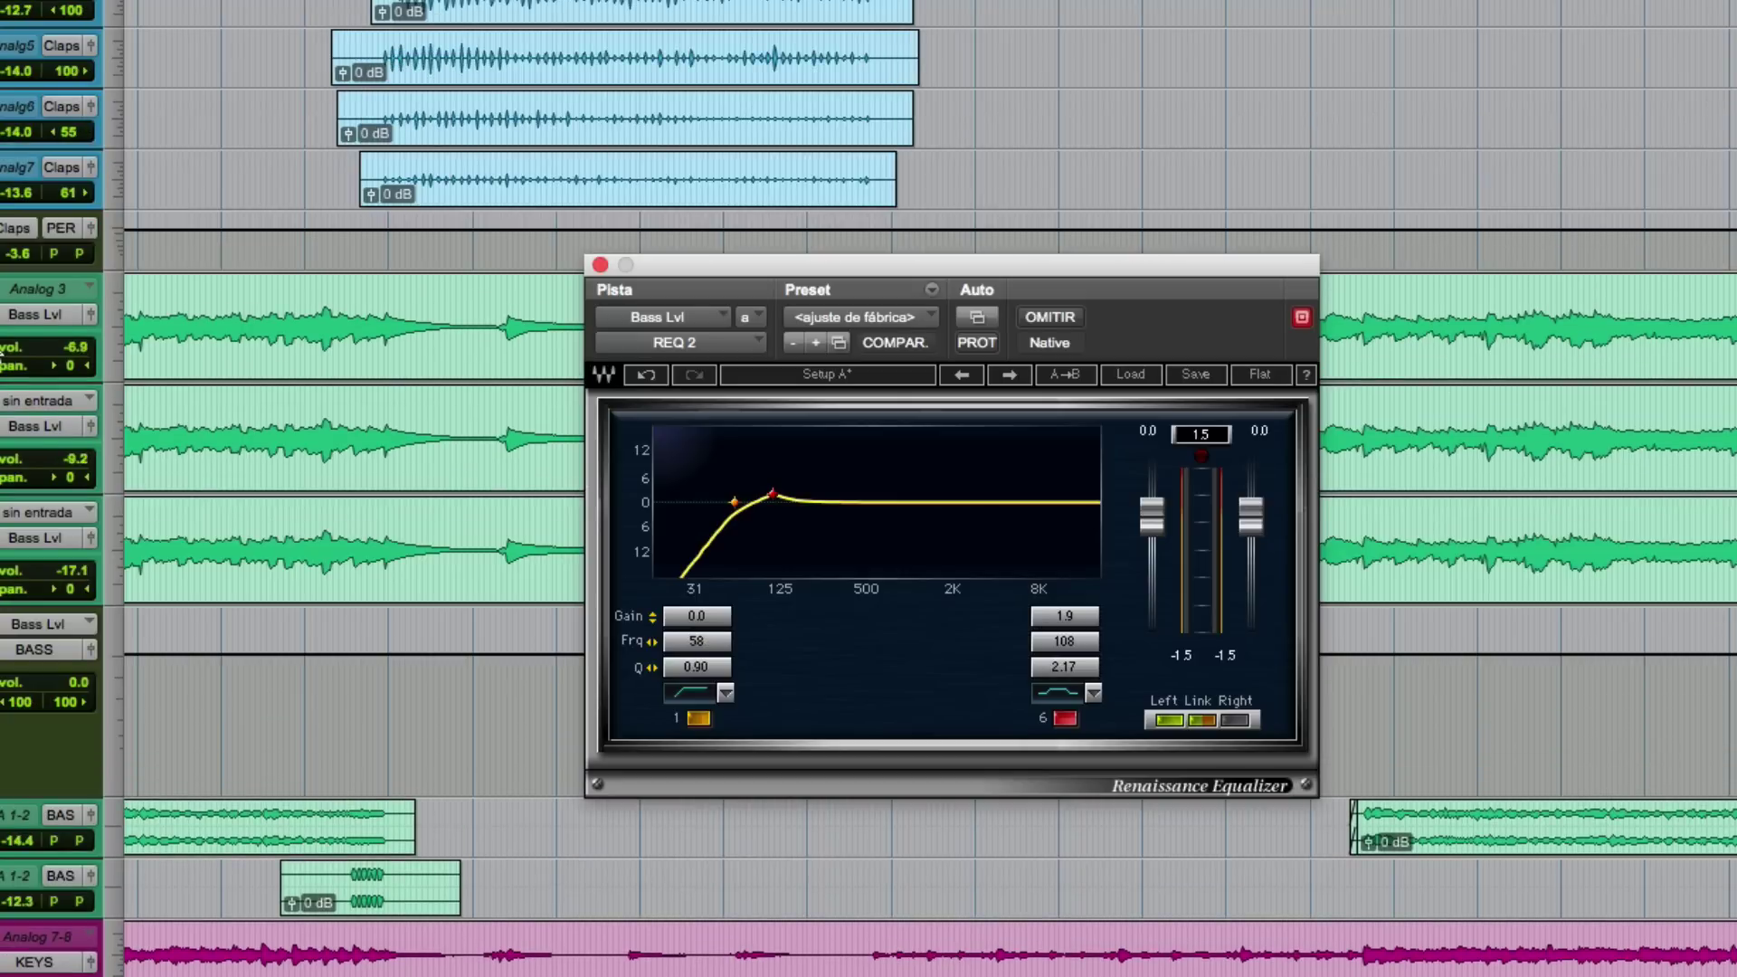
scroll(2, 358, up, 15)
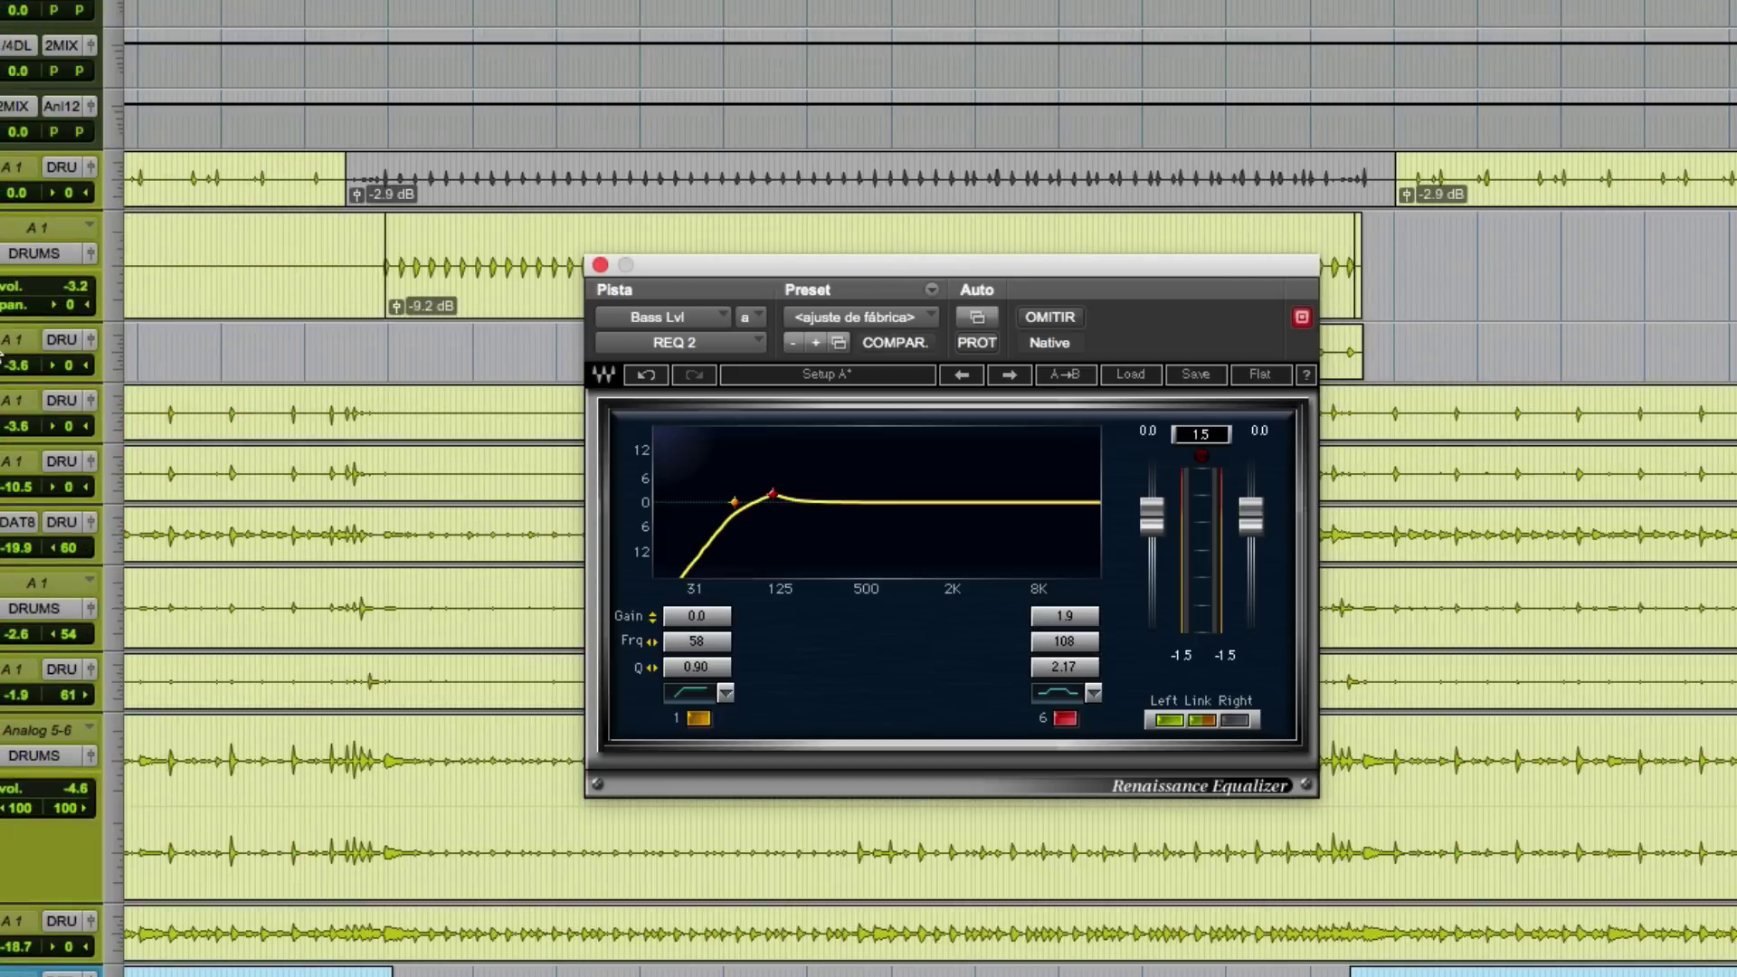
scroll(272, 543, down, 20)
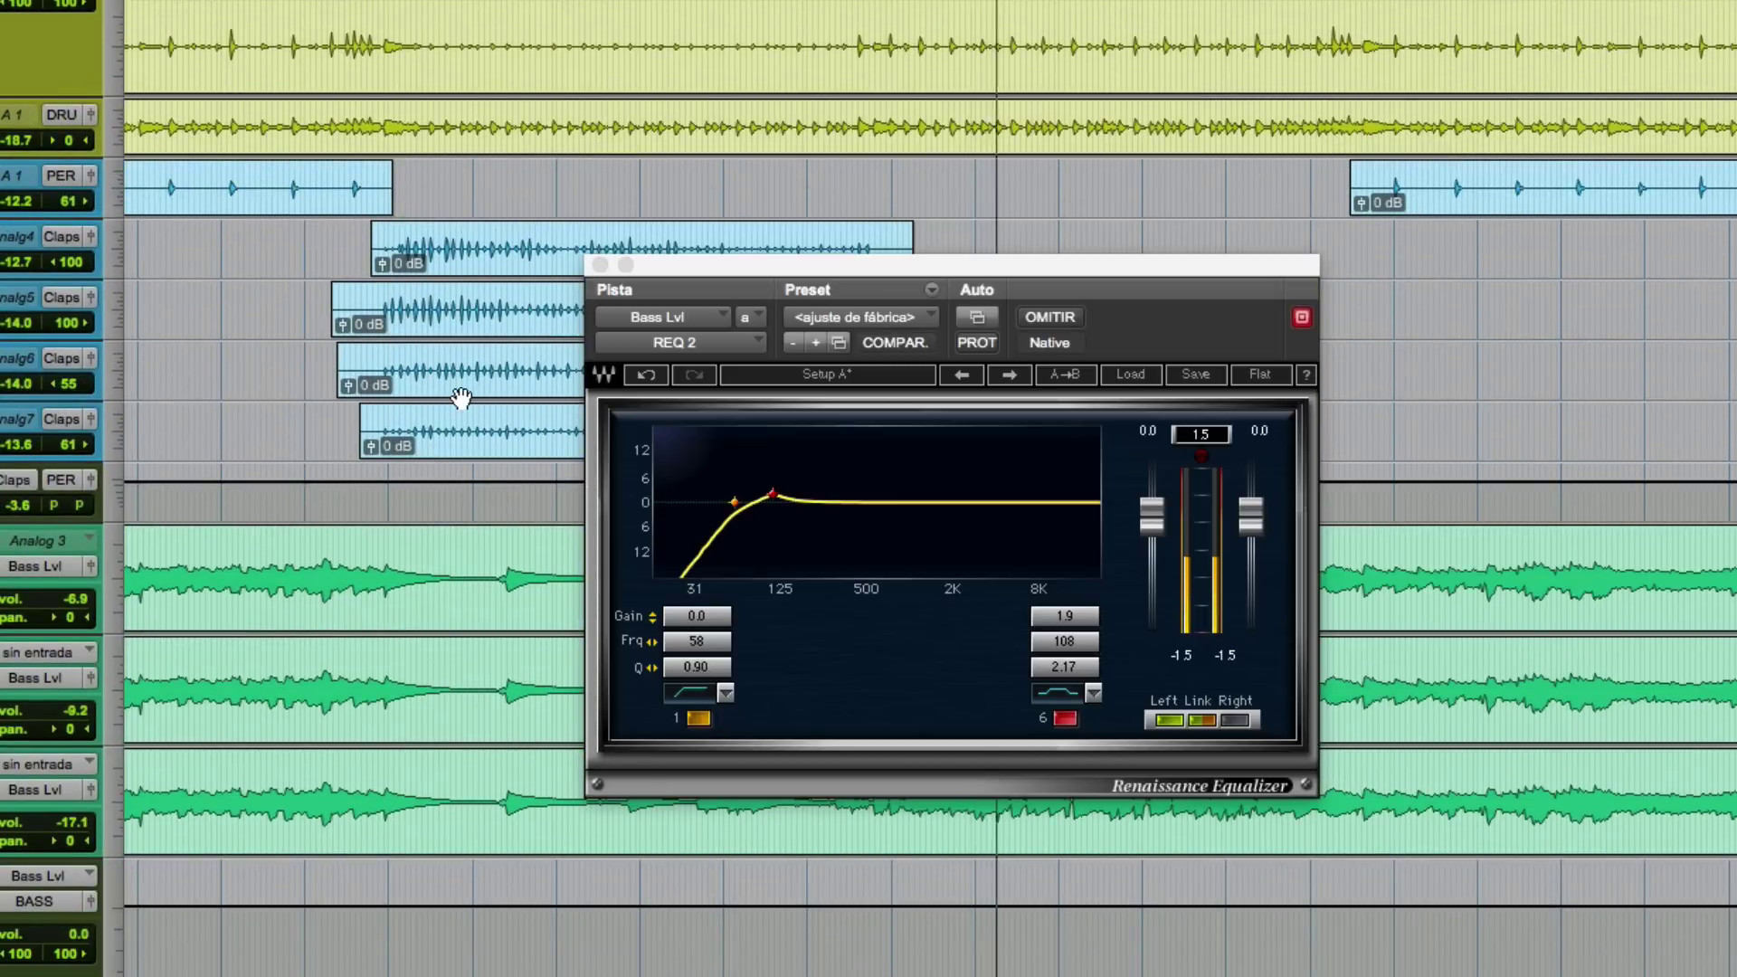
scroll(461, 398, up, 5)
scroll(460, 398, up, 8)
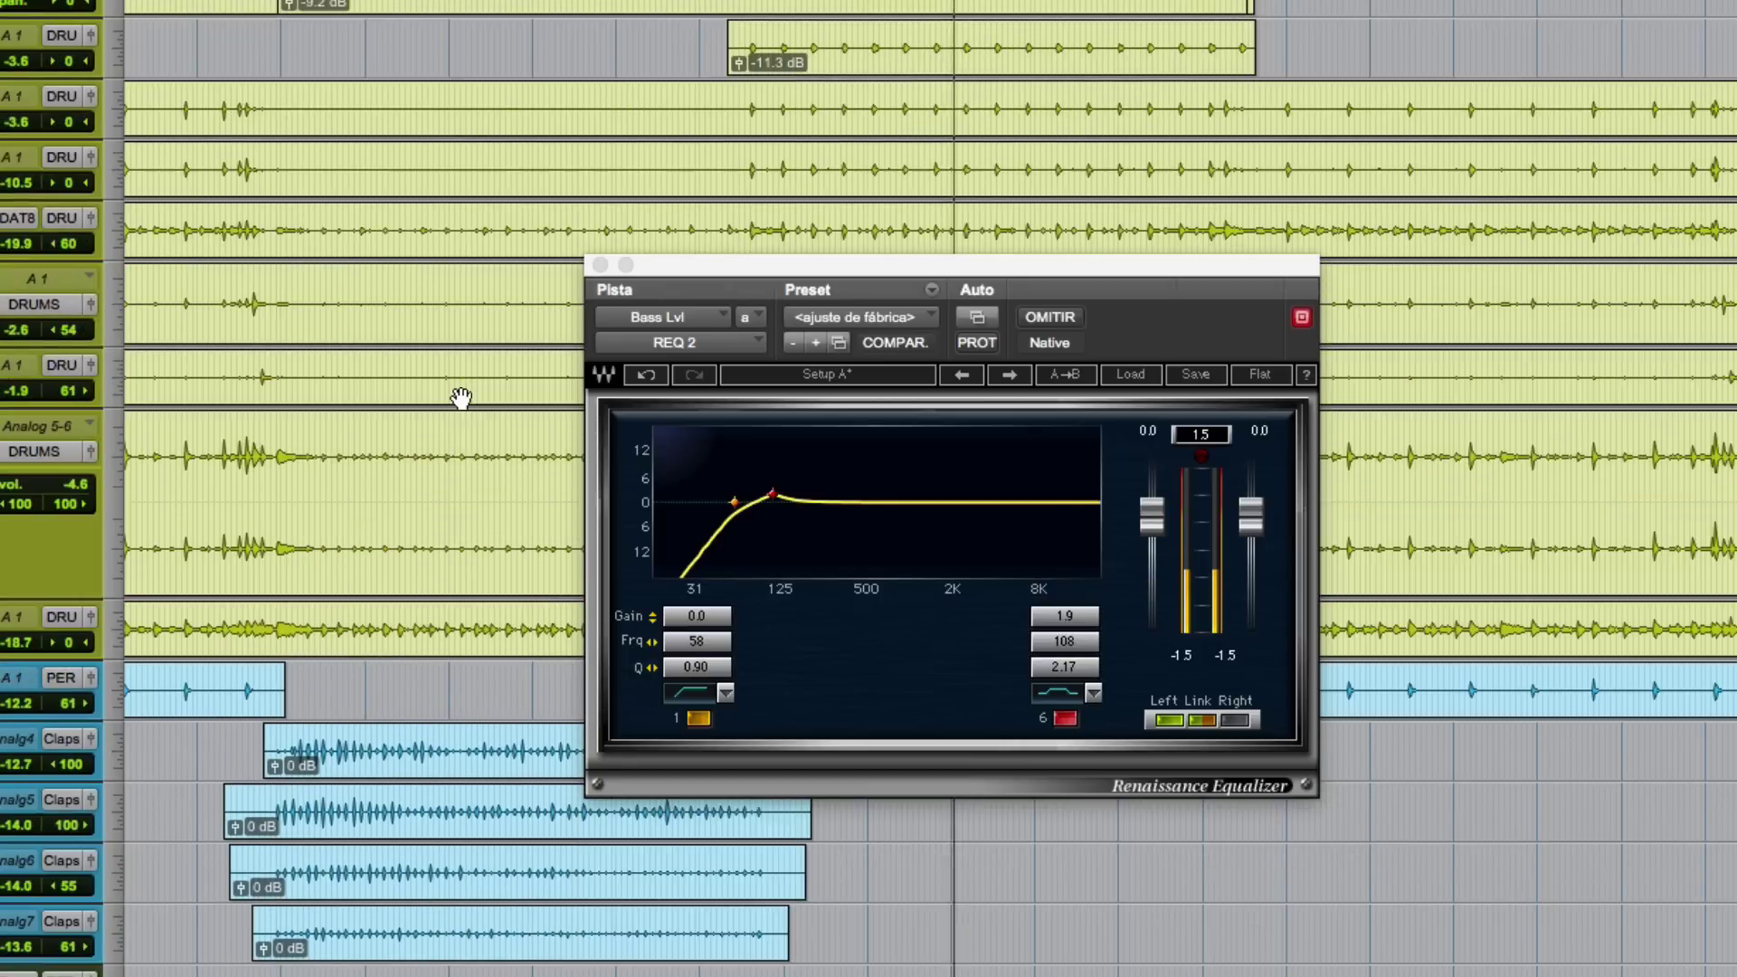
scroll(460, 398, down, 2)
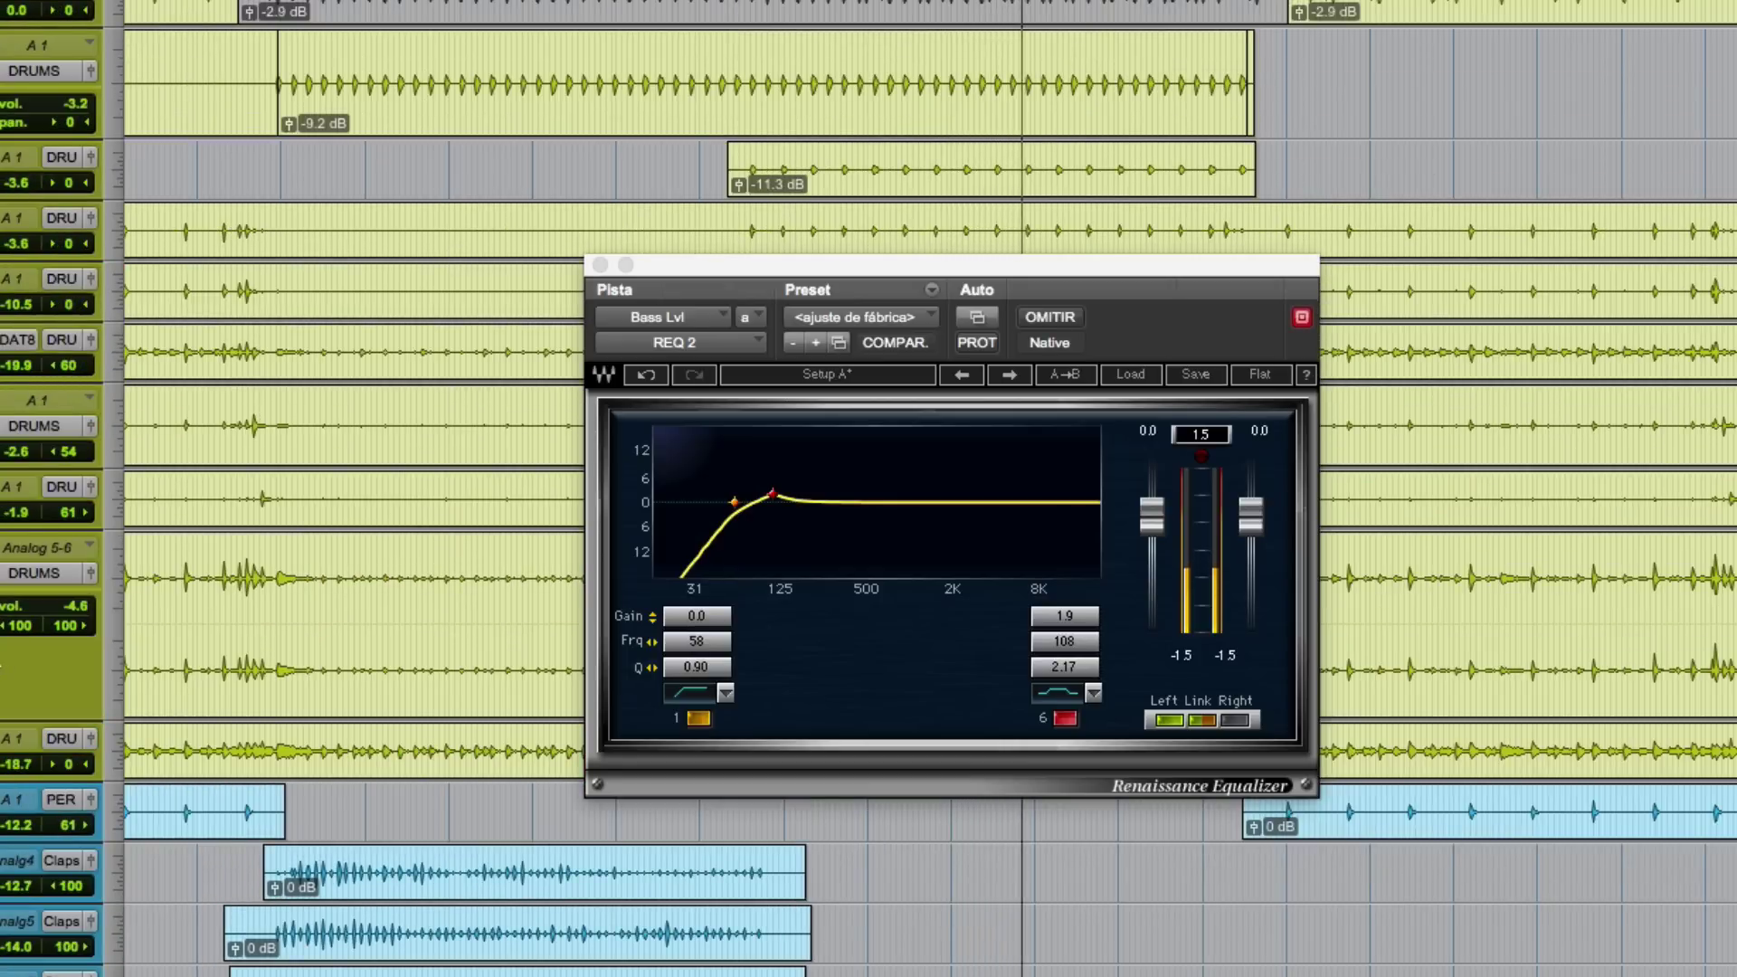
Step: Compare playback with the Bass Lvl REQ 2 bypassed and active, stop, and close its window
click(1045, 318)
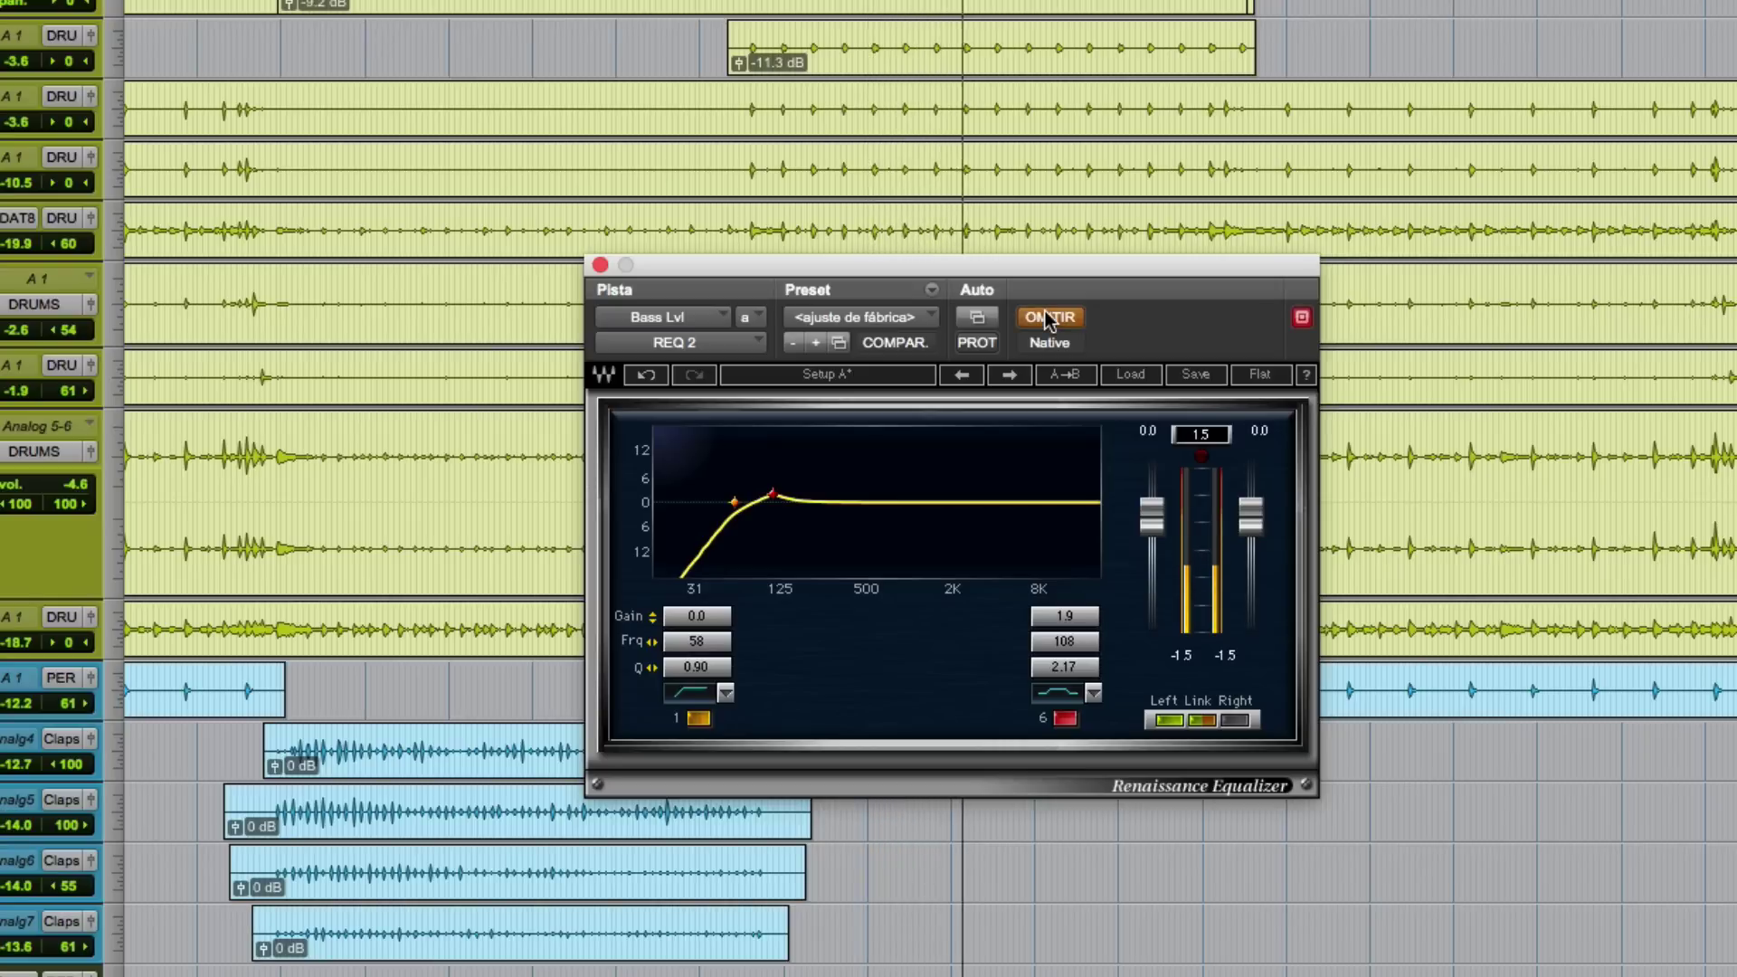
click(1048, 317)
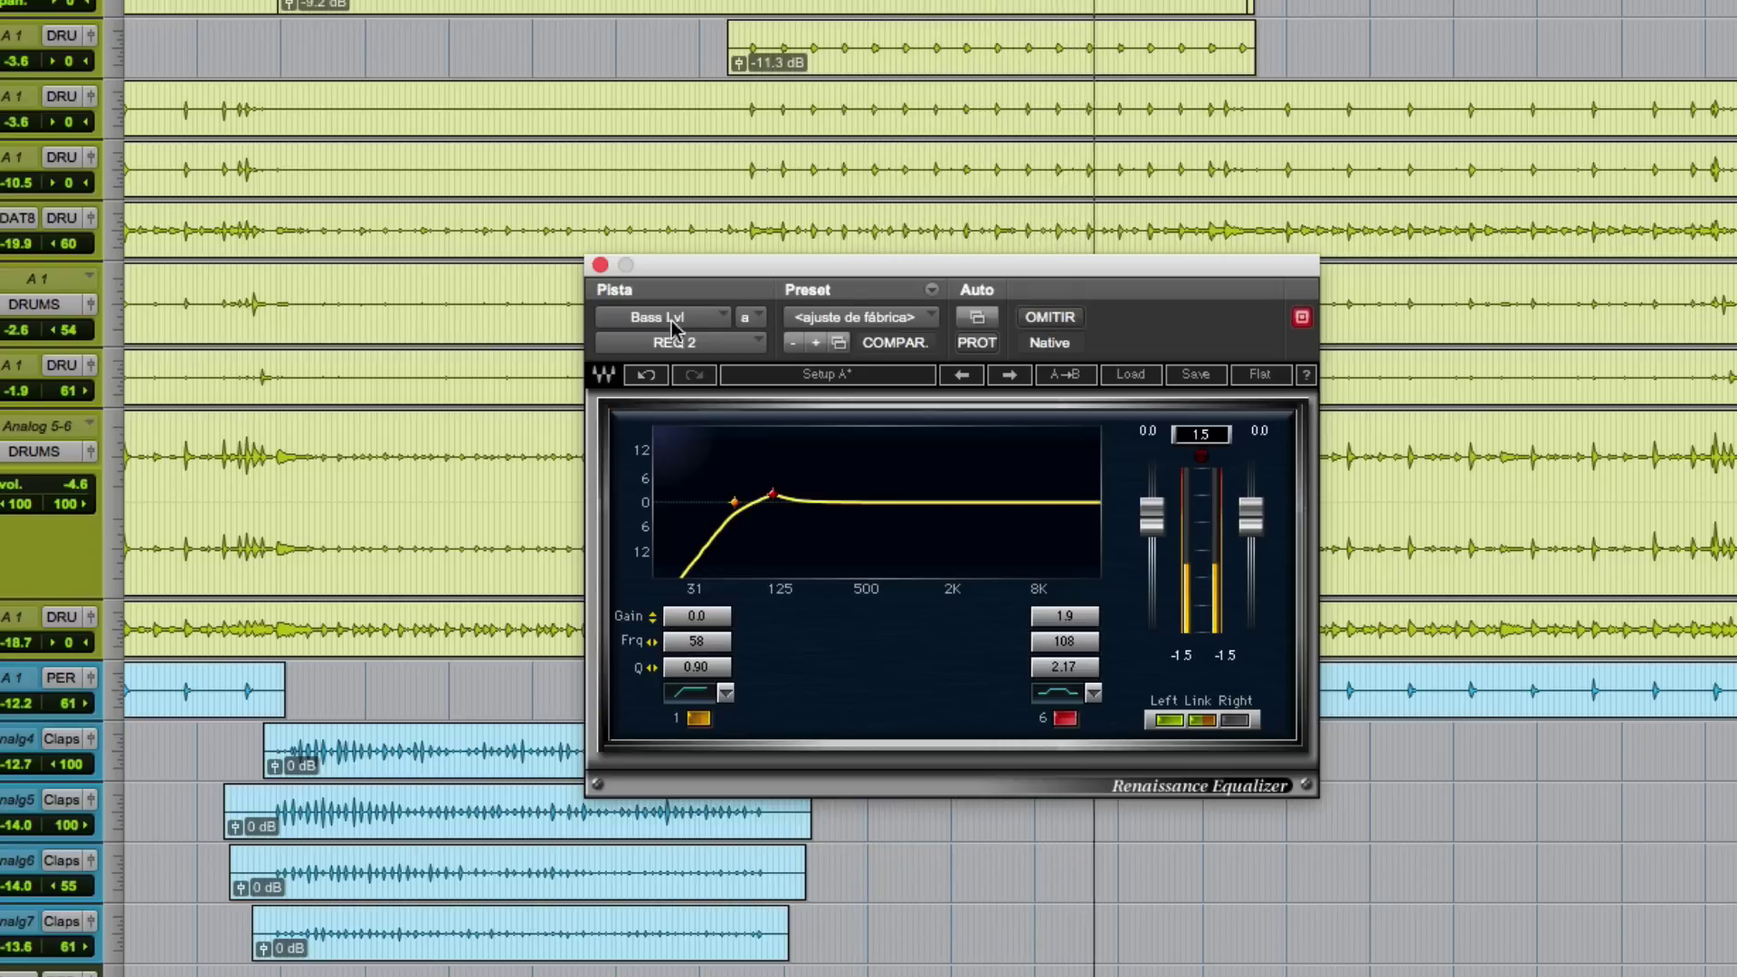
key(space)
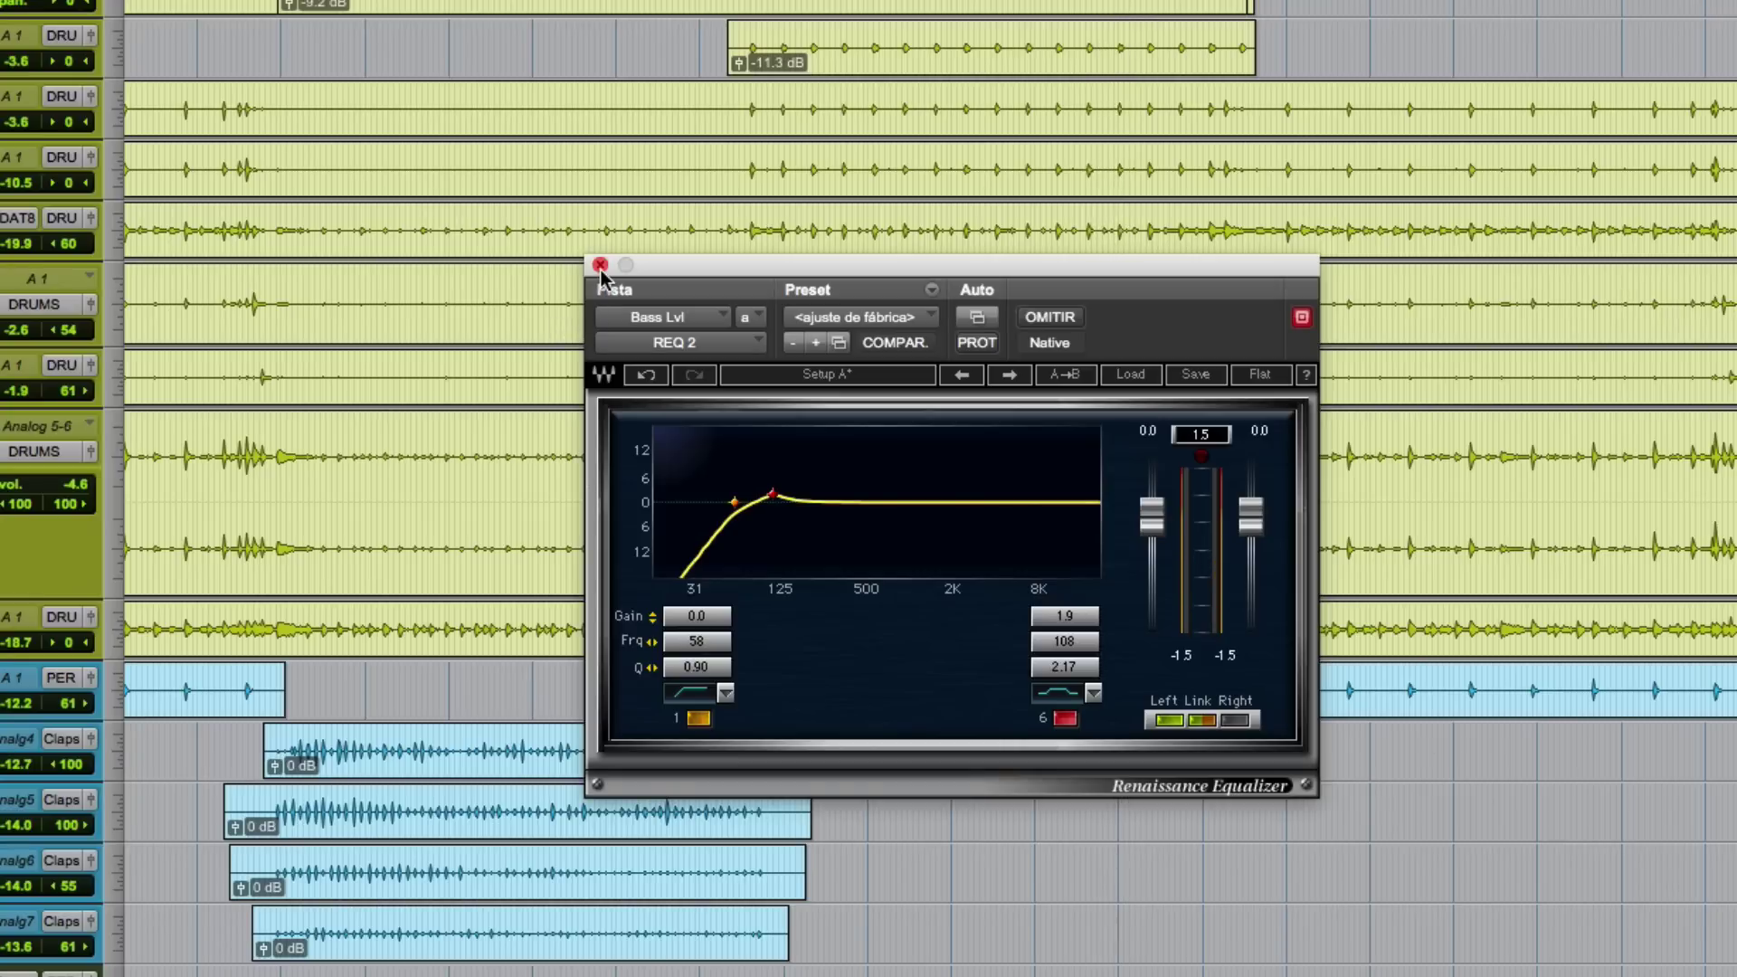
scroll(100, 563, down, 10)
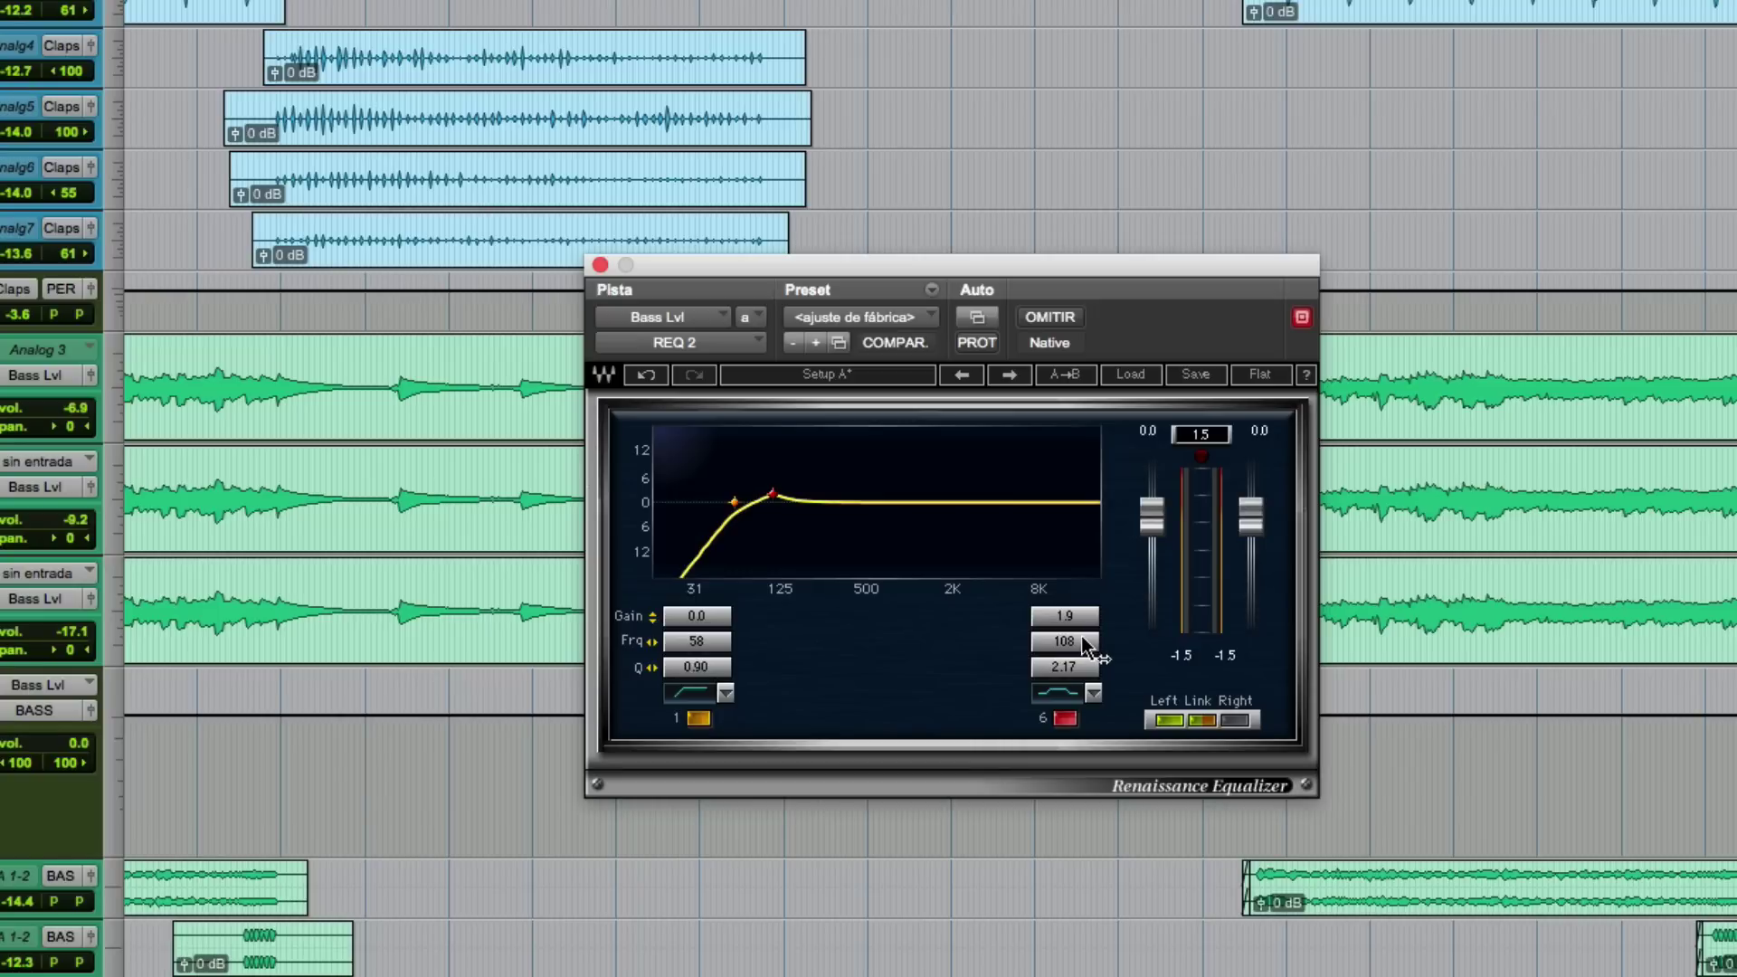
click(600, 265)
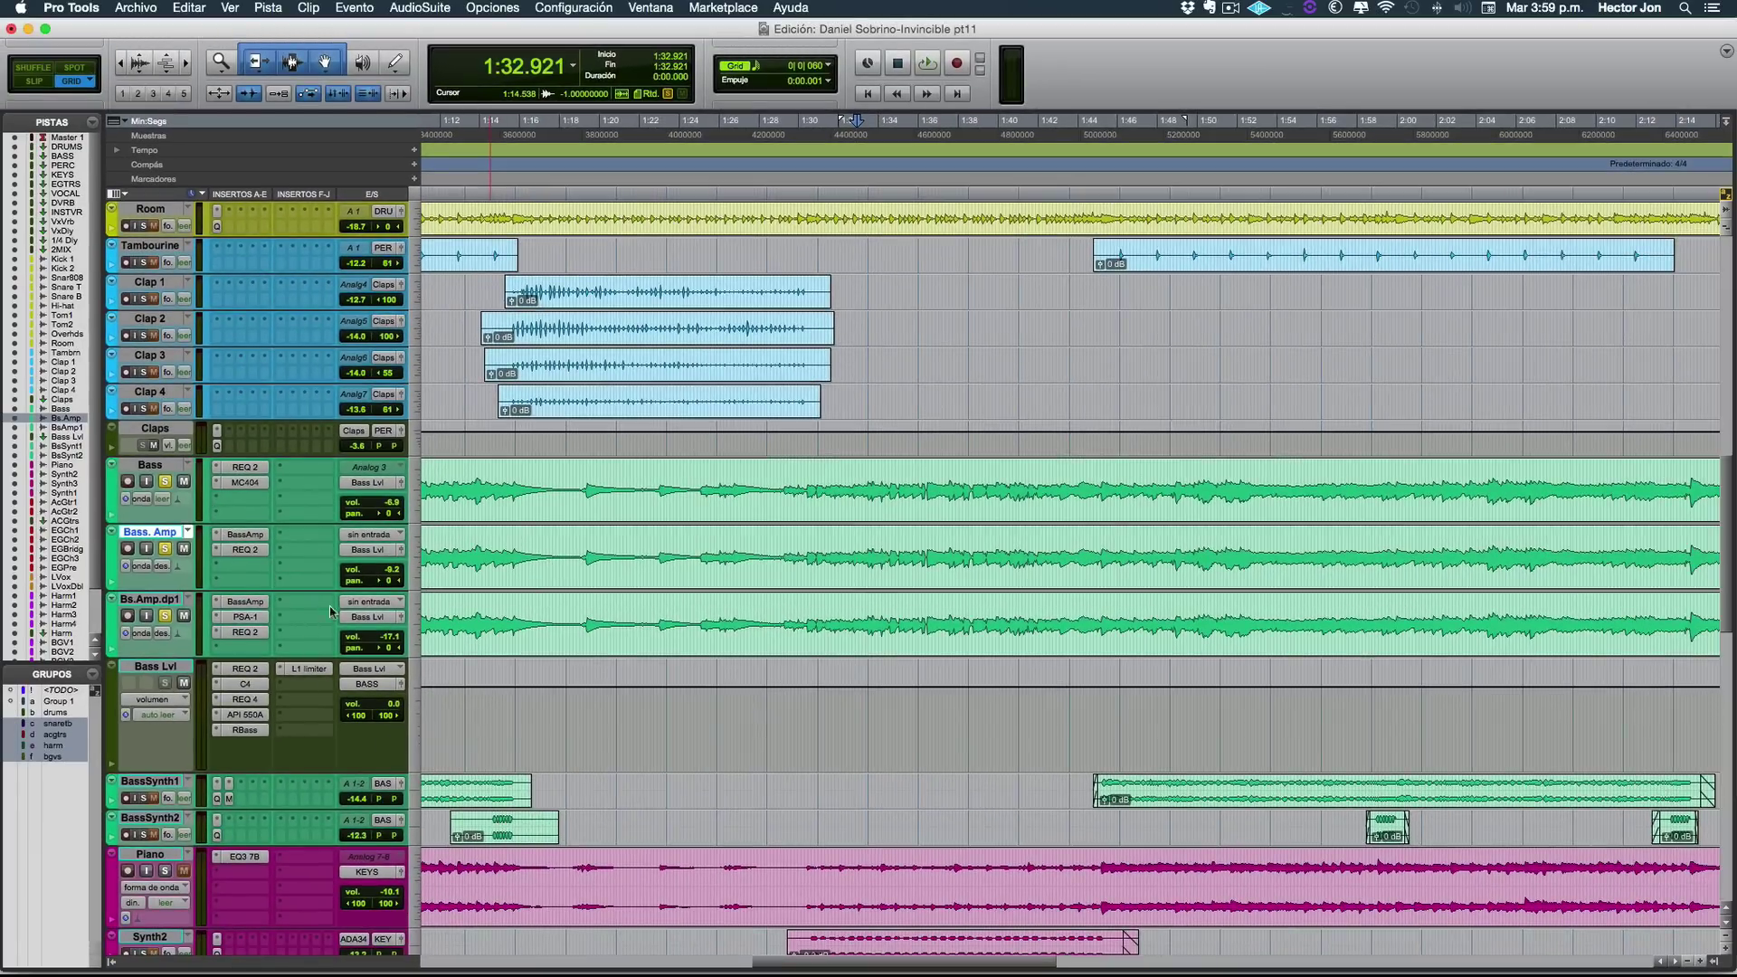
Step: Open the C4 multiband processor on Bass Lvl and watch its low band respond during playback
click(251, 688)
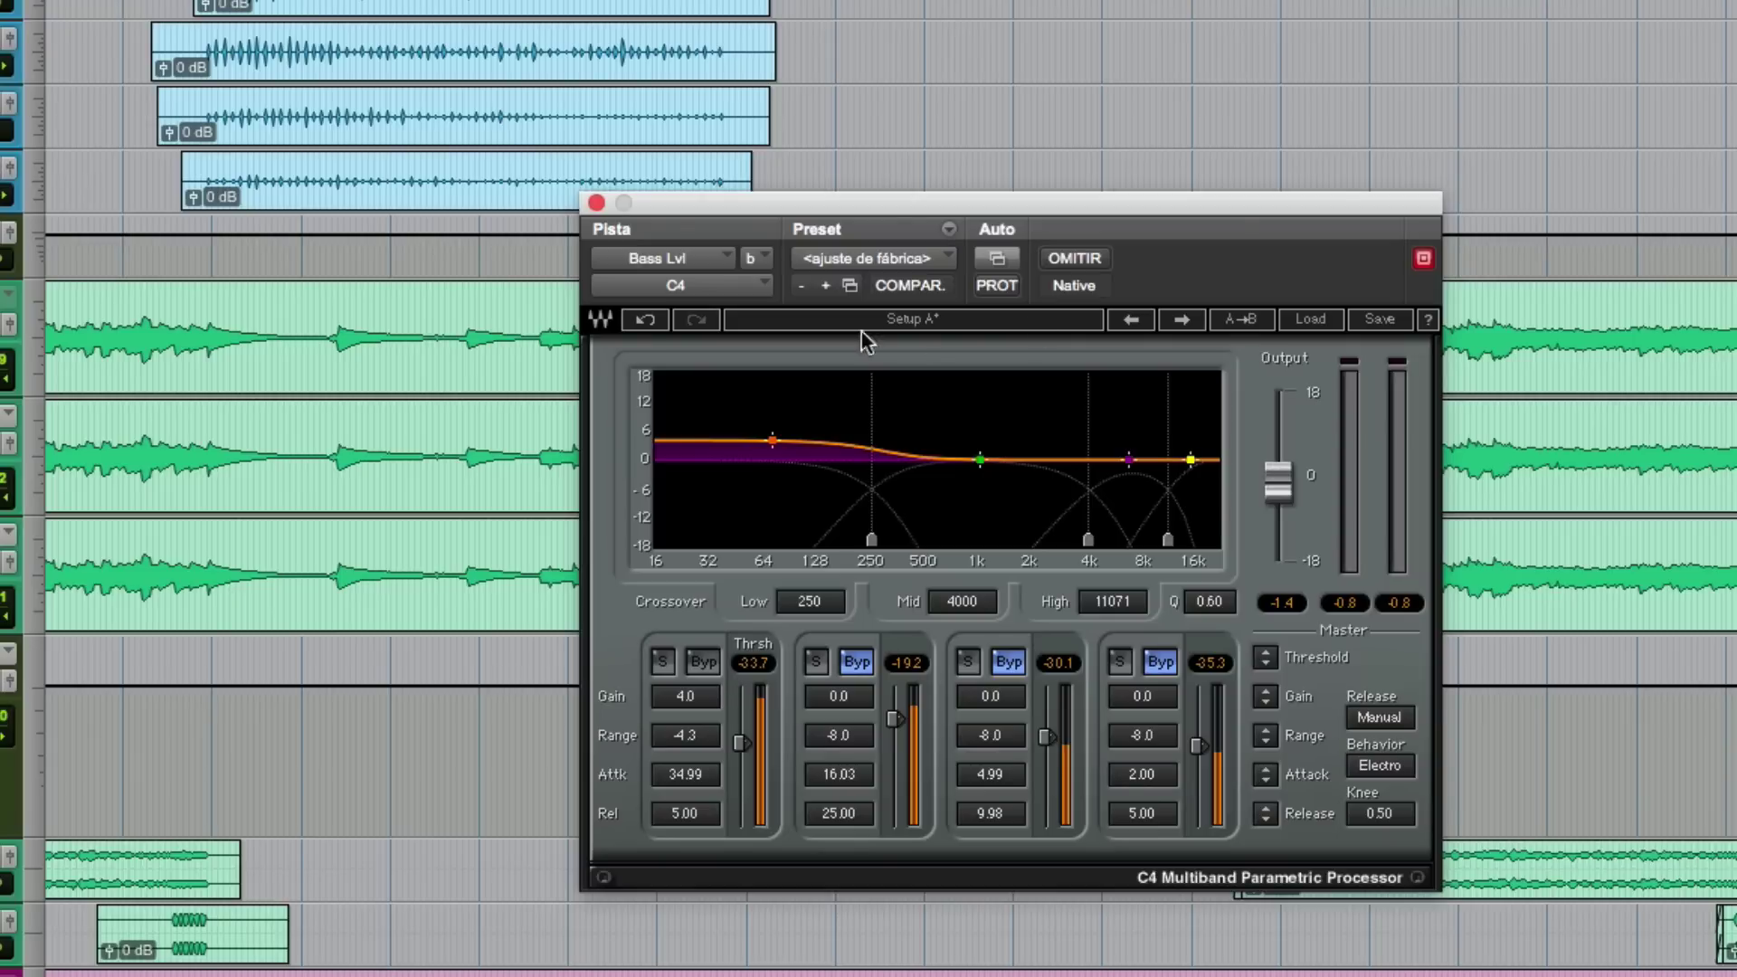
scroll(362, 362, up, 10)
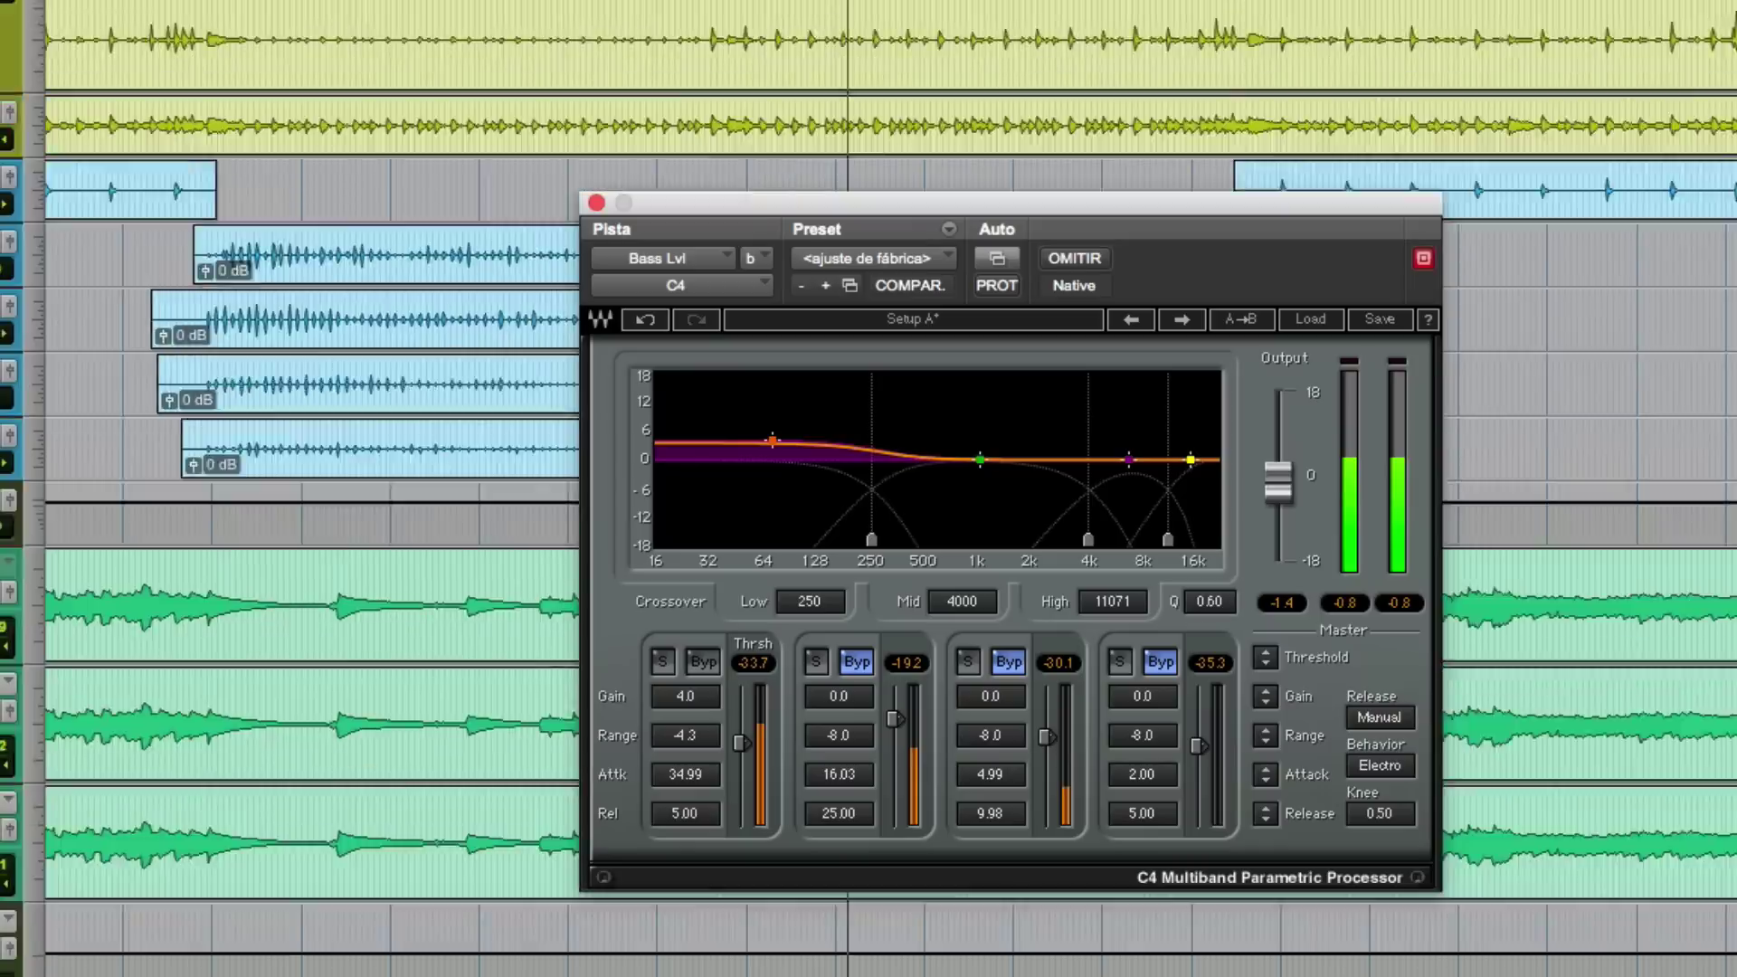
scroll(829, 153, up, 7)
click(829, 153)
key(space)
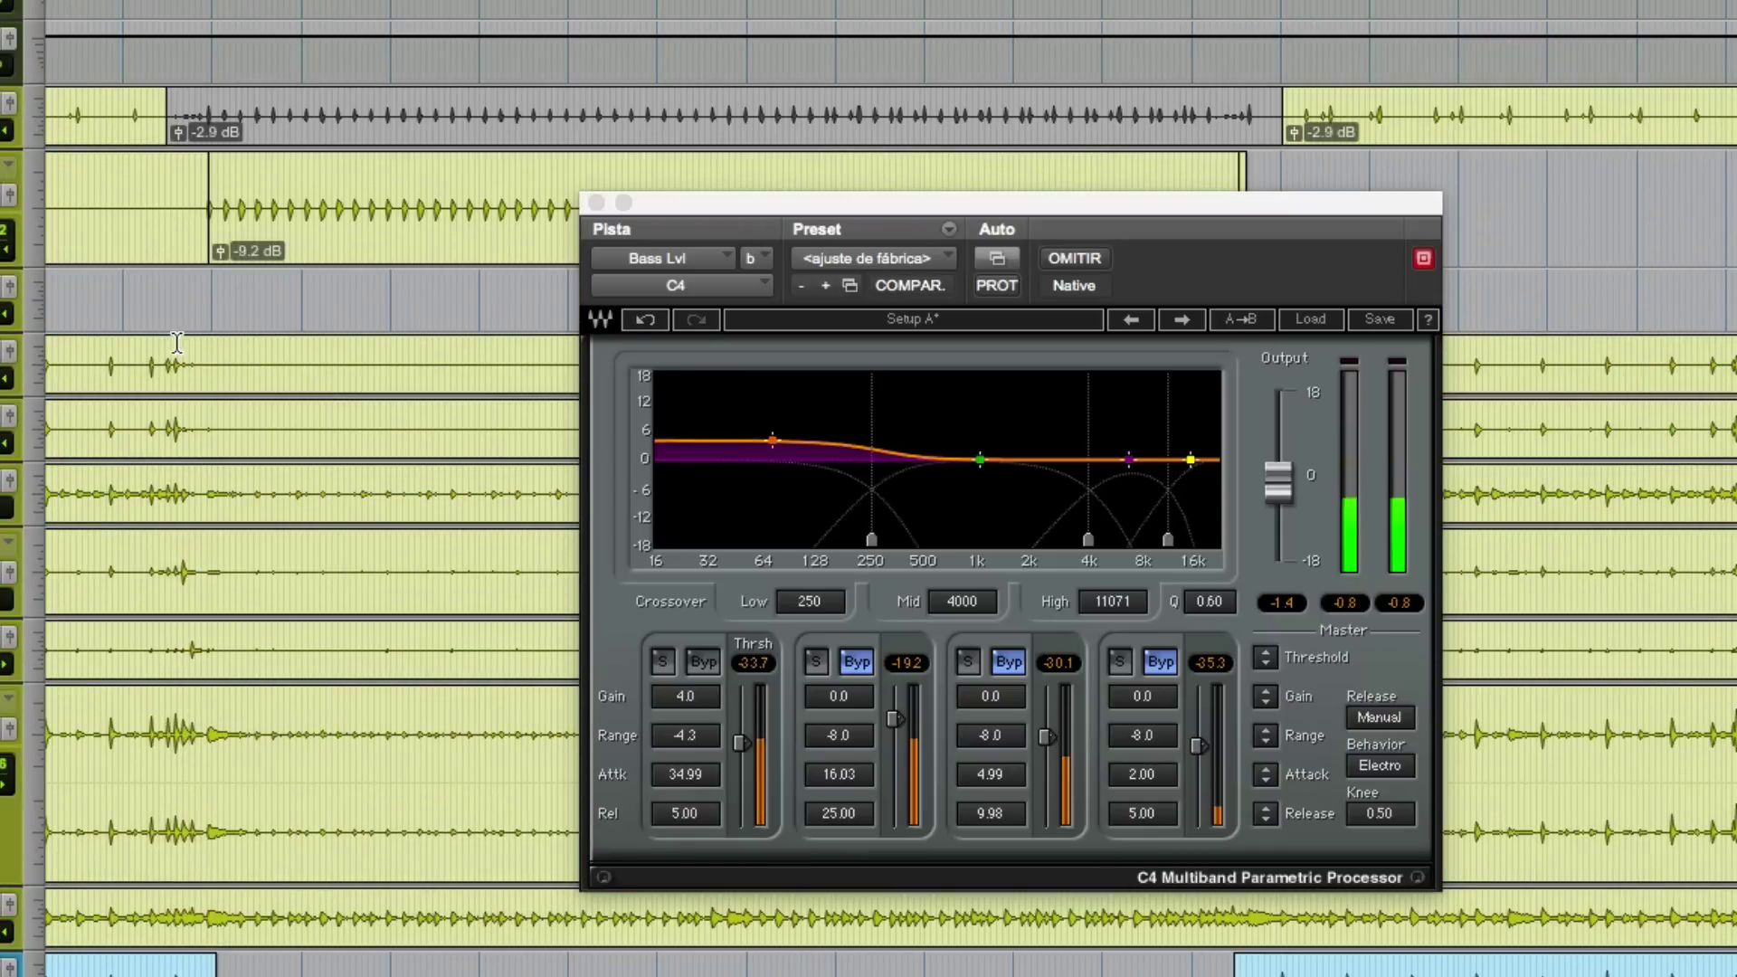
scroll(829, 154, down, 11)
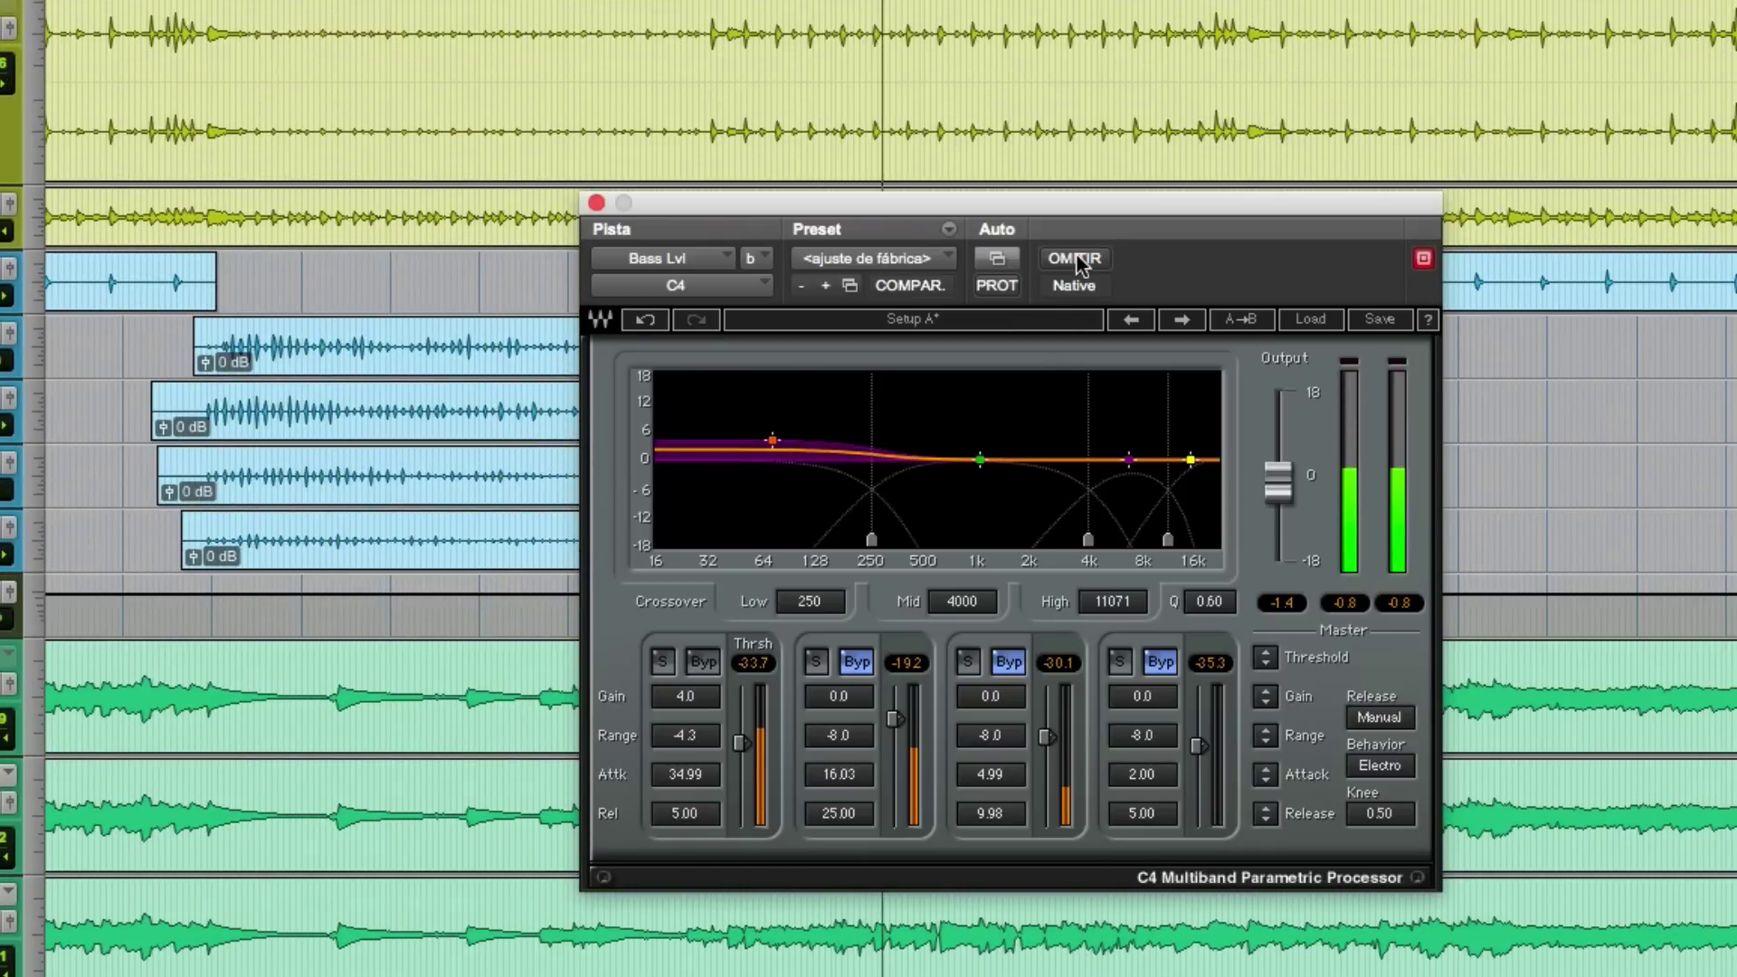
Step: Compare playback with the Bass Lvl C4 bypassed and active, stop, and close its window
click(1078, 259)
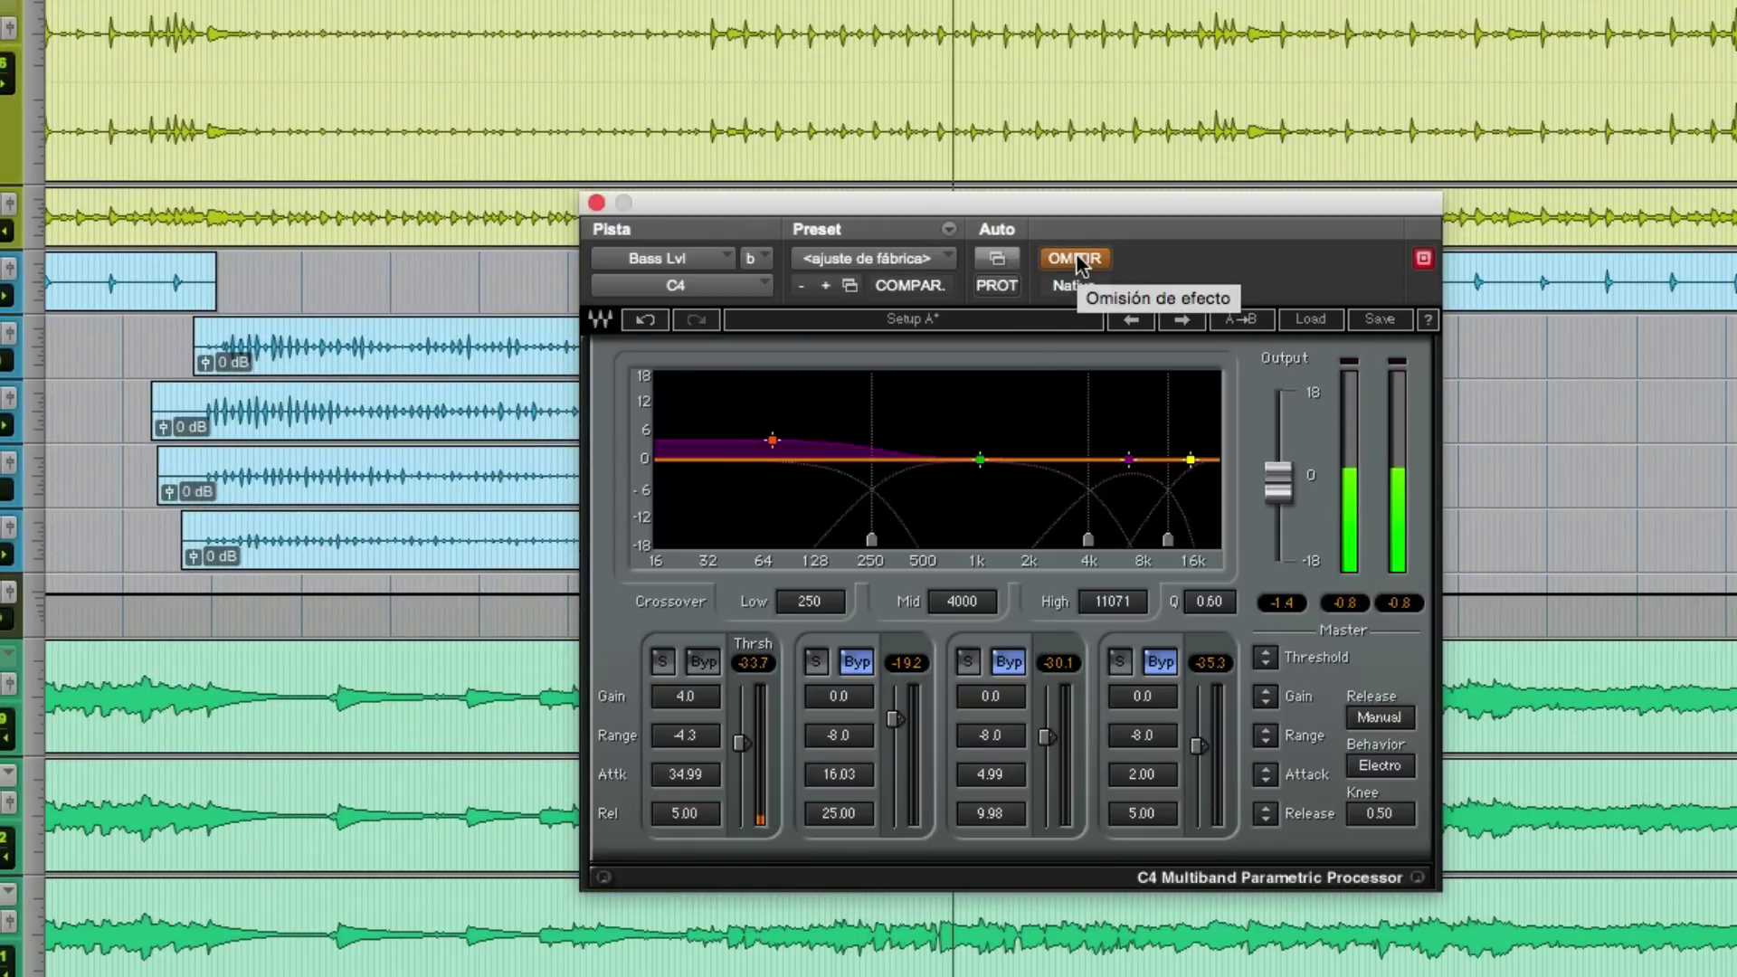
key(space)
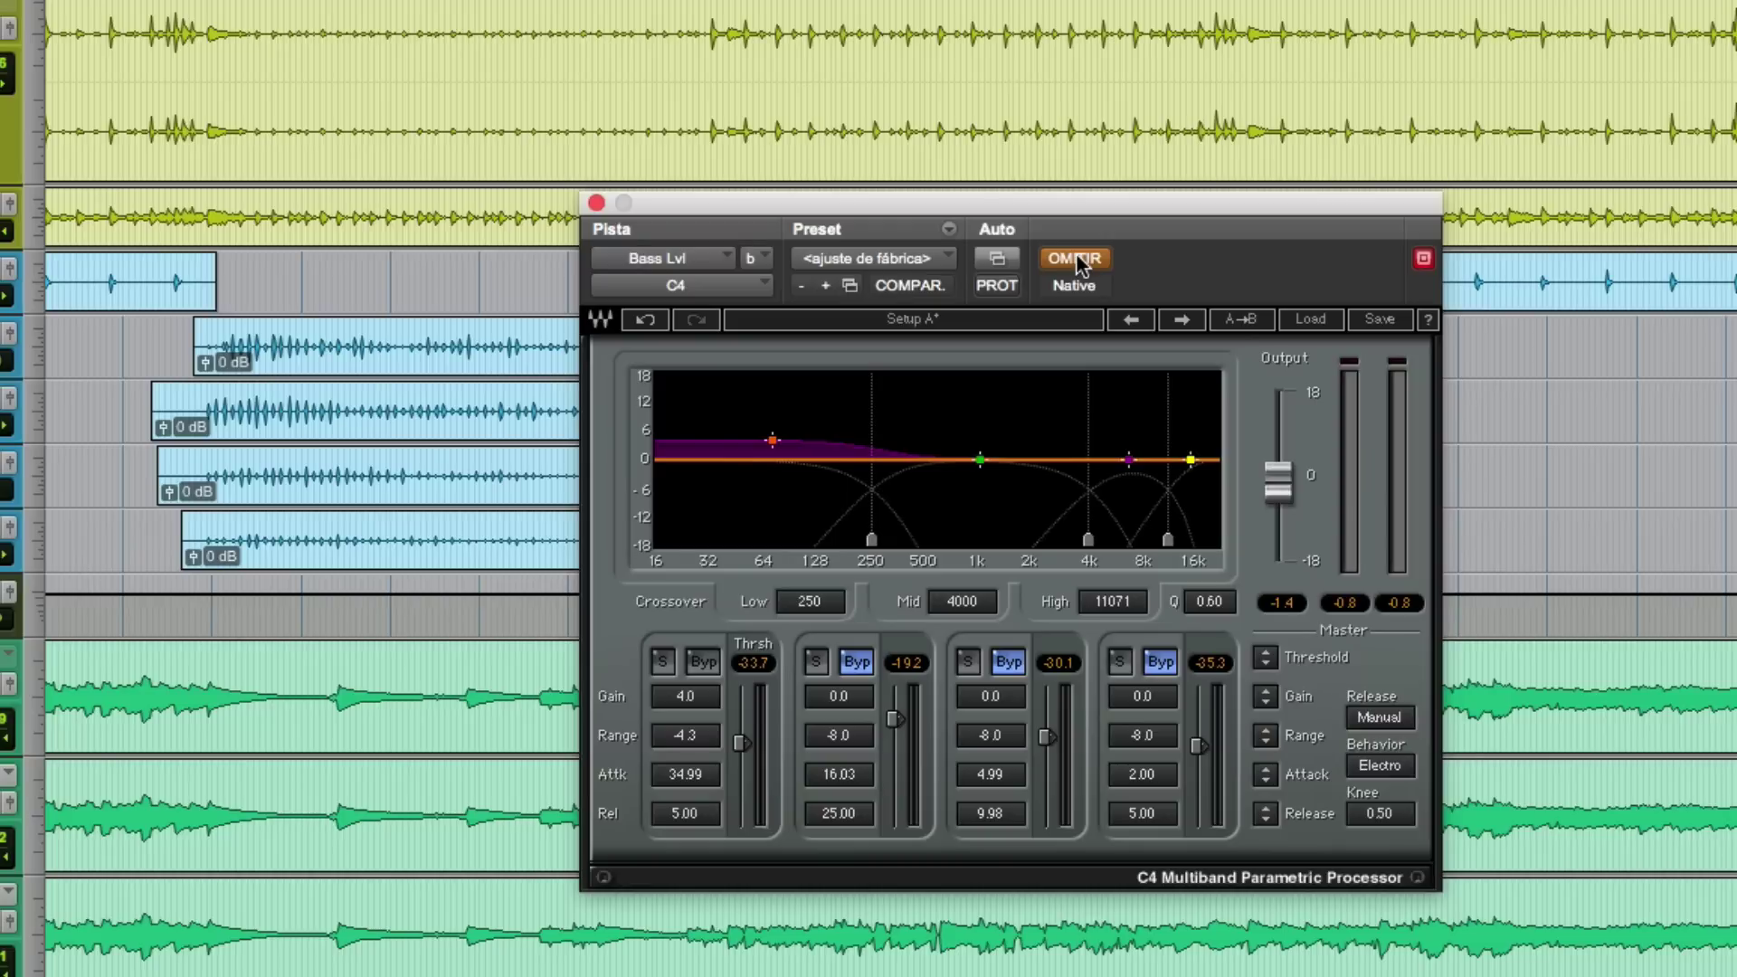
key(space)
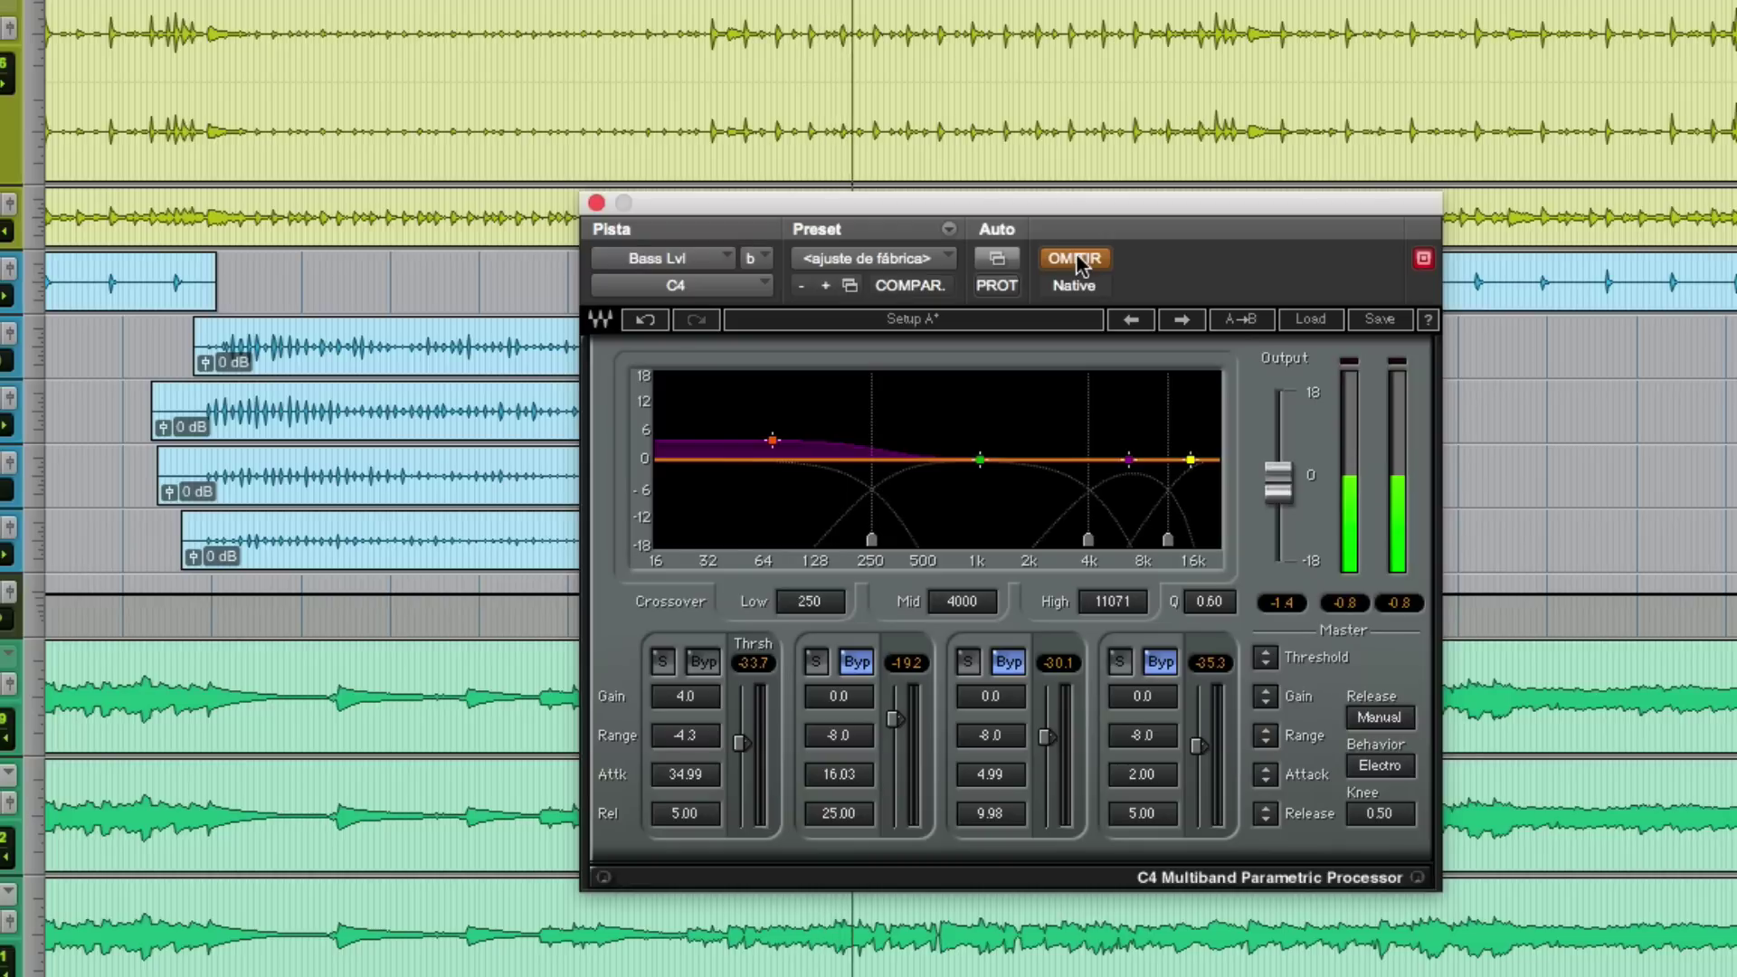
click(1075, 258)
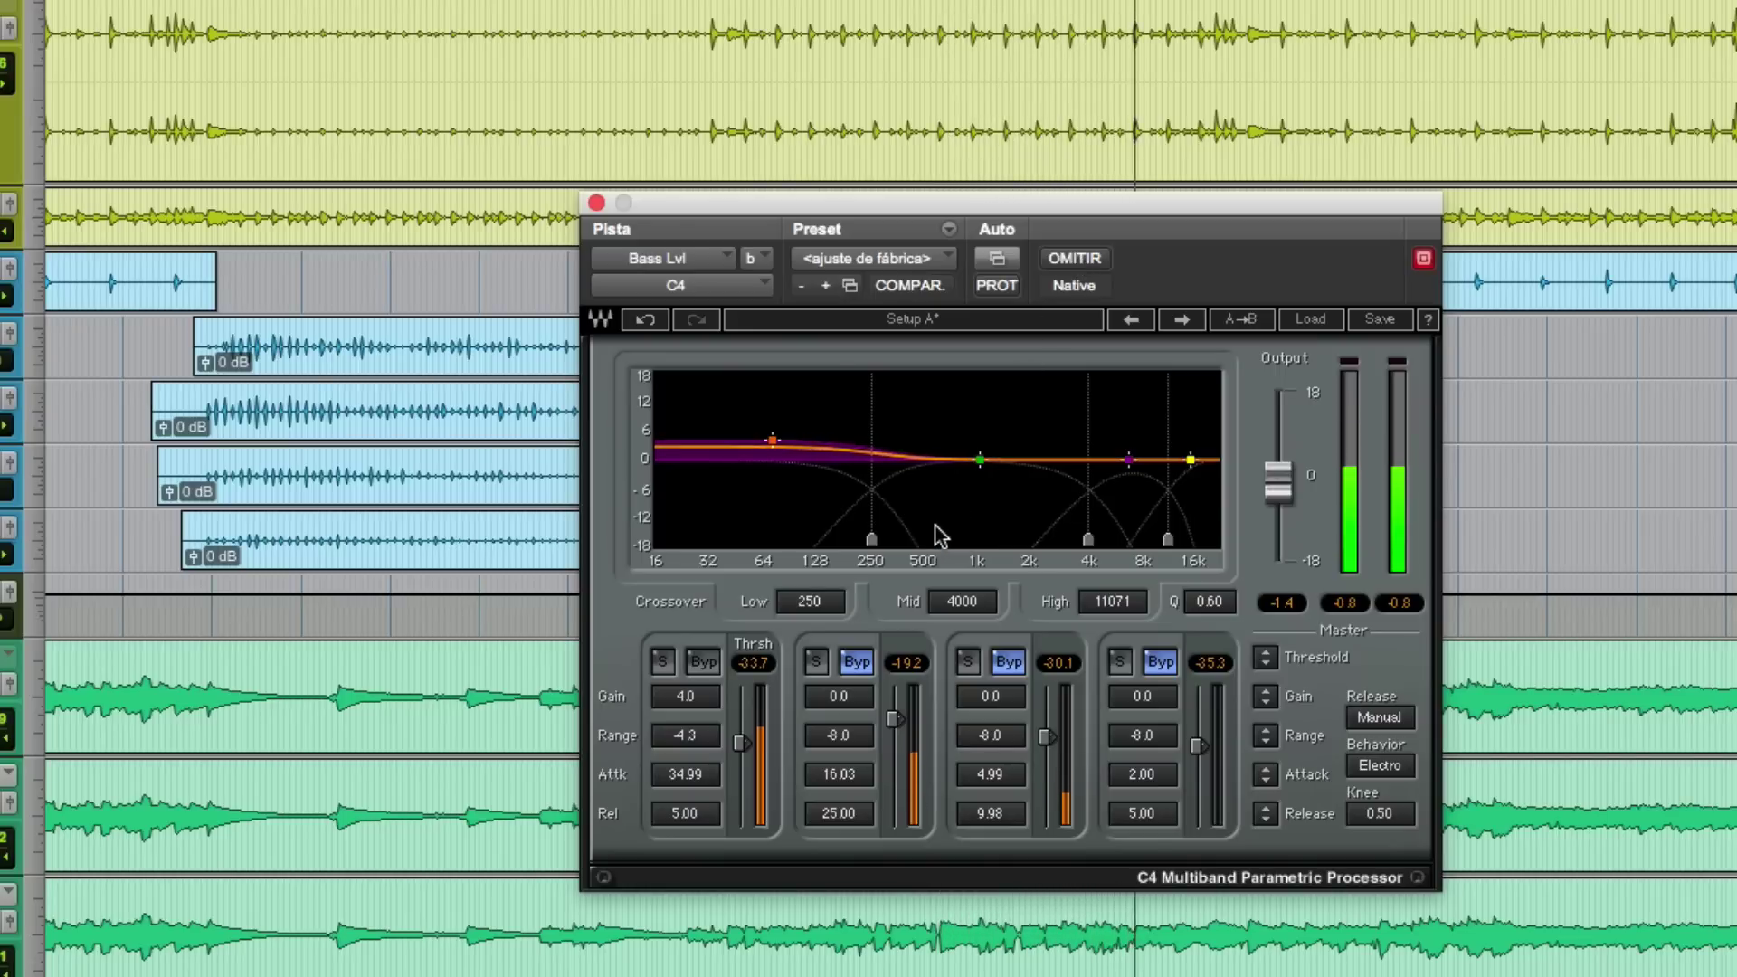
key(space)
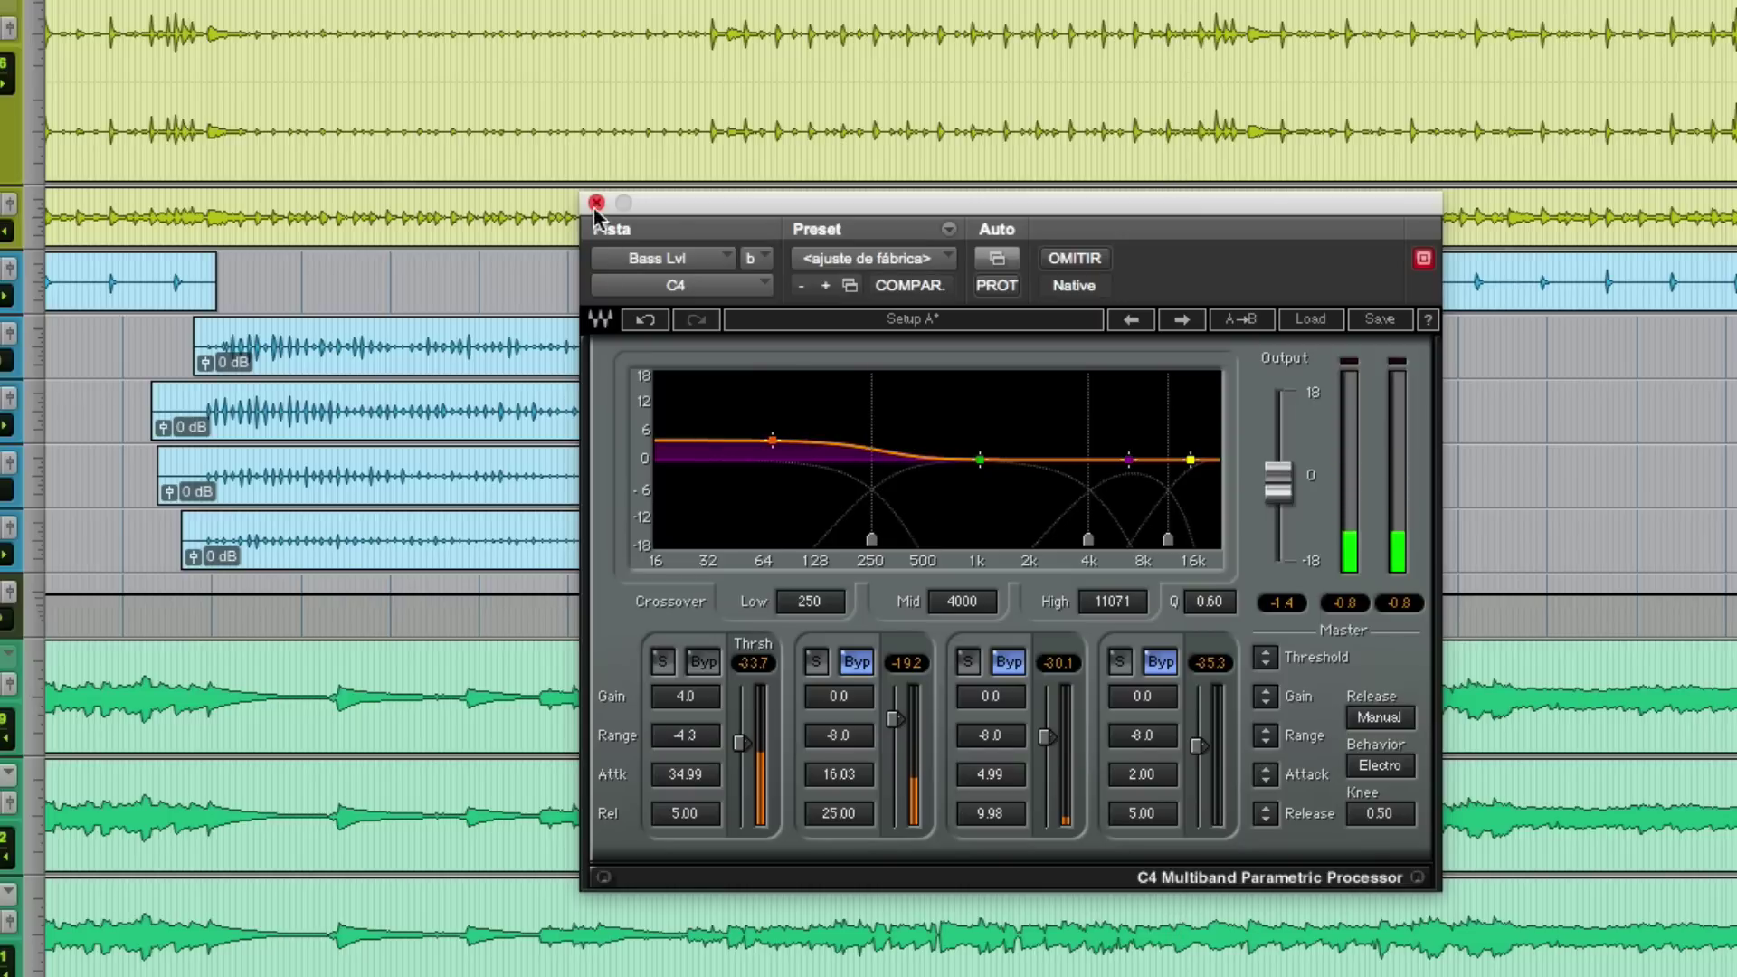
click(597, 204)
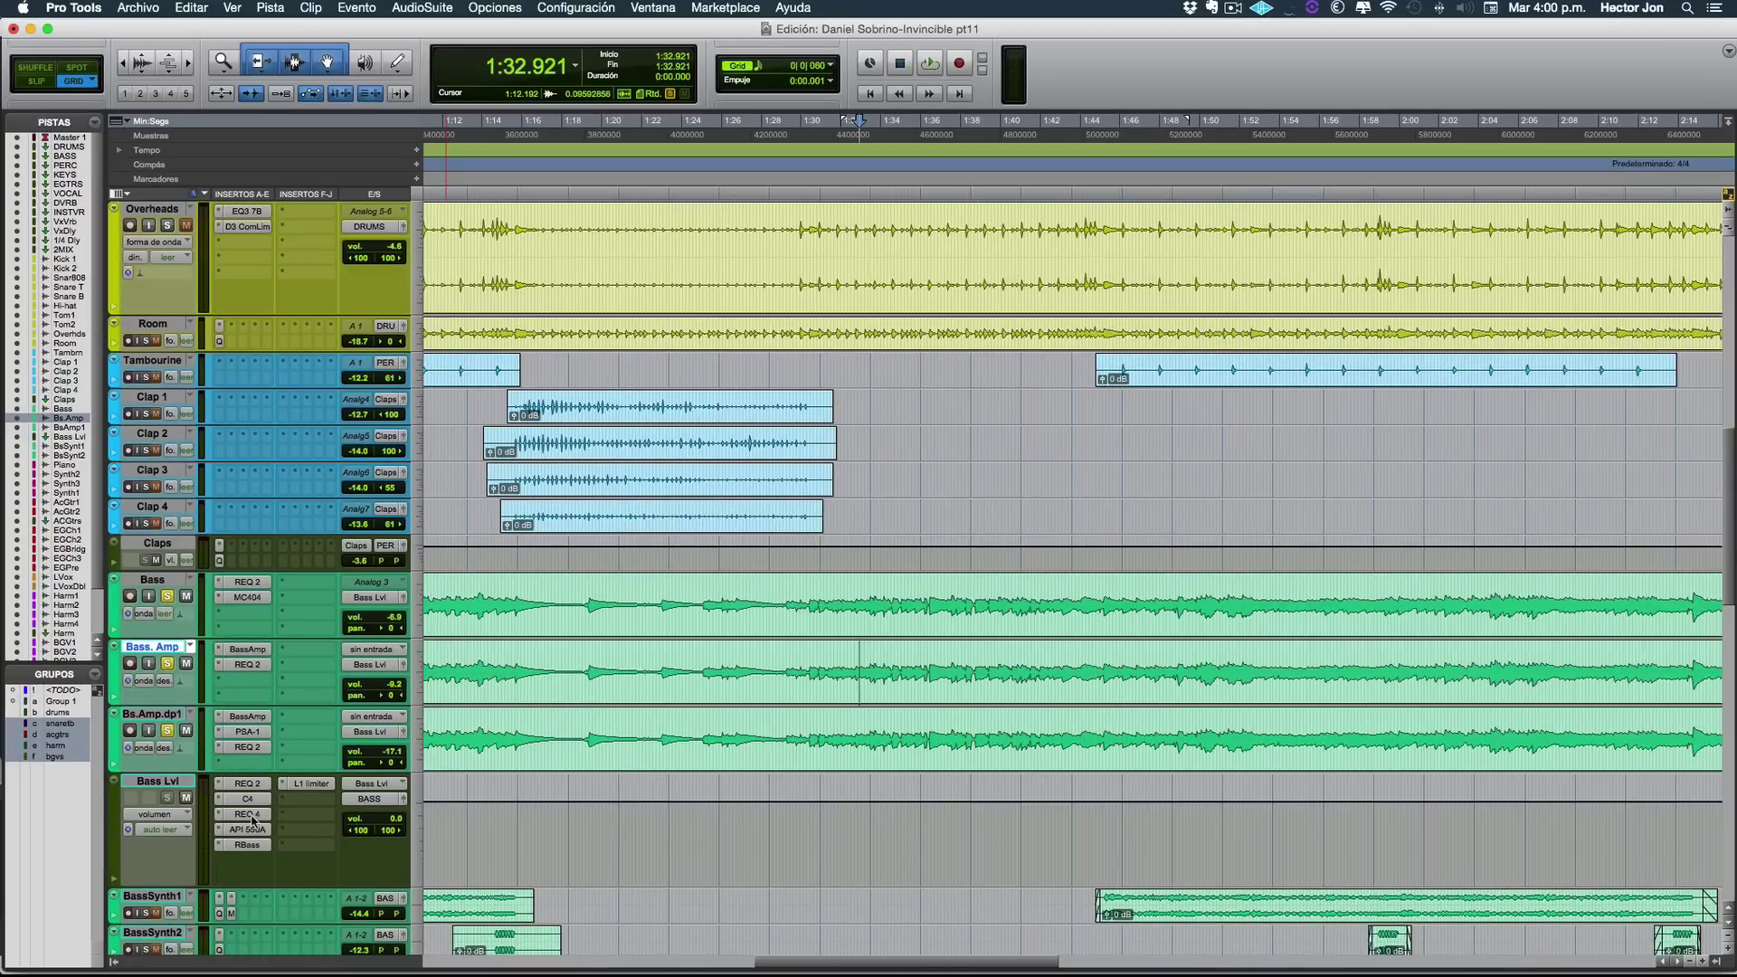
Step: Audition the REQ 4 on Bass Lvl, comparing playback with it active and bypassed, and close its window
click(251, 816)
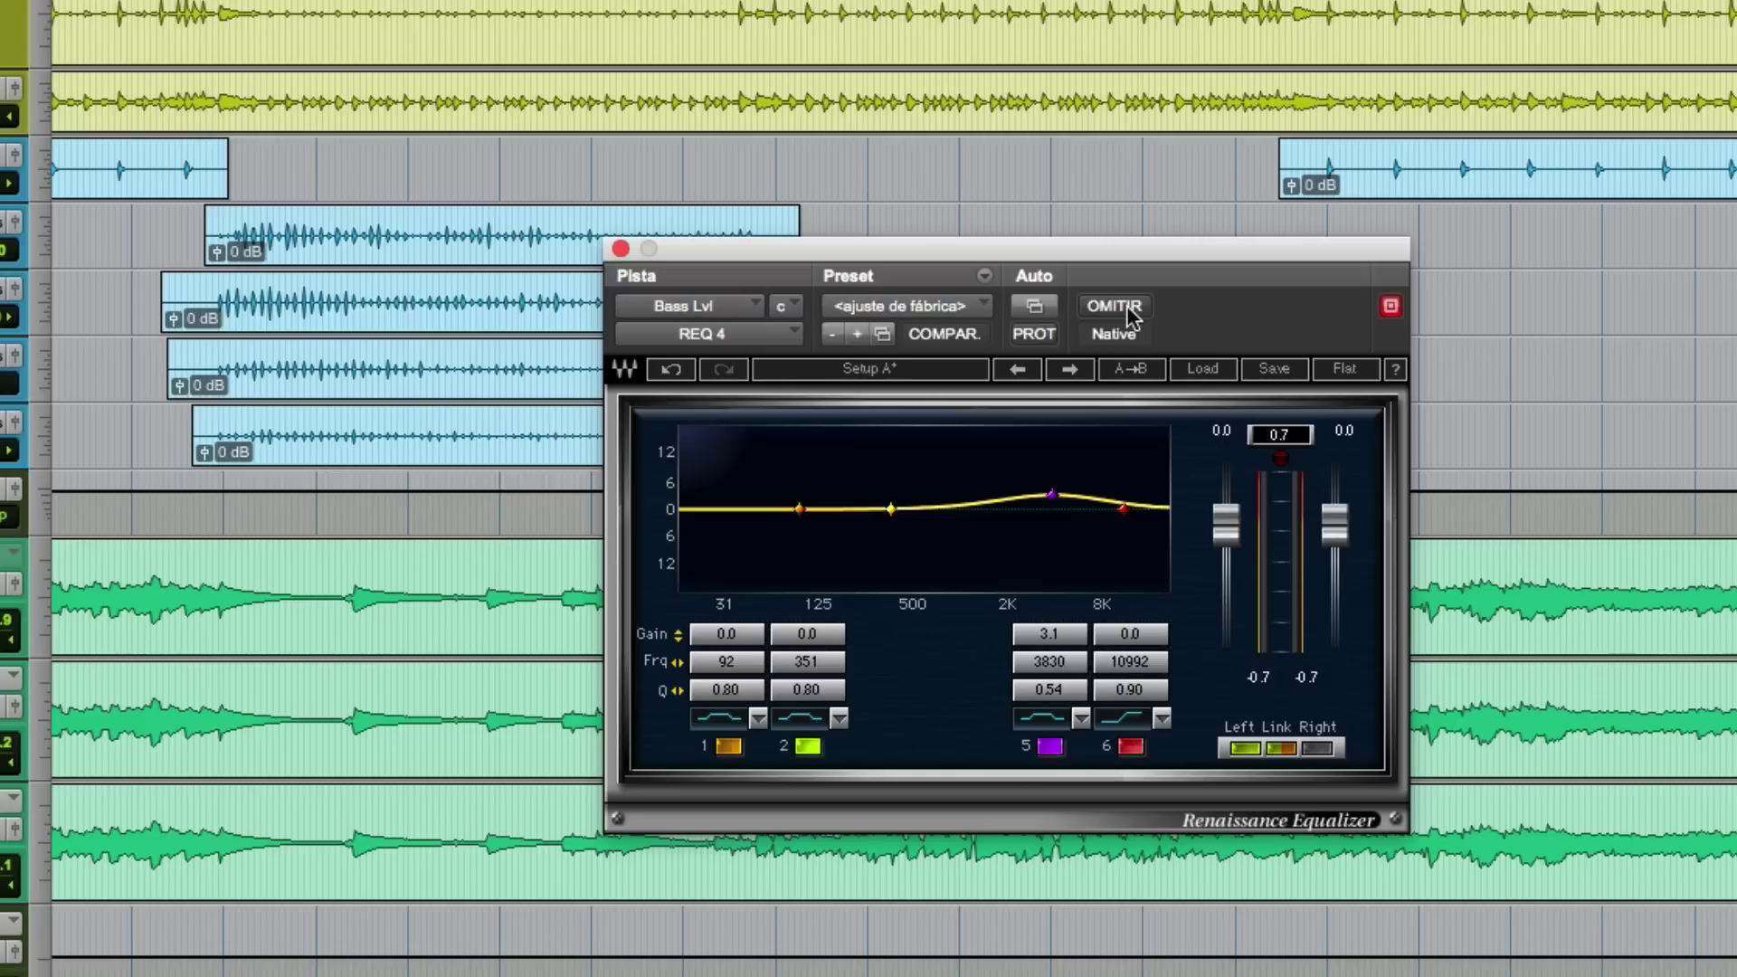
key(space)
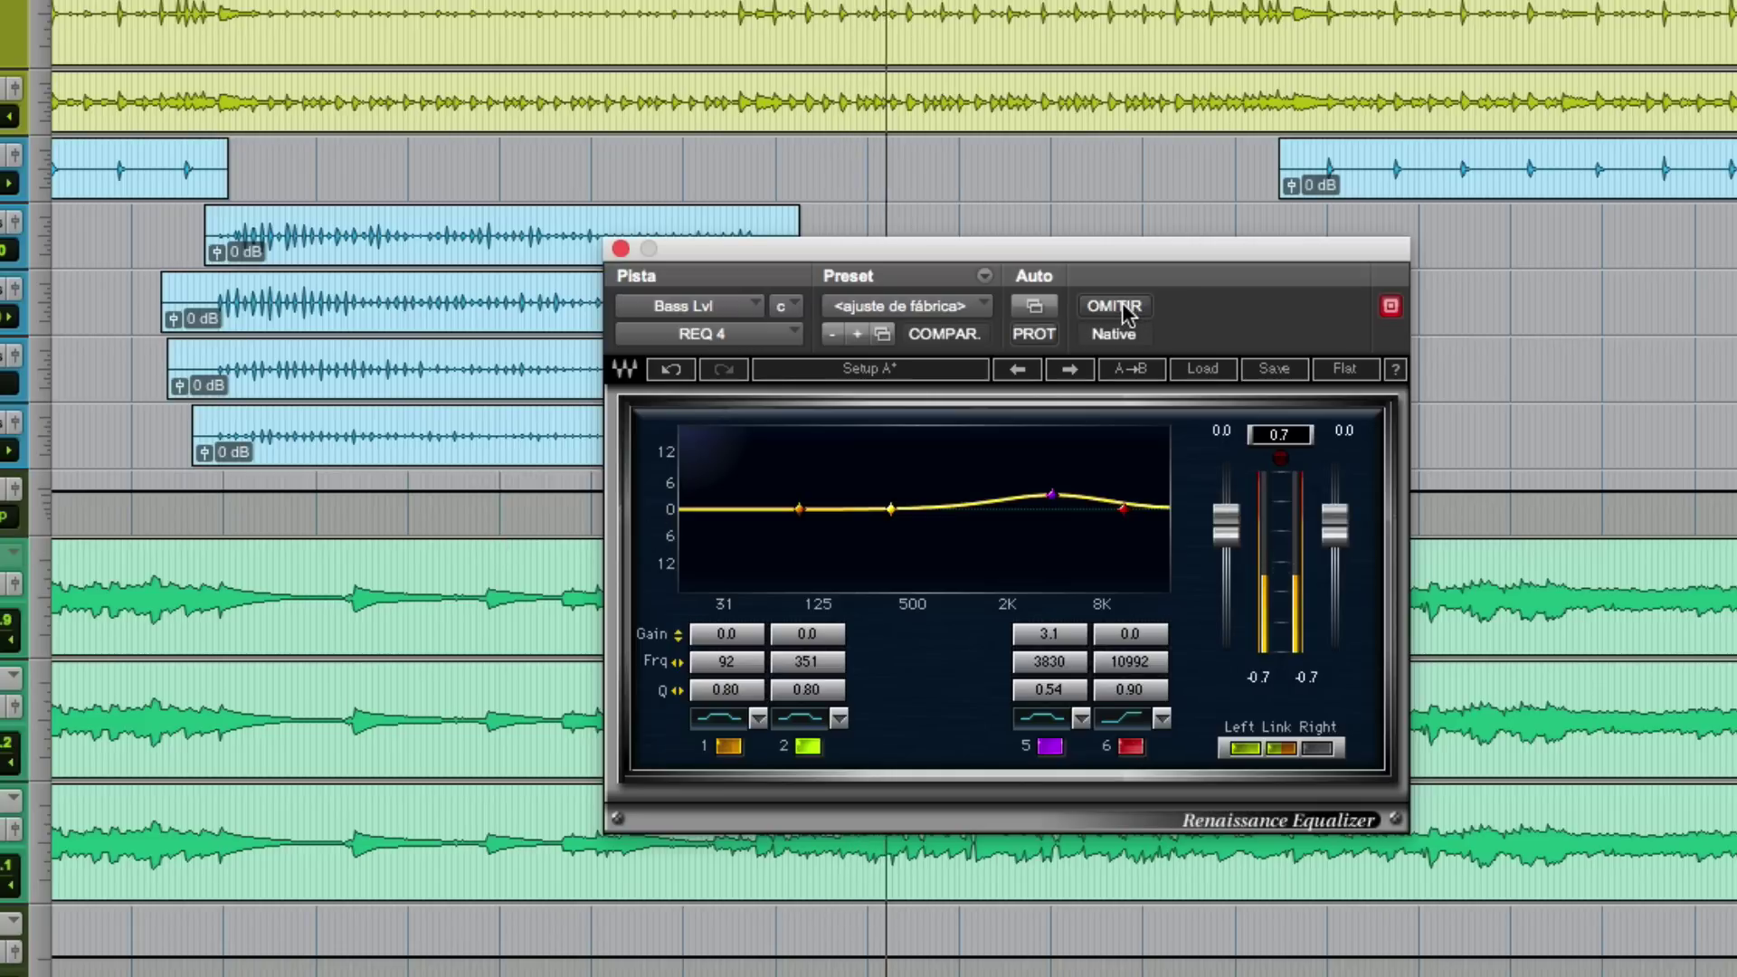
key(space)
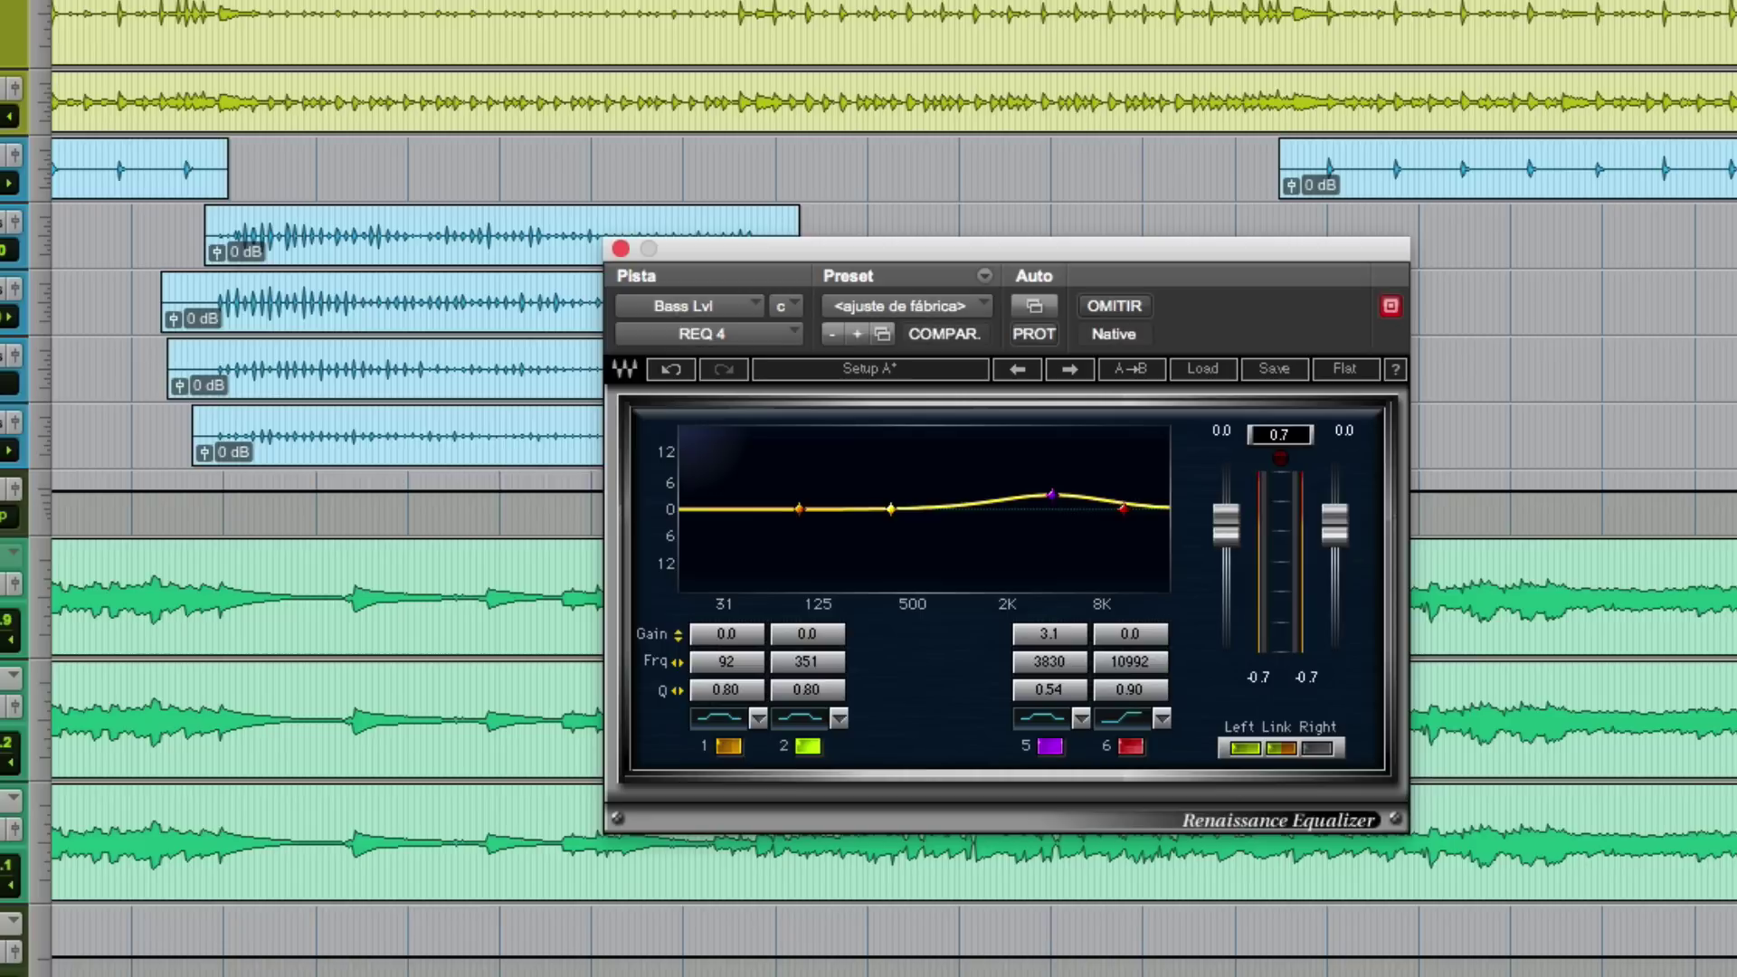
key(space)
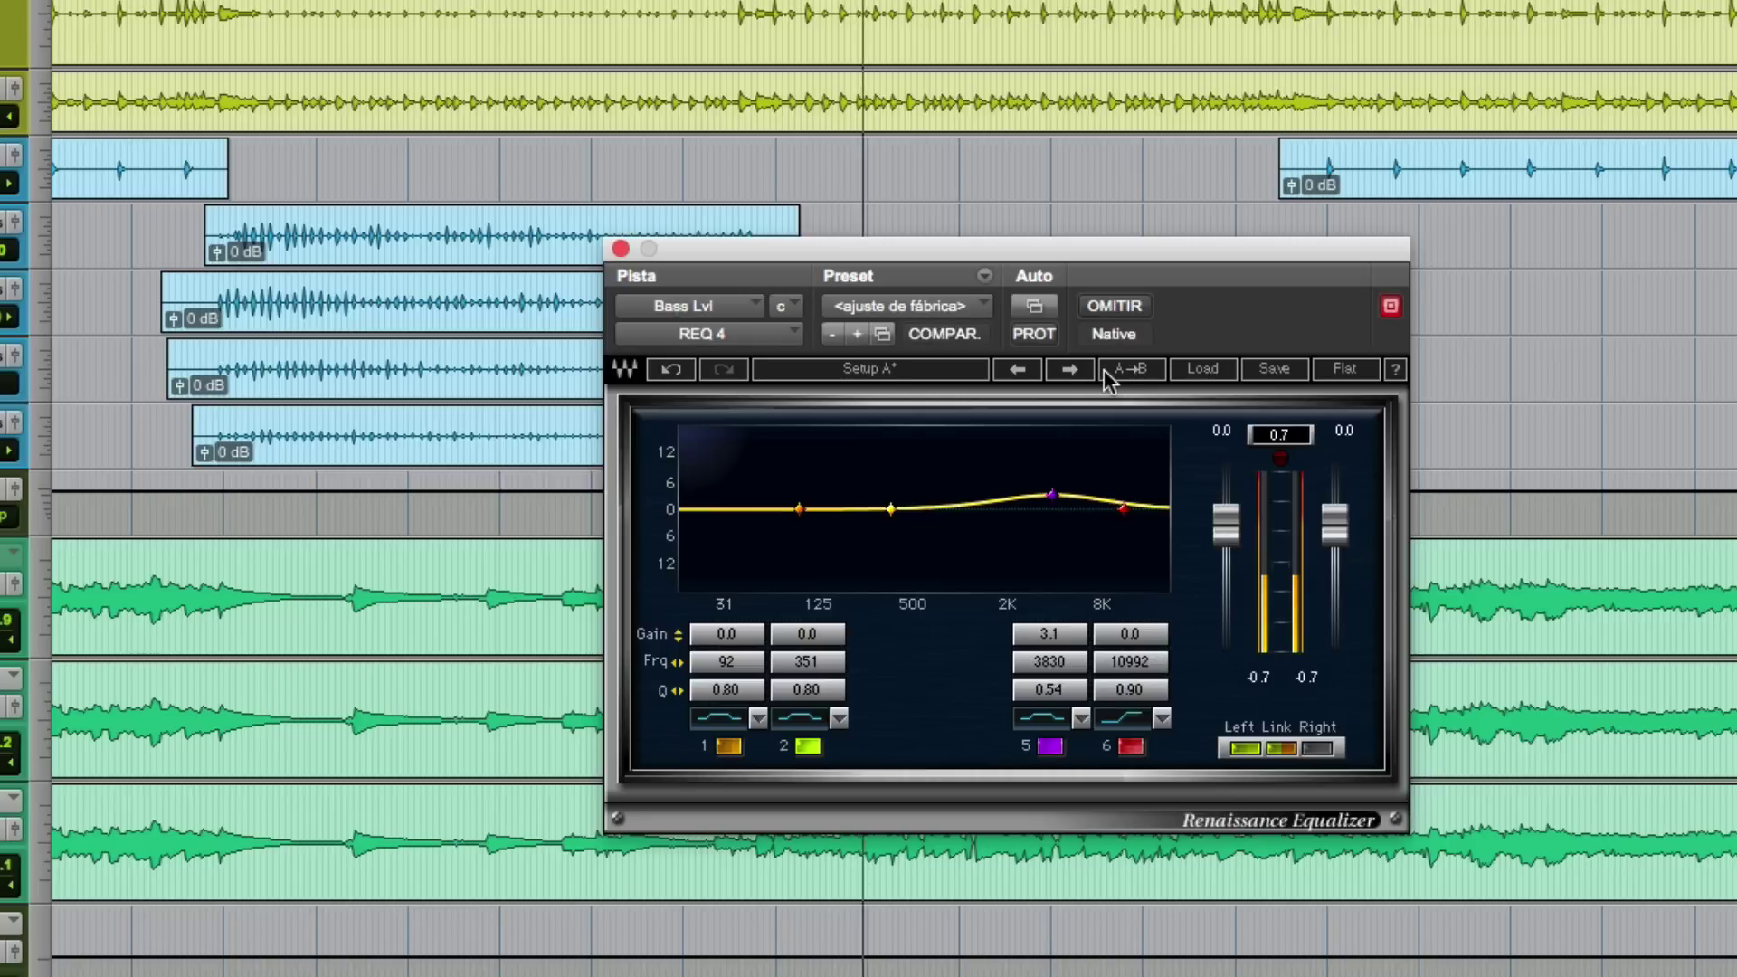
click(1133, 311)
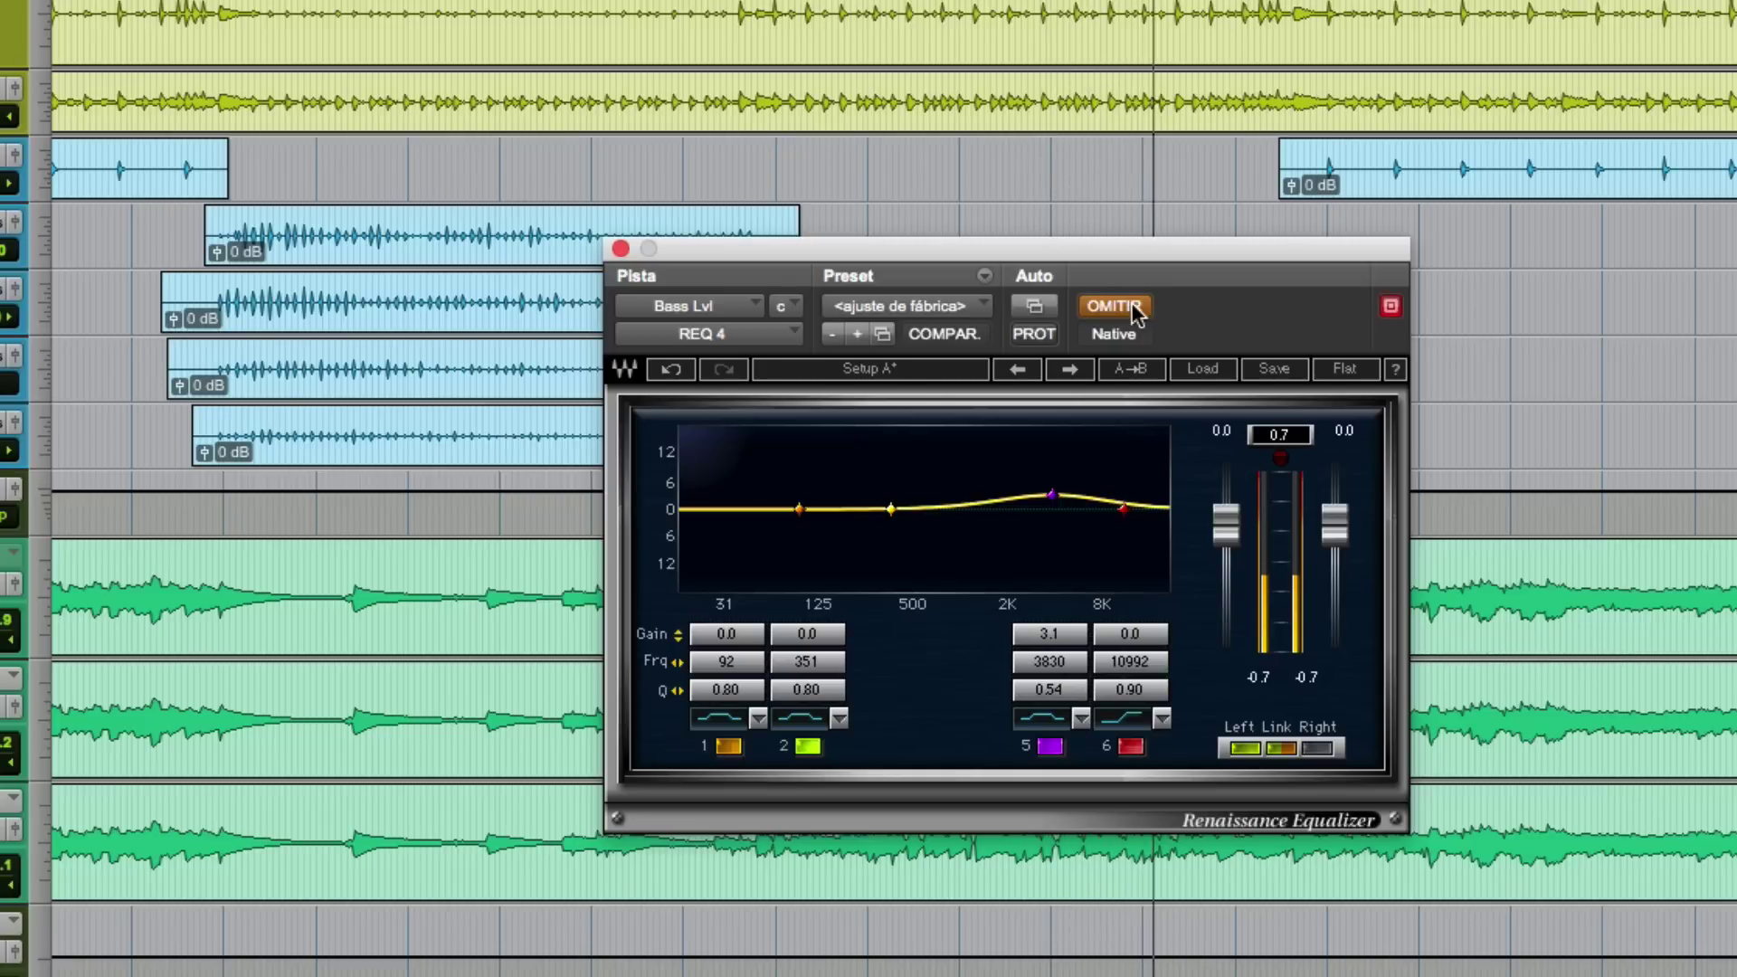
click(1133, 311)
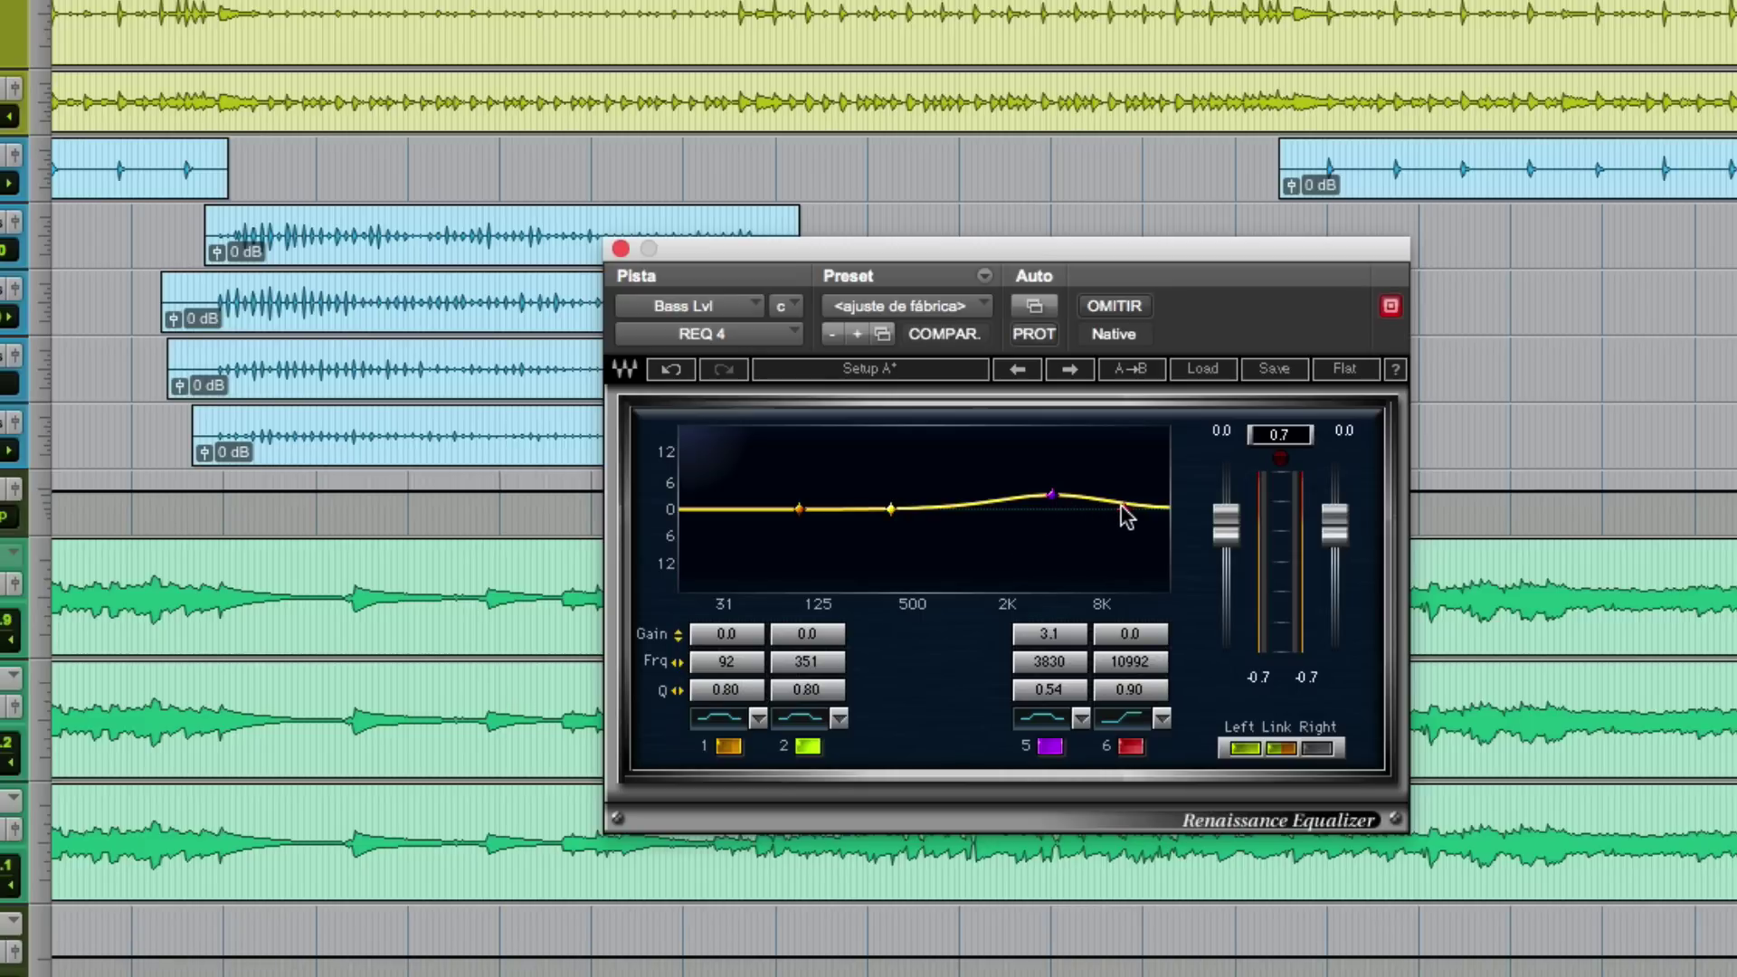
click(621, 248)
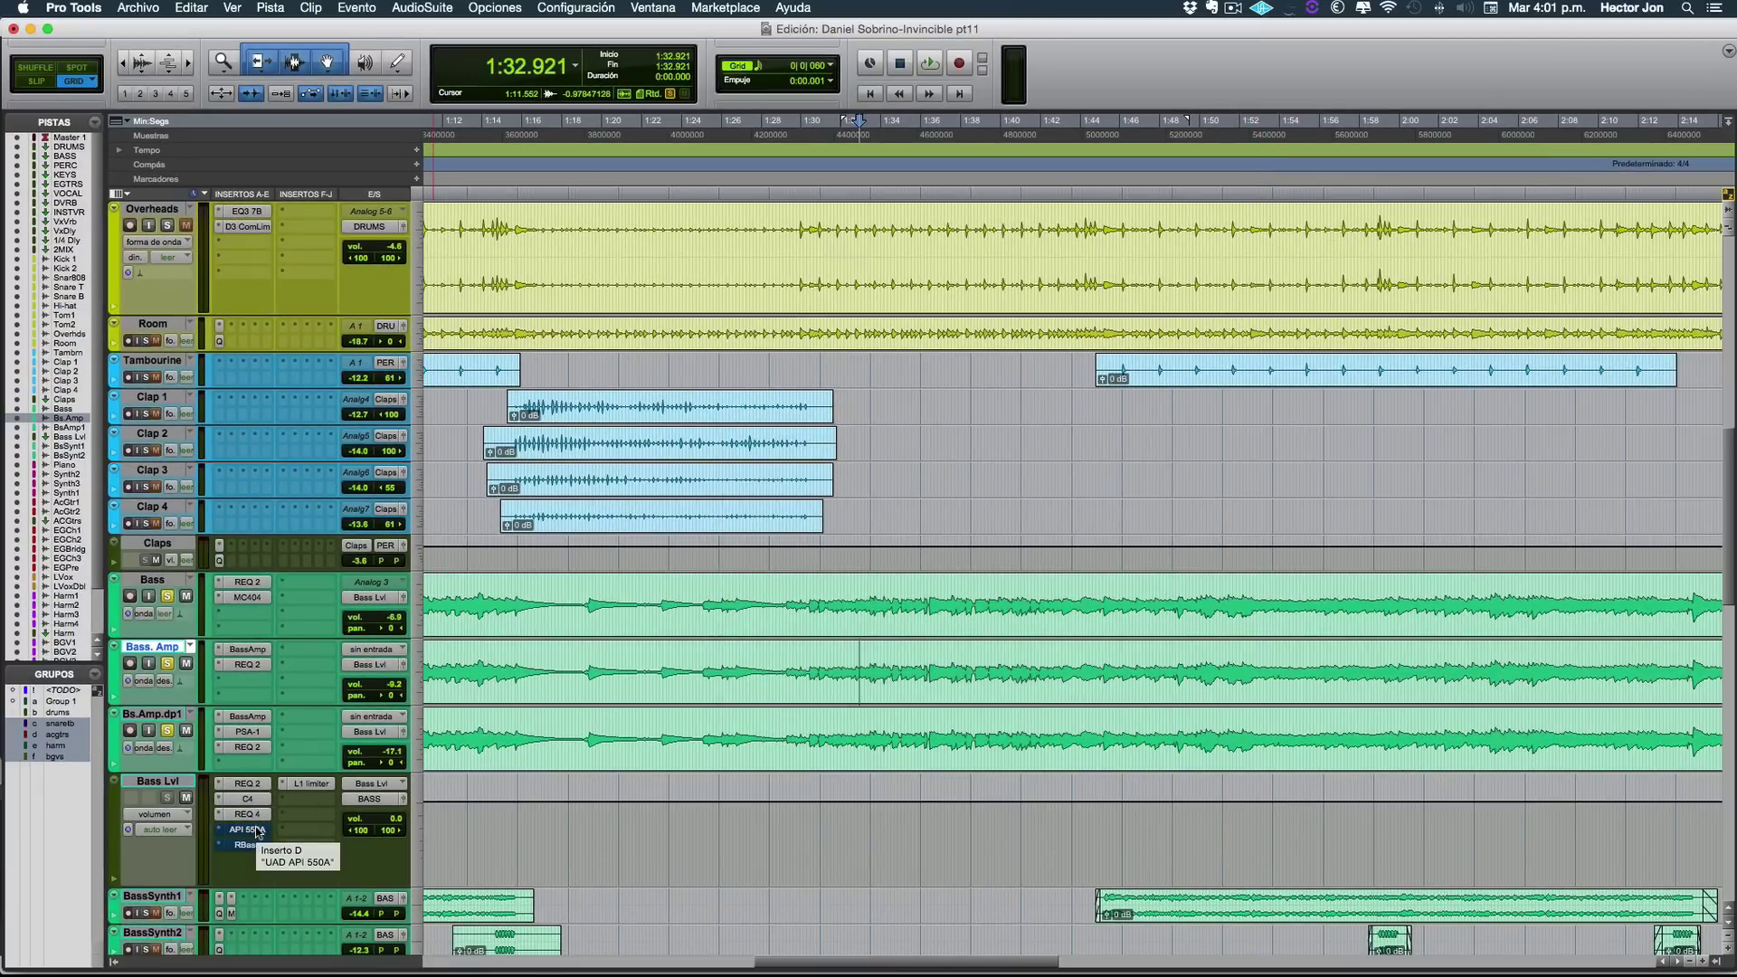
Step: Activate the UAD API 550A on Bass Lvl, review its EQ settings, and close its window
click(249, 829)
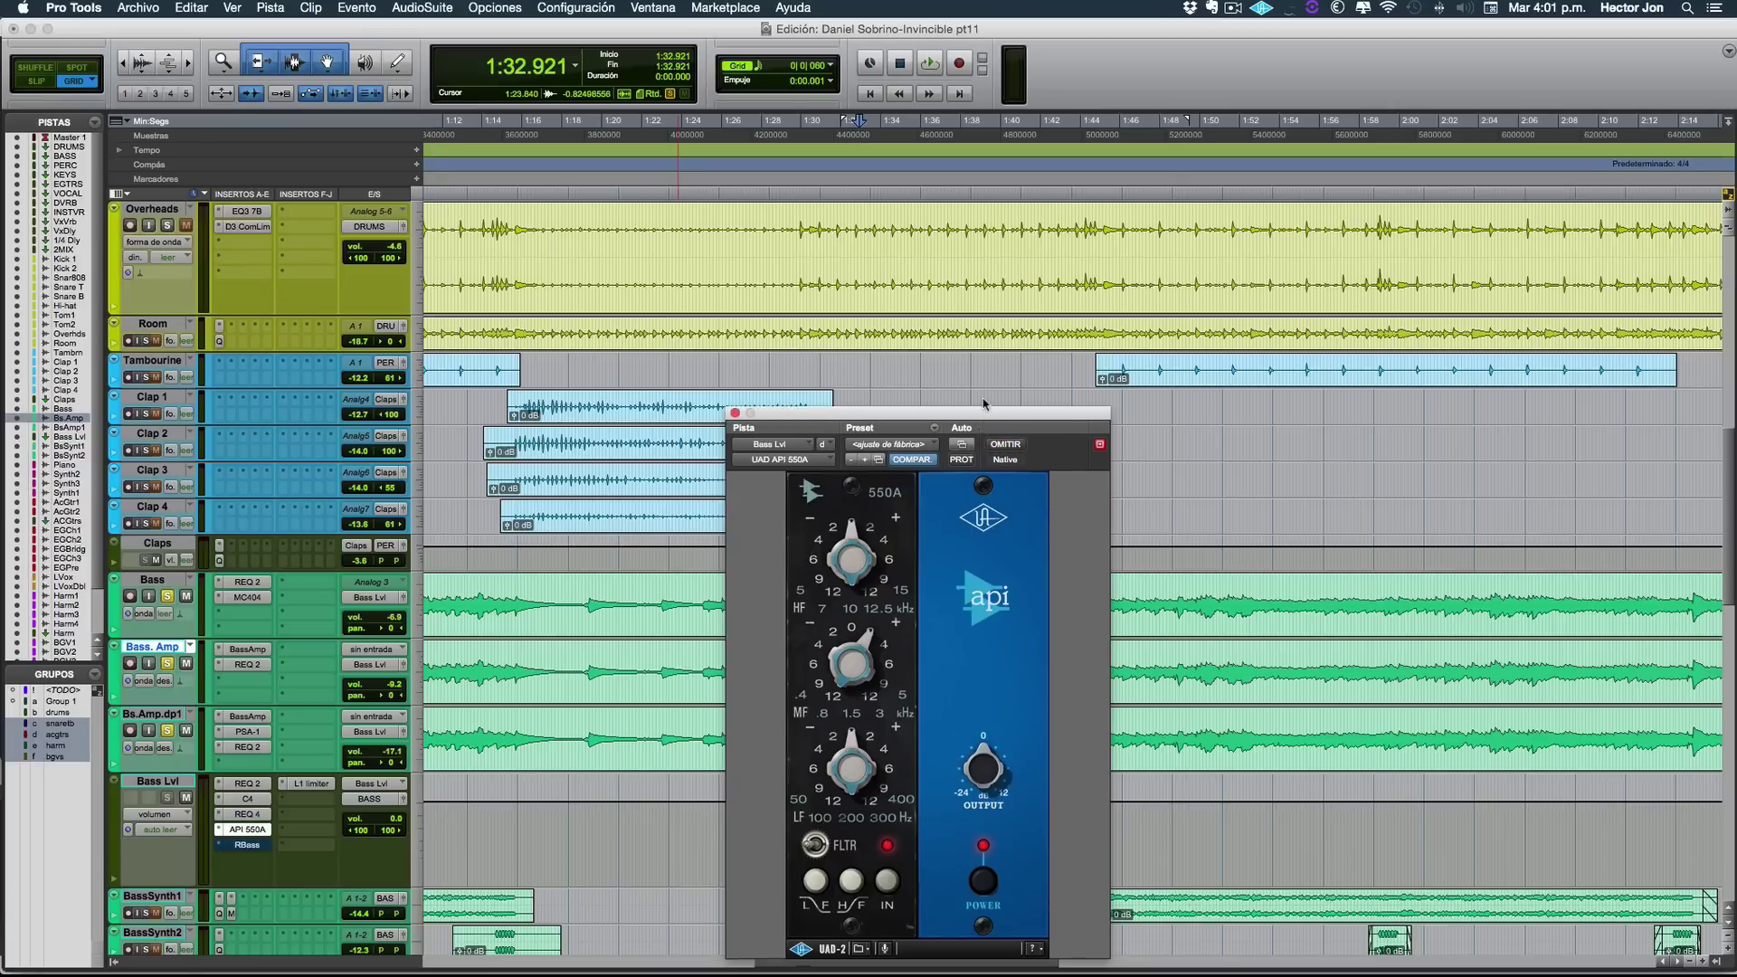
drag(982, 420, 1049, 264)
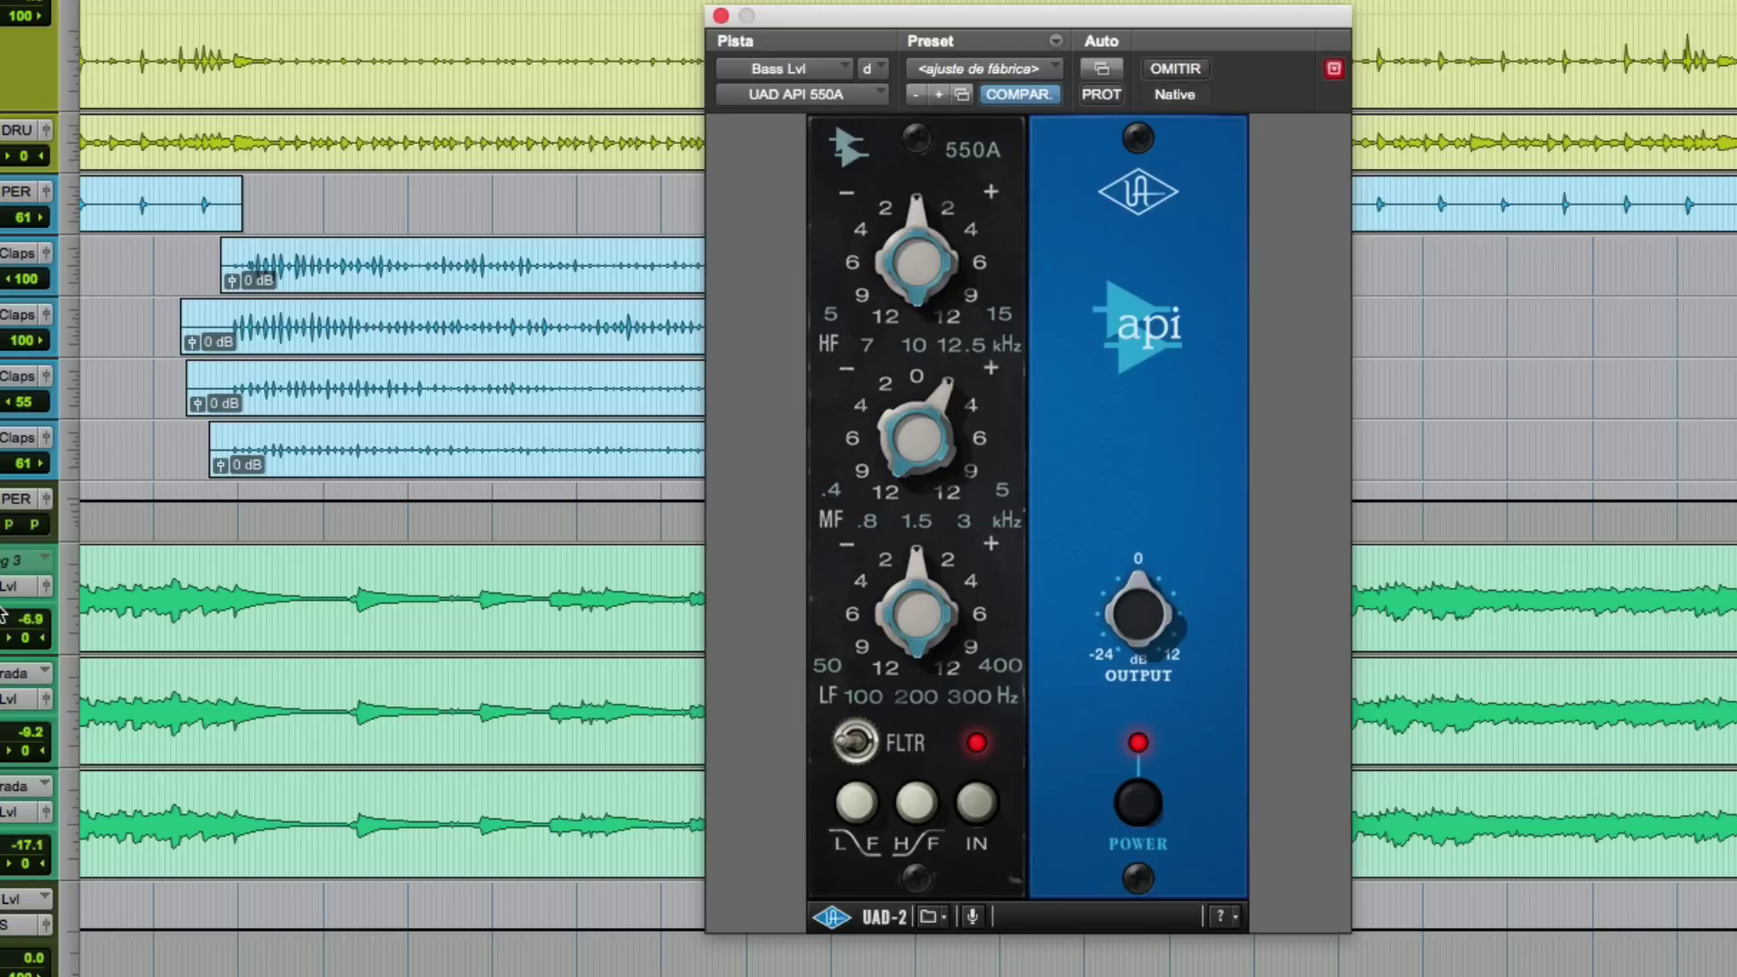
click(1175, 68)
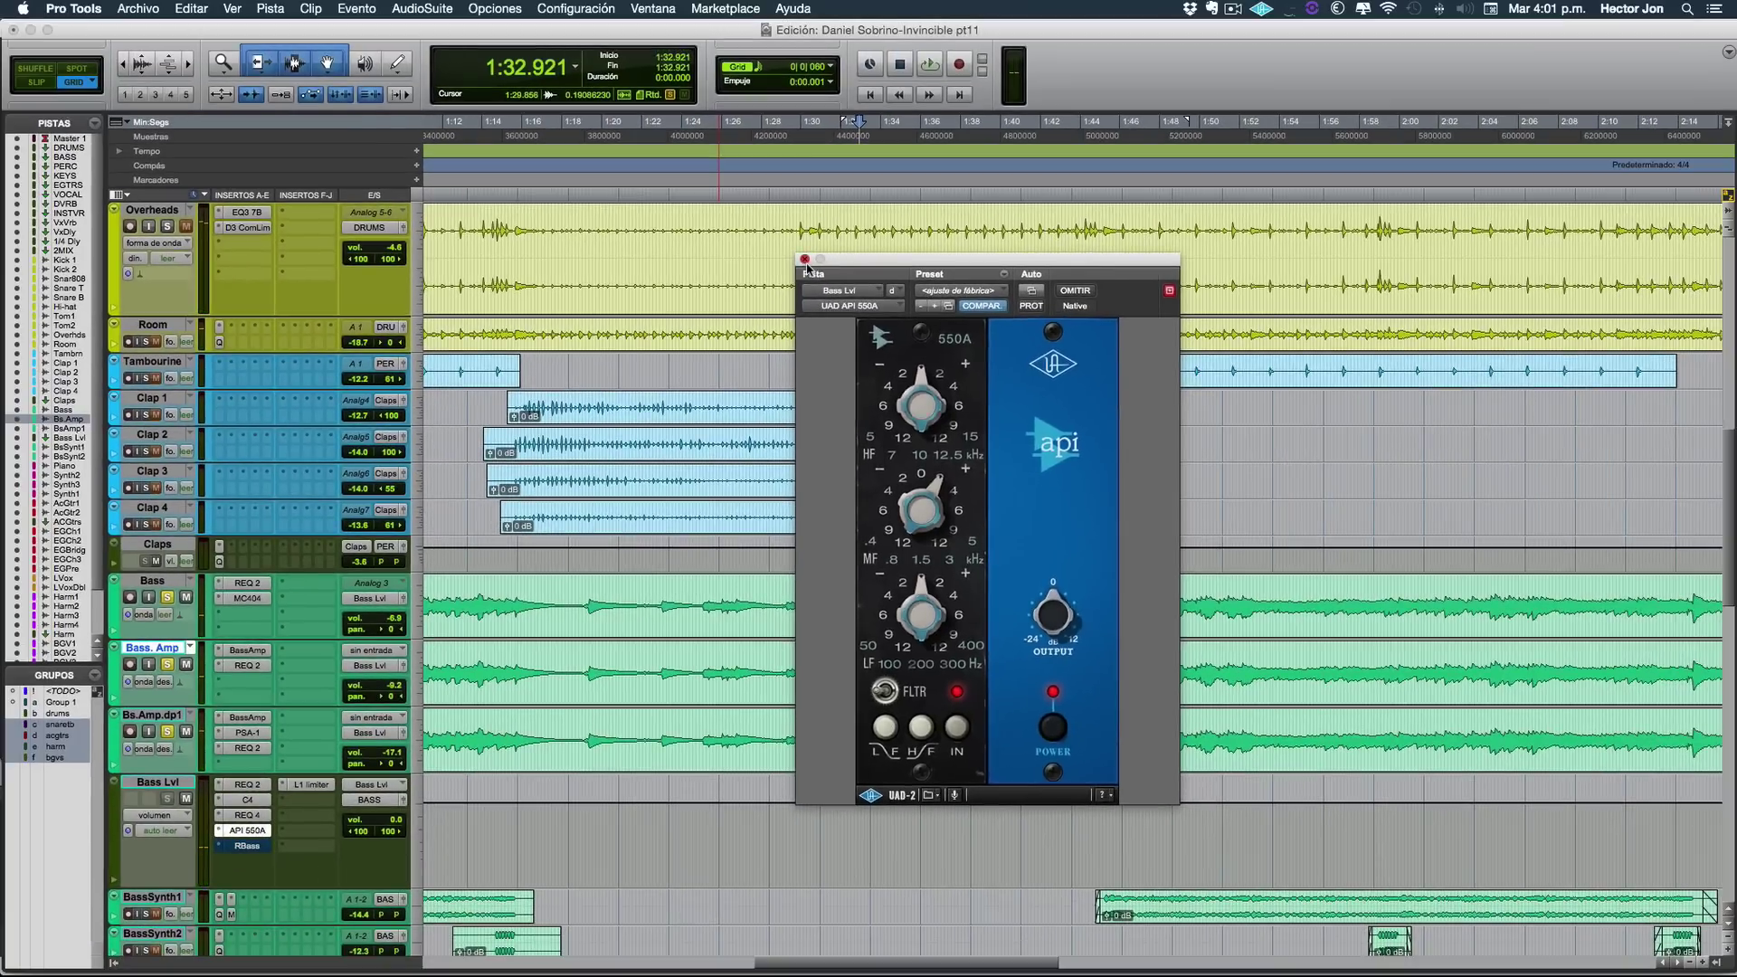
click(751, 109)
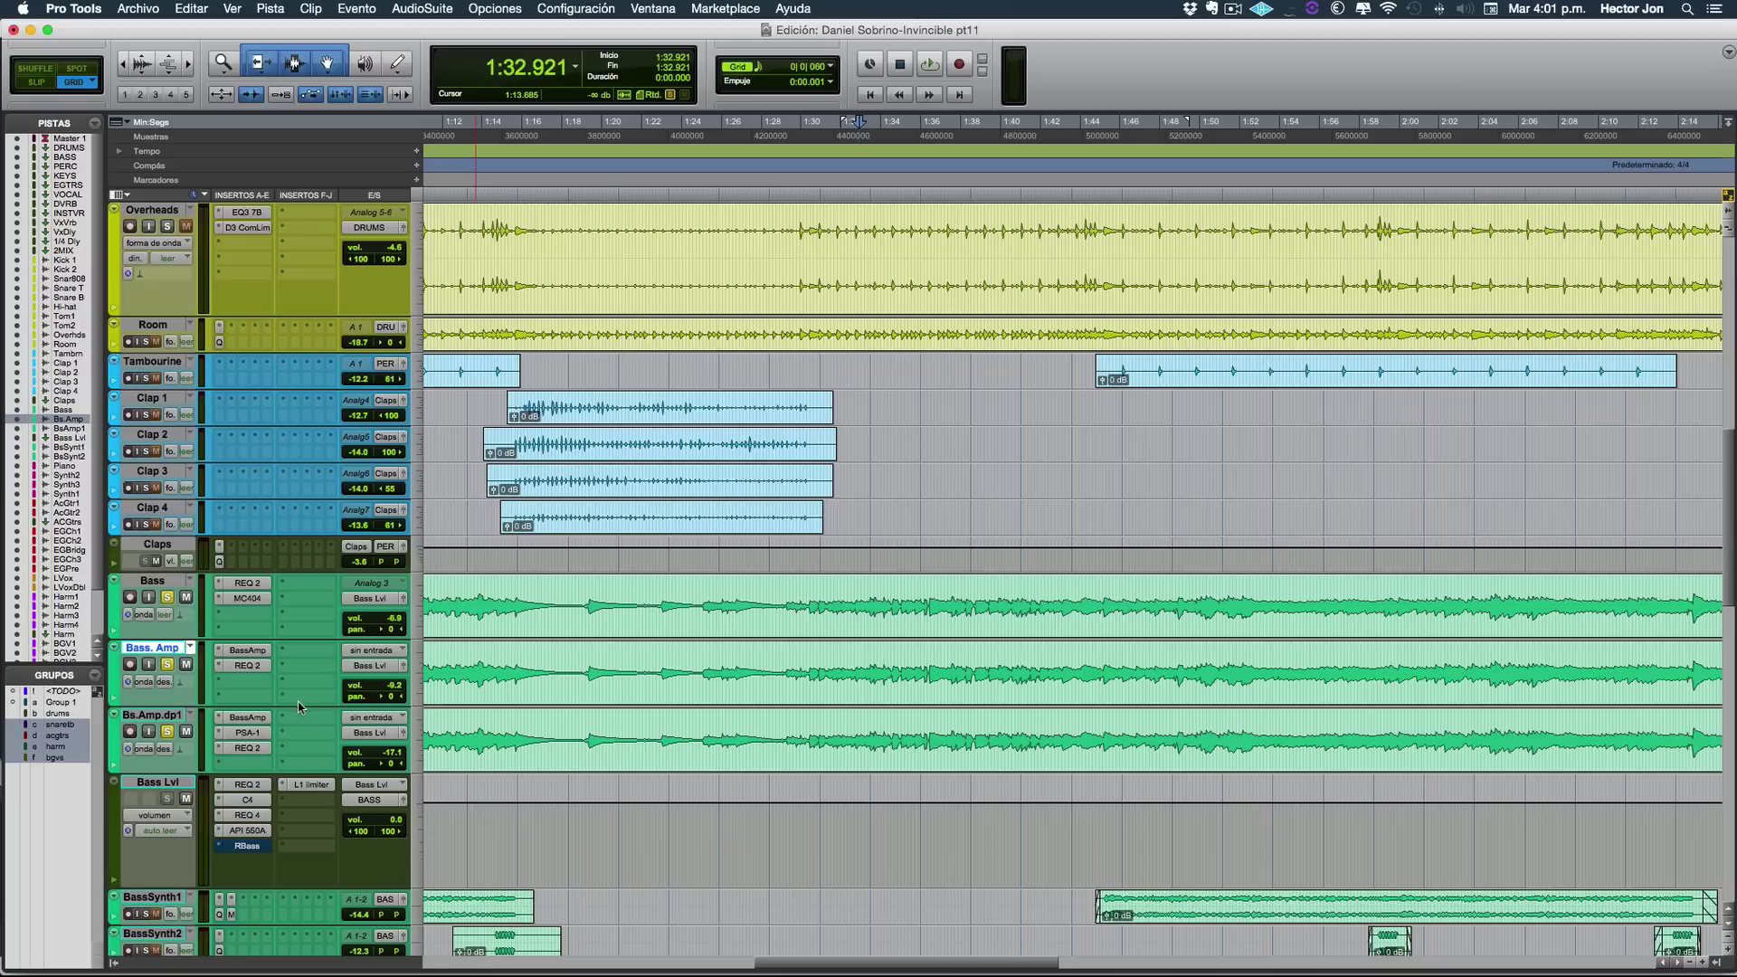
Step: Activate the RBass insert on Bass Lvl, open its Renaissance Bass window, and move it clear for review
super+click(248, 847)
click(248, 846)
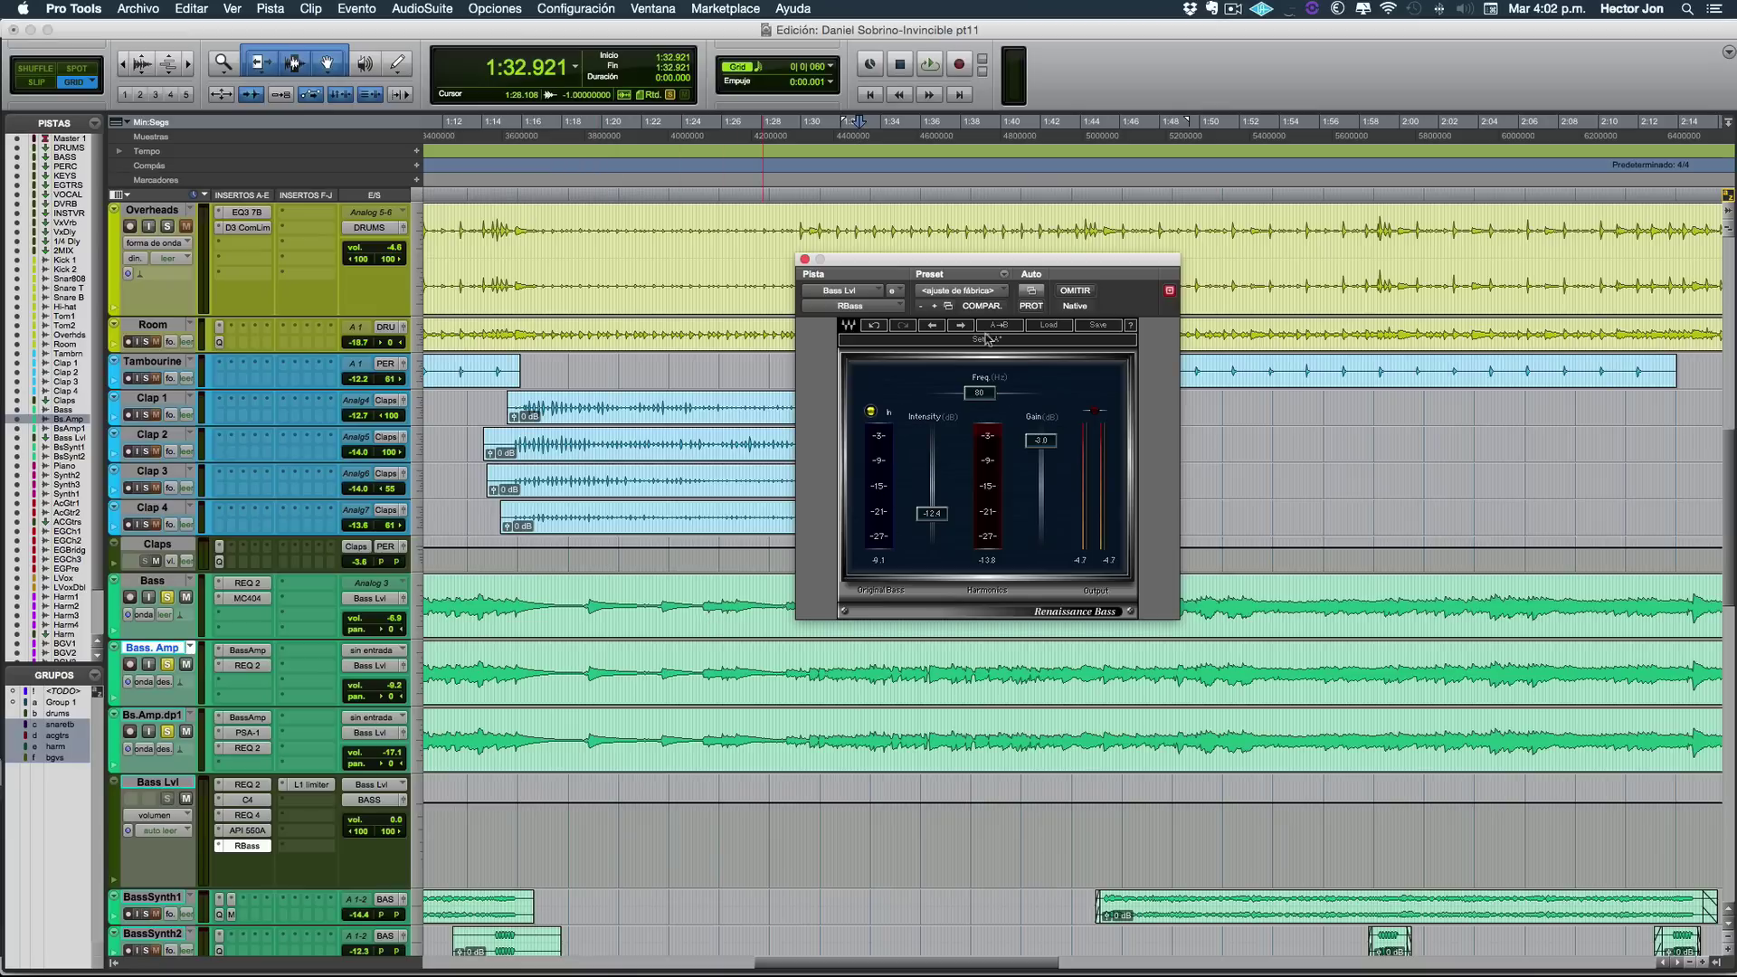
drag(971, 265, 883, 412)
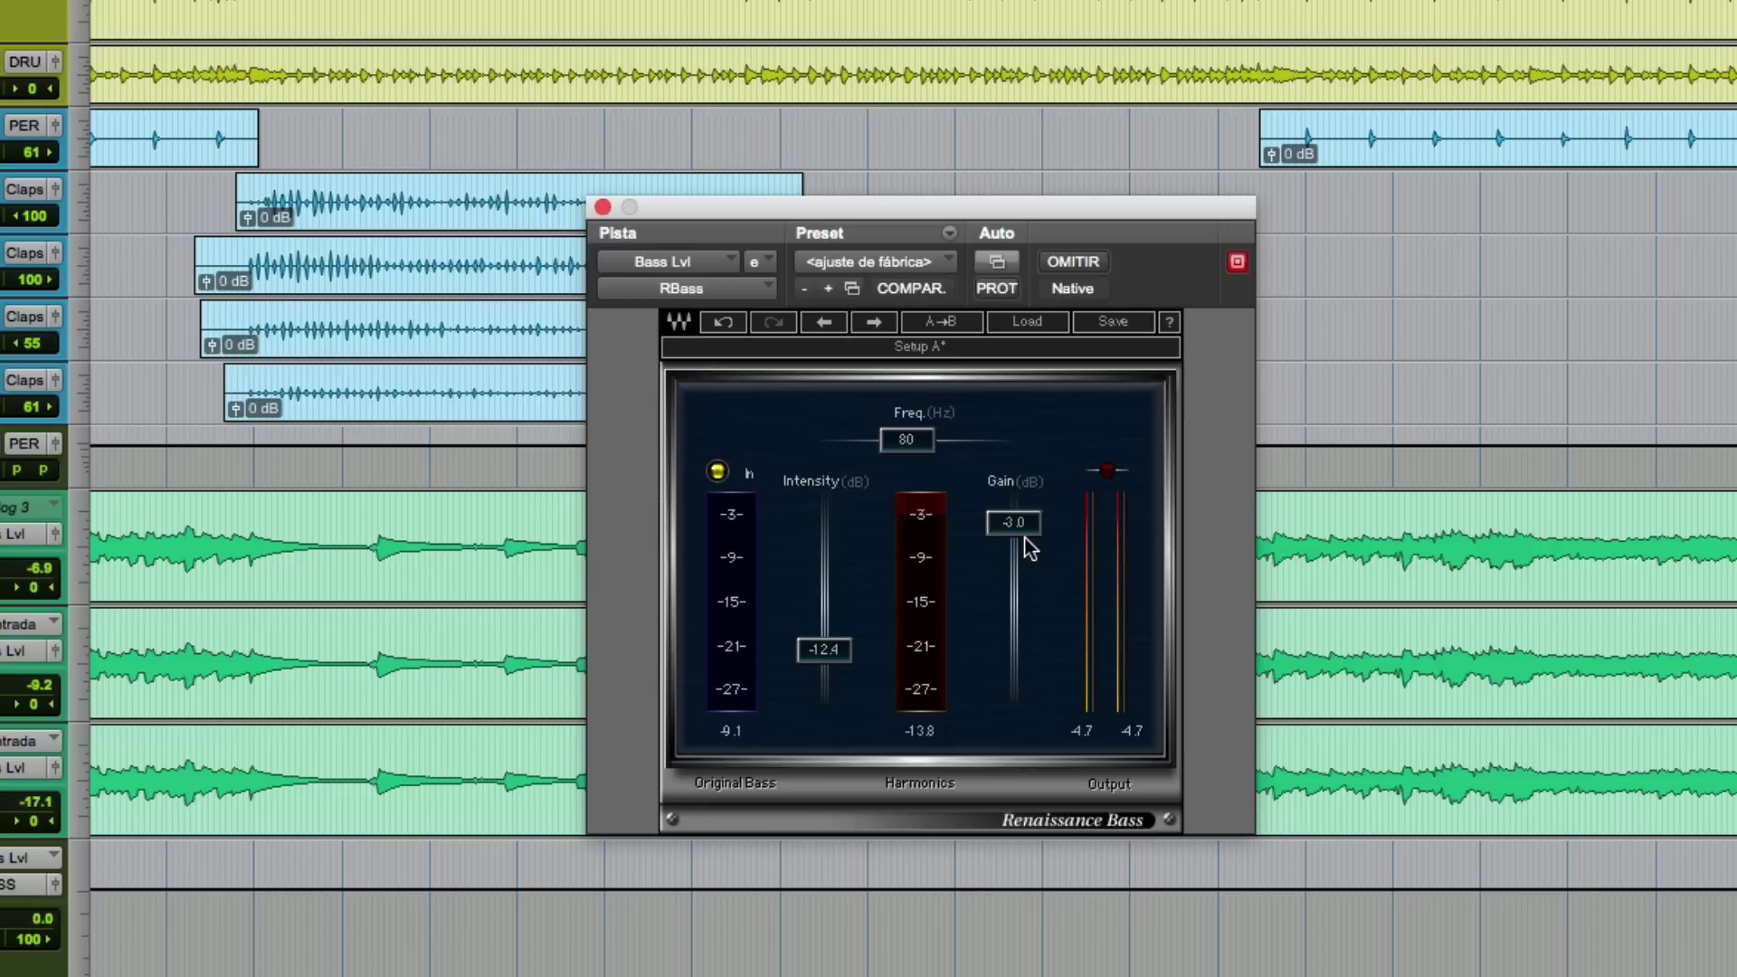
Step: Compare playback with the Bass Lvl RBass bypassed and active, and close its window
click(1077, 263)
key(space)
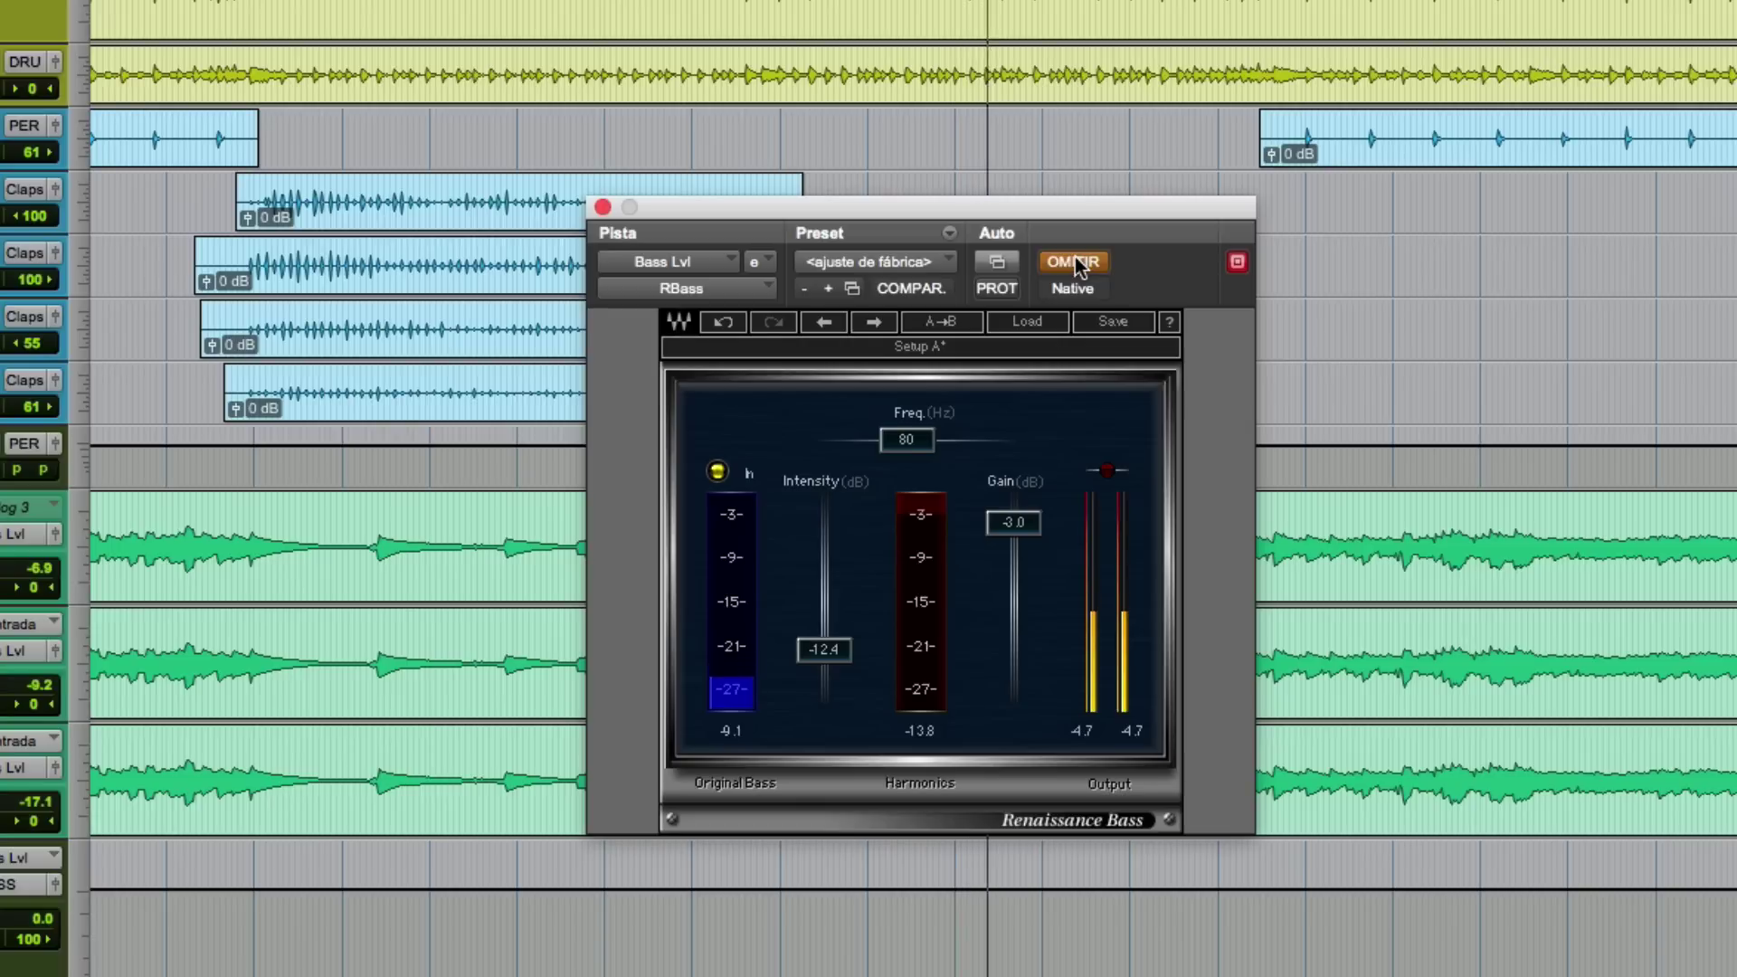
click(1076, 262)
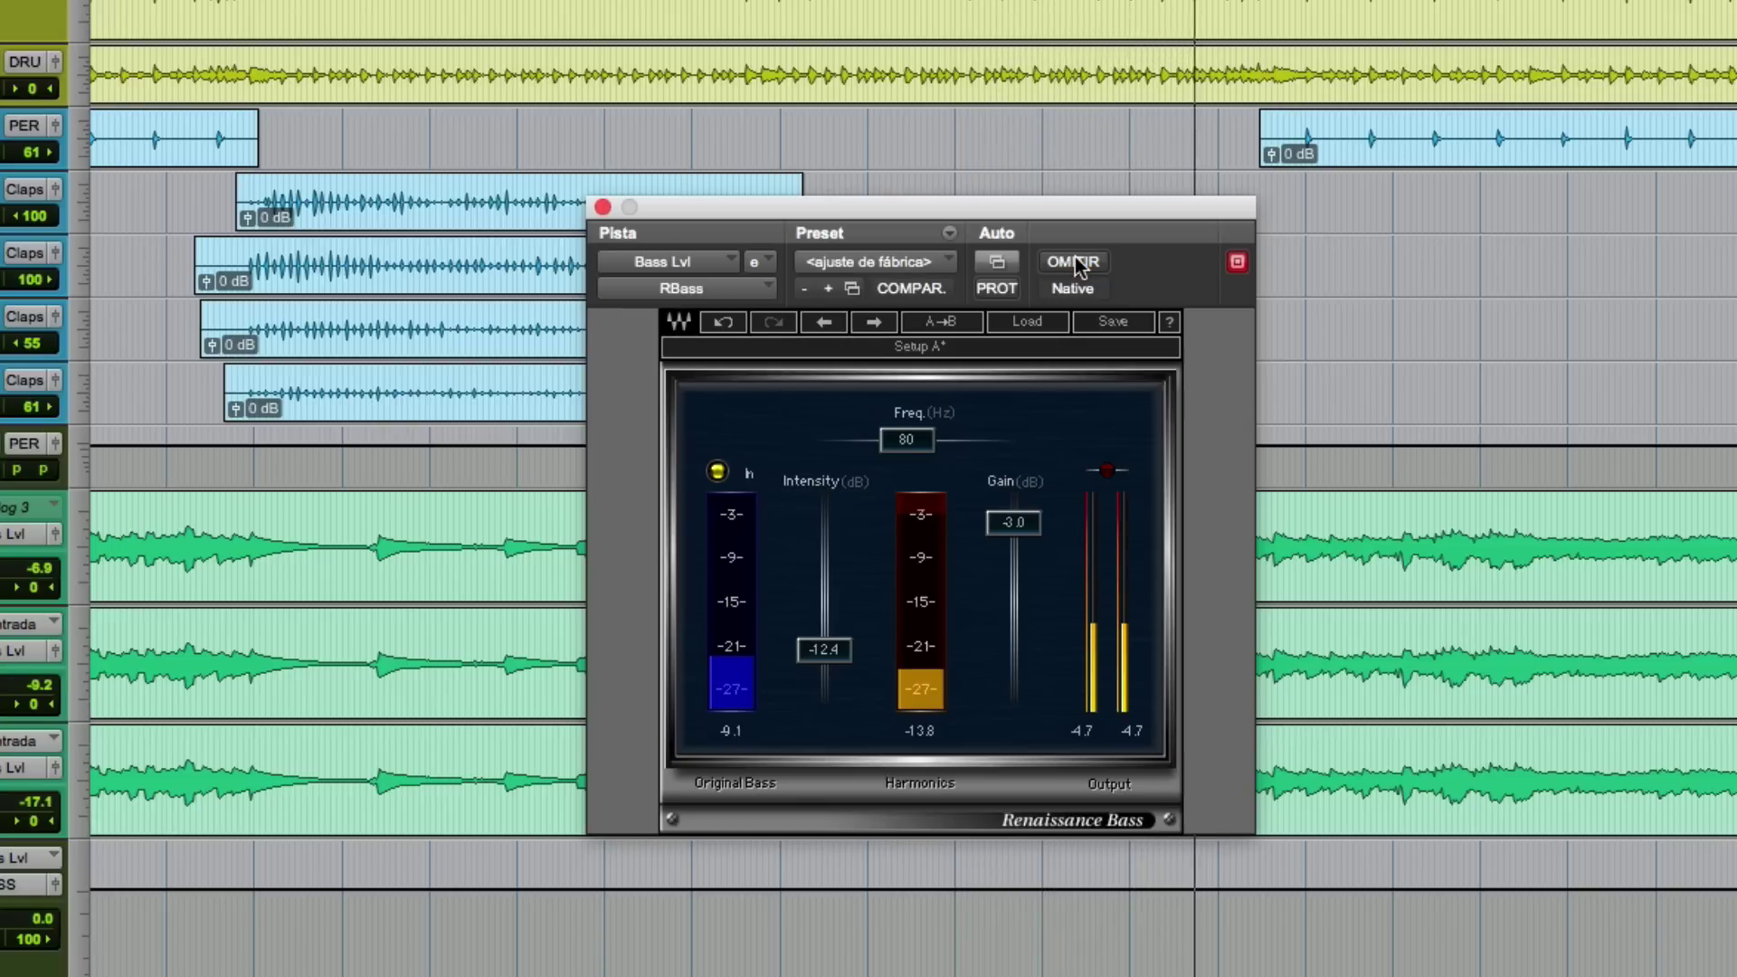
key(space)
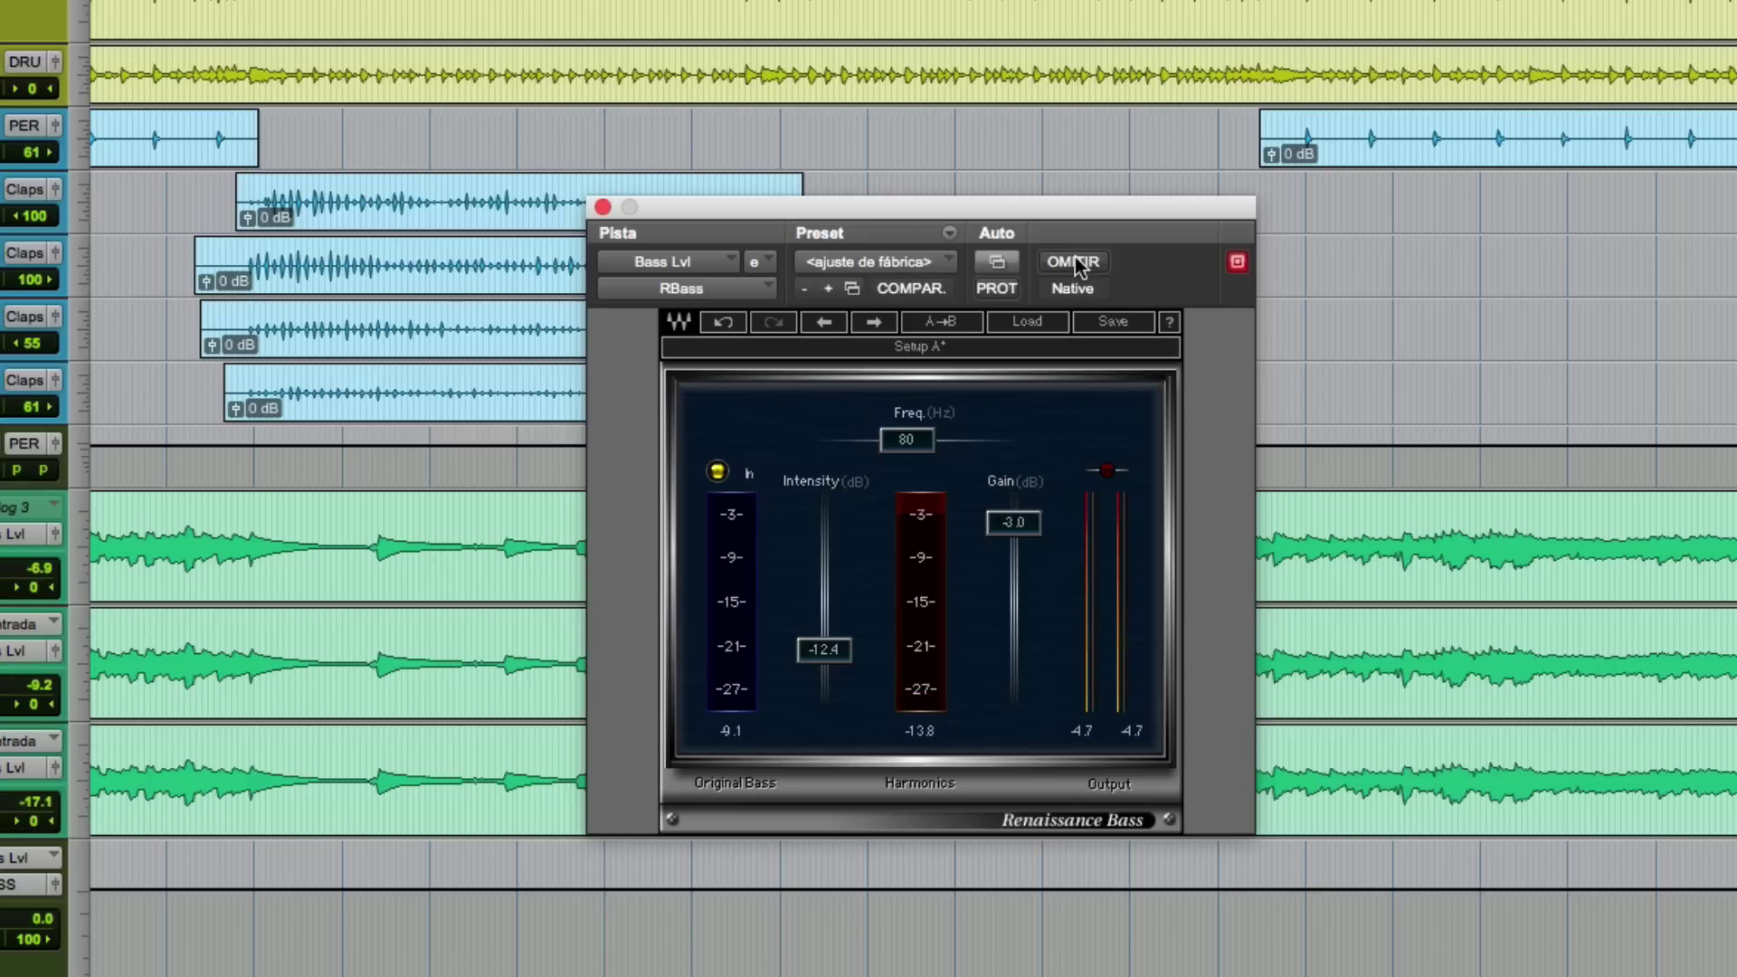
key(space)
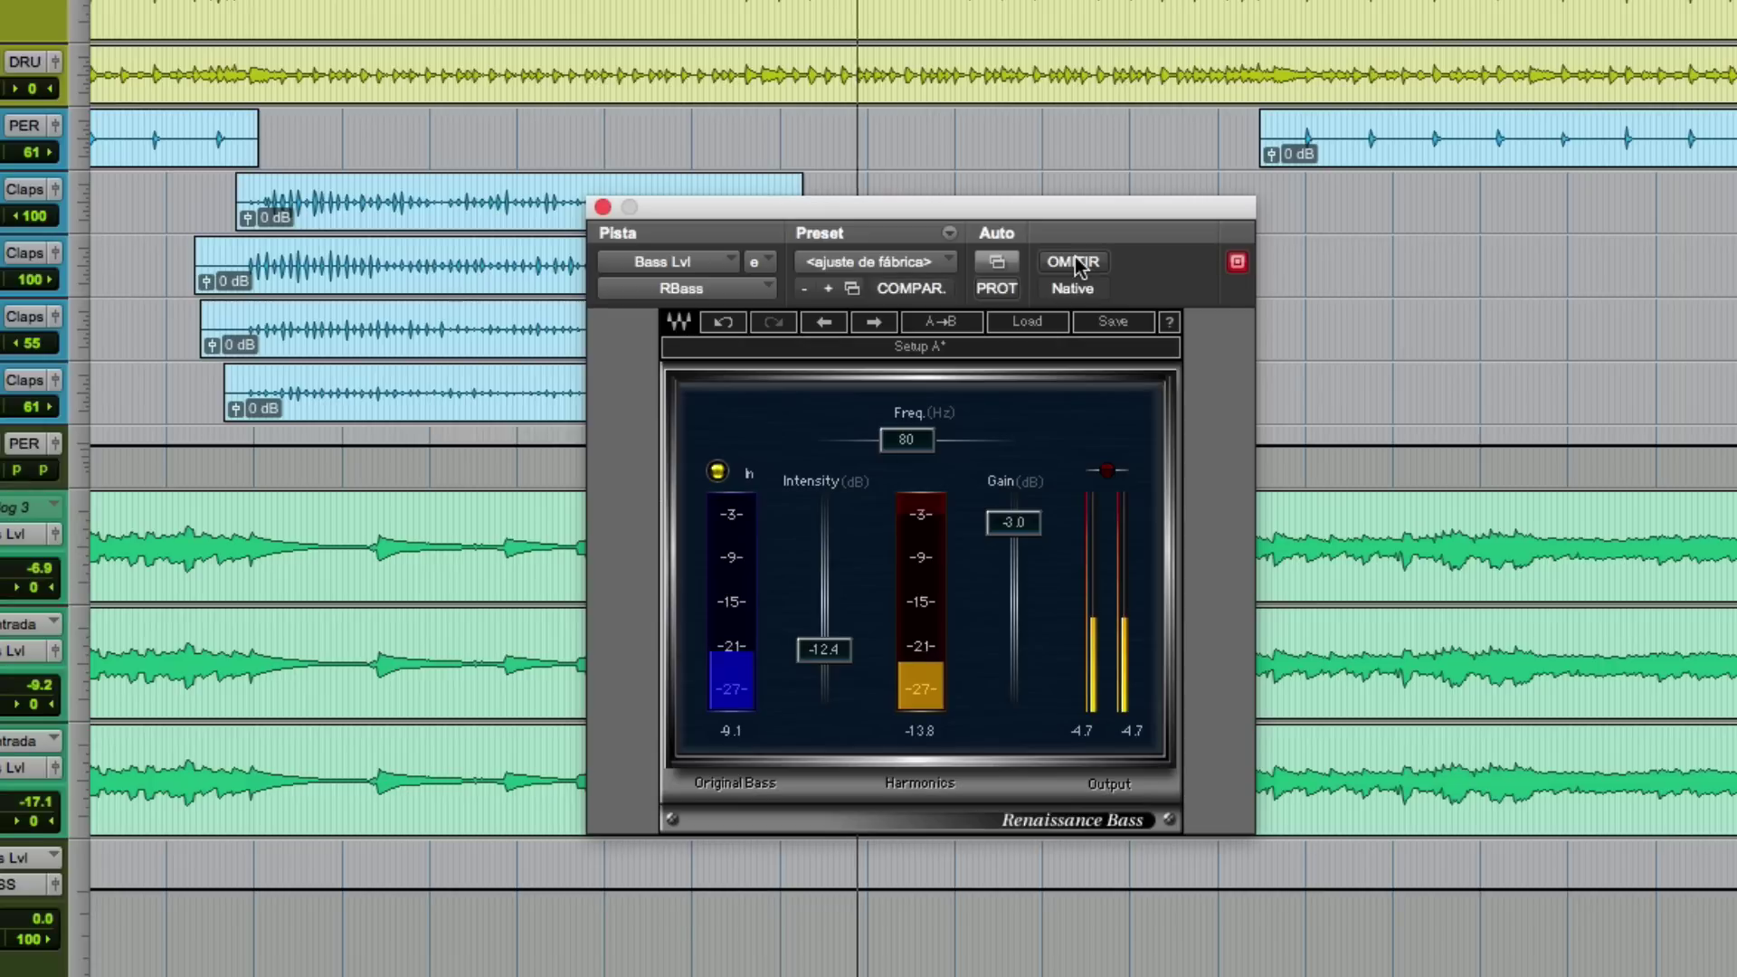
click(1075, 260)
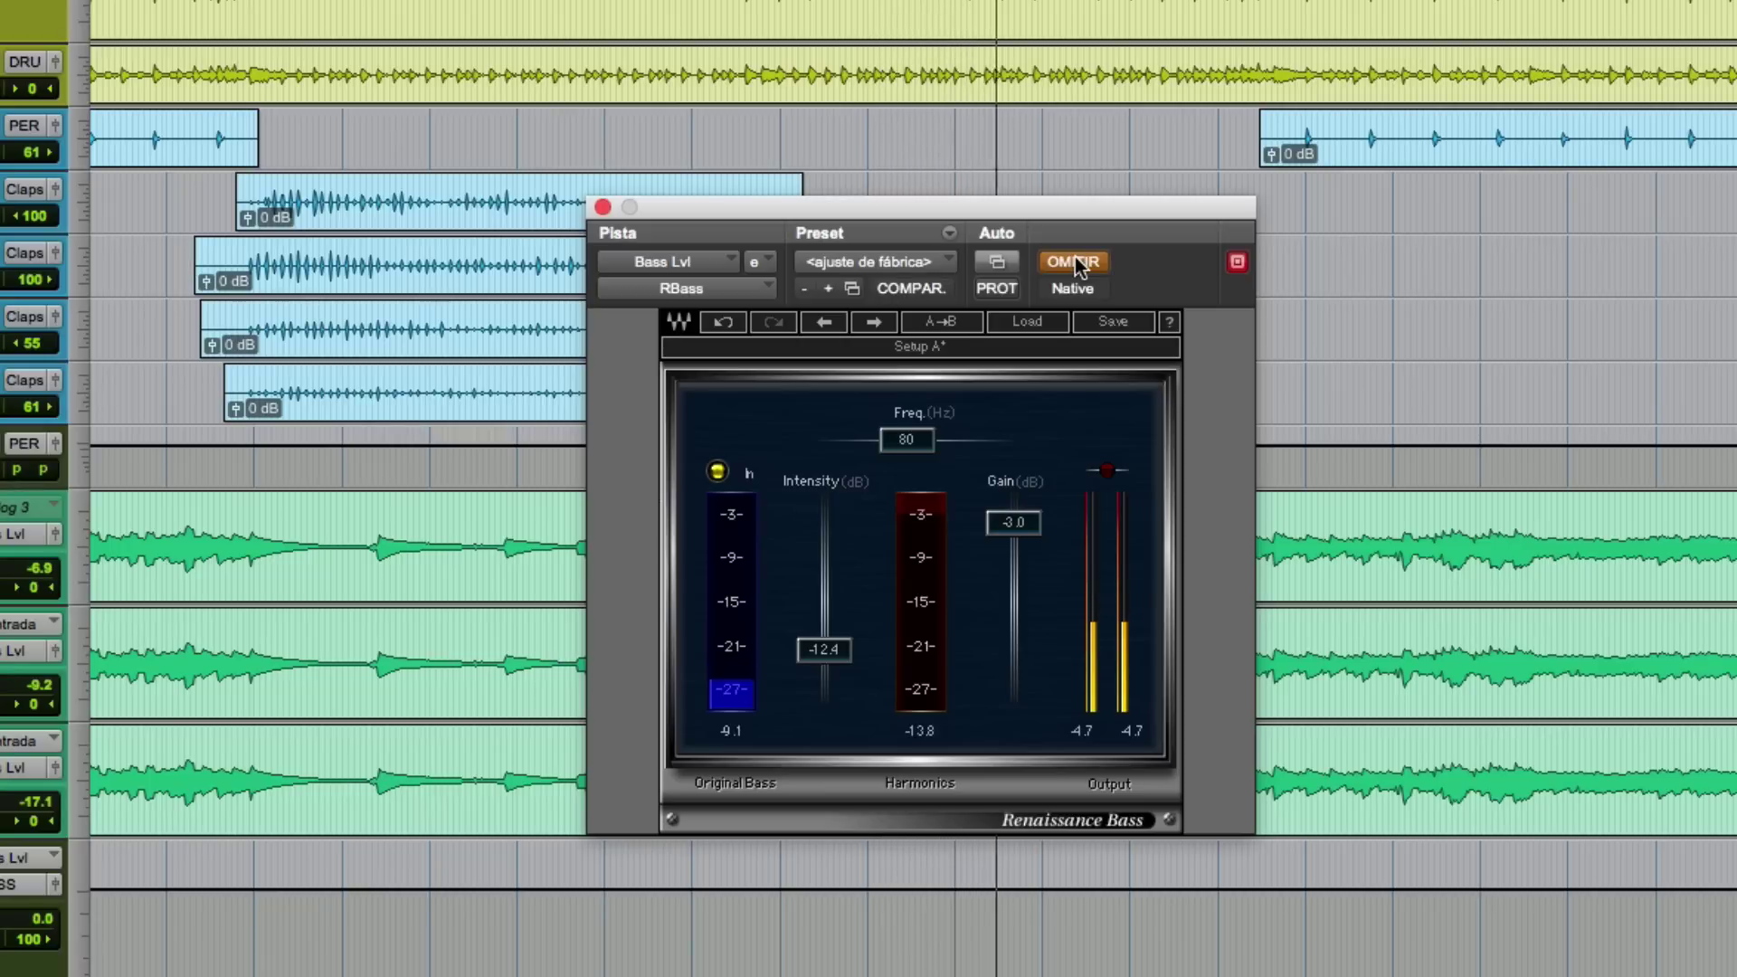
click(1074, 262)
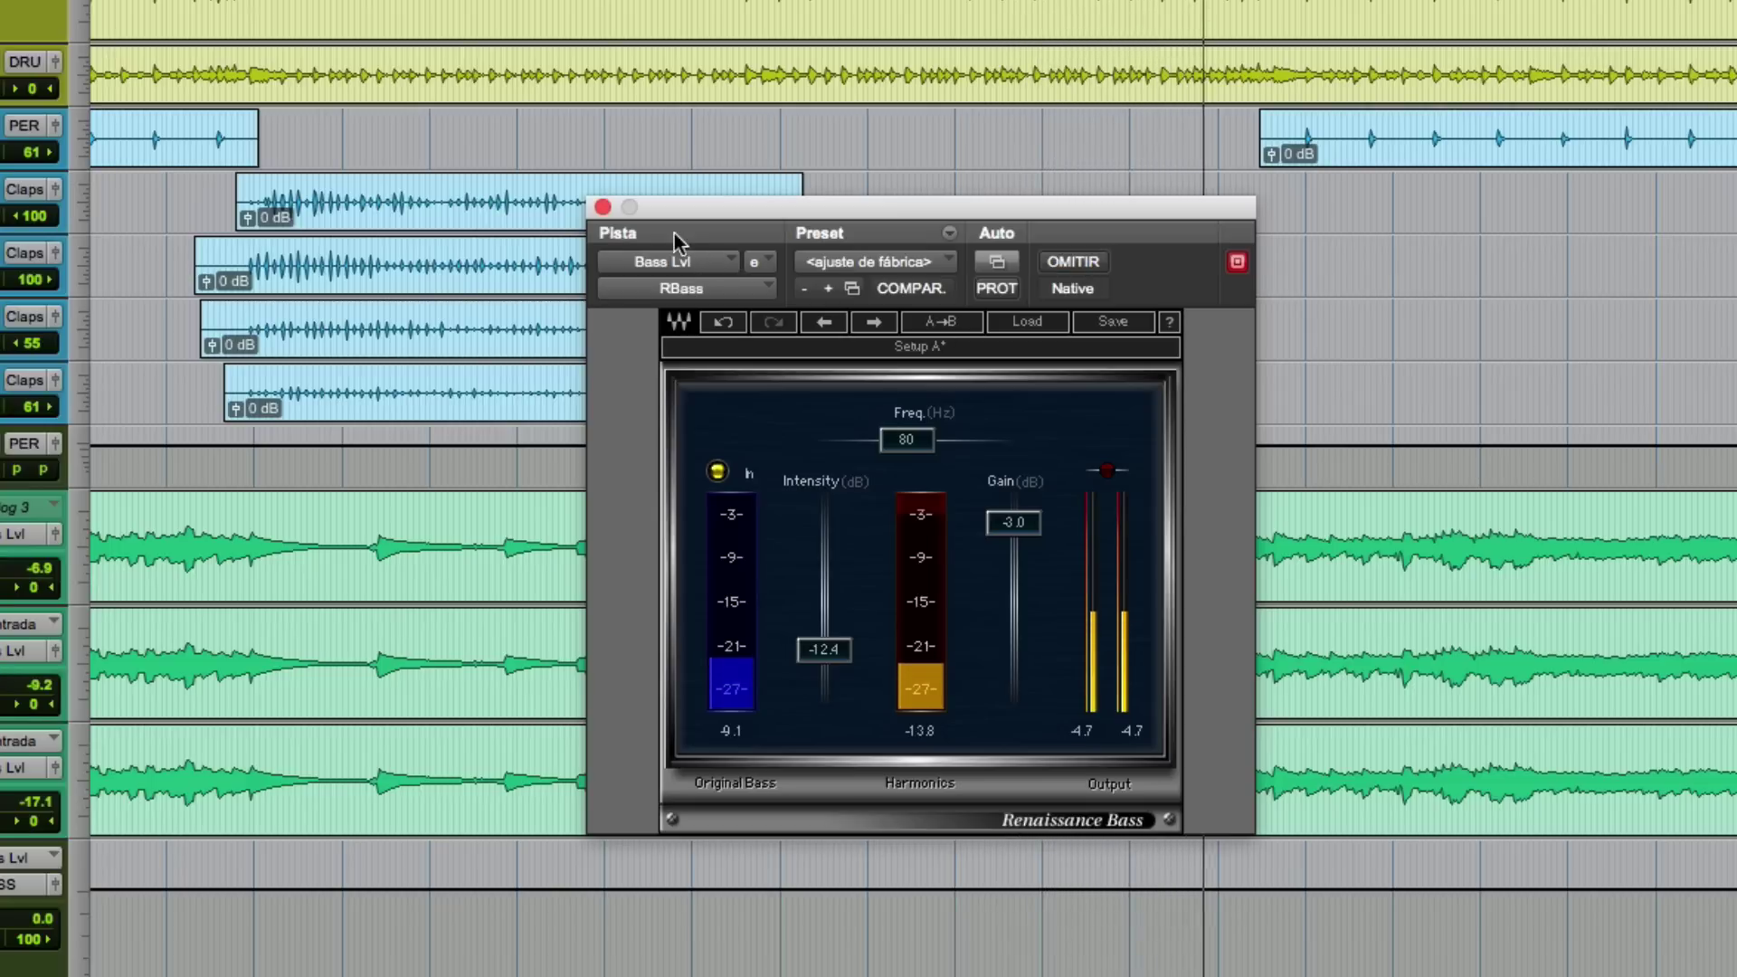
click(603, 207)
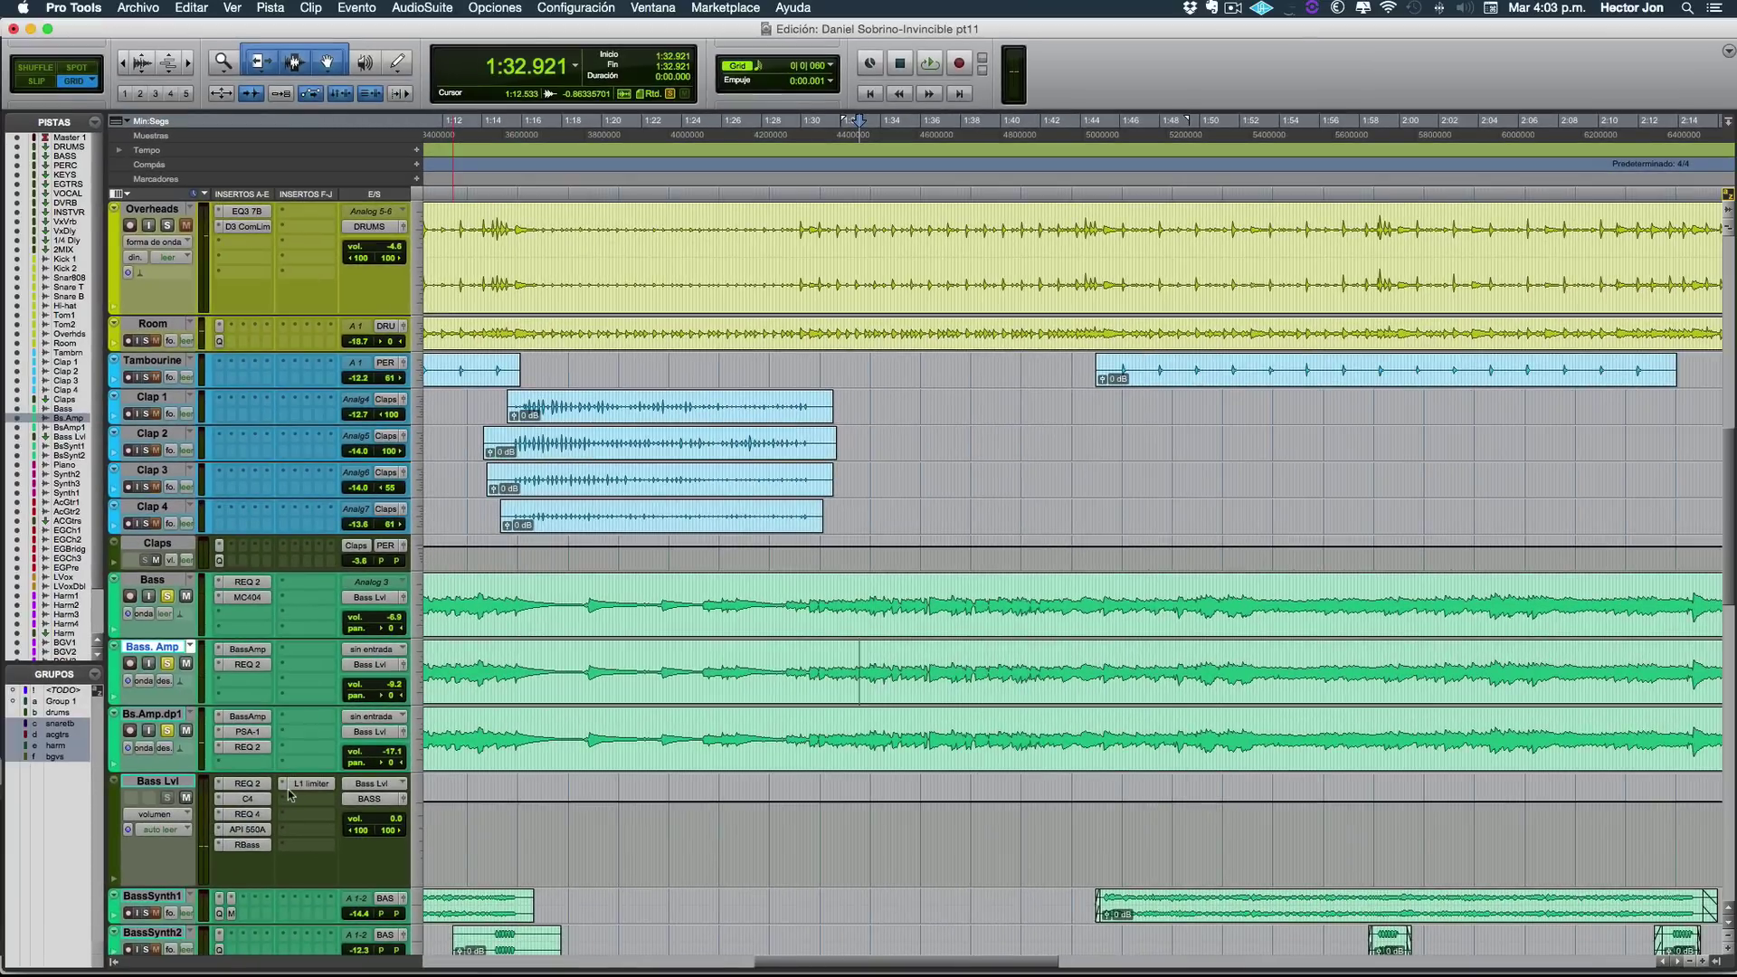
Step: Open the L1 limiter on Bass Lvl and set its linked threshold and out ceiling to -18.8 during playback
click(307, 784)
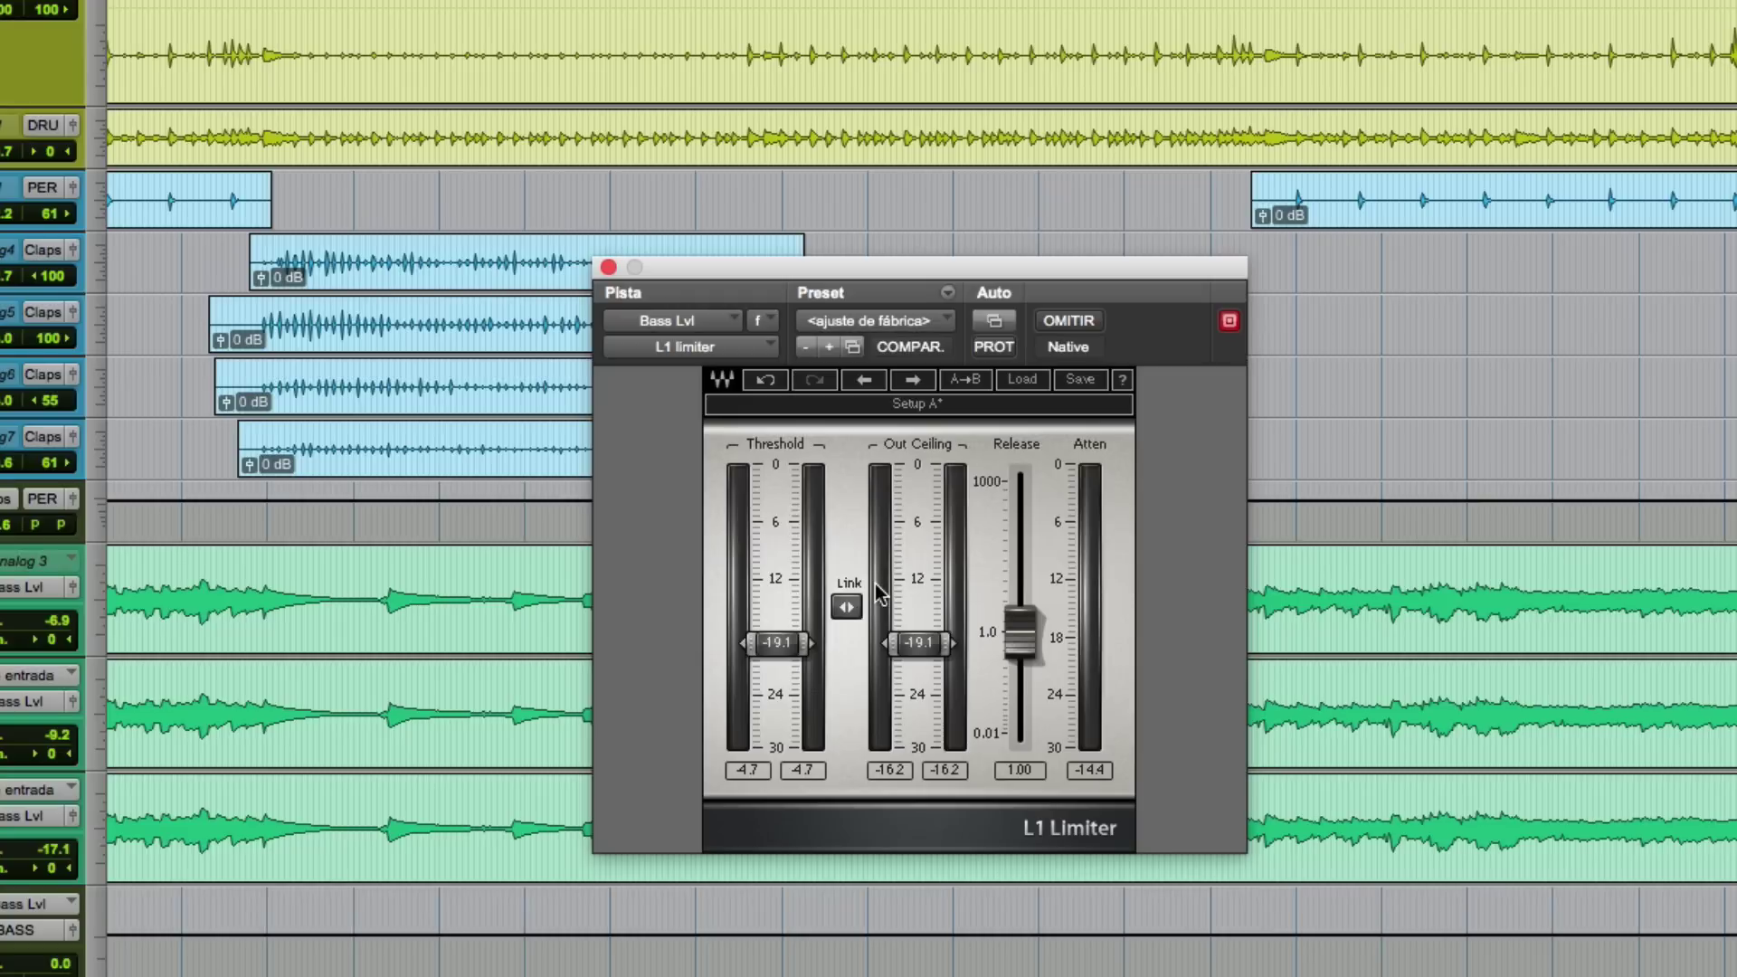
key(space)
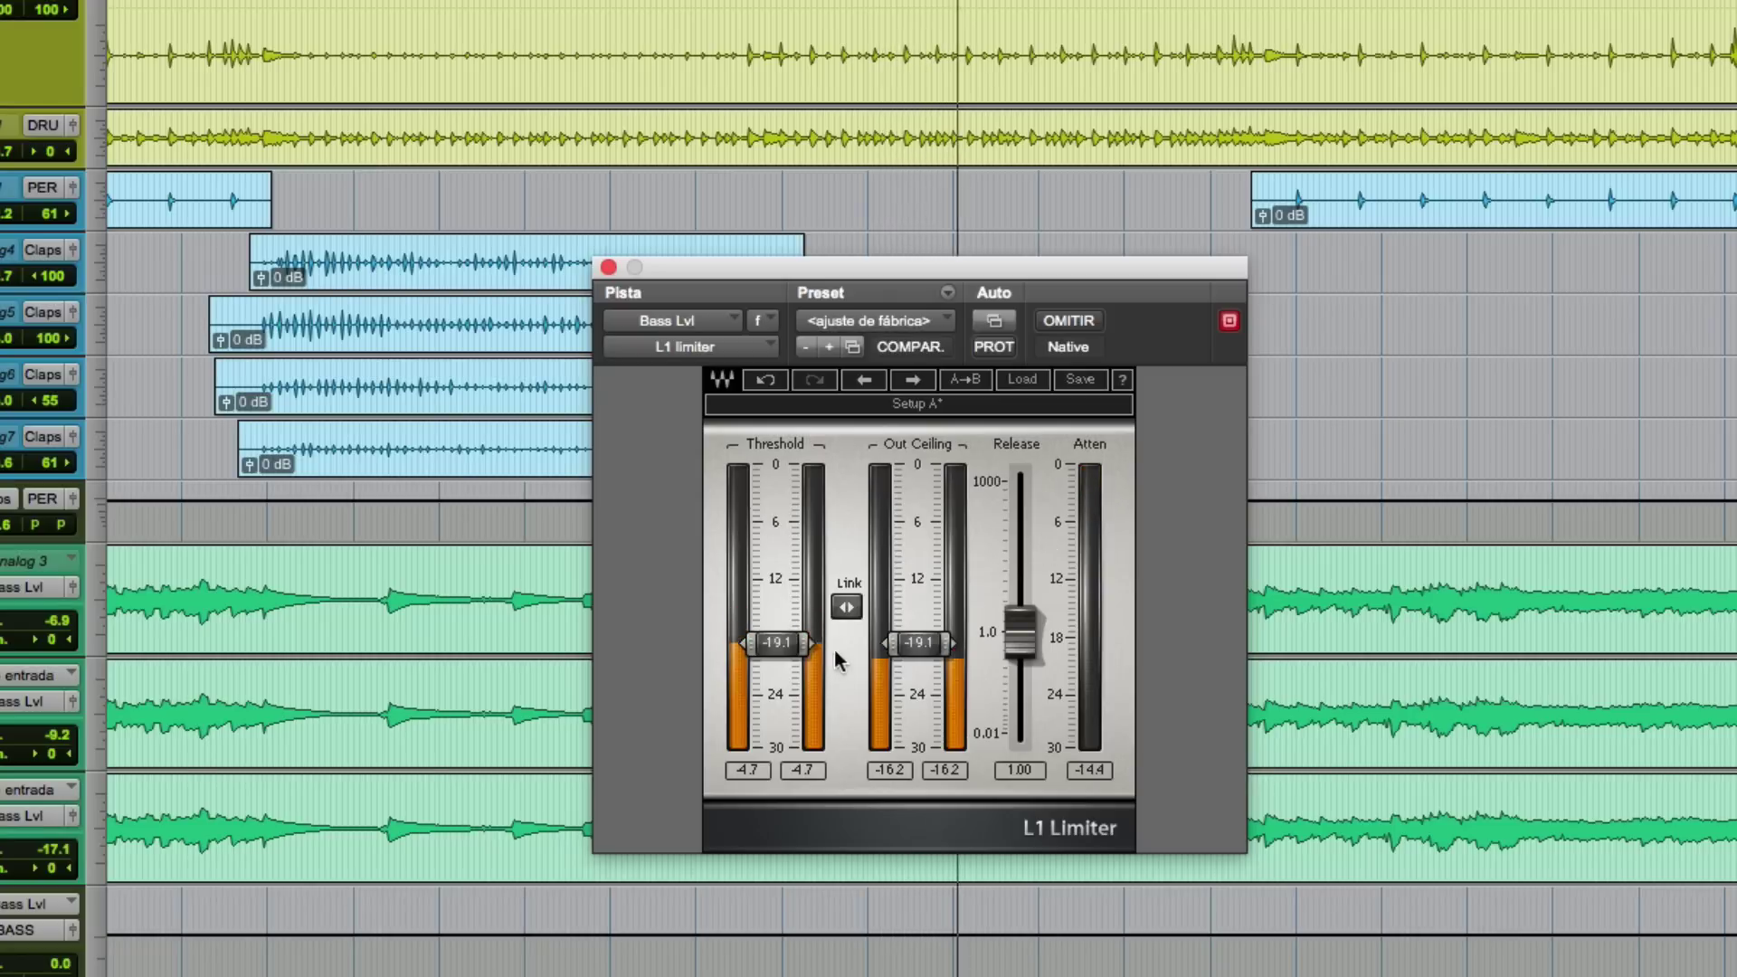
drag(860, 623, 860, 620)
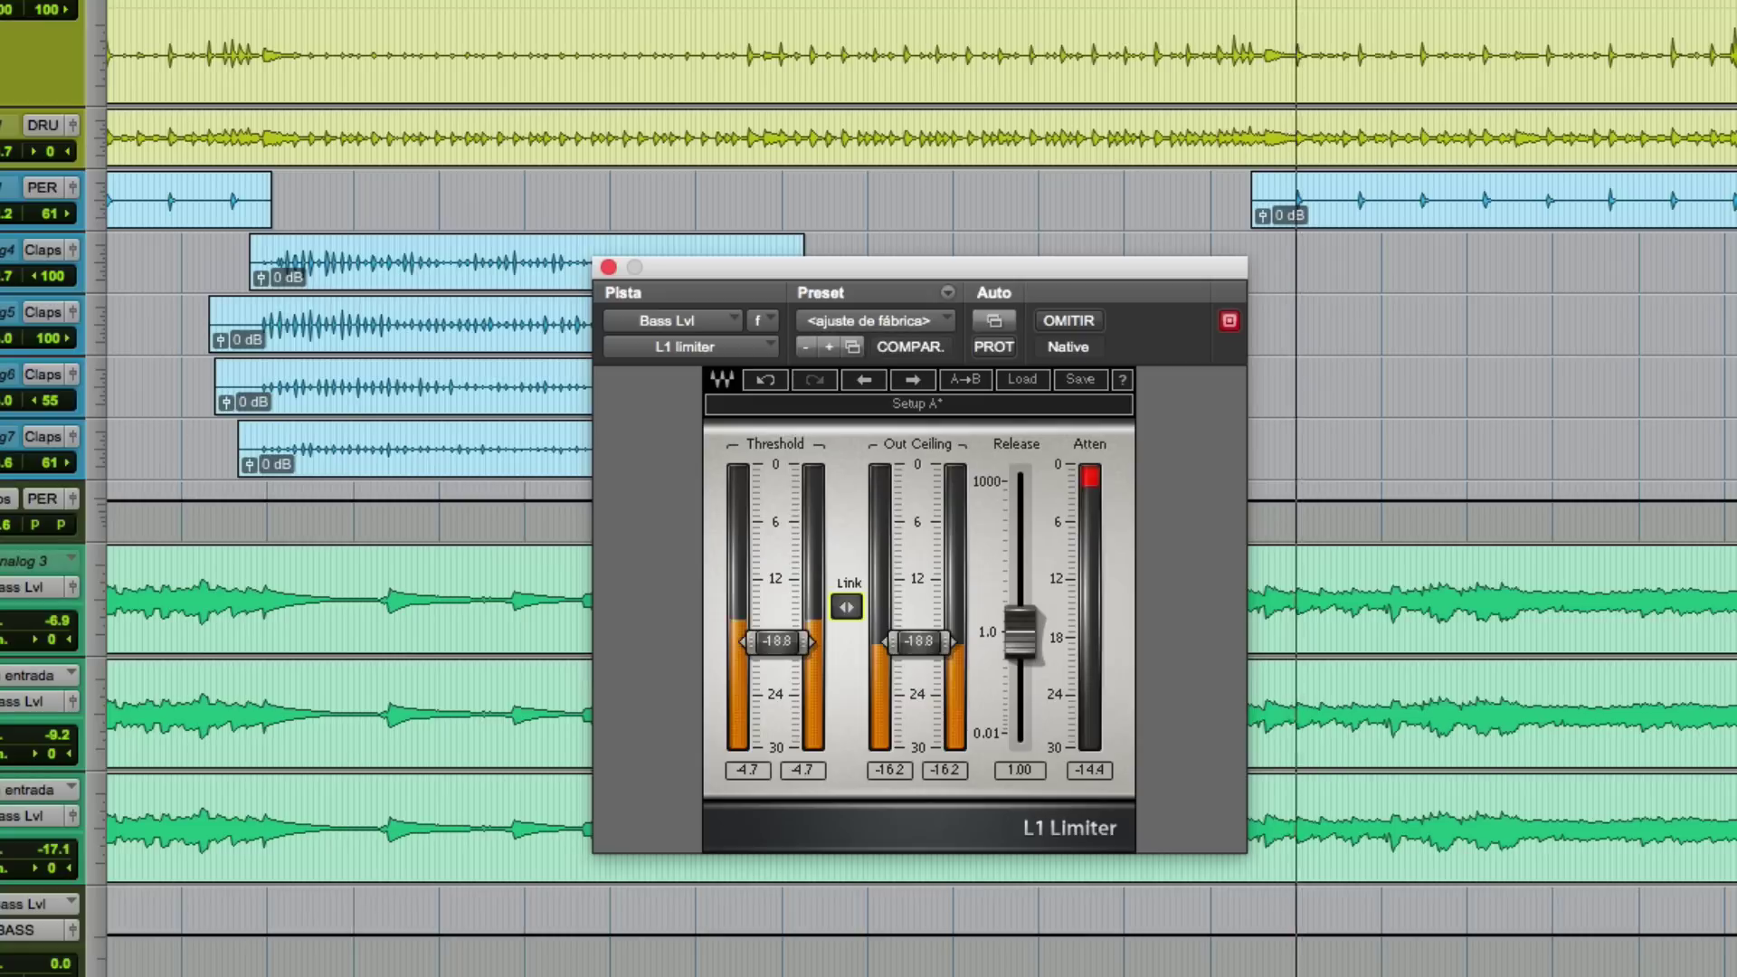
key(space)
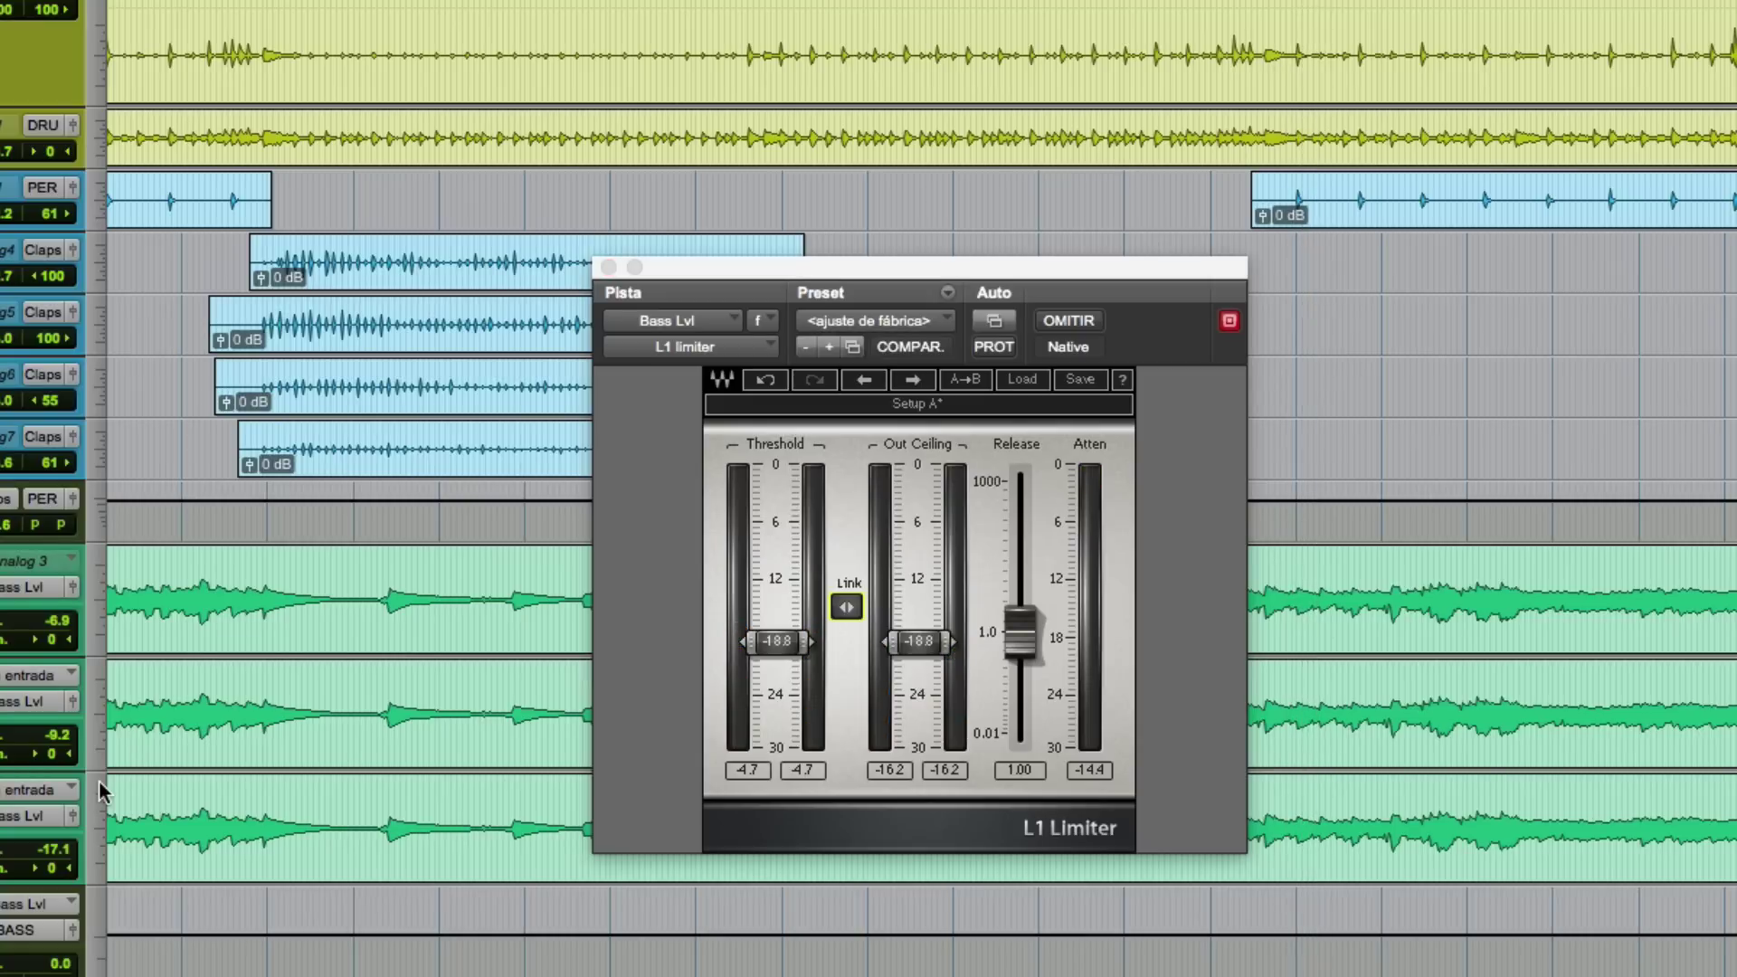
Step: Replay the passage around 1:30 to check how the L1 limiter controls Bass Lvl, and stop playback
key(space)
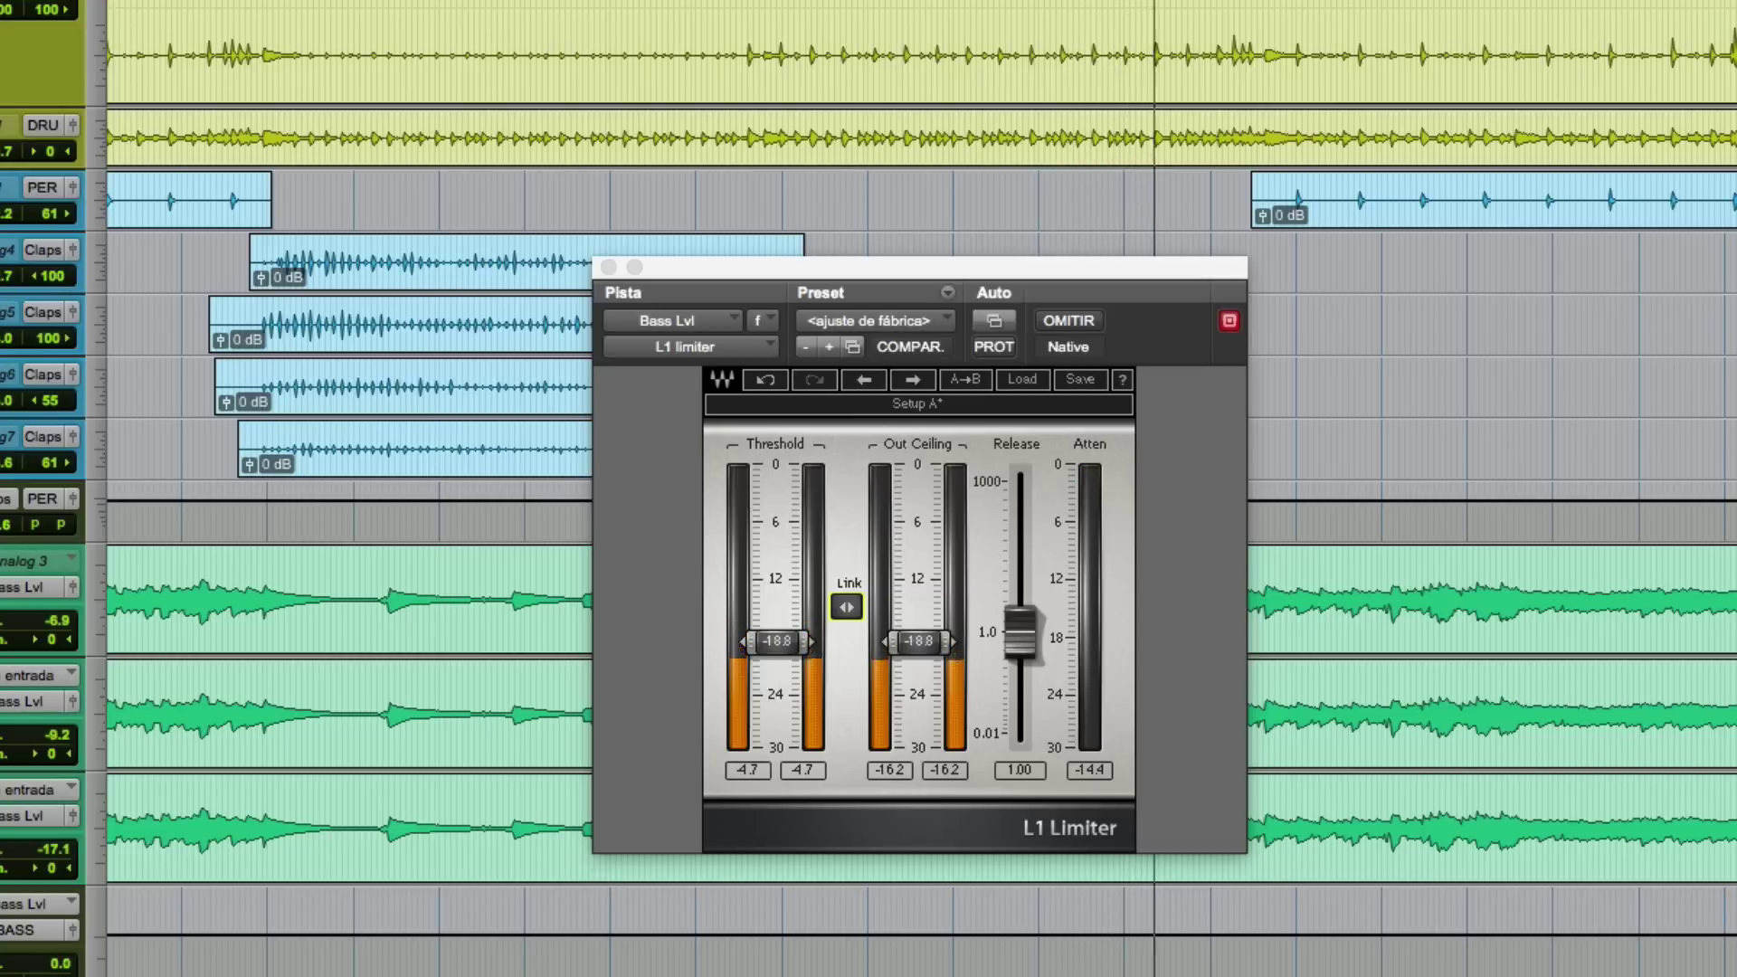
key(space)
scroll(138, 373, down, 20)
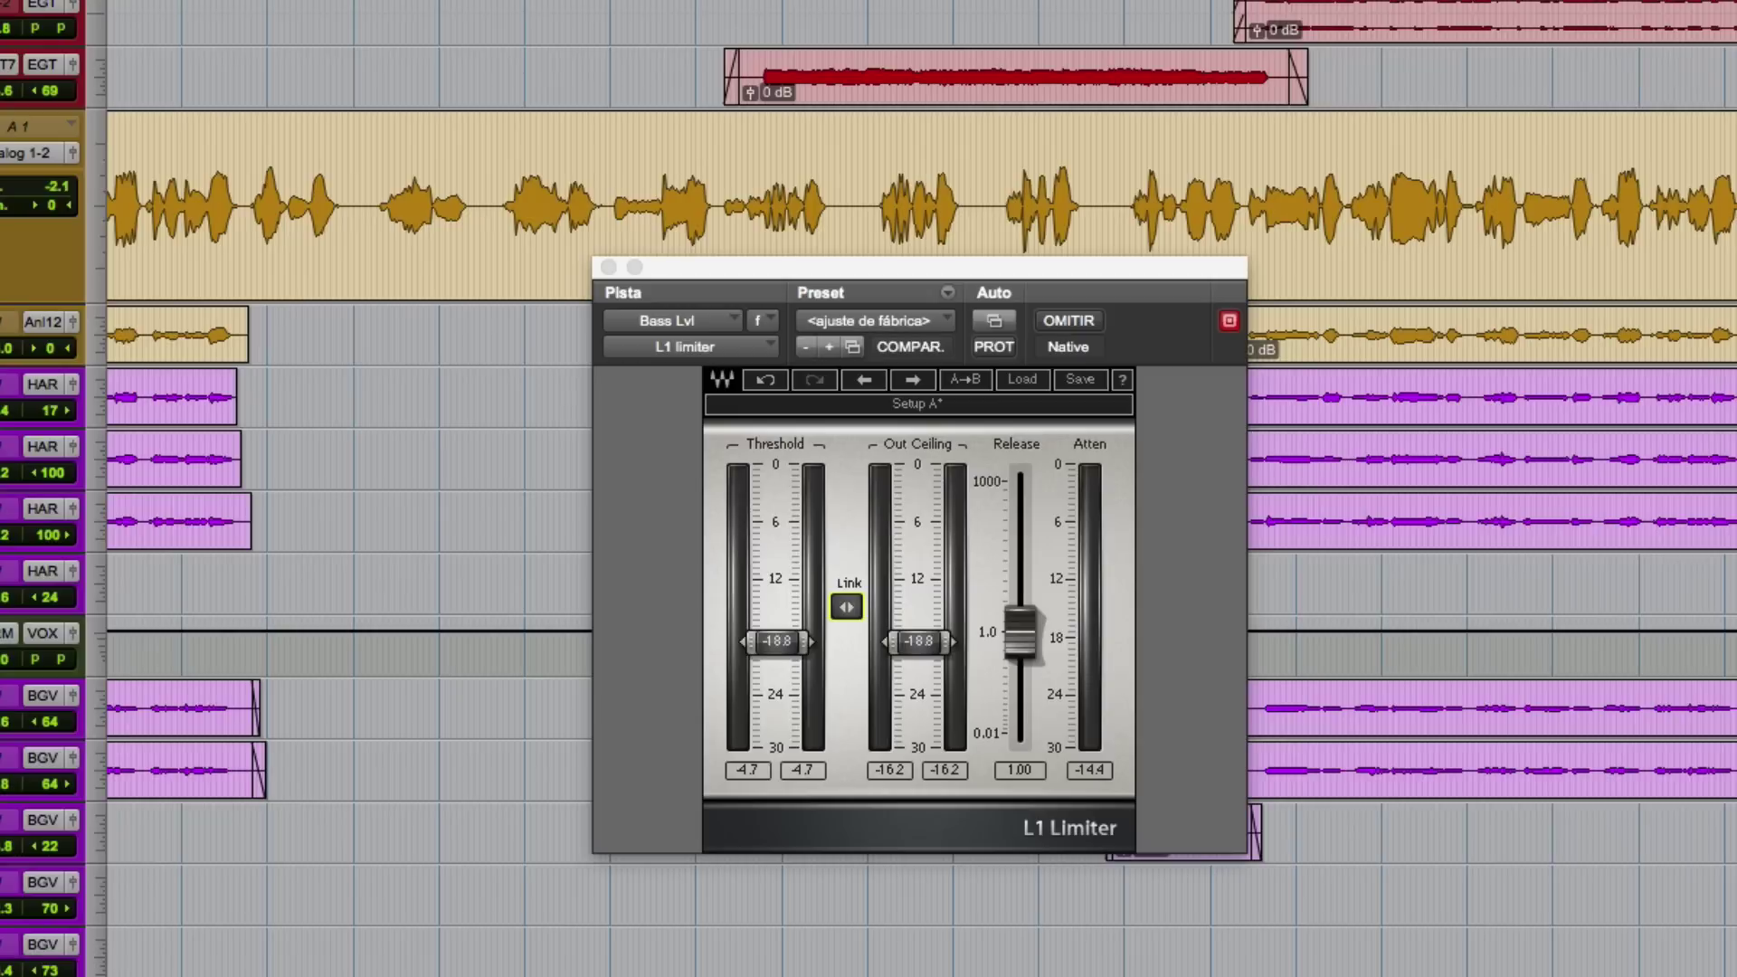
scroll(137, 373, up, 20)
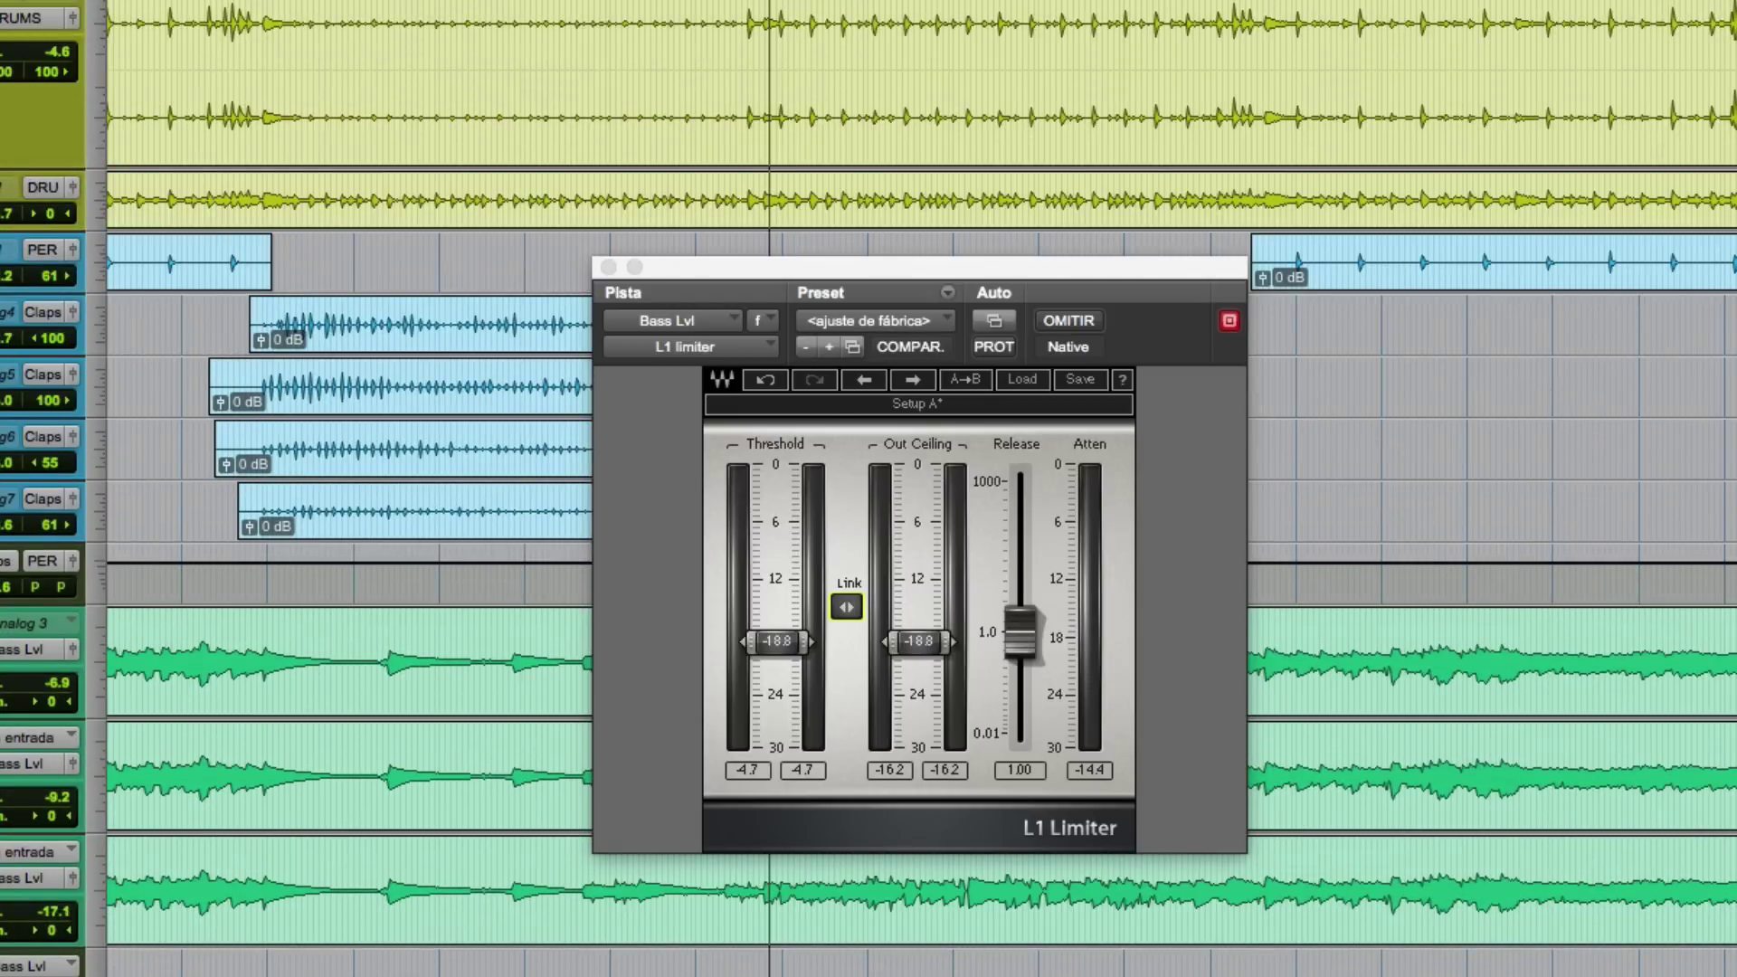
key(space)
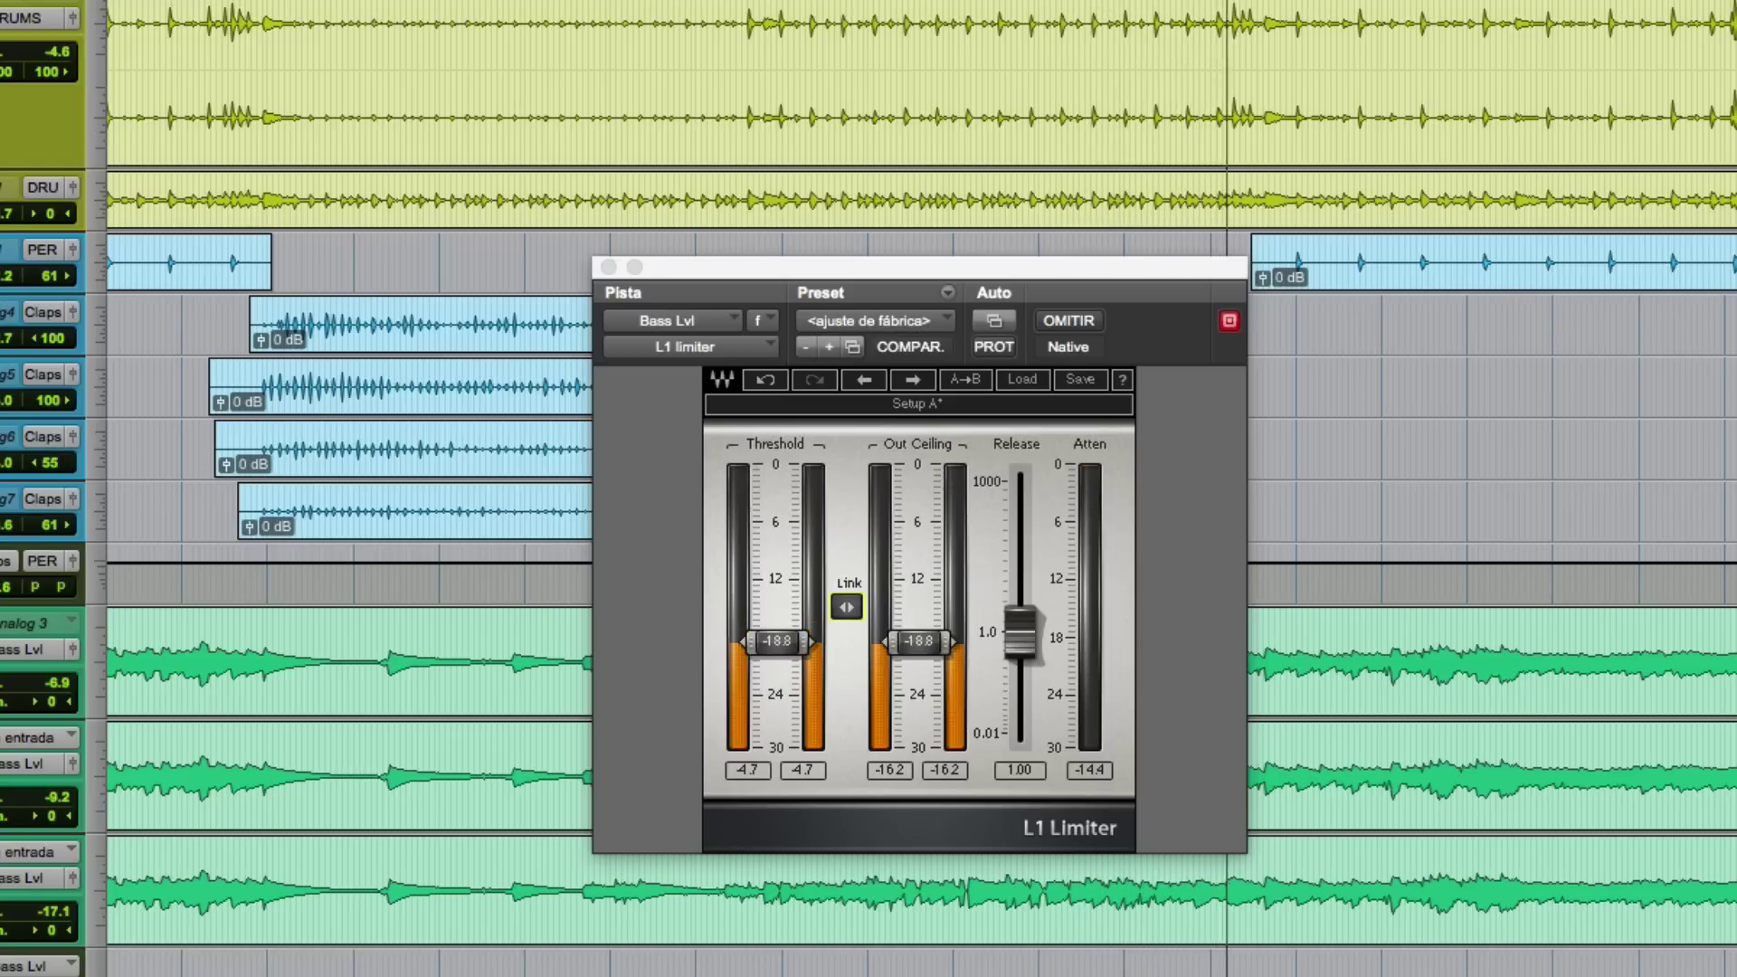
key(space)
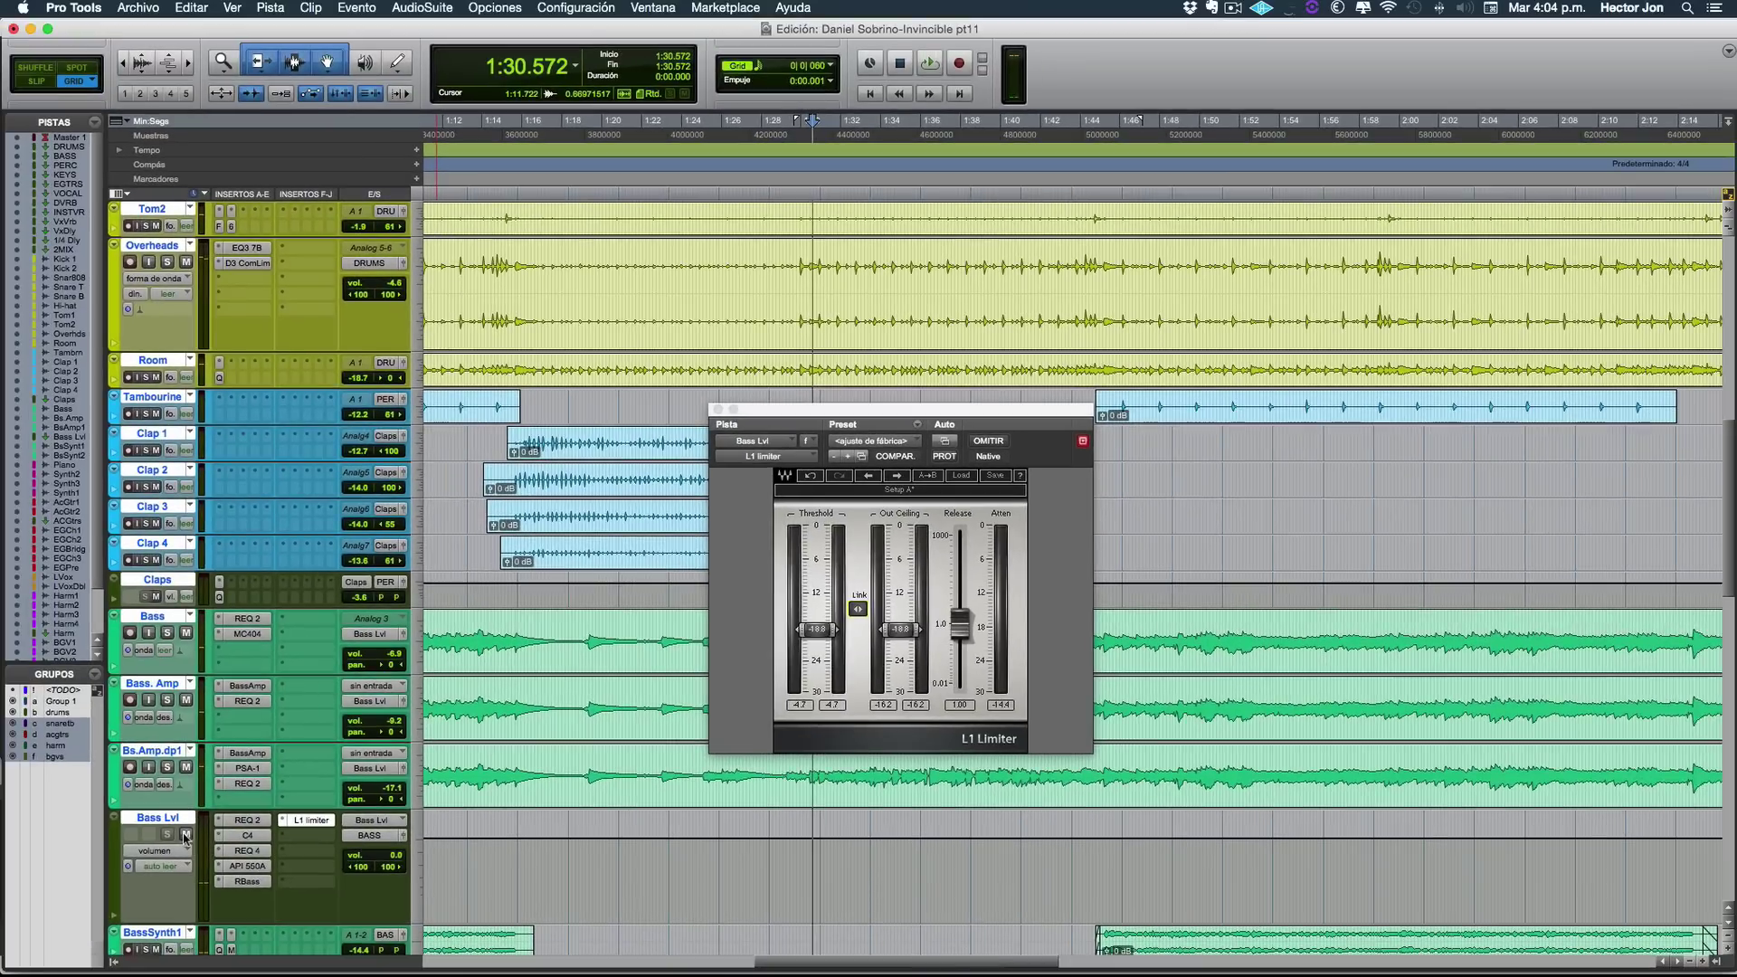